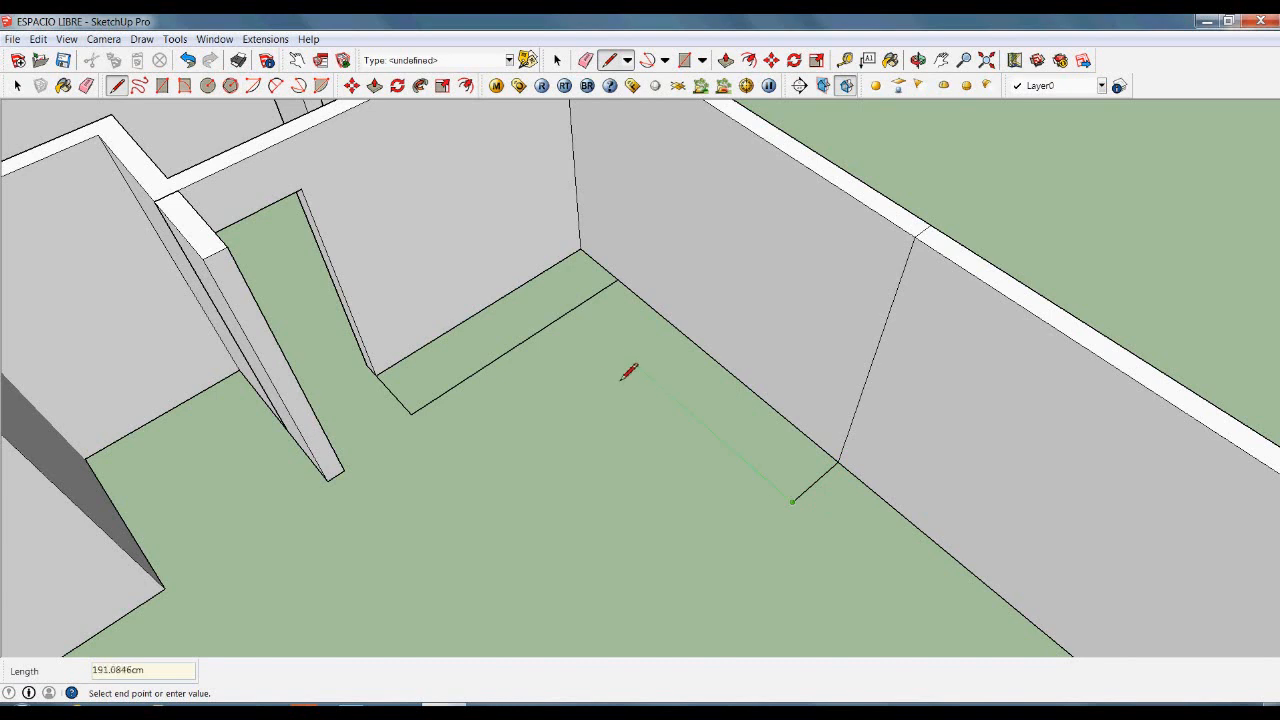
# - Close the outlines of the two floor strips along the long wall and the adjoining back wall so both form faces
pyautogui.click(580, 322)
pyautogui.press('space')
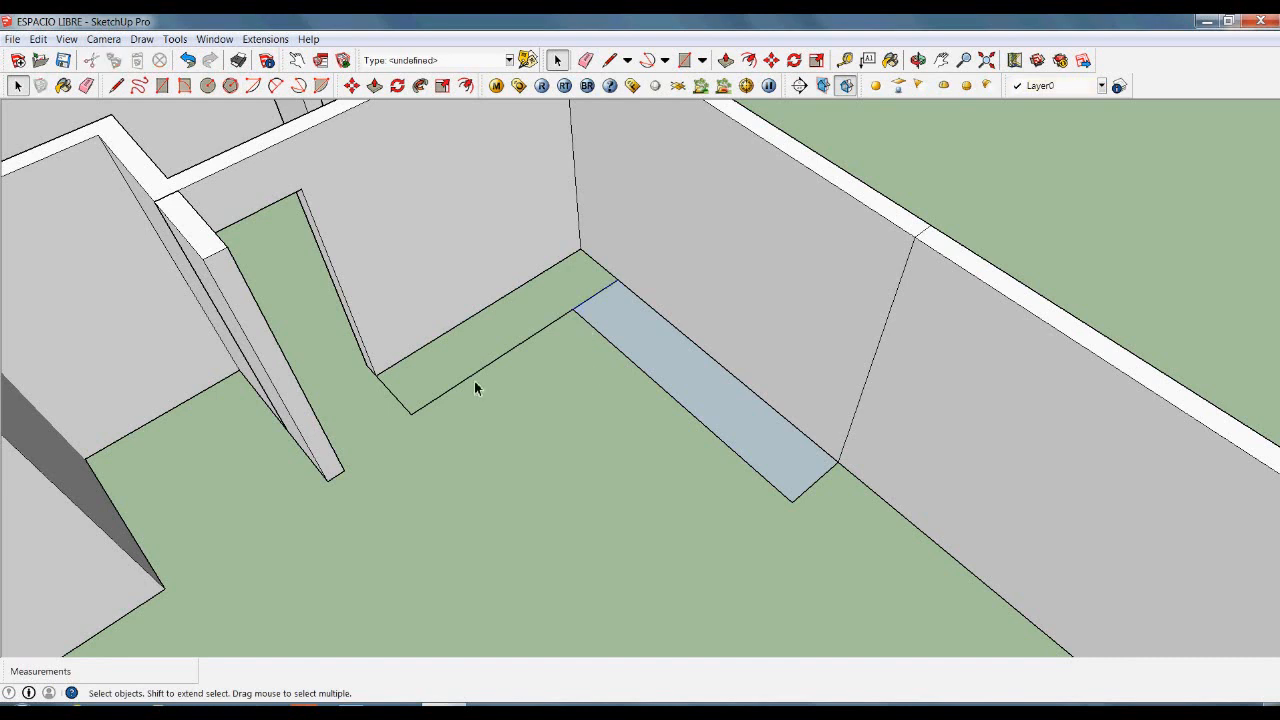
pyautogui.press('l')
pyautogui.click(377, 375)
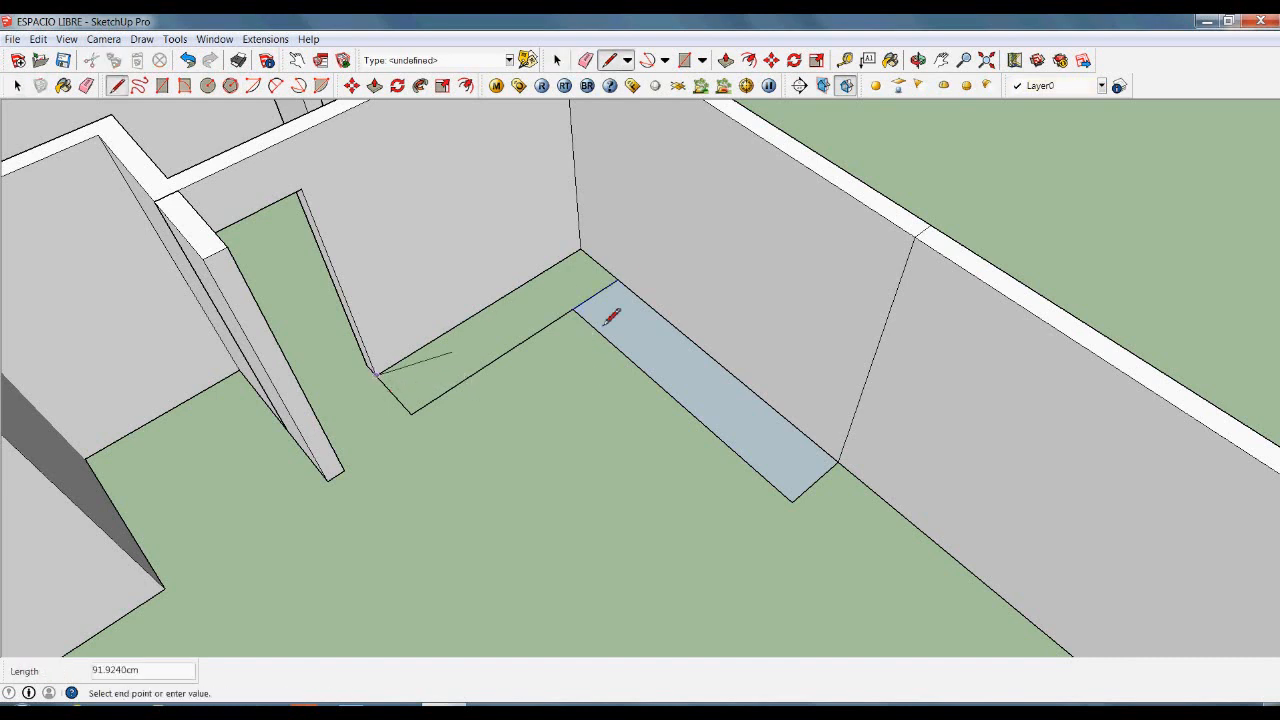
pyautogui.click(580, 250)
pyautogui.click(623, 287)
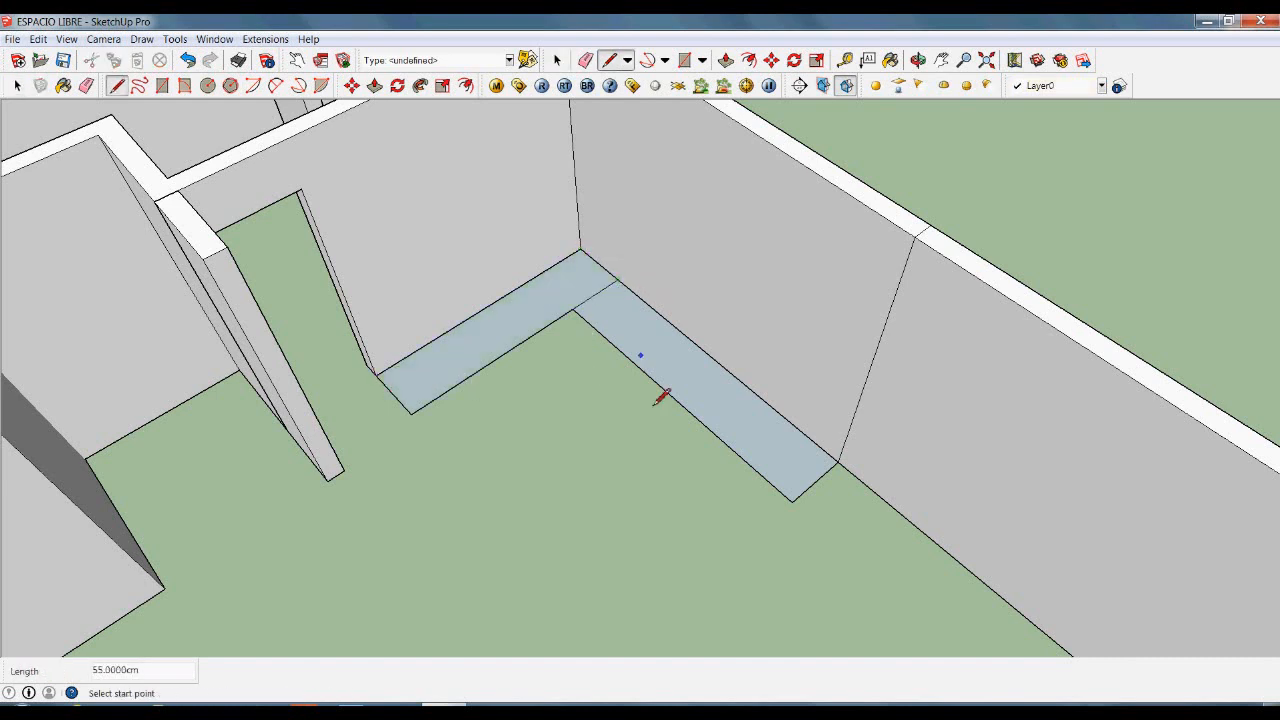
pyautogui.press('space')
# - Draw a floor line from the closed room's wall, starting near its corner, straight across to the long wall
pyautogui.moveTo(706, 369); pyautogui.dragTo(452, 490, button='middle')
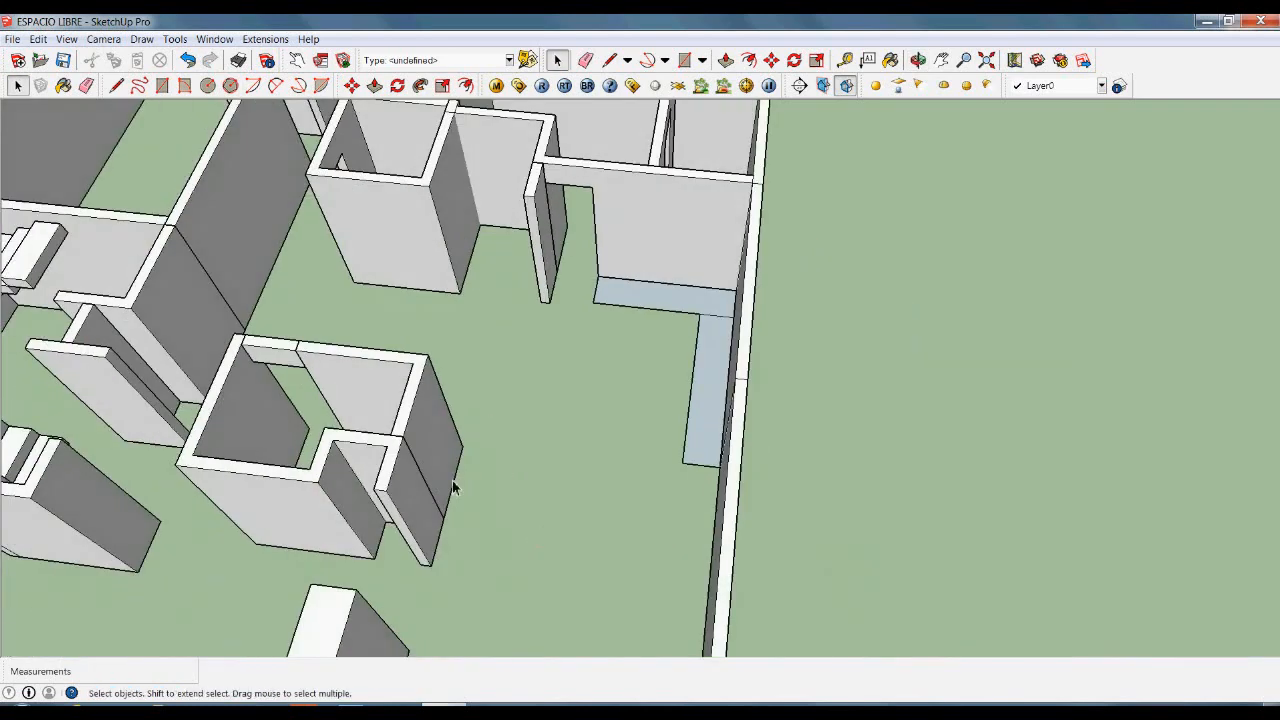
pyautogui.scroll(8, 486, 454)
pyautogui.press('l')
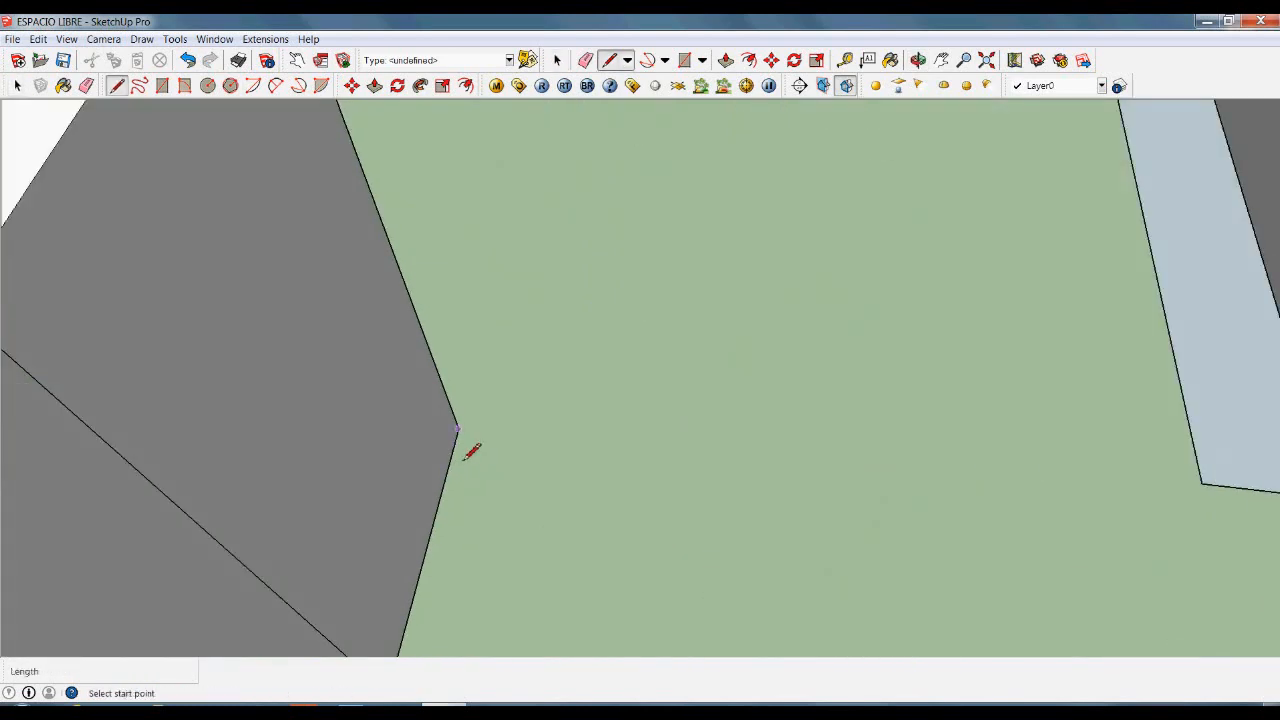
pyautogui.click(457, 431)
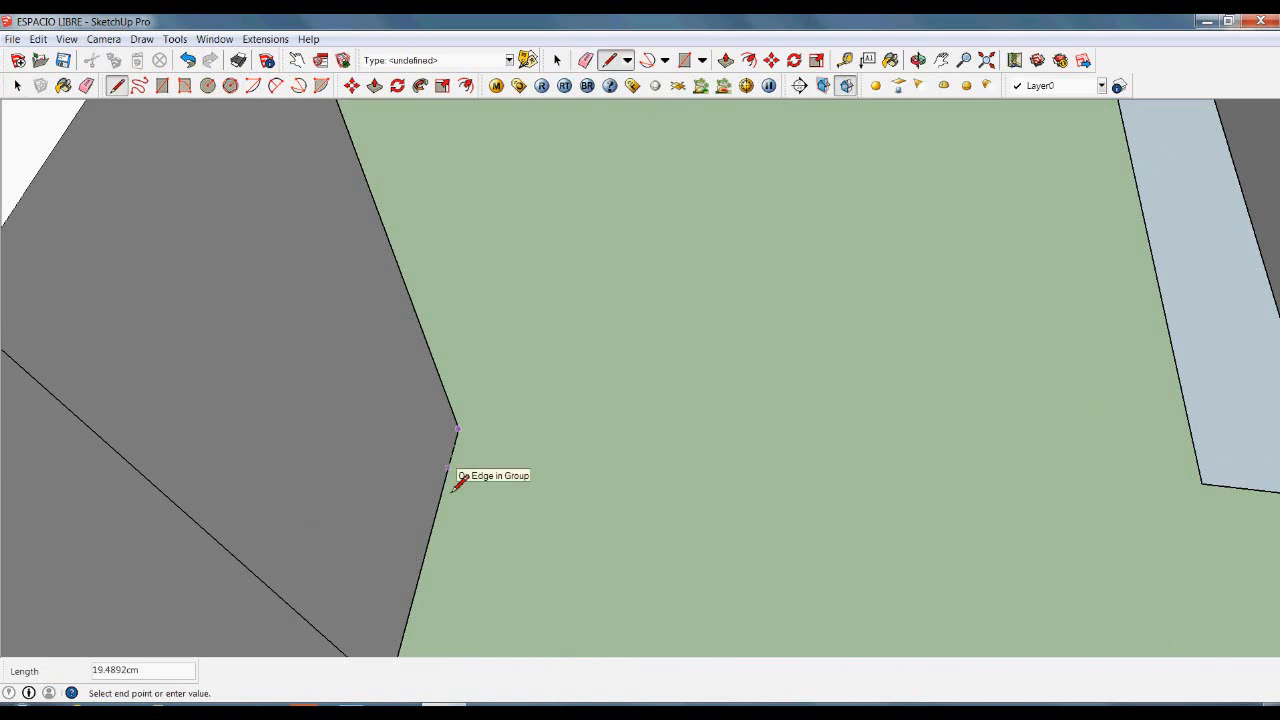
pyautogui.scroll(-3, 523, 466)
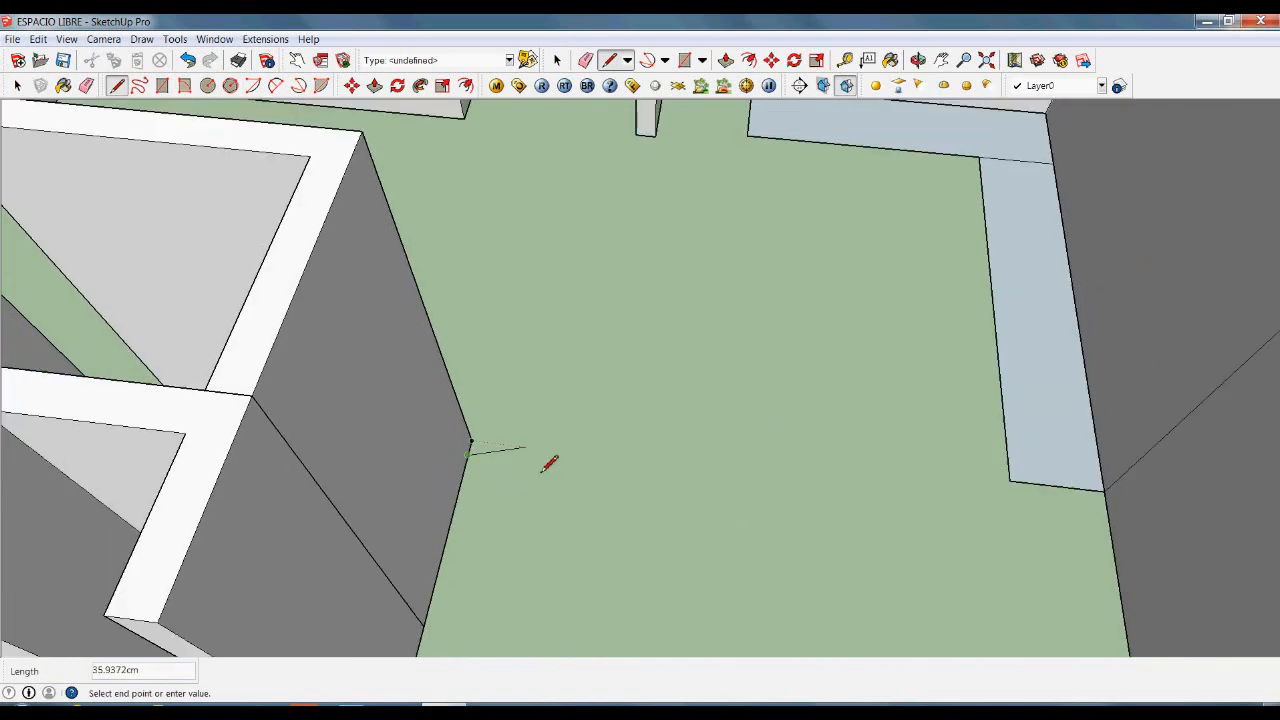
pyautogui.click(1110, 531)
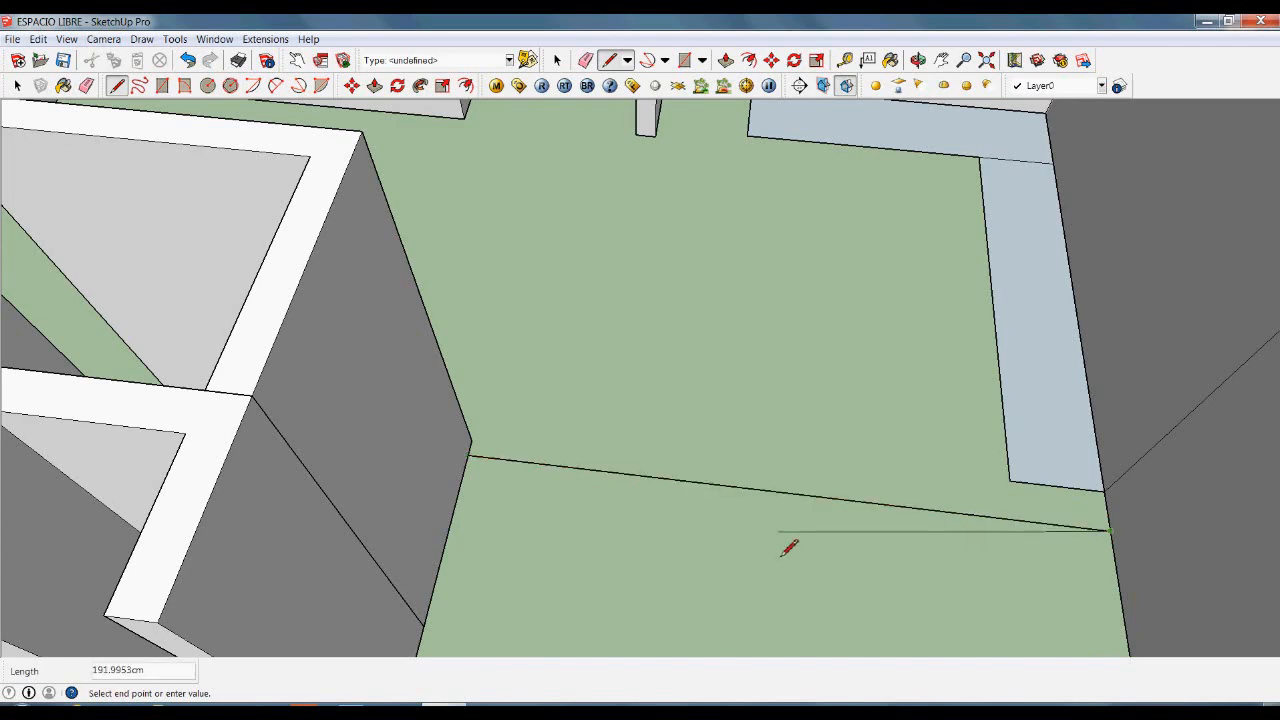
pyautogui.moveTo(791, 543); pyautogui.dragTo(609, 557, button='middle')
pyautogui.press('space')
# - From that line's start, draw a 55 cm segment along the green axis and a parallel line across to the long-wall strip
pyautogui.moveTo(606, 480); pyautogui.dragTo(460, 332, button='middle')
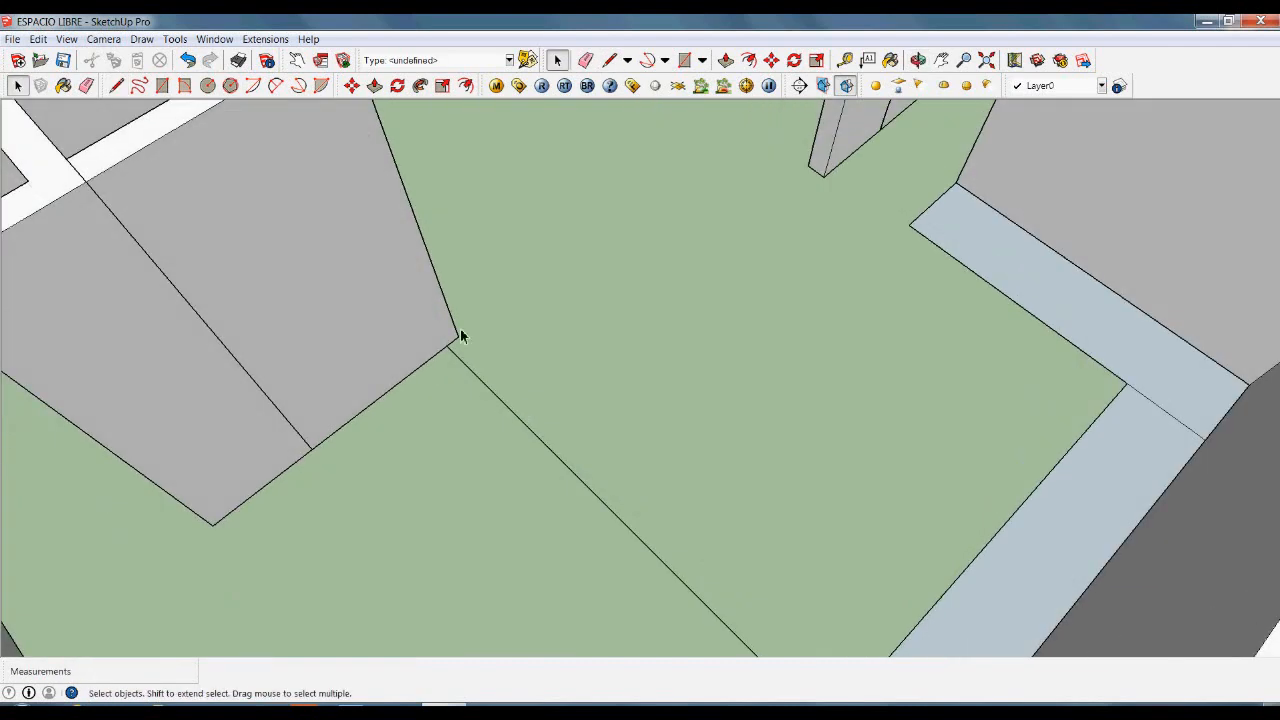
pyautogui.scroll(2, 463, 348)
pyautogui.press('l')
pyautogui.click(446, 357)
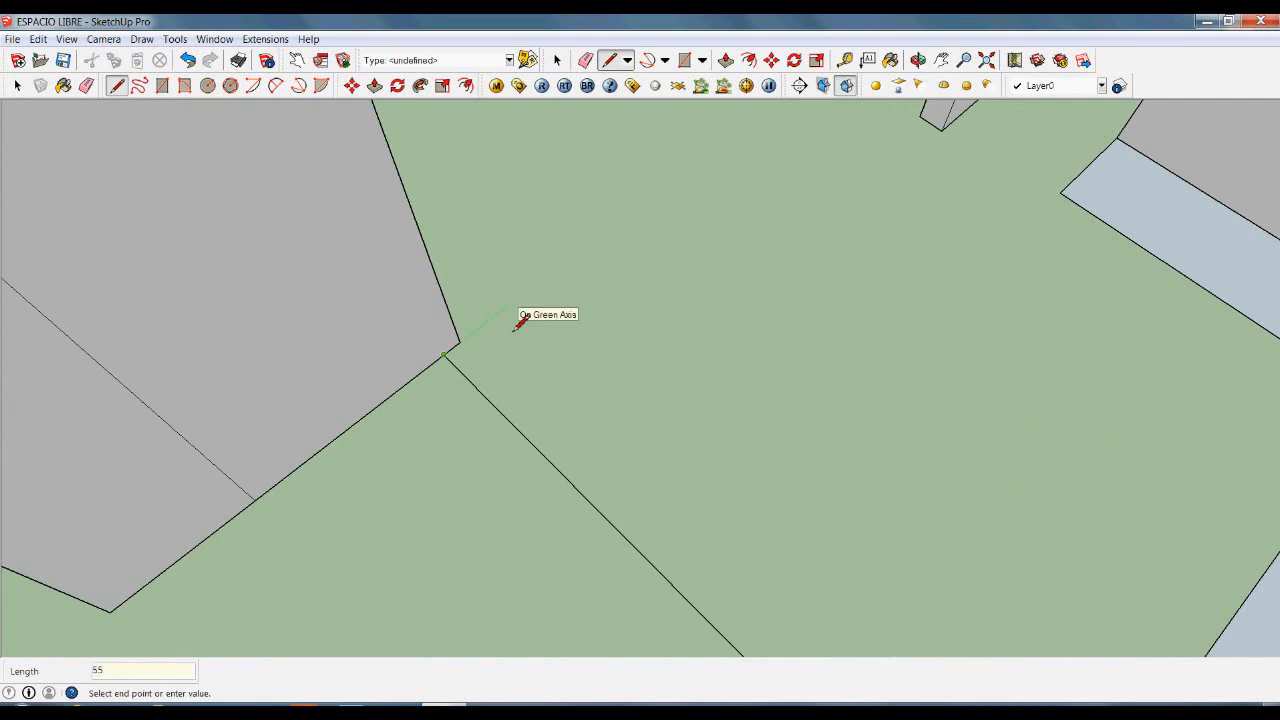
pyautogui.scroll(-2, 528, 297)
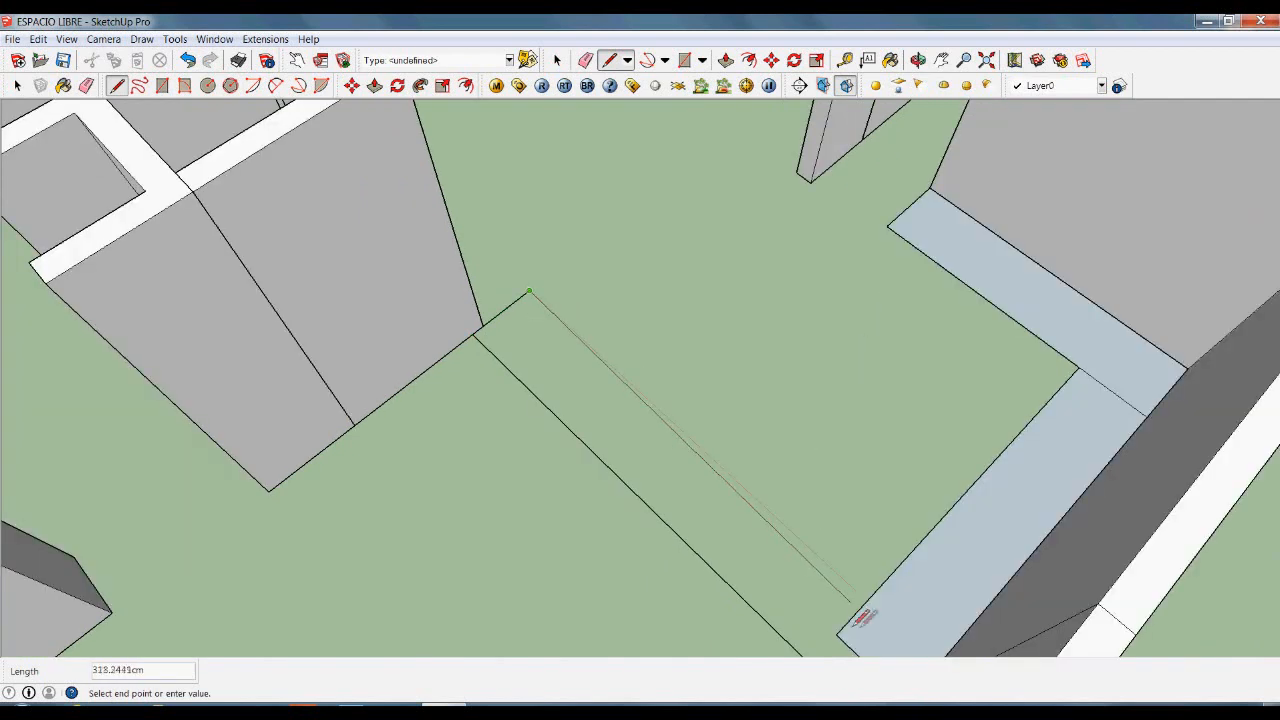
pyautogui.click(870, 614)
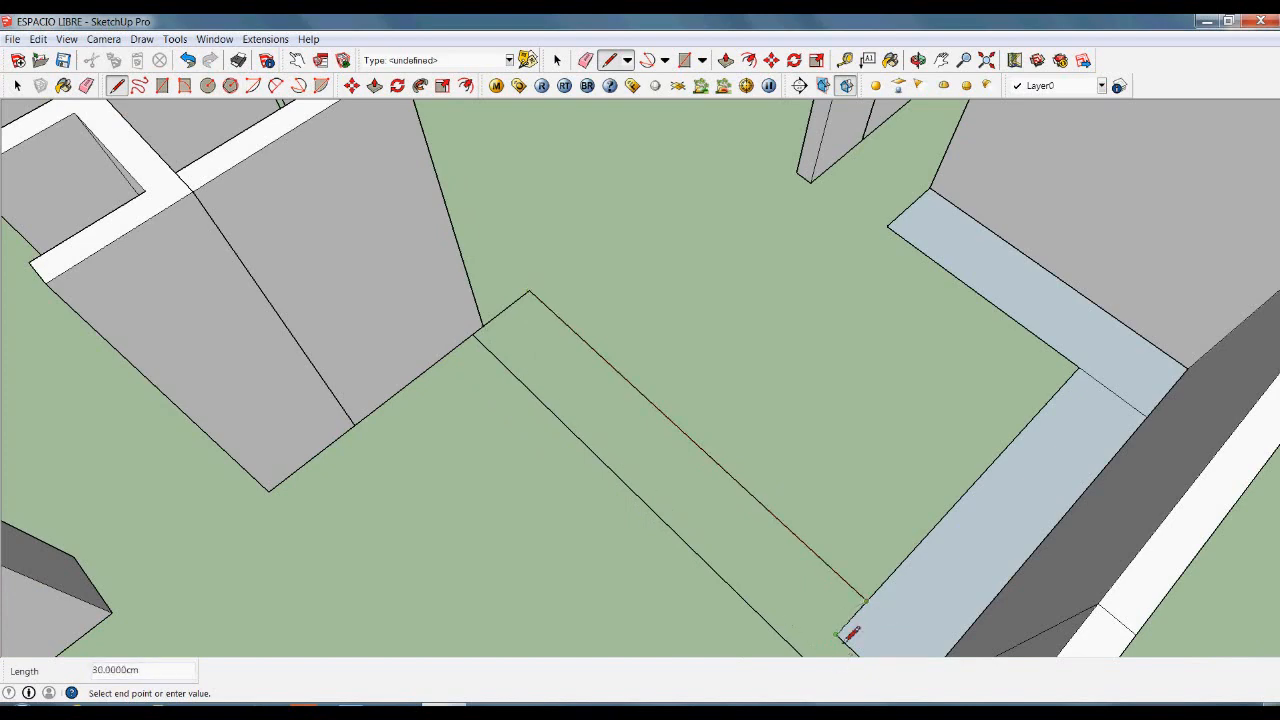
# - Close the third floor strip with a 30 cm segment on the long-wall strip's edge and a 25 cm segment along the wall
pyautogui.scroll(-5, 840, 600)
pyautogui.moveTo(840, 615); pyautogui.dragTo(987, 645, button='middle')
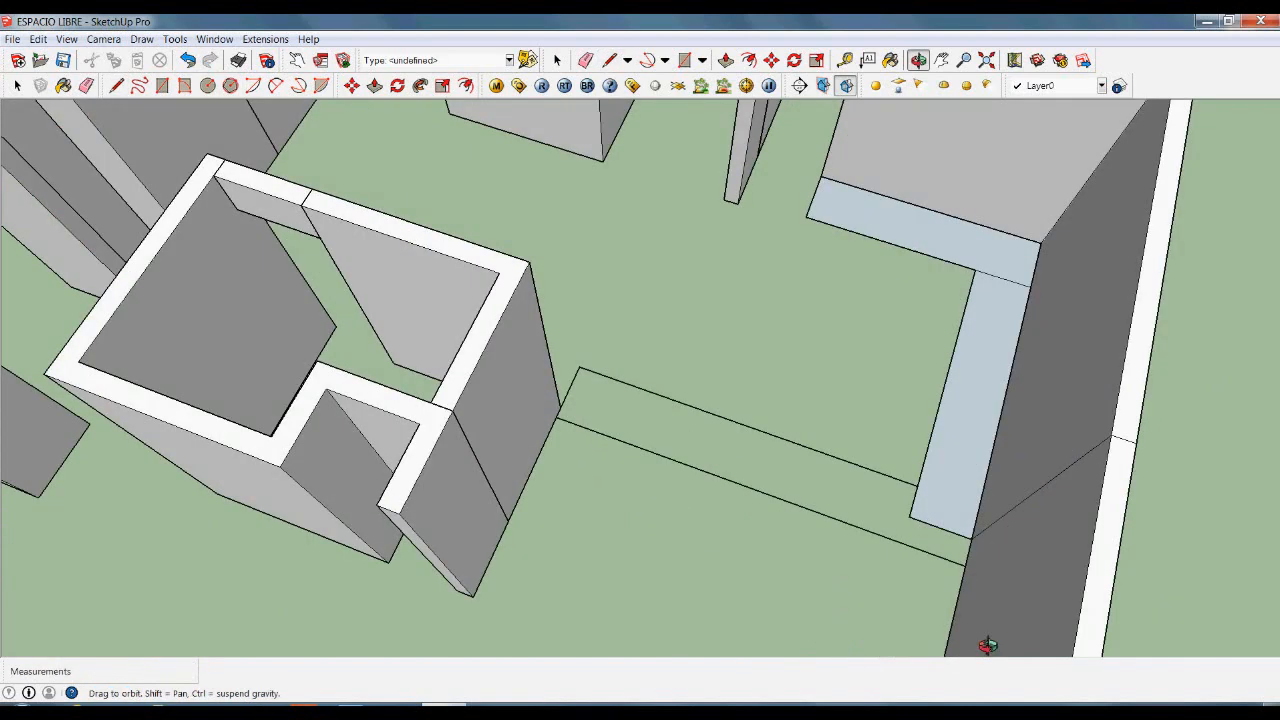
pyautogui.scroll(3, 951, 490)
pyautogui.write('30')
pyautogui.press('Return')
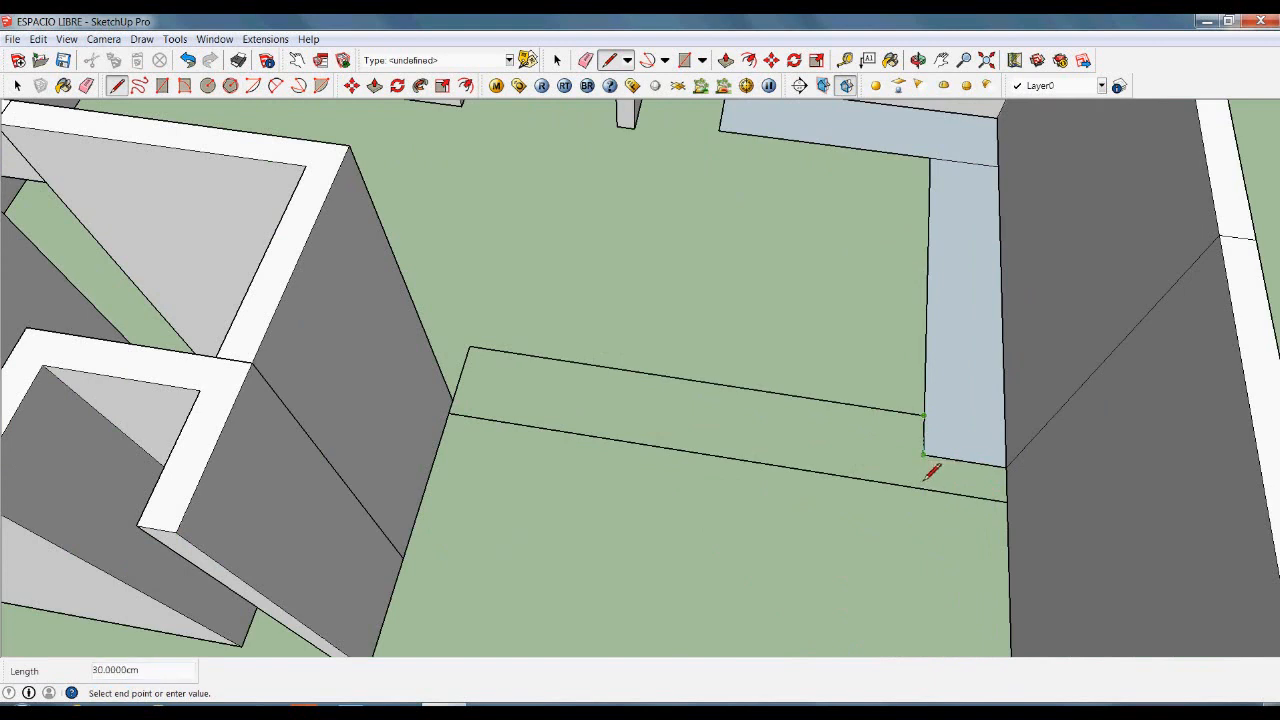
pyautogui.click(1016, 488)
pyautogui.click(1008, 518)
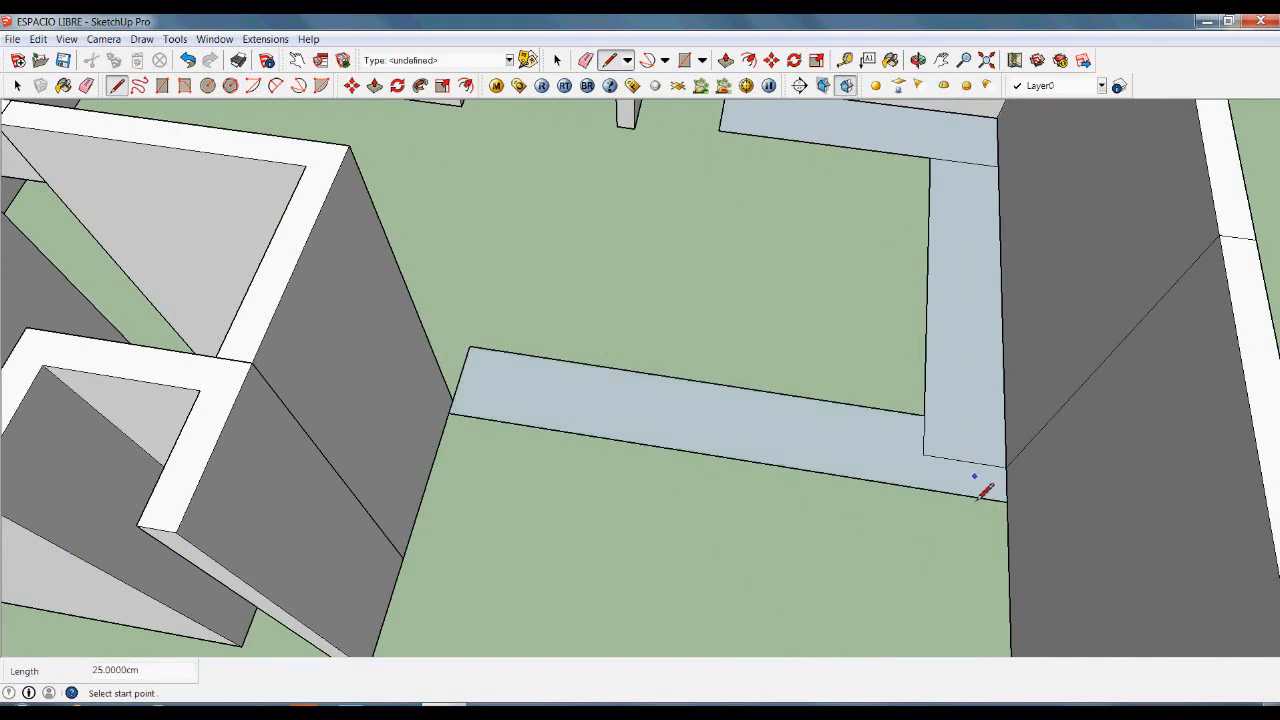
# - Delete the edge dividing the new strip from the long-wall strip
pyautogui.press('space')
pyautogui.click(968, 468)
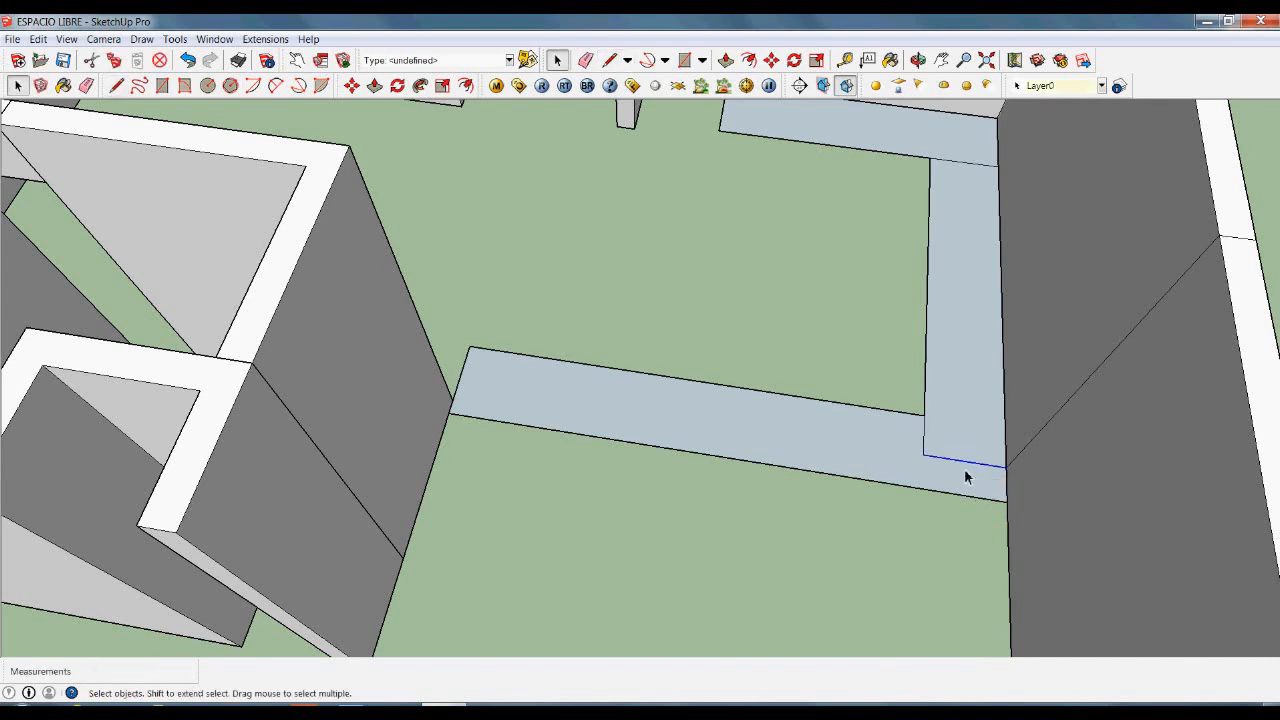
pyautogui.press('Delete')
# - Extrude the merged L-shaped strip and the back-wall strip upward by 10 cm
pyautogui.press('p')
pyautogui.click(971, 449)
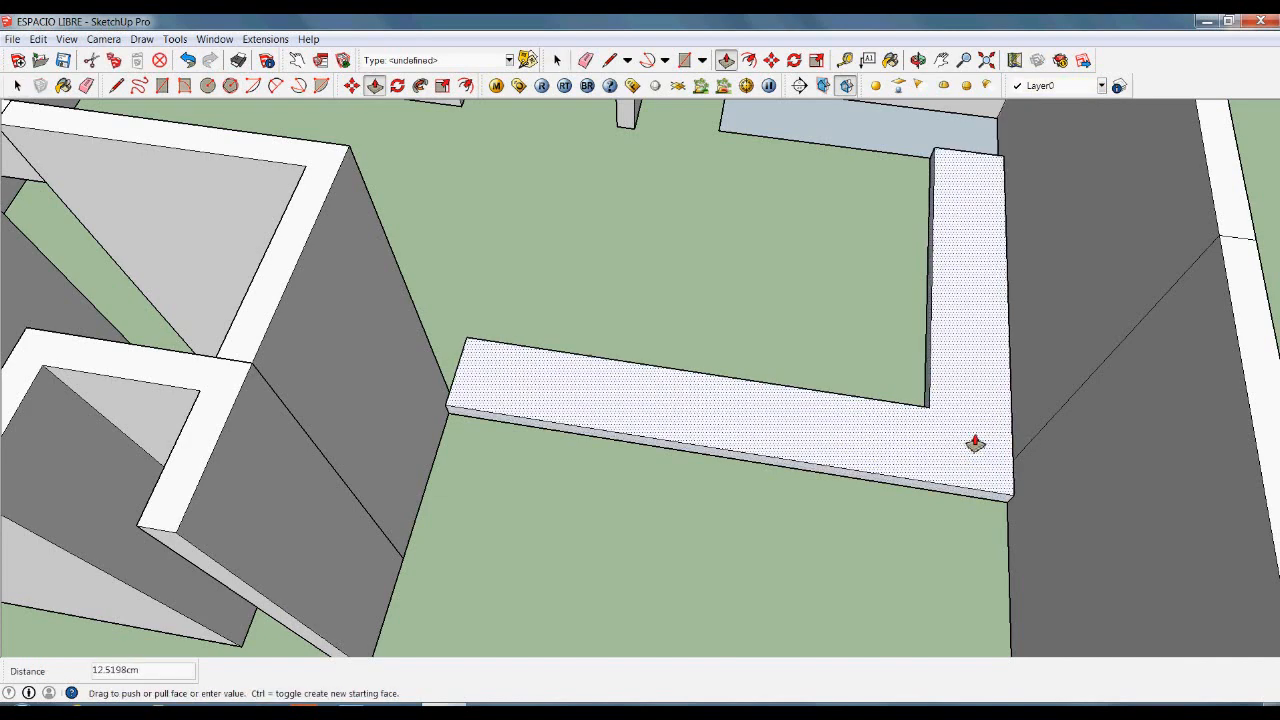
pyautogui.press('Return')
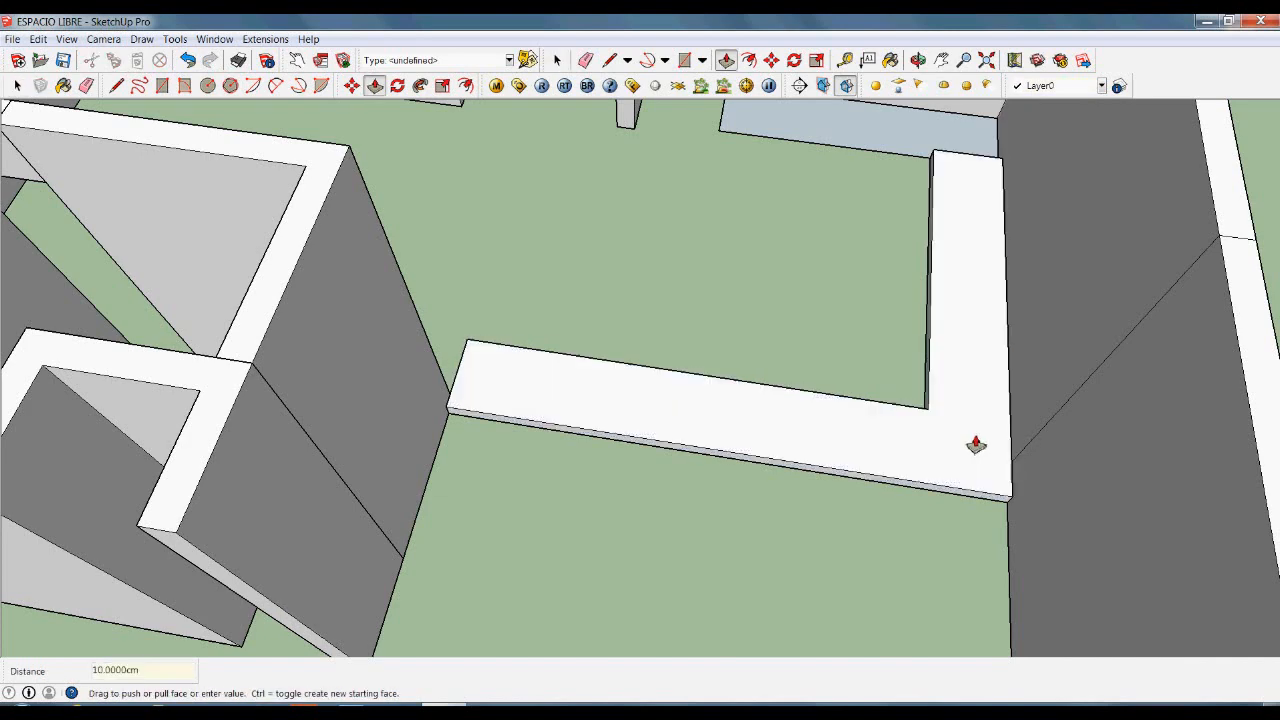
pyautogui.doubleClick(943, 162)
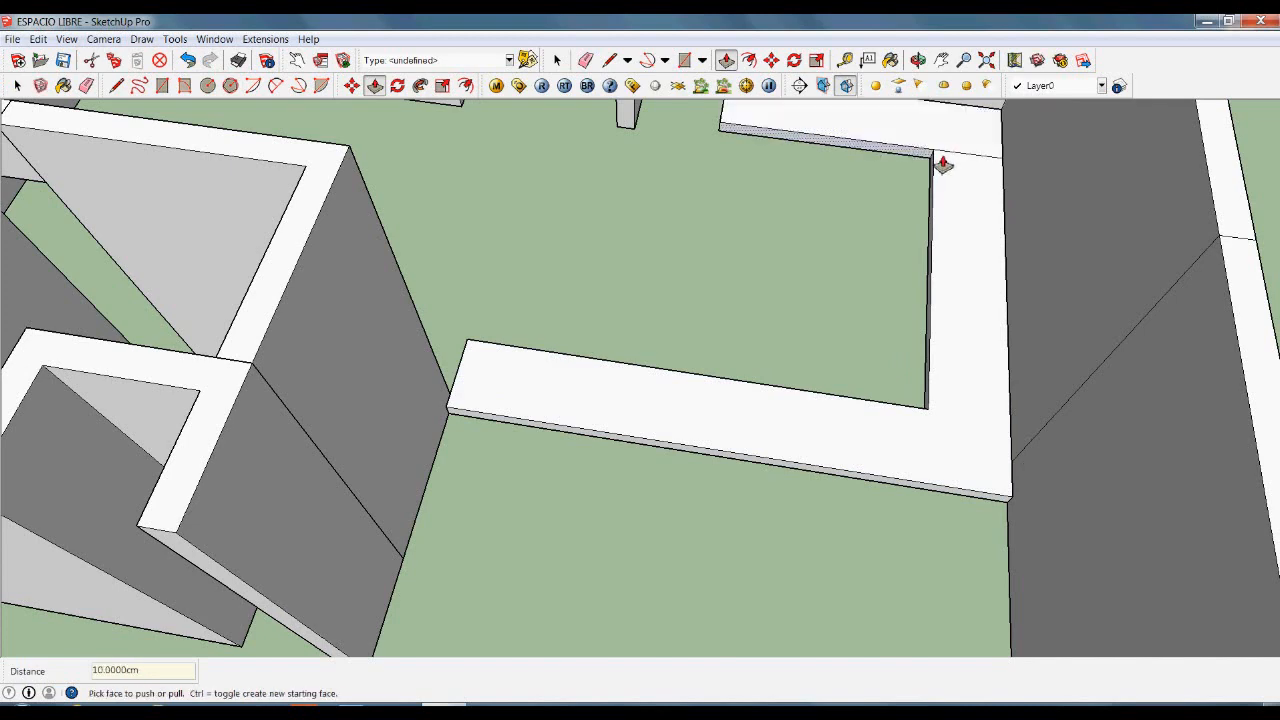
pyautogui.press('space')
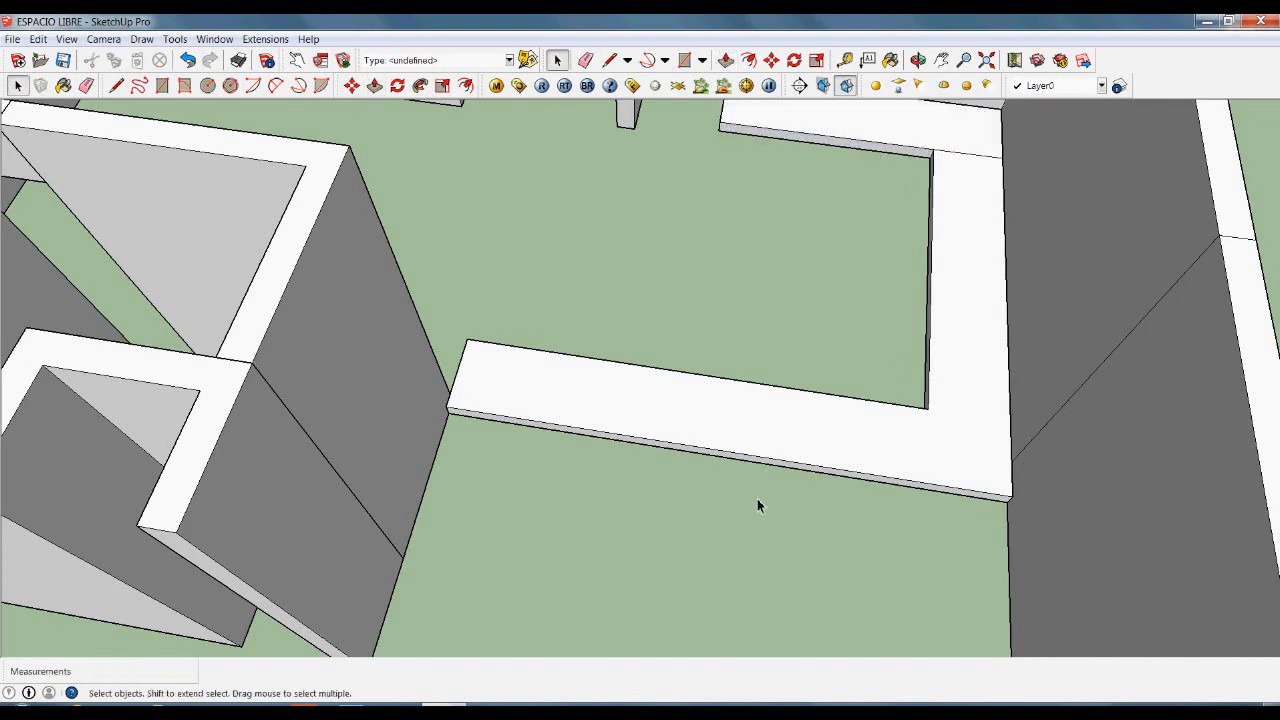
# - Delete the seam edge left on the top face between the back-wall and long-wall strips of the base
pyautogui.scroll(-3, 757, 498)
pyautogui.moveTo(734, 508); pyautogui.dragTo(812, 526, button='middle')
pyautogui.scroll(4, 832, 194)
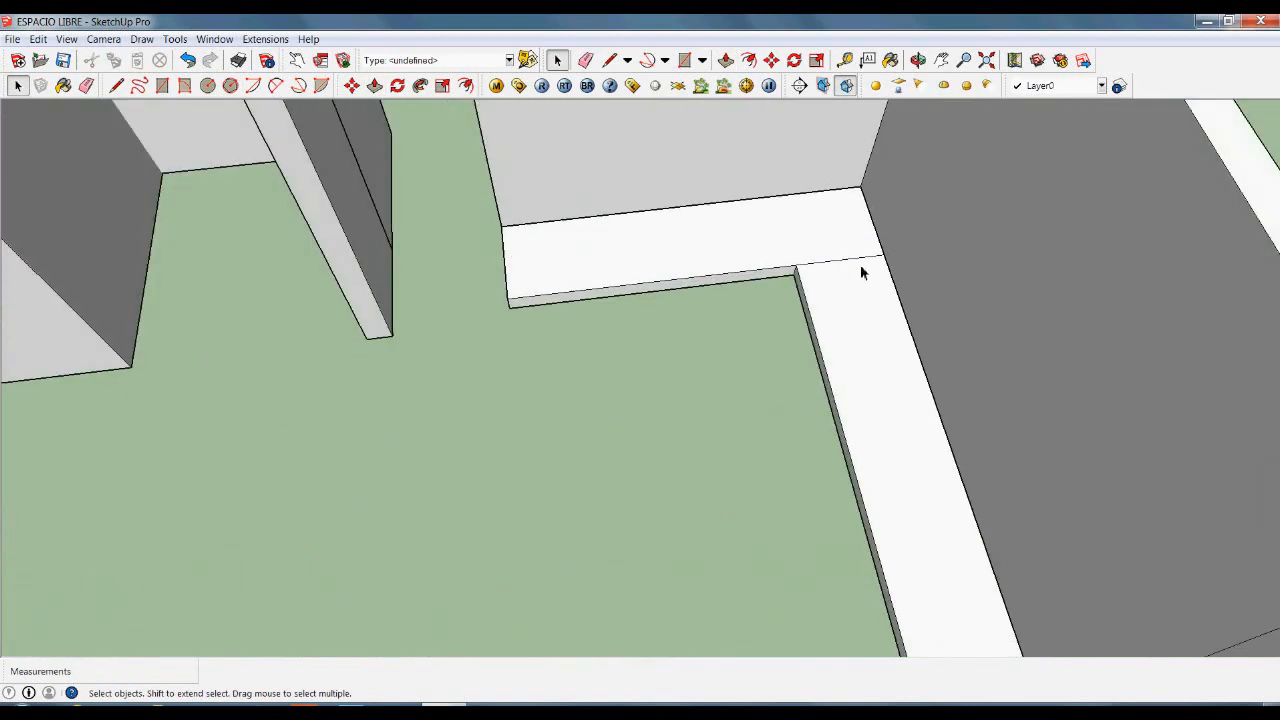
pyautogui.click(859, 264)
pyautogui.press('Delete')
pyautogui.scroll(-3, 766, 300)
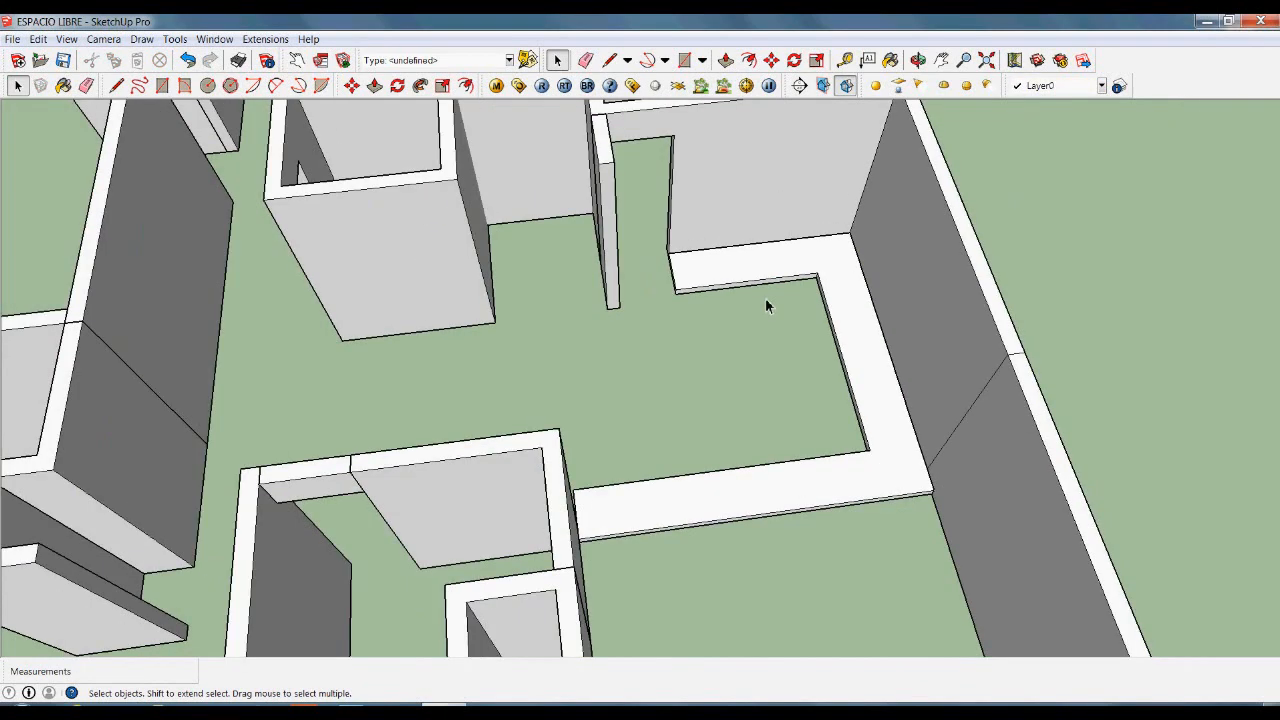
# - Insert the "Gabinete 3 cajones" component from the blococina collection on the floor in front of the back-wall base
pyautogui.moveTo(766, 300); pyautogui.dragTo(771, 337, button='middle')
pyautogui.scroll(3, 755, 316)
pyautogui.hotkey('ctrl', 'shift', 'c')
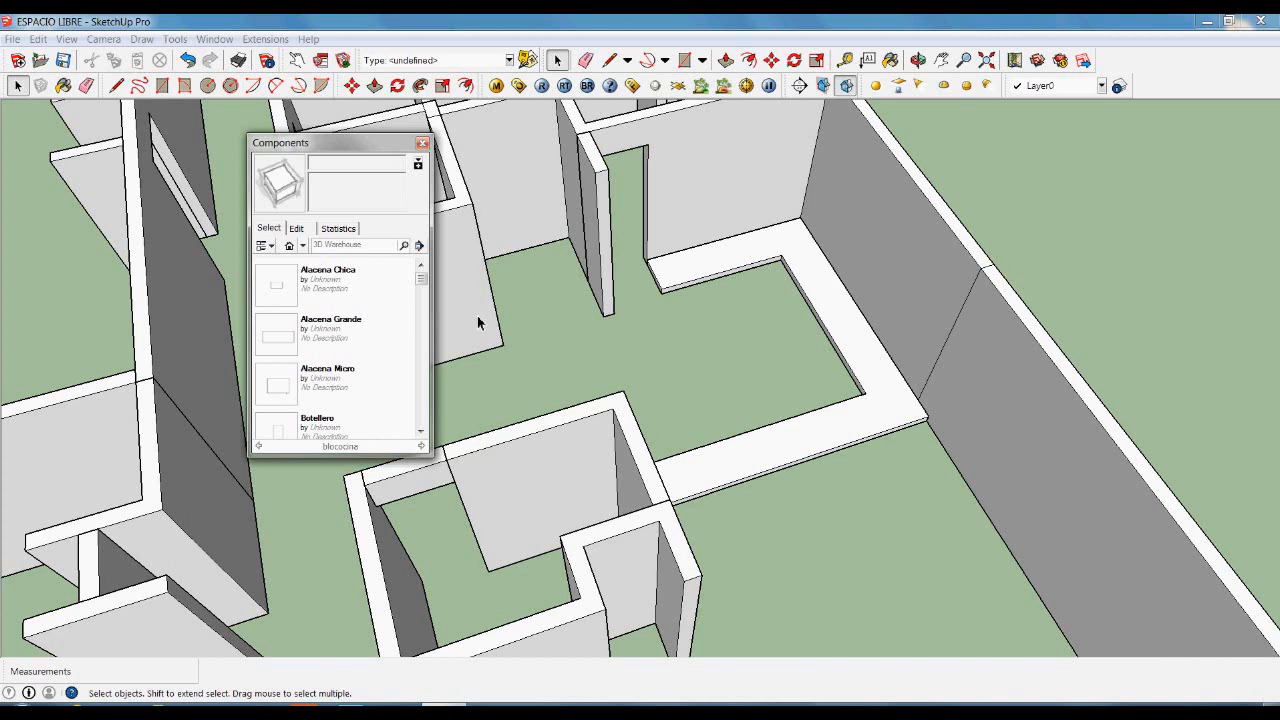
pyautogui.click(421, 437)
pyautogui.click(421, 437)
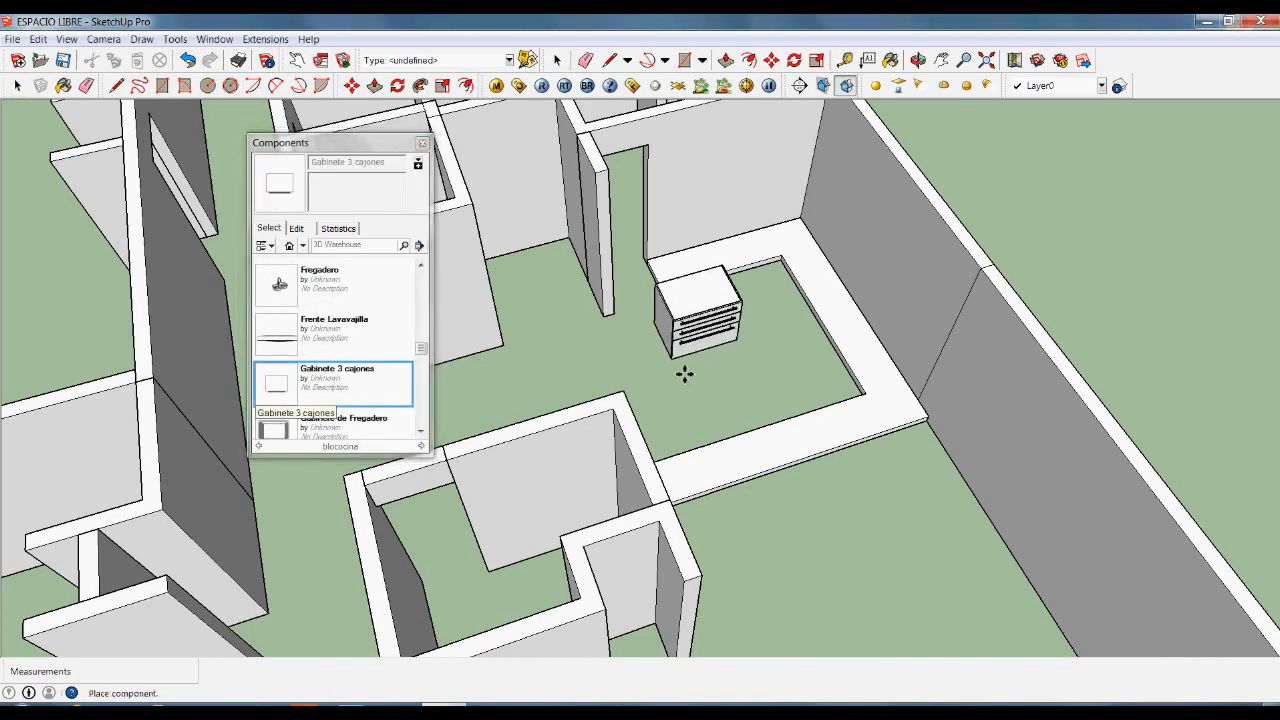
pyautogui.scroll(3, 664, 345)
pyautogui.moveTo(650, 372); pyautogui.dragTo(679, 383, button='middle')
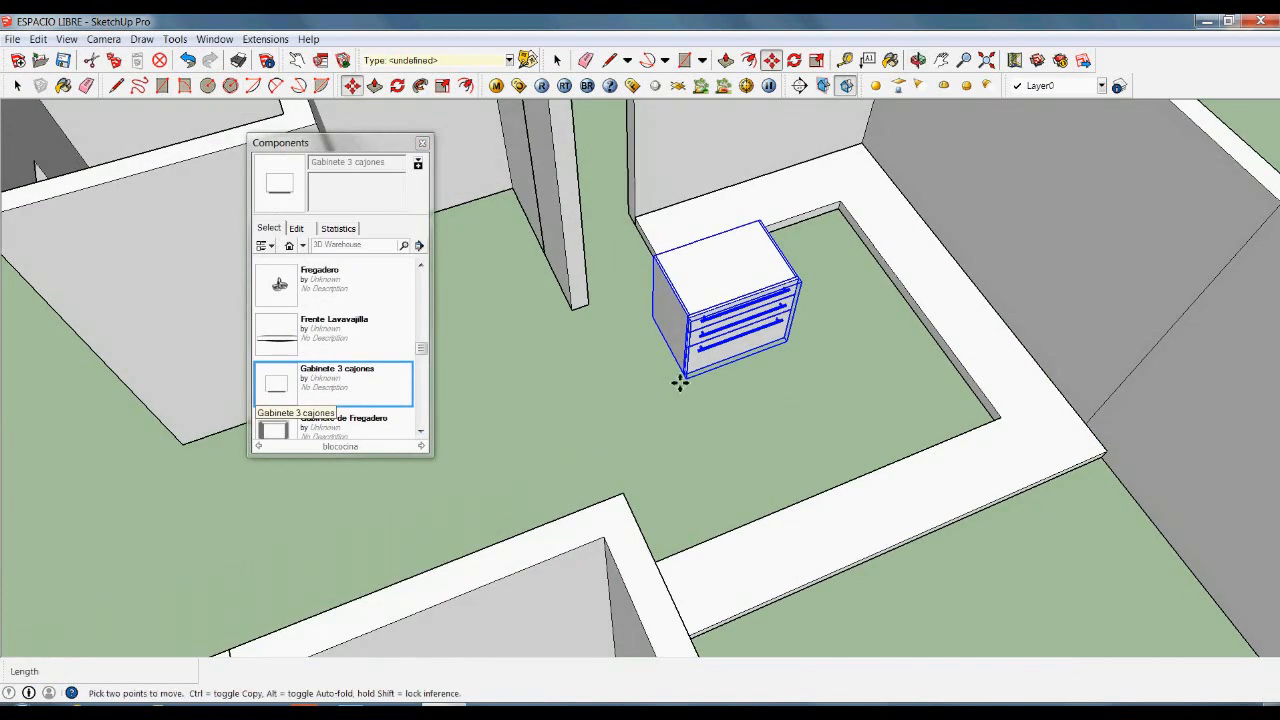
pyautogui.click(655, 318)
pyautogui.moveTo(655, 318); pyautogui.dragTo(854, 363, button='middle')
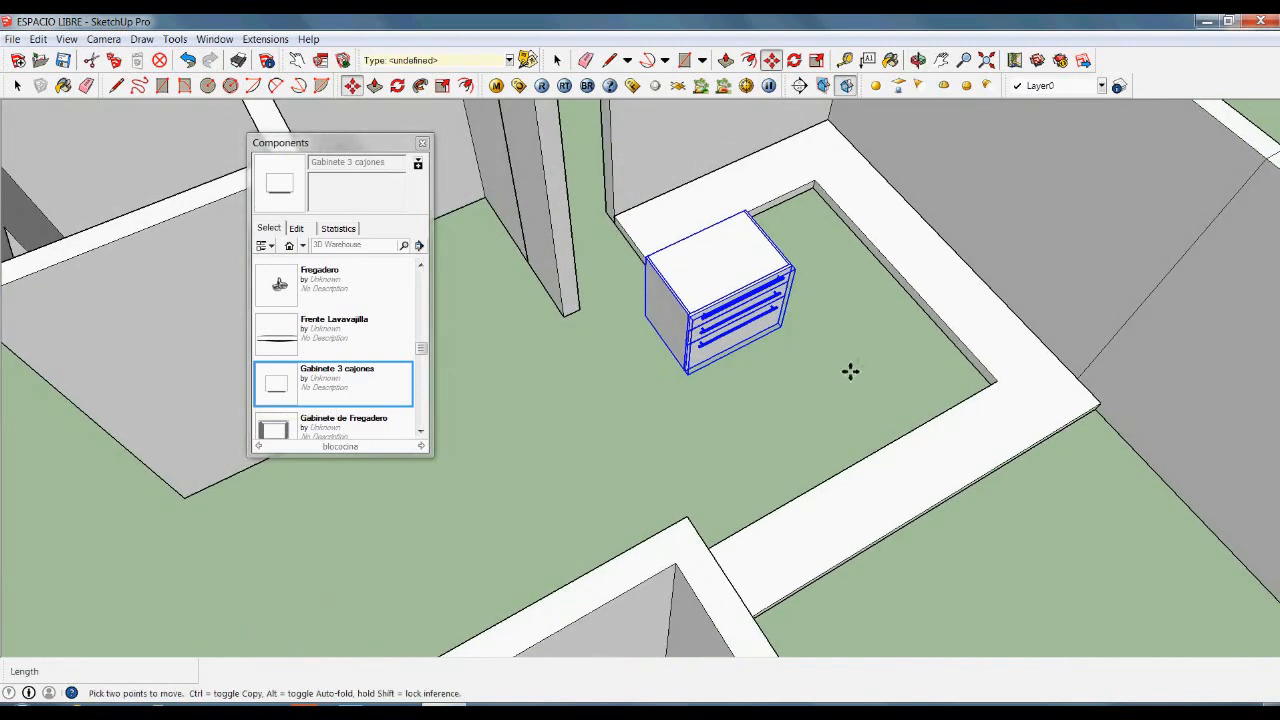
pyautogui.press('space')
# - Turn the whole U-shaped base into a component named "zoclo"
pyautogui.click(853, 350)
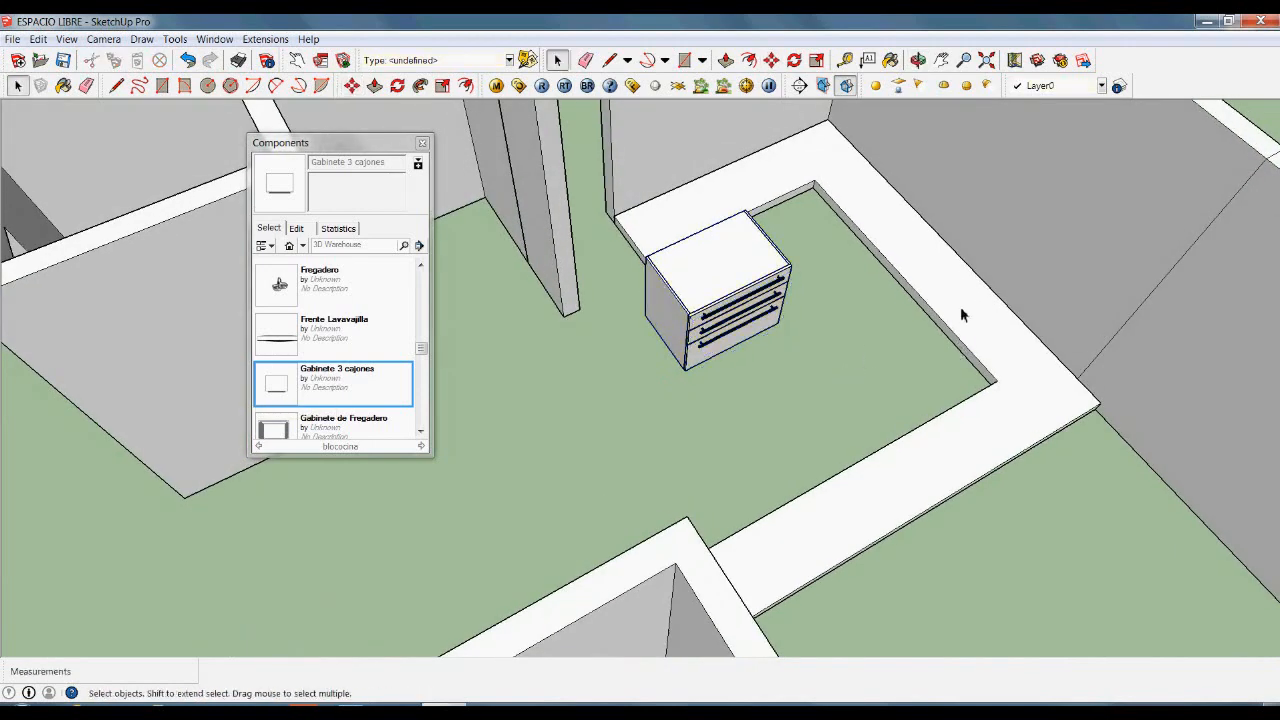
pyautogui.tripleClick(960, 314)
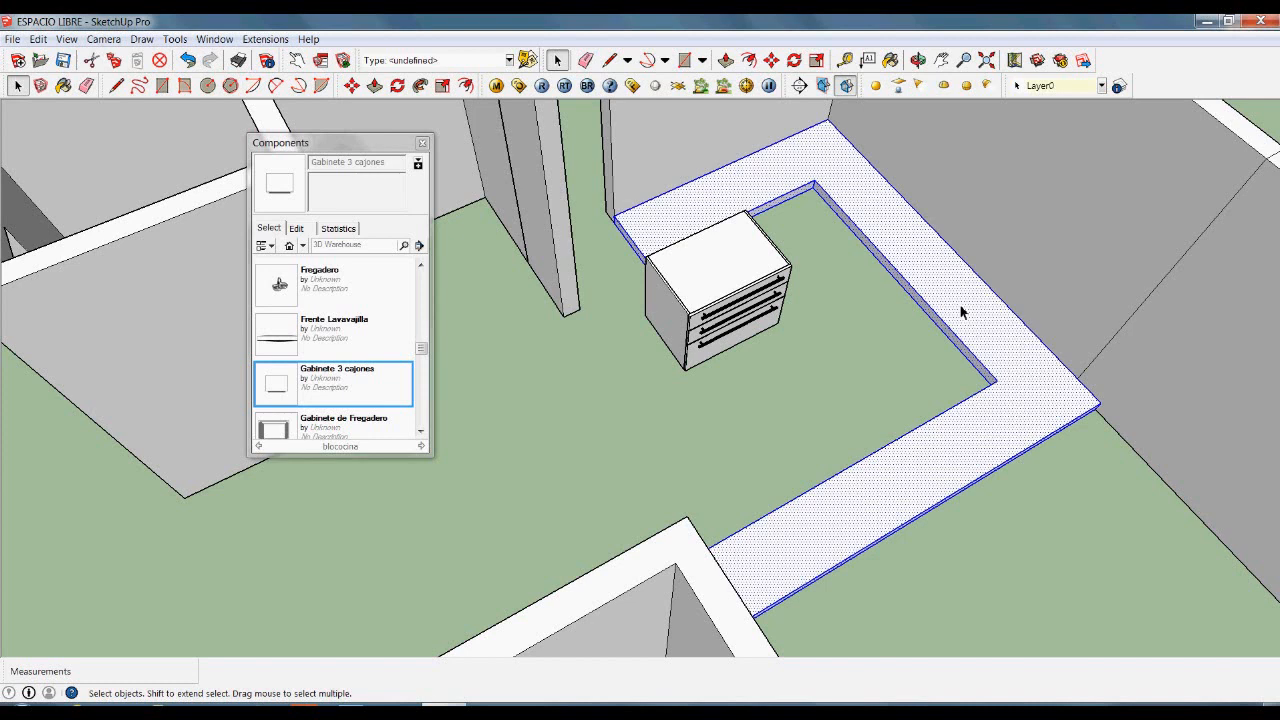
pyautogui.rightClick(960, 314)
pyautogui.click(1008, 407)
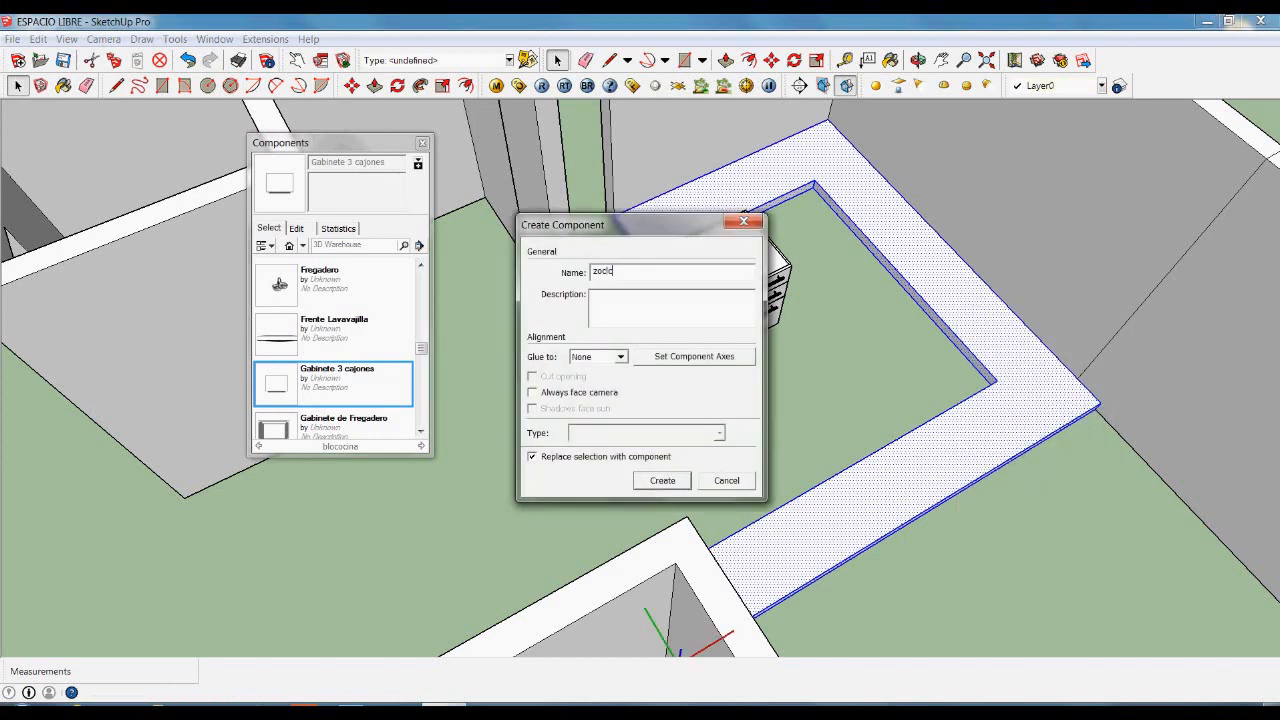
pyautogui.click(662, 482)
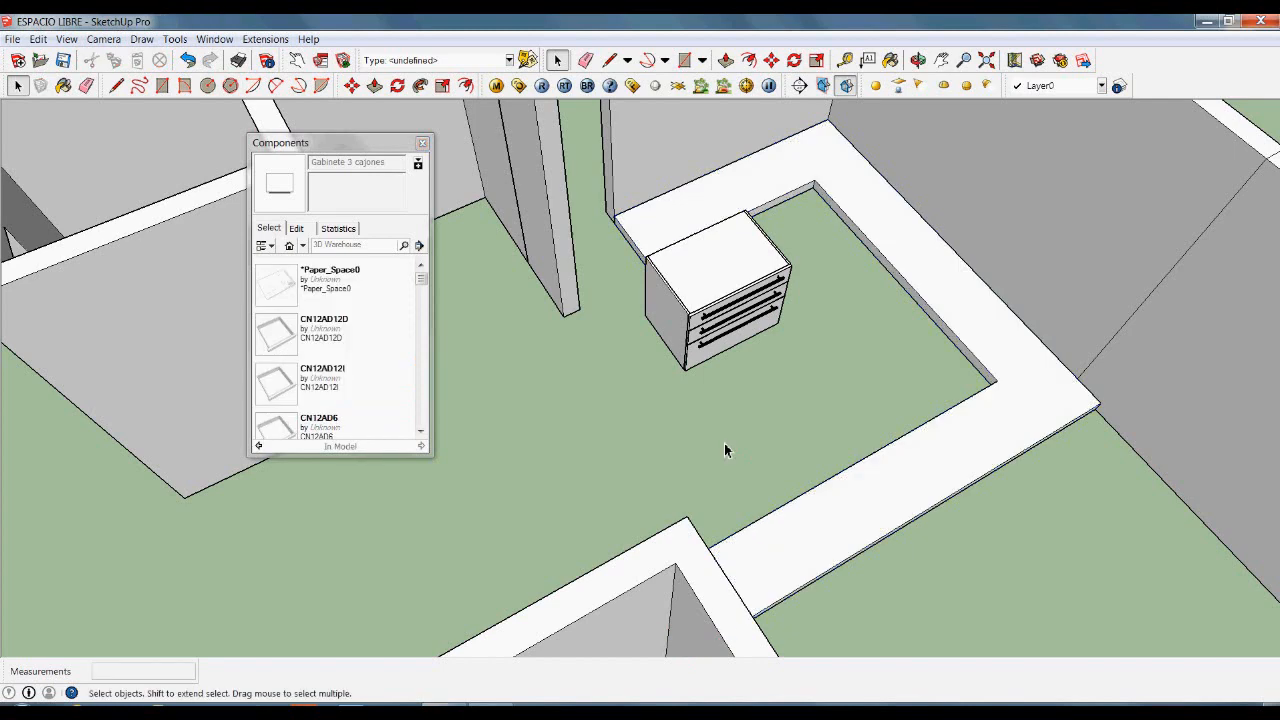
# - Save the model
pyautogui.scroll(5, 643, 307)
pyautogui.moveTo(663, 359); pyautogui.dragTo(690, 343, button='middle')
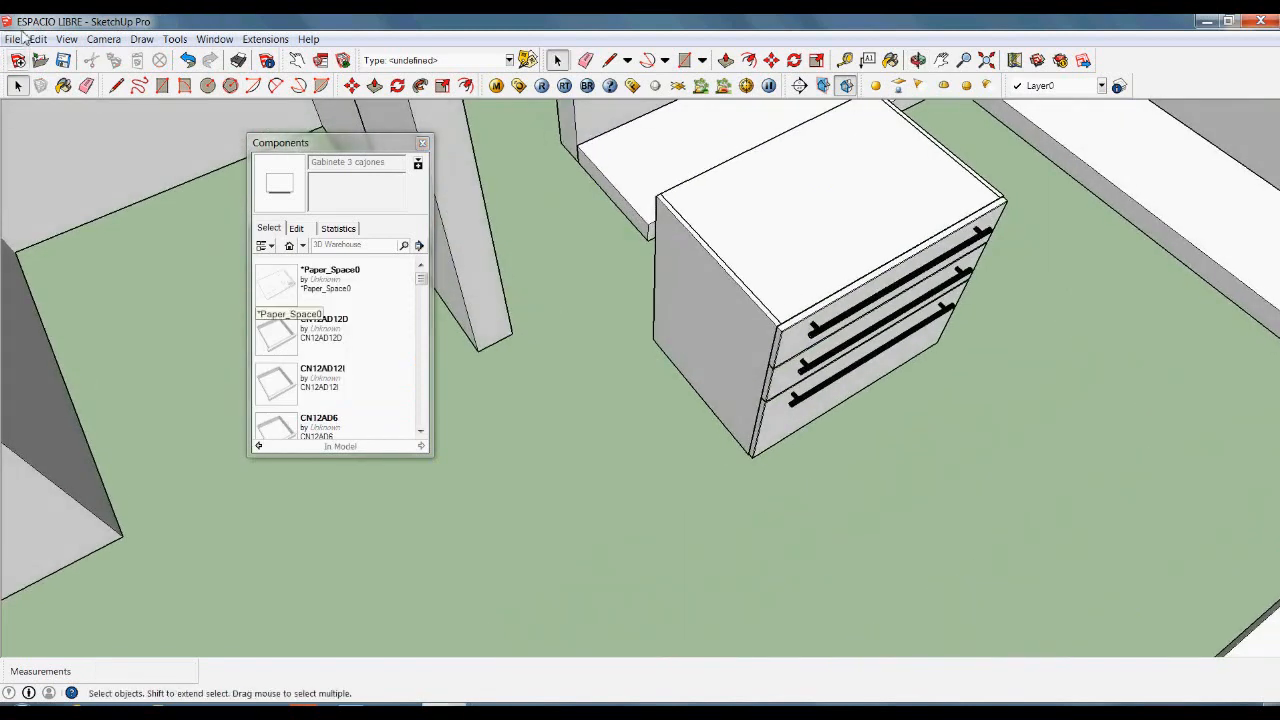
pyautogui.click(64, 60)
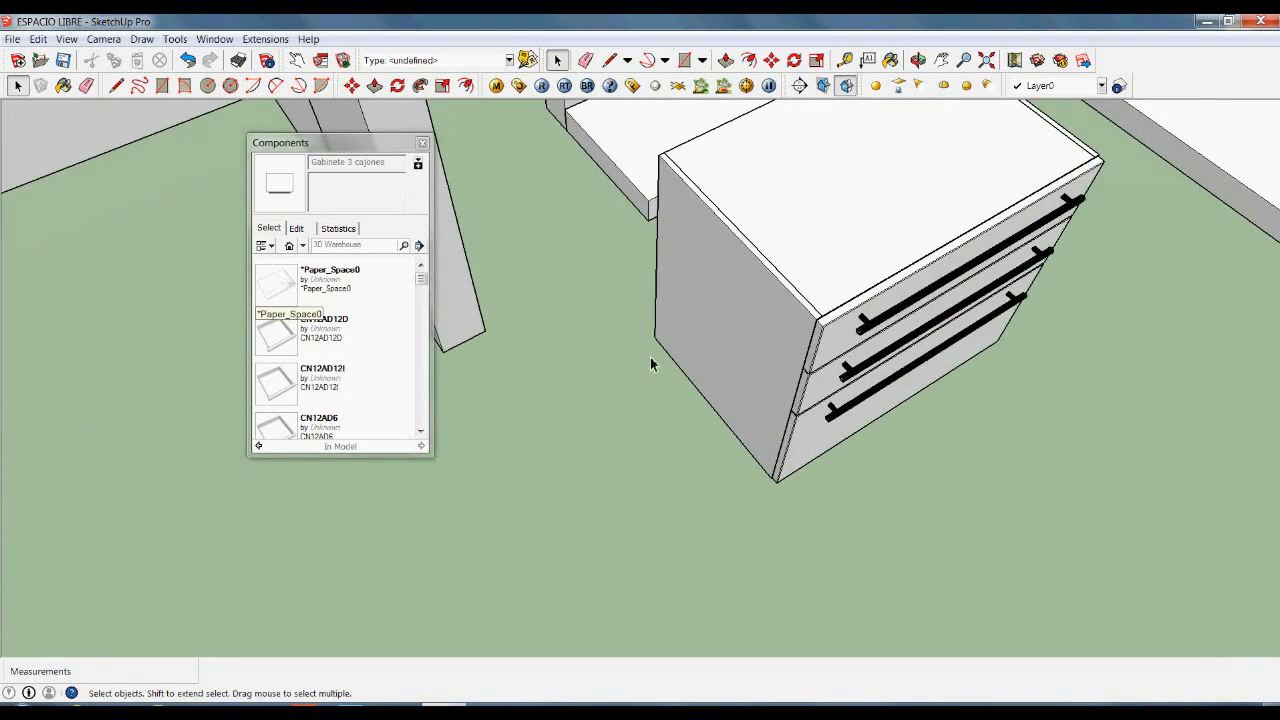
# - Move the three-drawer cabinet by its lower back corner onto the base's top corner at the door end of the back wall
pyautogui.press('m')
pyautogui.scroll(1, 669, 348)
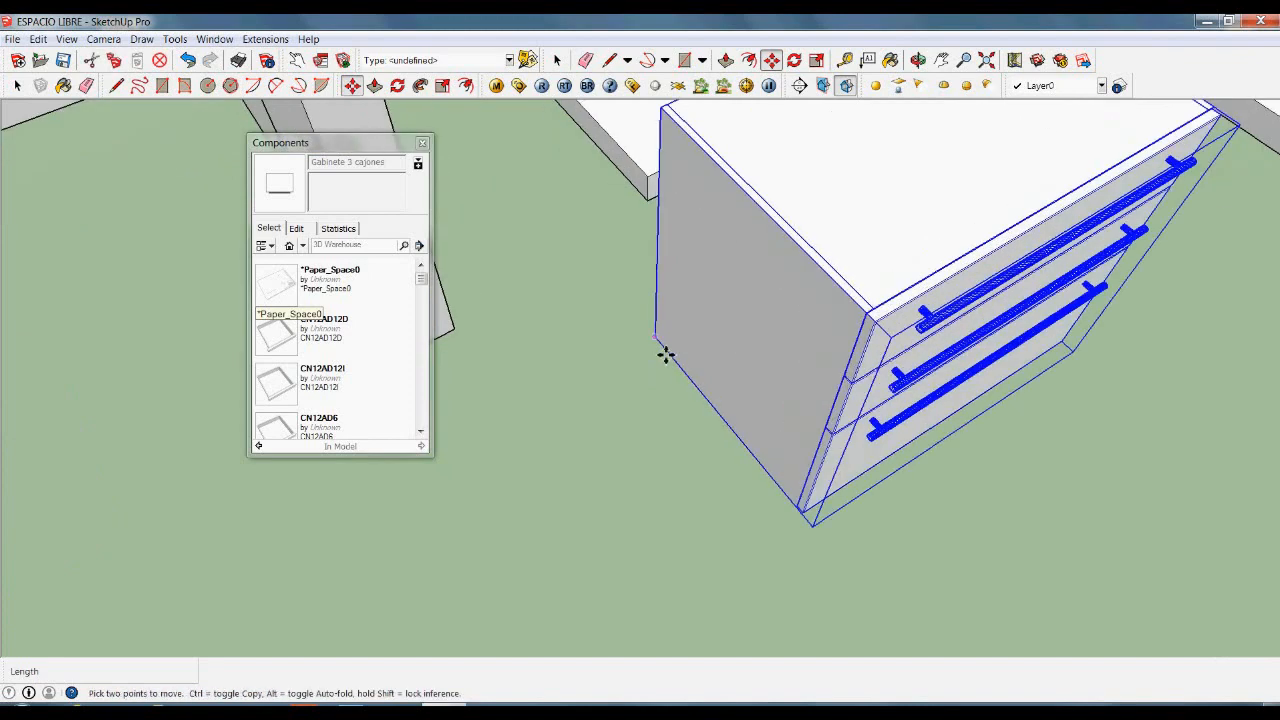
pyautogui.click(666, 351)
pyautogui.scroll(-2, 830, 475)
pyautogui.scroll(2, 705, 240)
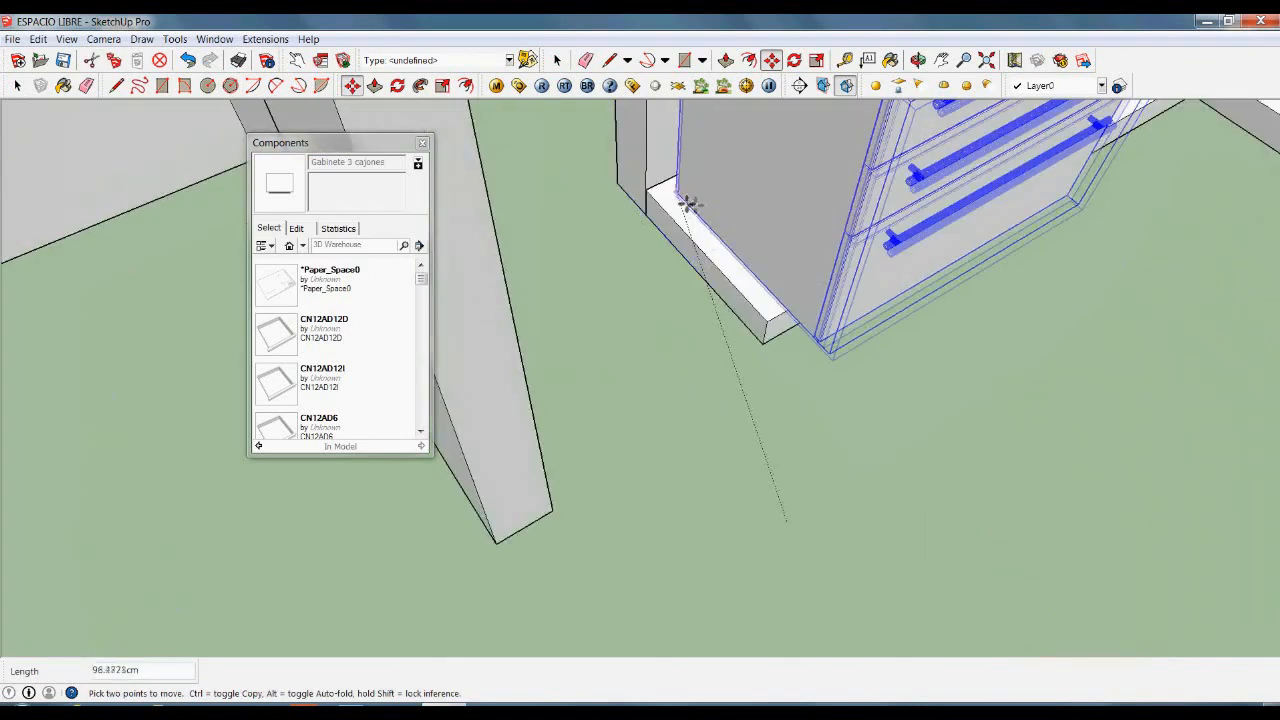
pyautogui.click(657, 198)
pyautogui.press('space')
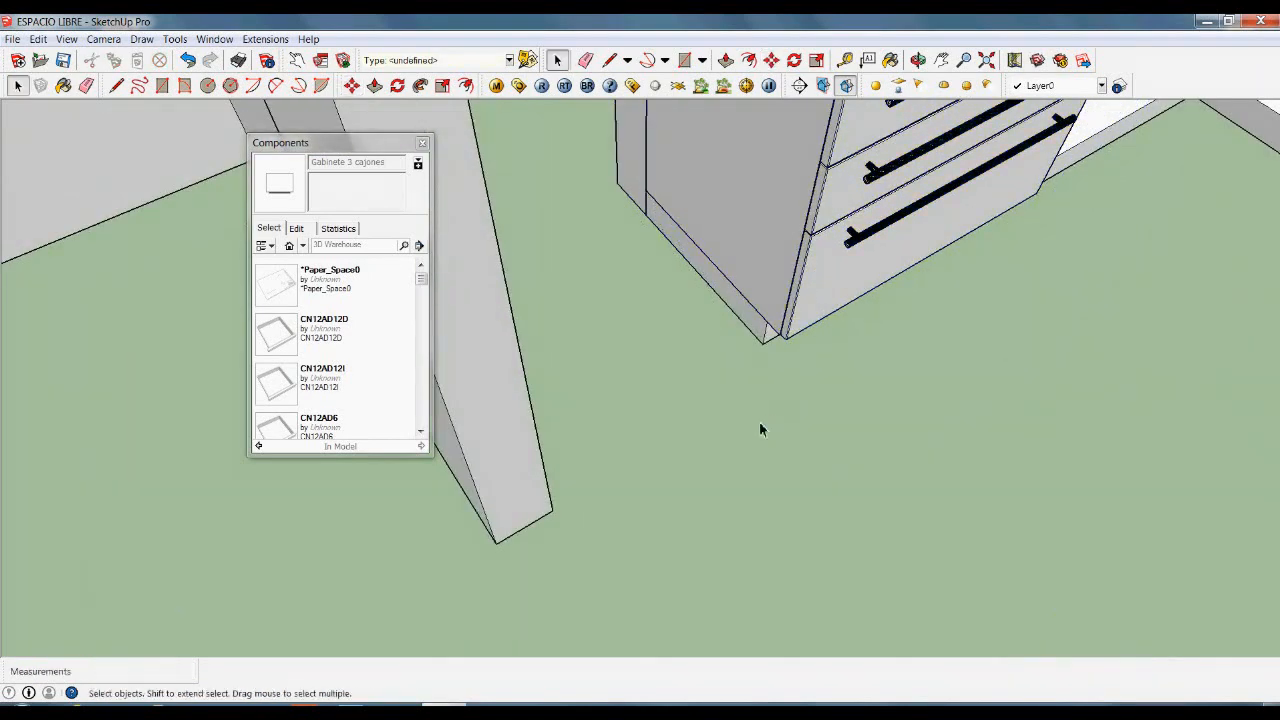
# - Insert the "Gabinete sencillo" component from the blococina collection on the floor in front of the placed three-drawer cabinet
pyautogui.scroll(-3, 642, 317)
pyautogui.scroll(-3, 646, 312)
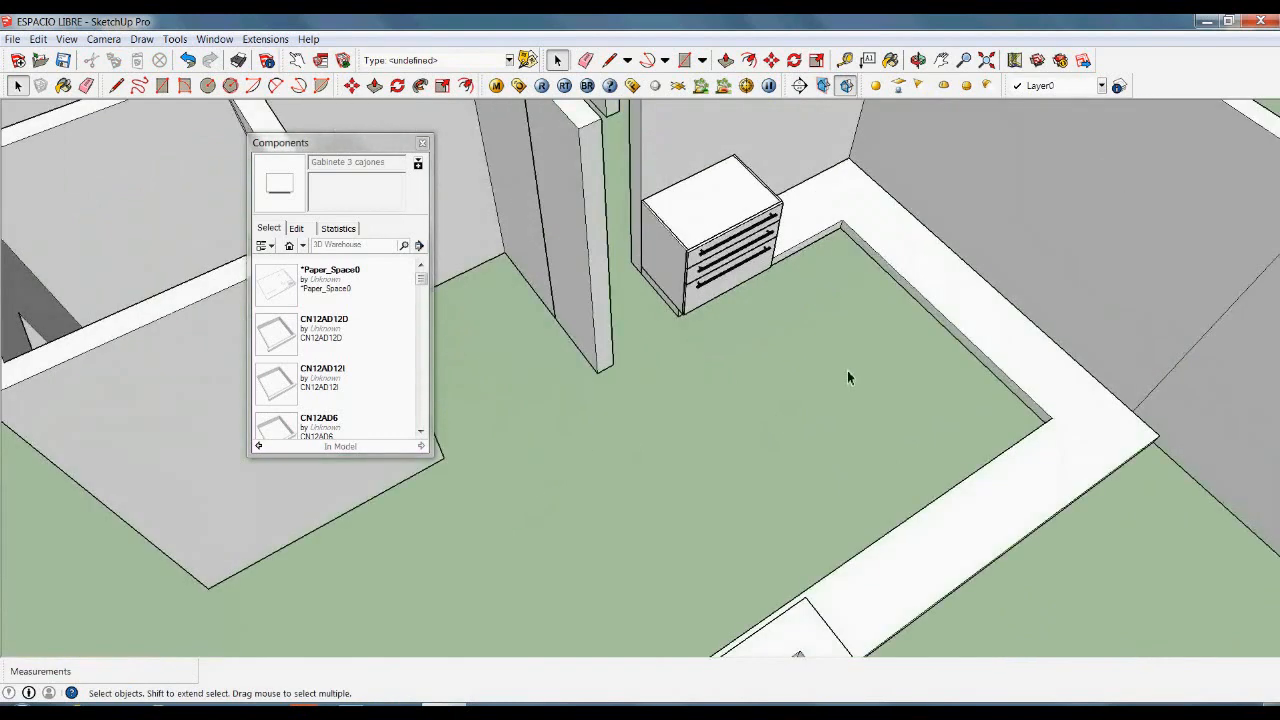
pyautogui.scroll(1, 689, 429)
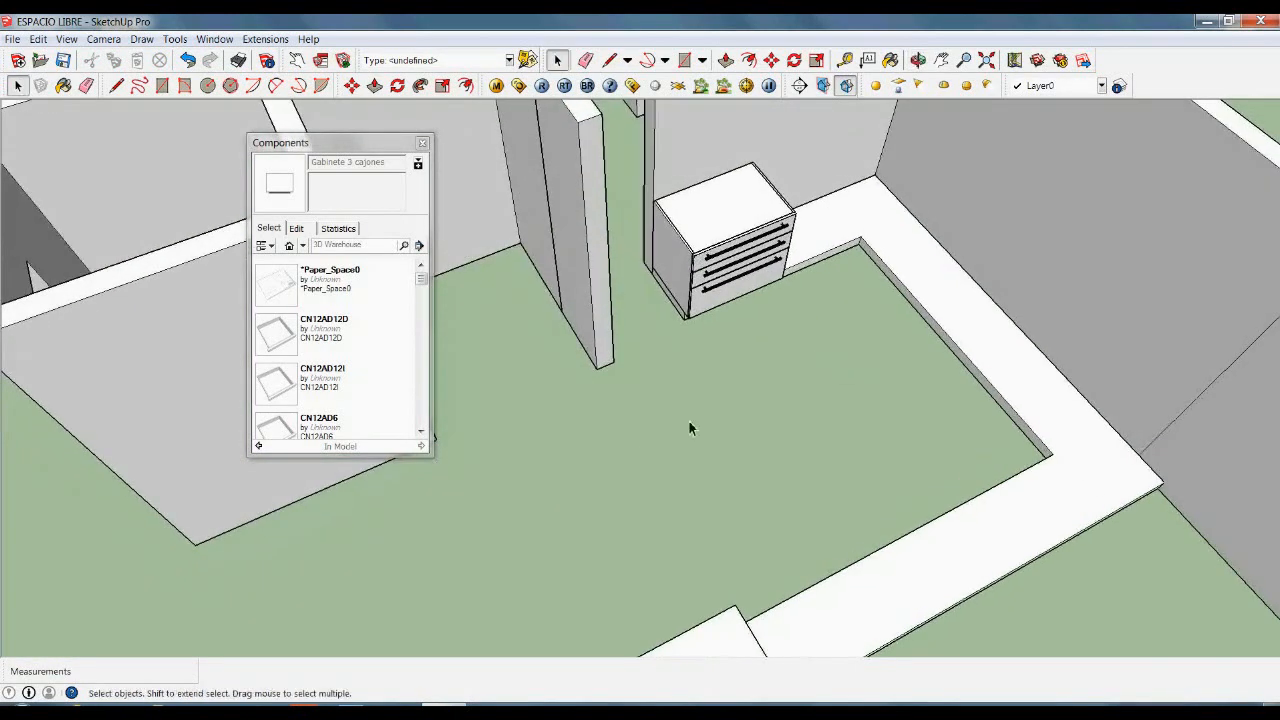
pyautogui.click(302, 246)
pyautogui.click(345, 515)
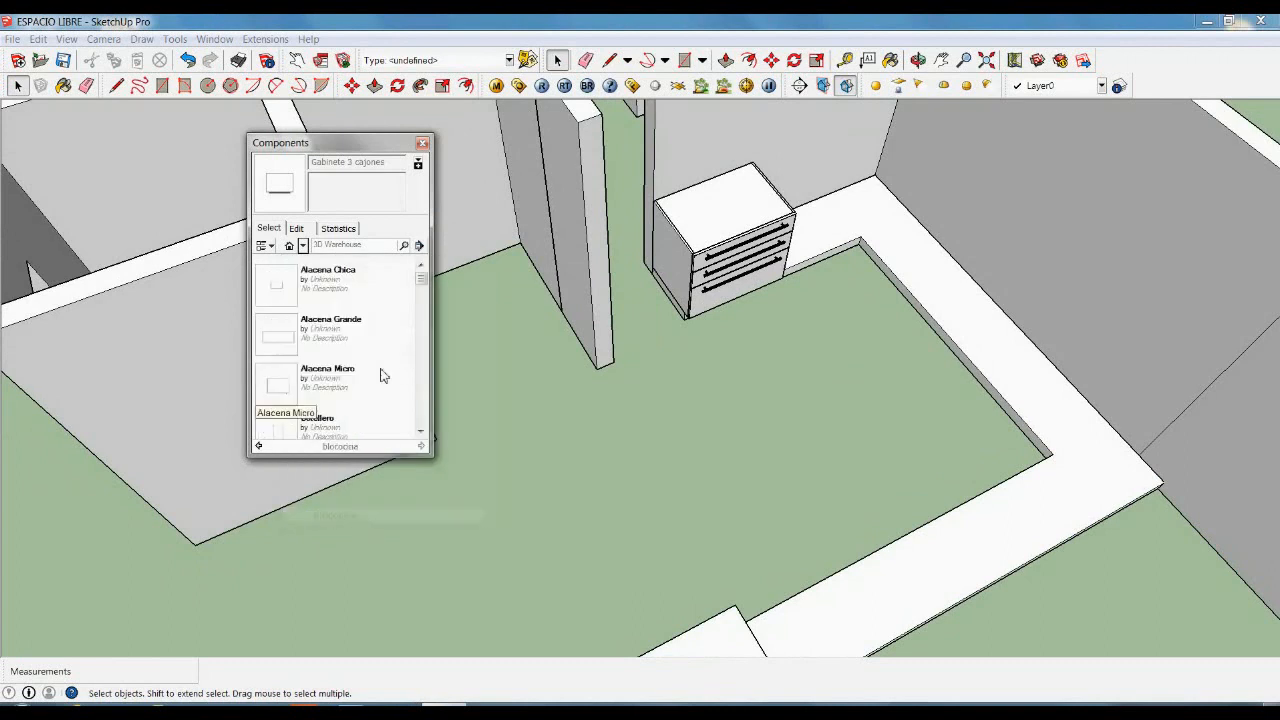
pyautogui.moveTo(424, 280); pyautogui.dragTo(429, 389)
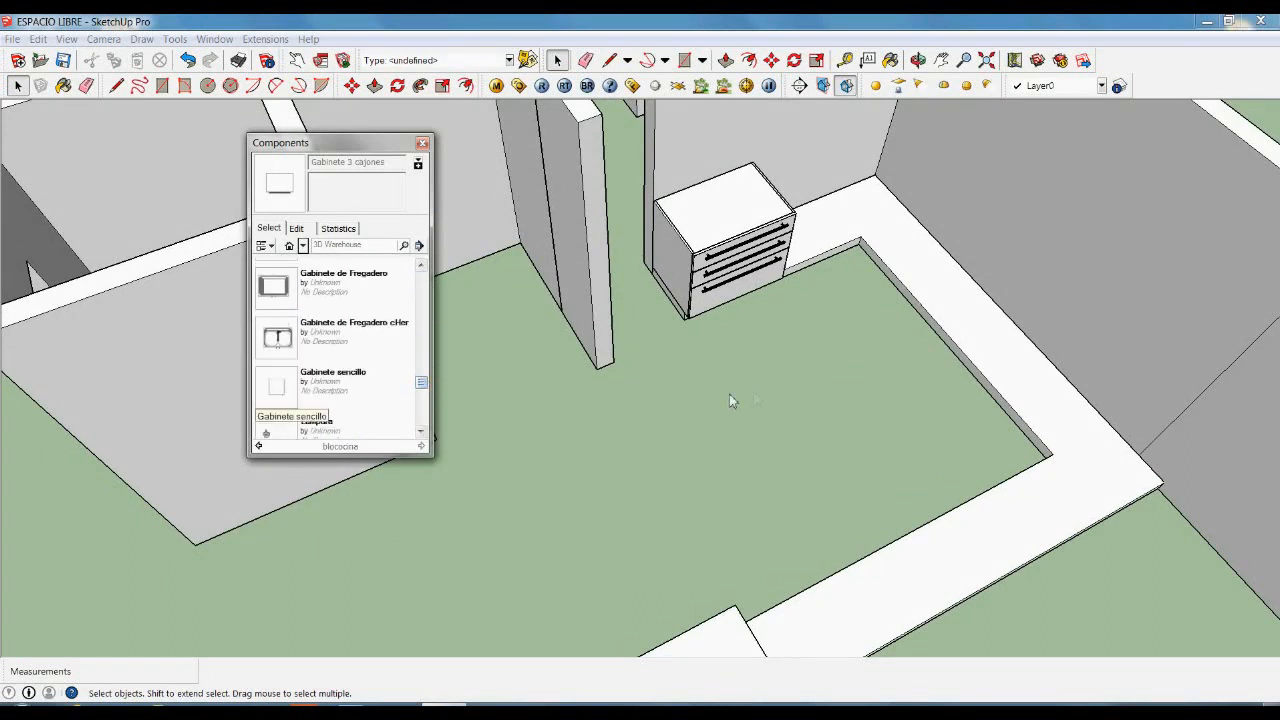
pyautogui.click(340, 388)
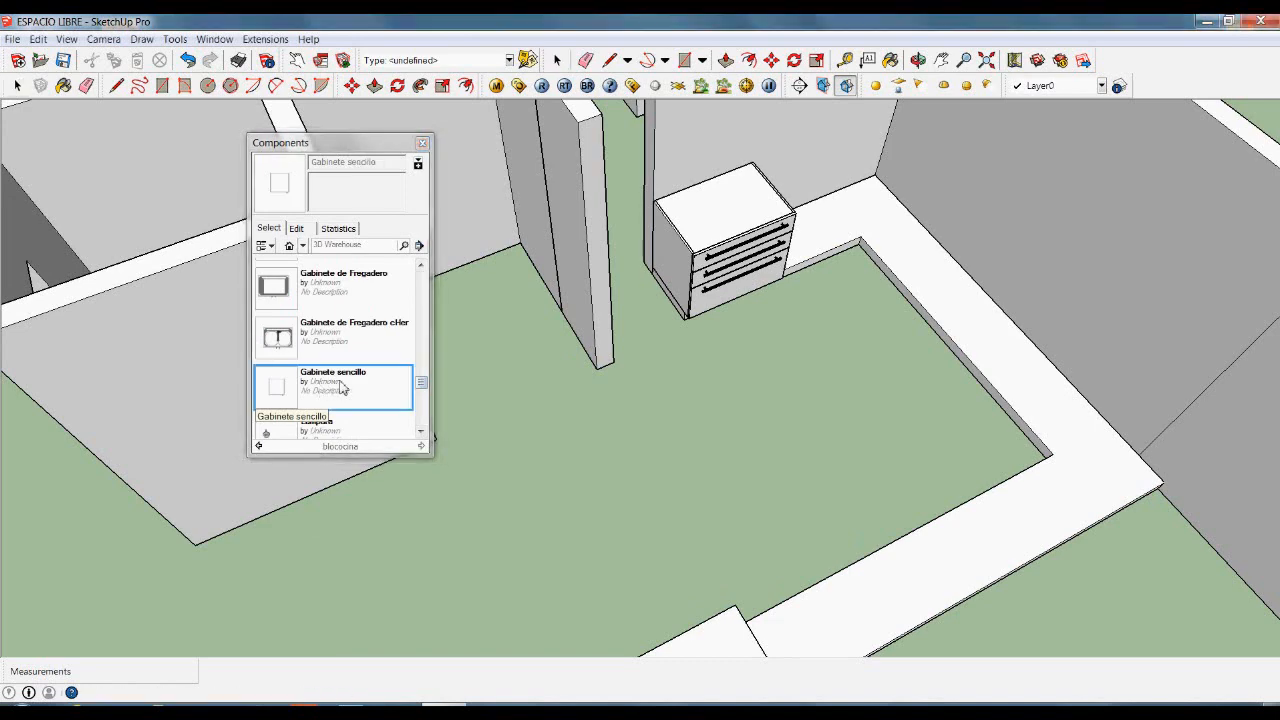
pyautogui.click(723, 443)
pyautogui.moveTo(723, 443)
pyautogui.mouseDown(button='middle')
pyautogui.moveTo(732, 452)
pyautogui.moveTo(720, 443)
pyautogui.mouseUp(button='middle')
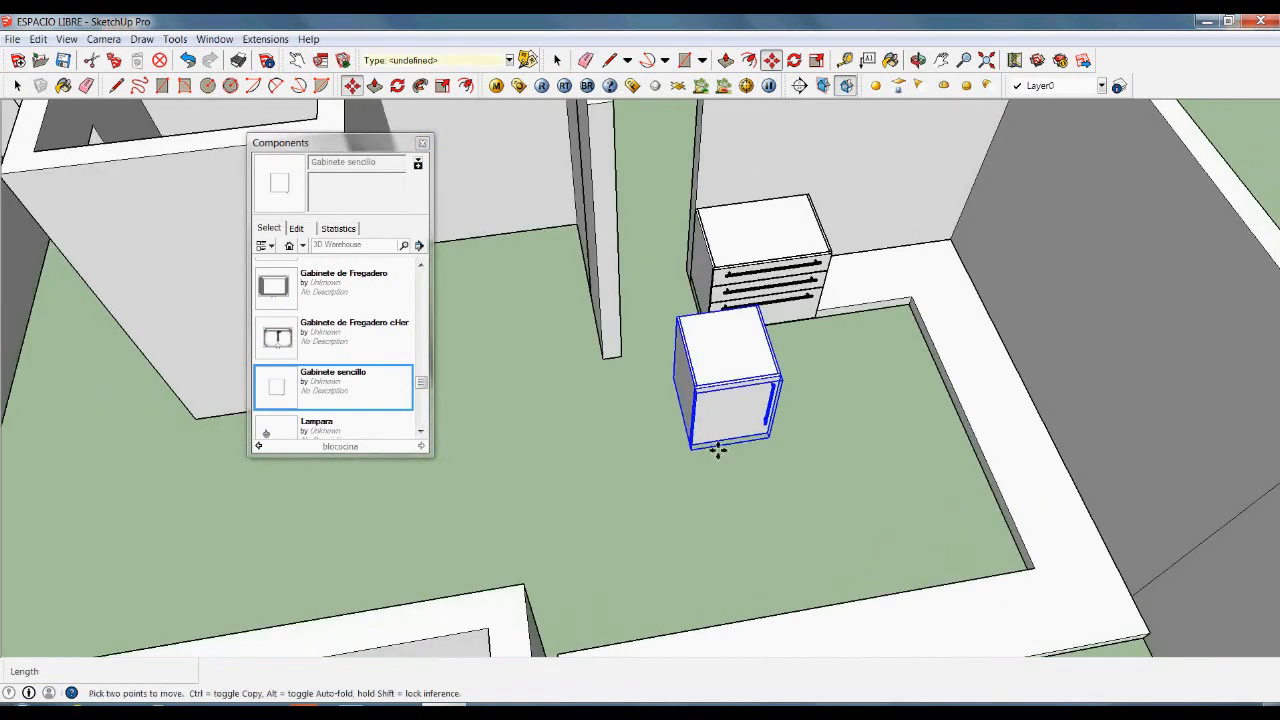
# - Mirror the single-door cabinet along the red axis with the Scale tool so its handle sits on the opposite side of the door
pyautogui.press('s')
pyautogui.press('o')
pyautogui.moveTo(800, 429); pyautogui.dragTo(708, 405)
pyautogui.scroll(6, 708, 405)
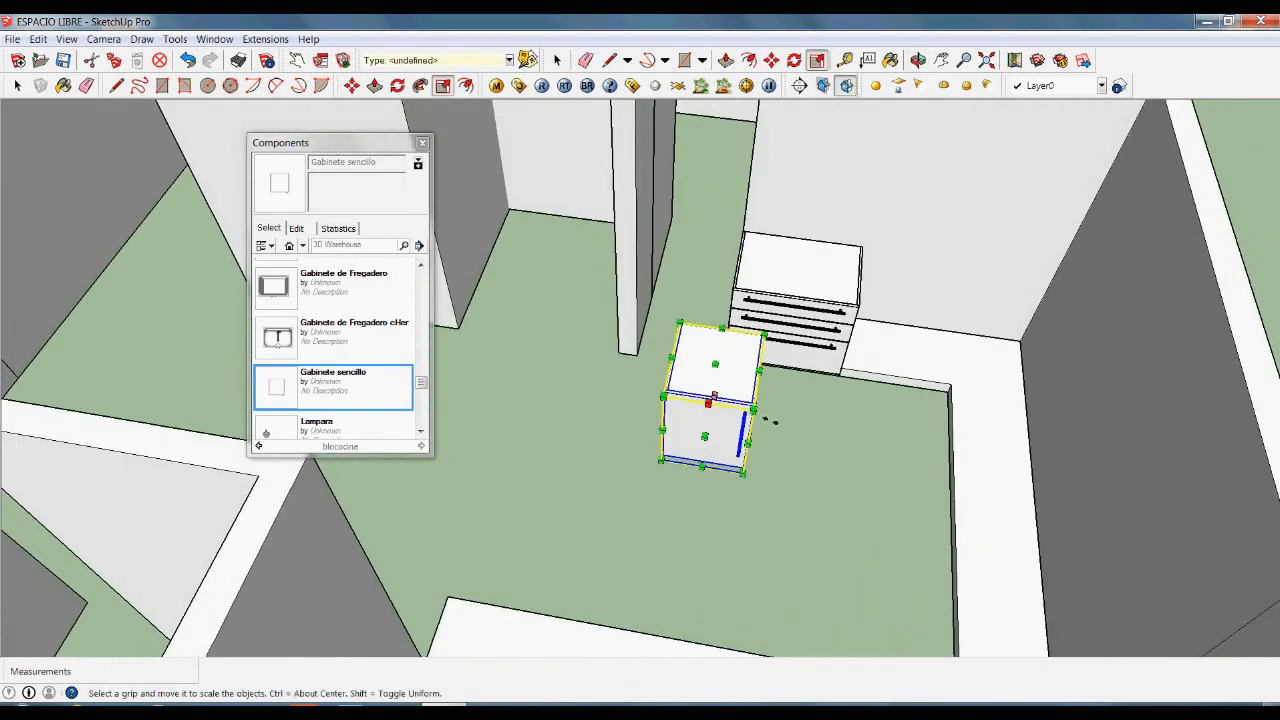
pyautogui.moveTo(766, 429); pyautogui.dragTo(737, 421, button='middle')
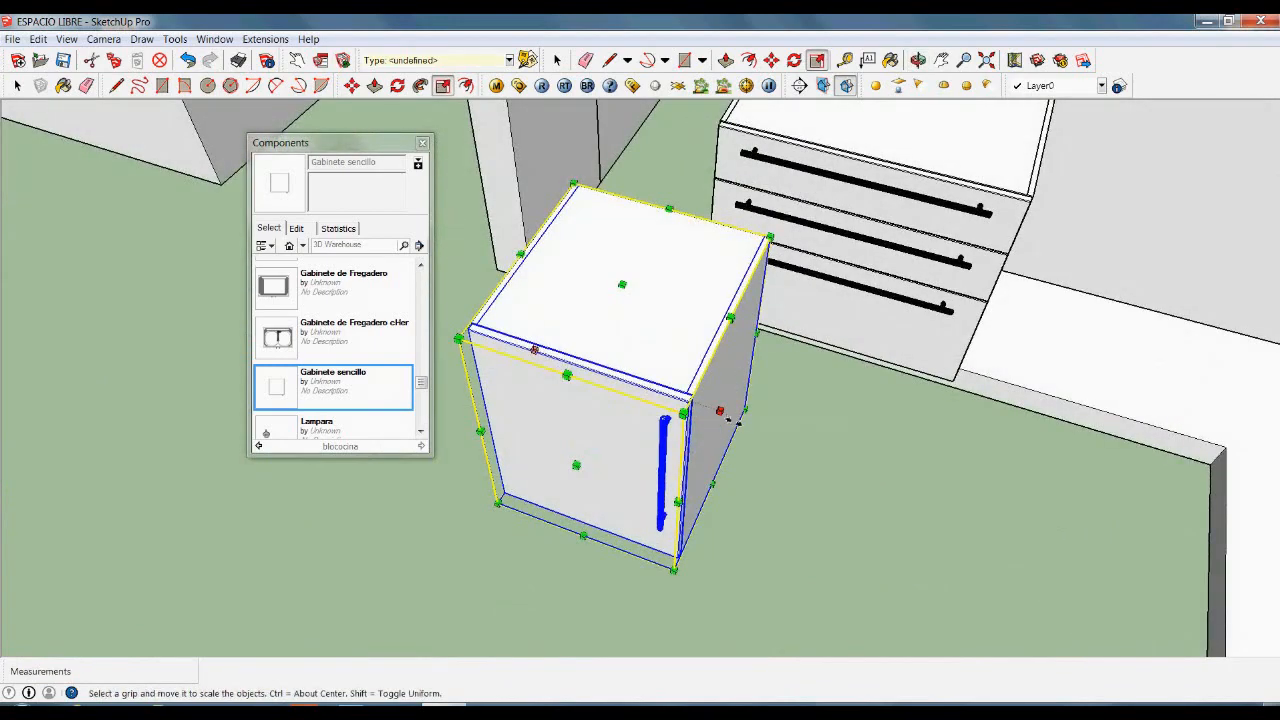
pyautogui.click(727, 416)
pyautogui.scroll(-4, 920, 480)
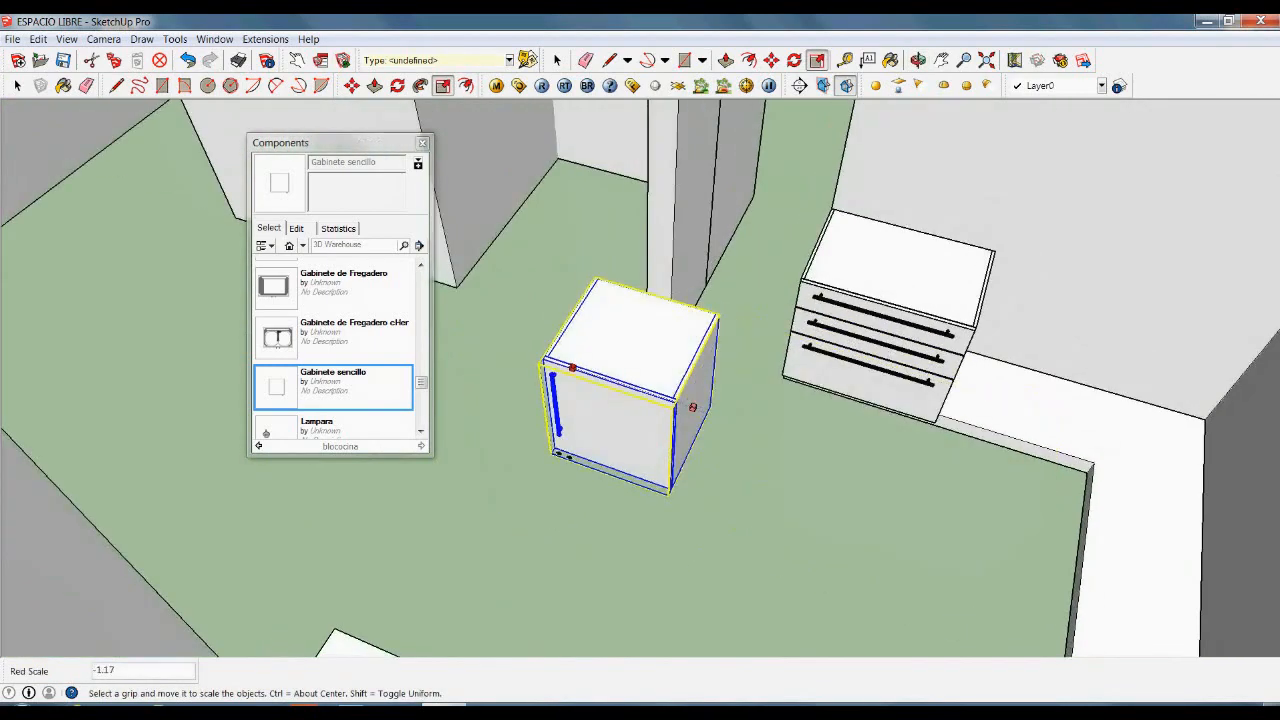
pyautogui.press('Escape')
pyautogui.press('space')
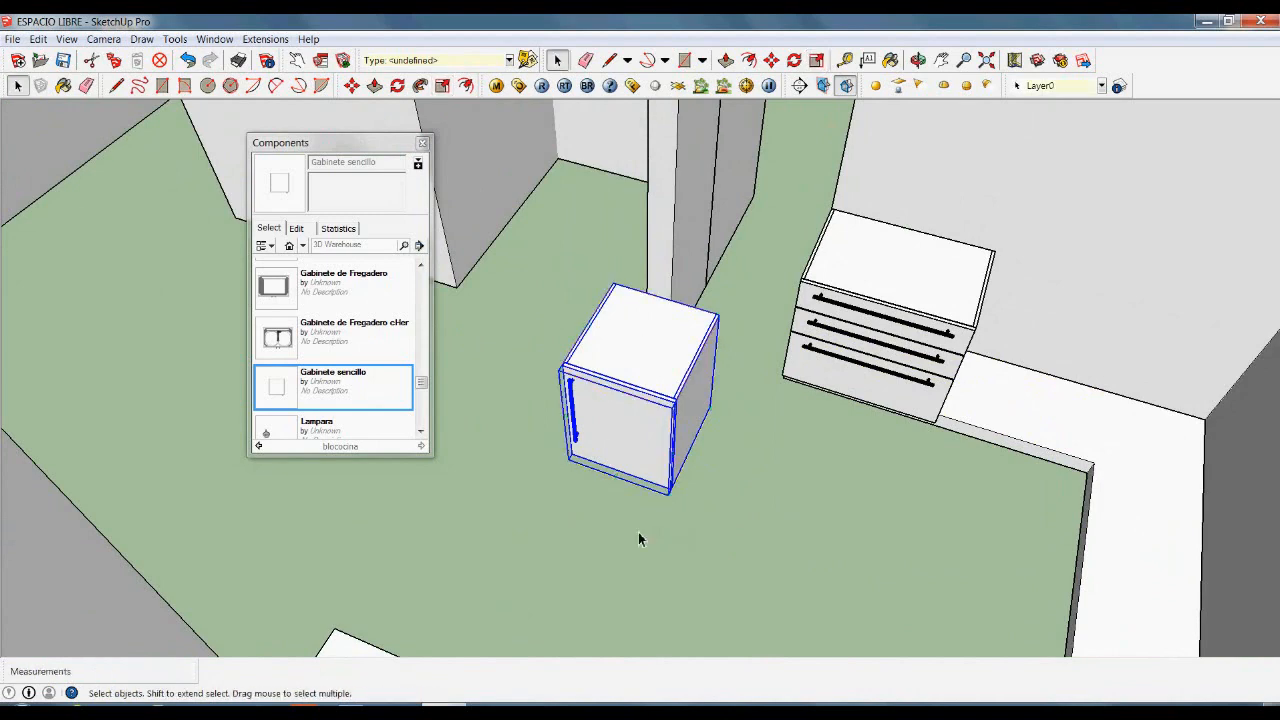
pyautogui.scroll(5, 620, 295)
pyautogui.press('m')
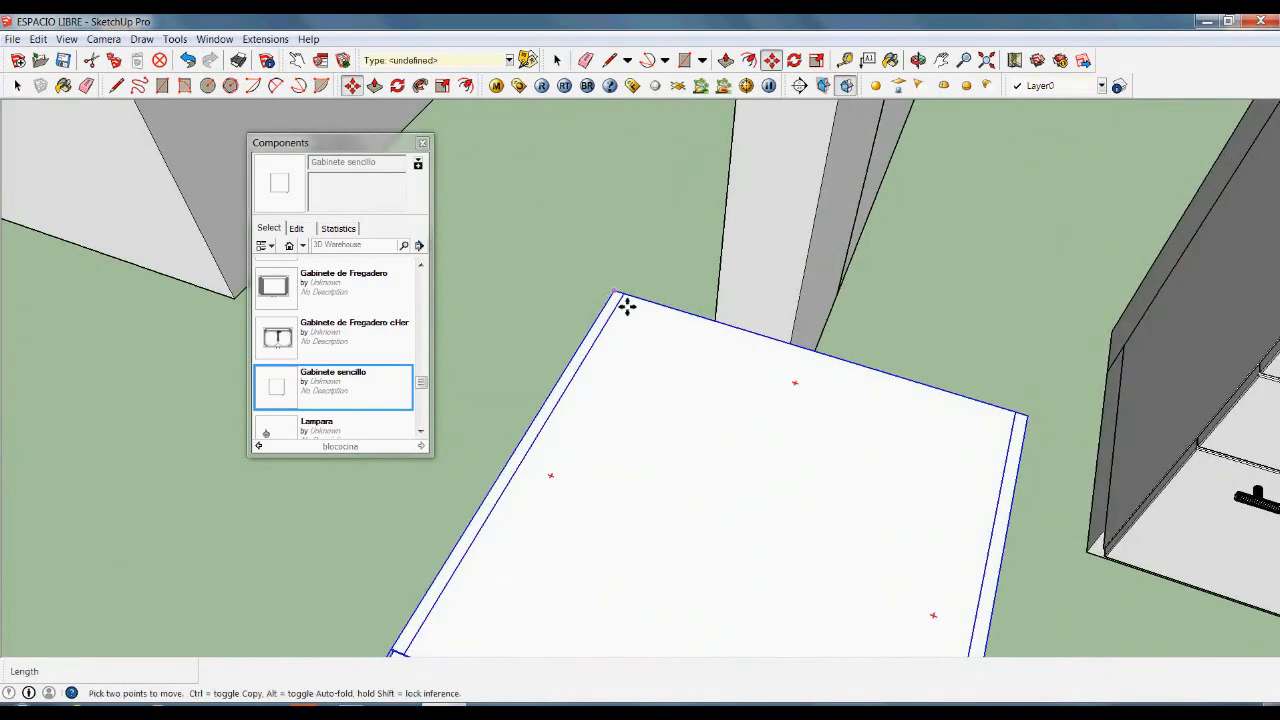
pyautogui.click(626, 305)
pyautogui.press('Escape')
pyautogui.press('space')
# - Move the single-door cabinet by its top back corner onto the adjoining top back corner of the three-drawer cabinet
pyautogui.scroll(3, 622, 313)
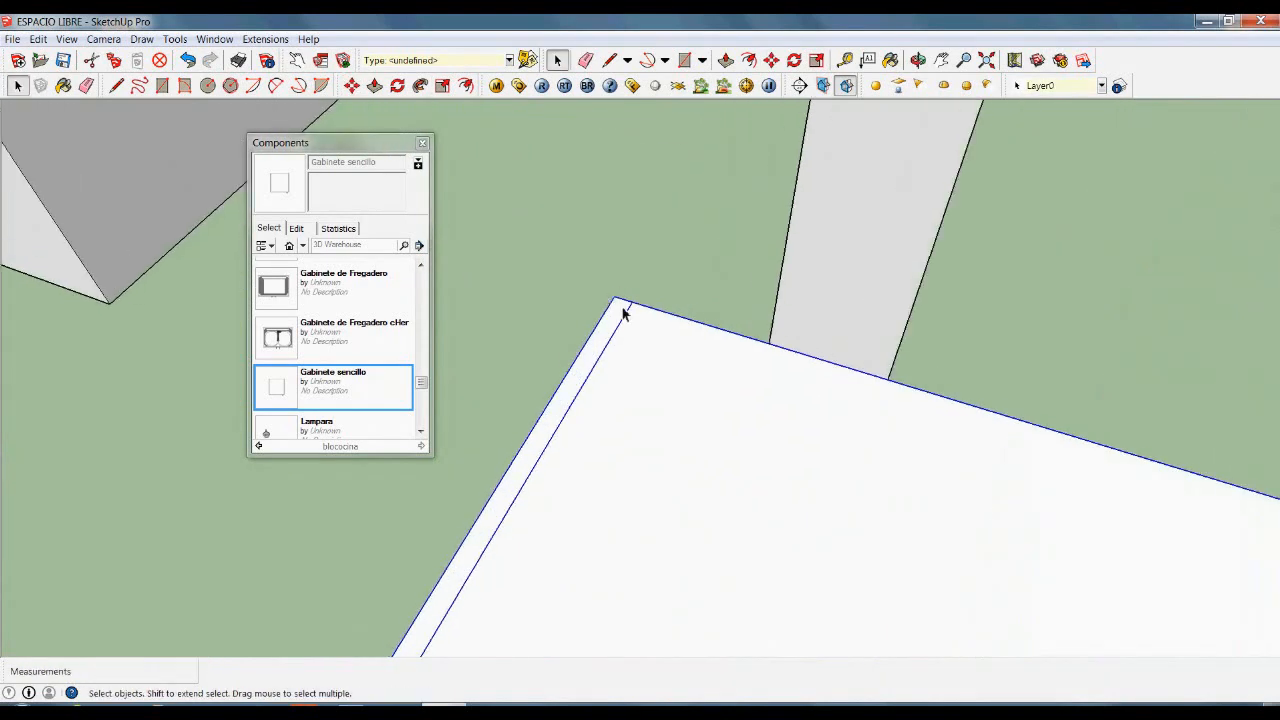
pyautogui.press('m')
pyautogui.click(629, 307)
pyautogui.scroll(-8, 625, 330)
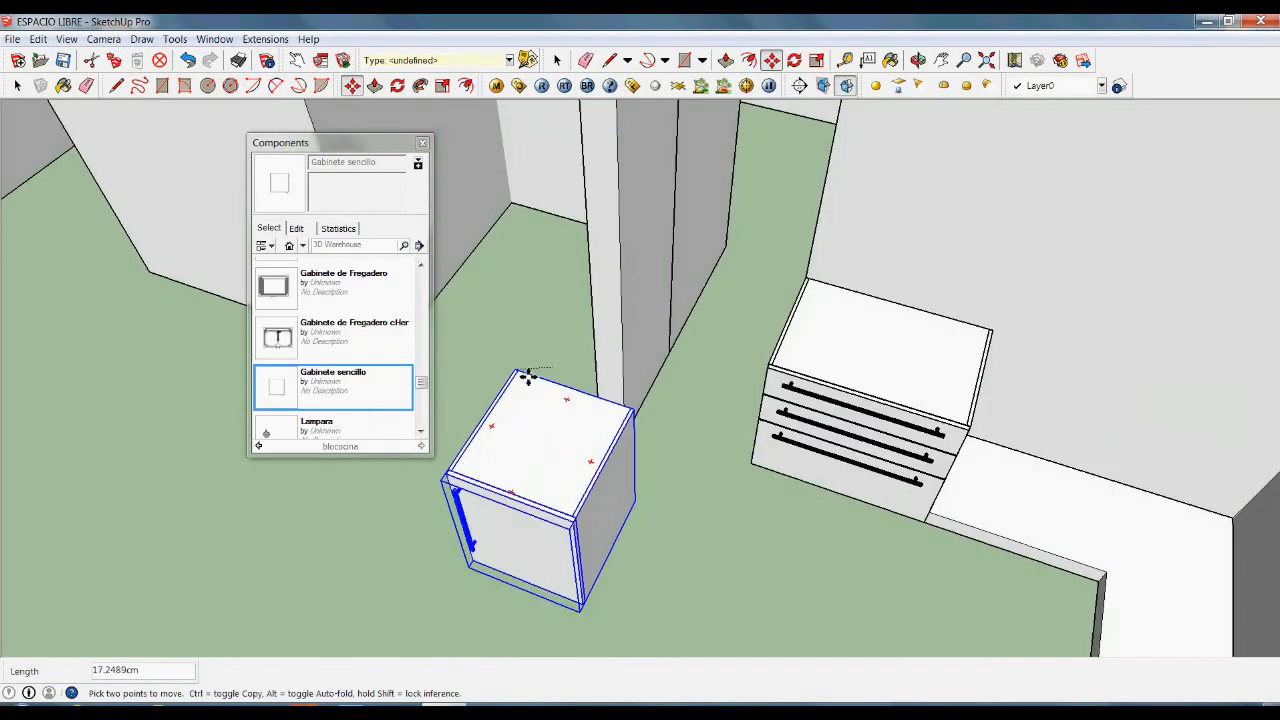
pyautogui.scroll(6, 808, 397)
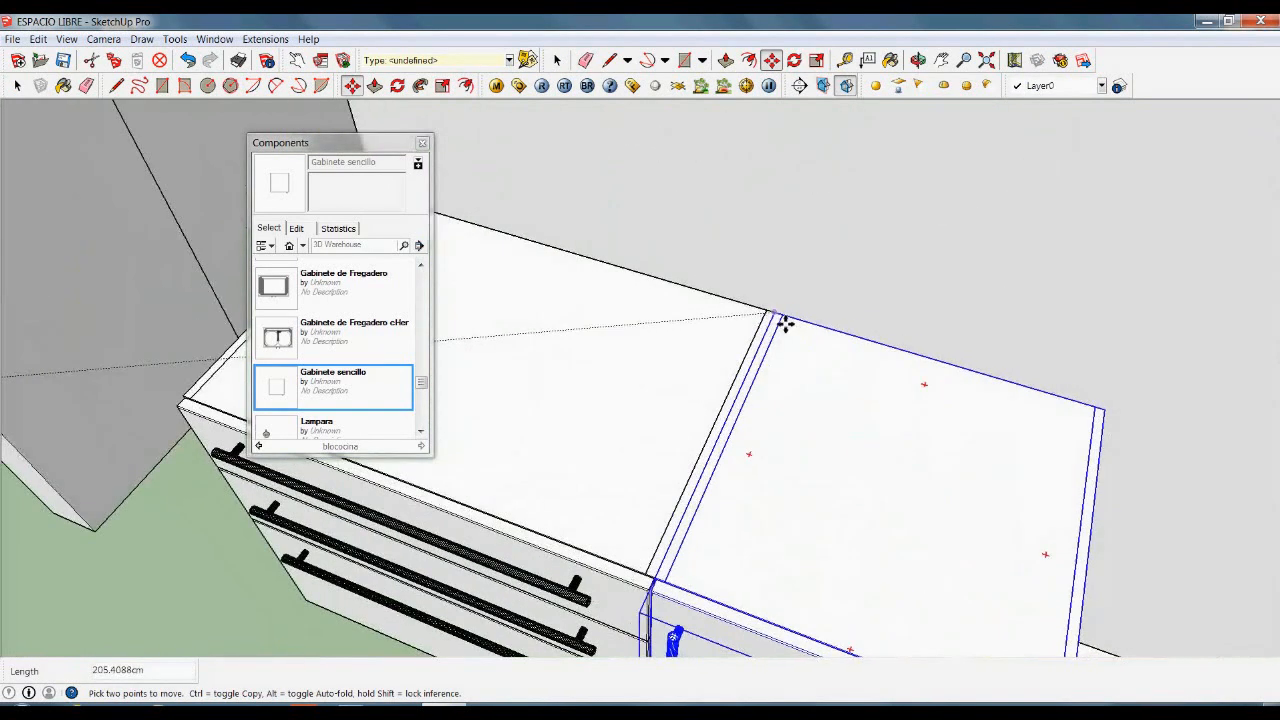
pyautogui.click(803, 328)
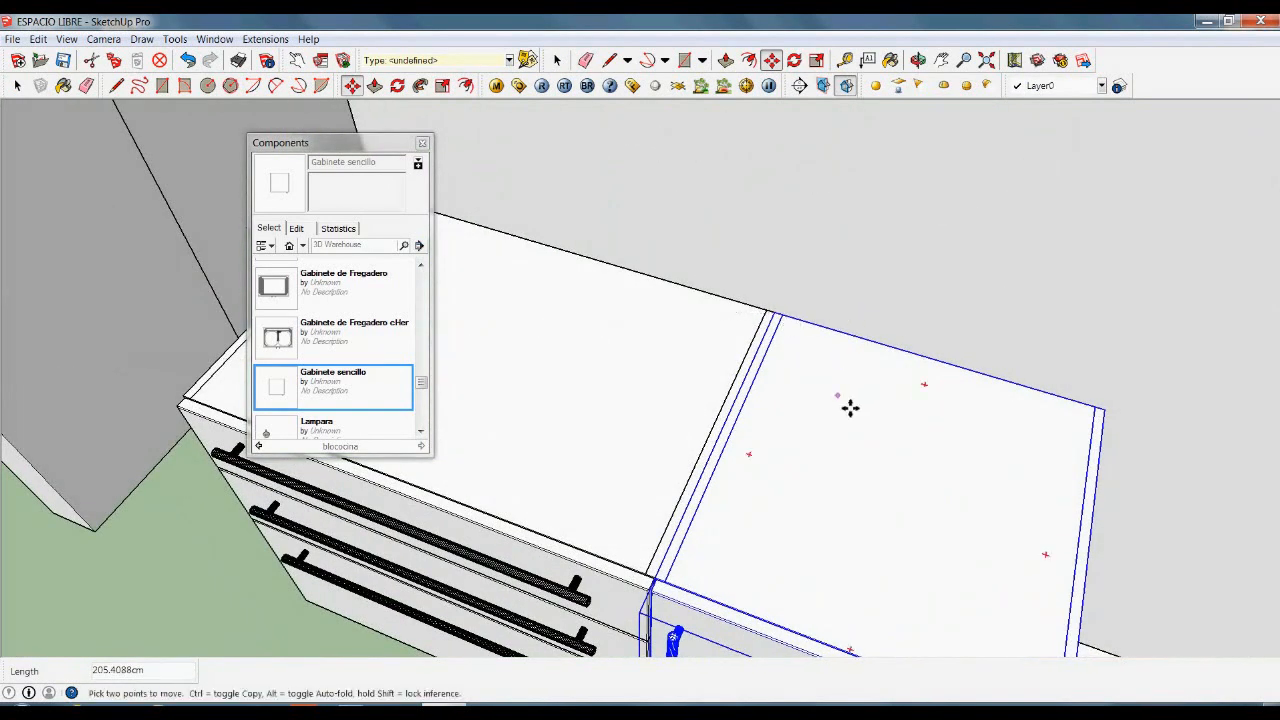
pyautogui.press('space')
# - Insert the "ESQUINERO 80" corner cabinet from the blococina collection on the floor in front of the cabinet row
pyautogui.scroll(-6, 615, 568)
pyautogui.moveTo(727, 530); pyautogui.dragTo(925, 505, button='middle')
pyautogui.scroll(4, 707, 490)
pyautogui.moveTo(422, 384); pyautogui.dragTo(426, 320)
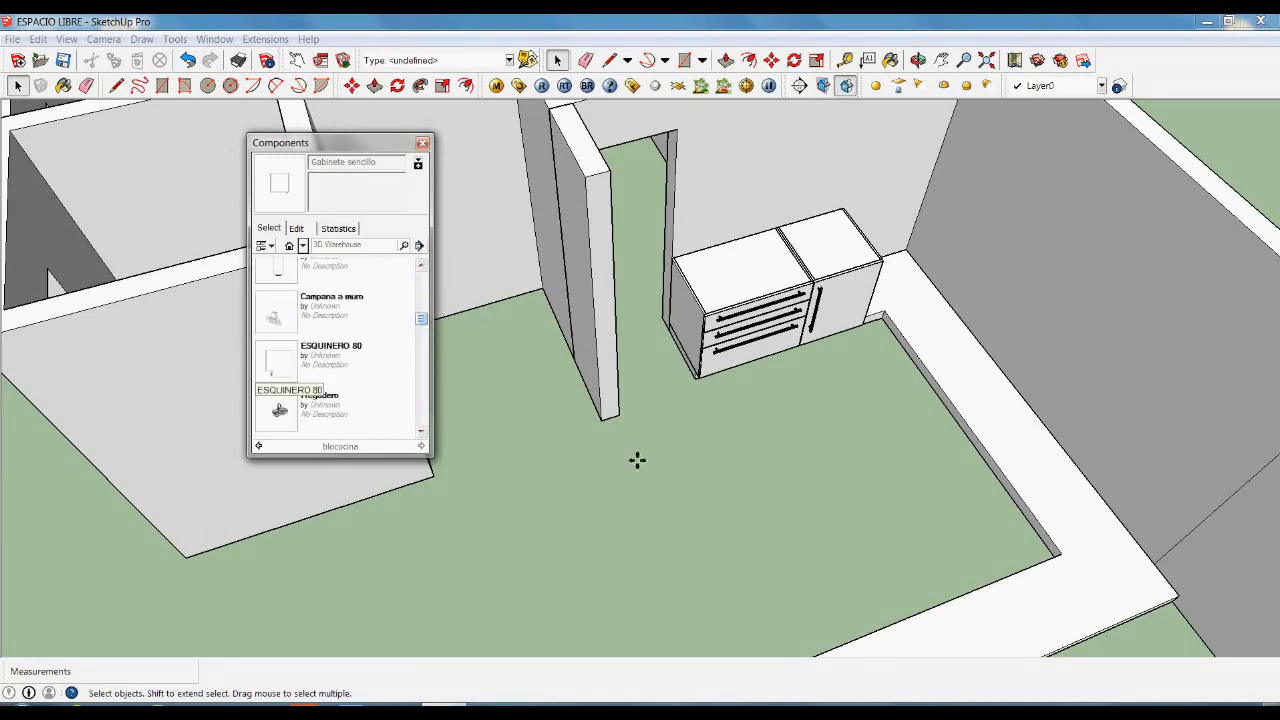
pyautogui.scroll(3, 737, 416)
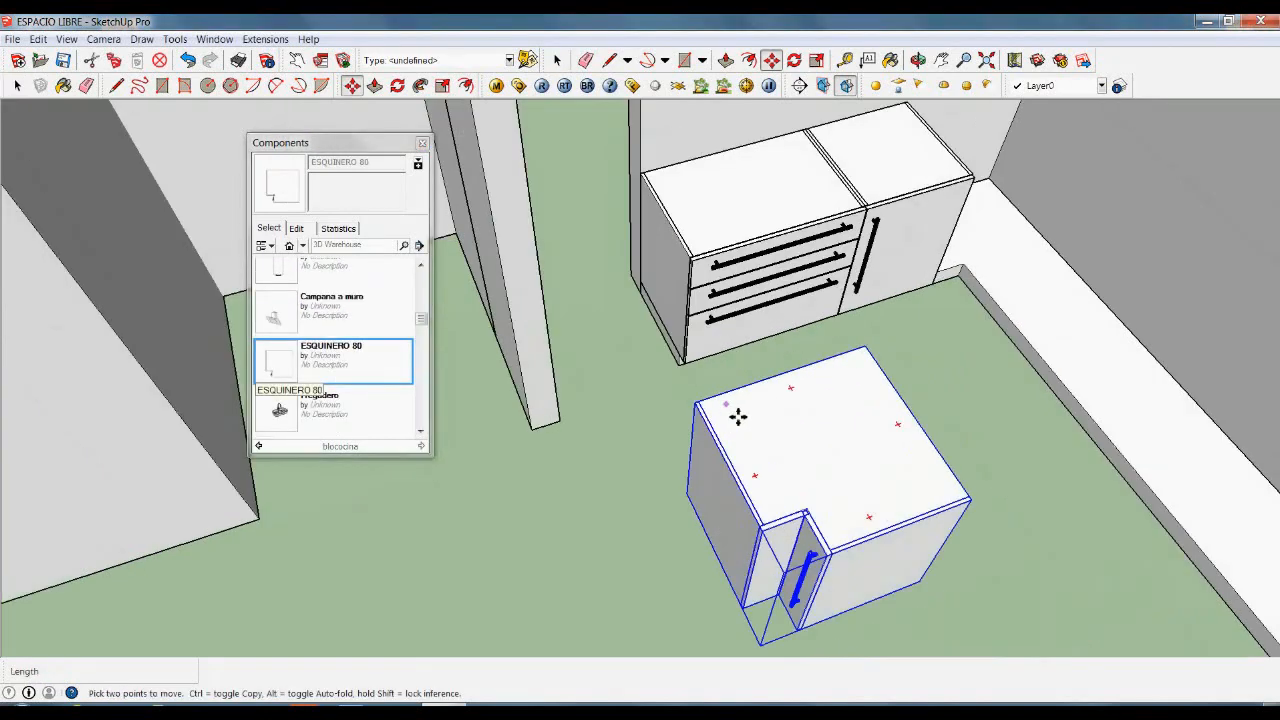
# - Move the corner cabinet by its top back corner against the single-door cabinet's top back corner, filling the wall corner, and deselect it
pyautogui.scroll(5, 737, 416)
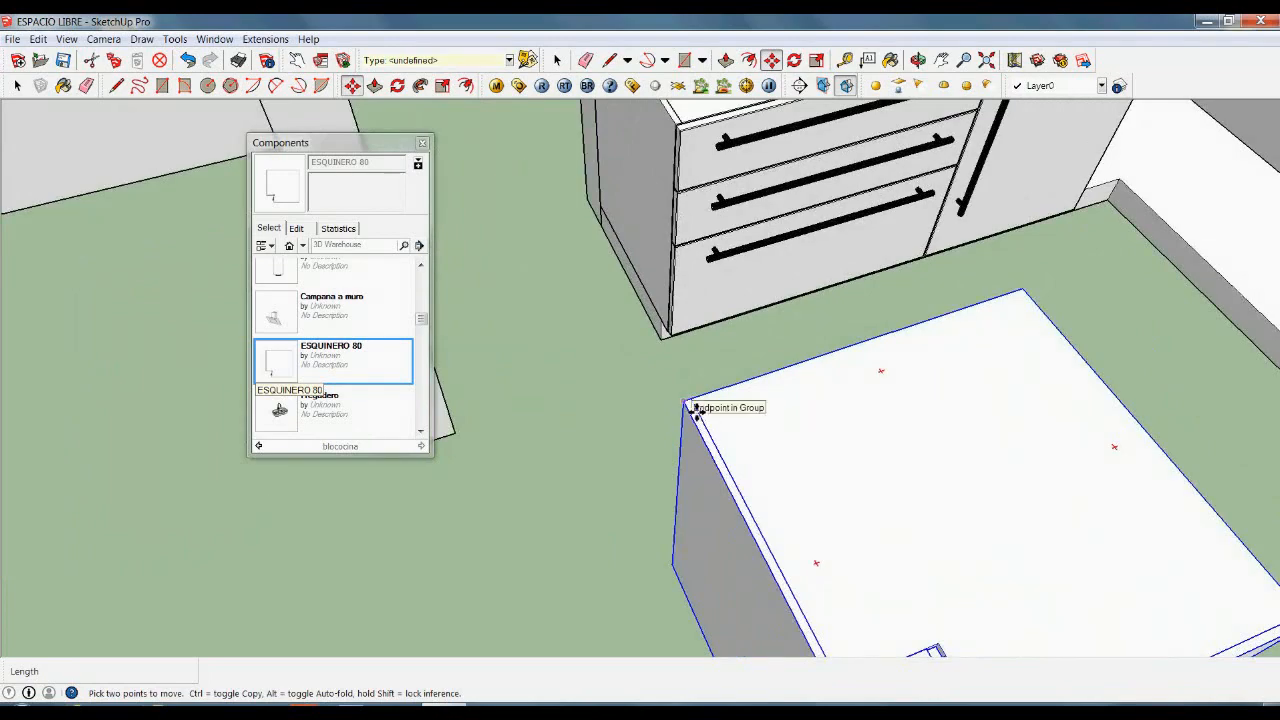
pyautogui.click(695, 409)
pyautogui.scroll(-5, 660, 485)
pyautogui.scroll(7, 880, 175)
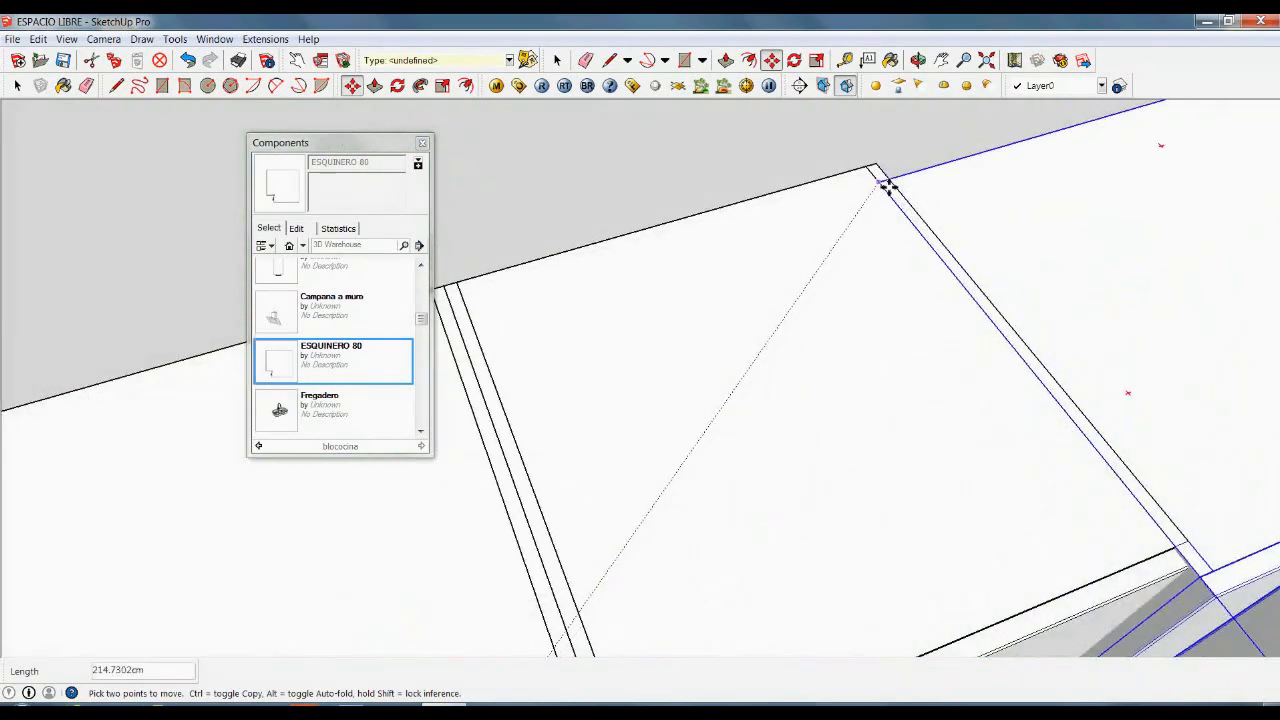
pyautogui.click(886, 180)
pyautogui.scroll(-6, 909, 329)
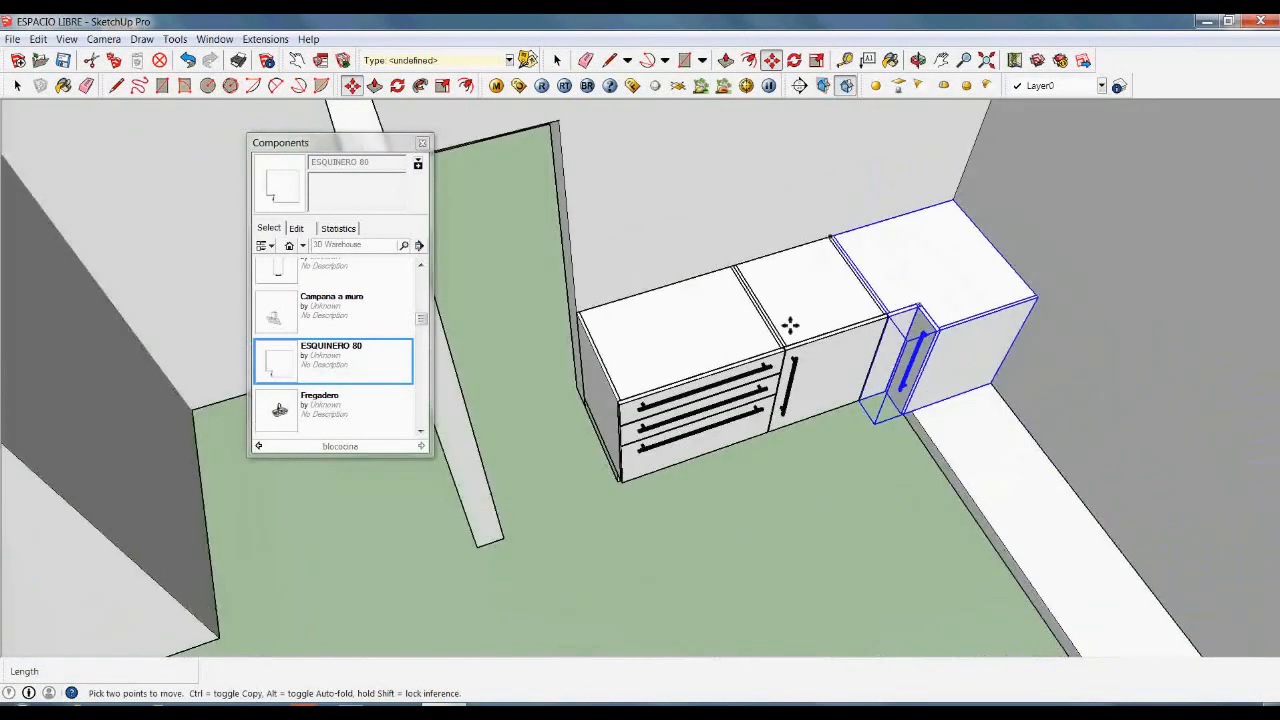
pyautogui.press('space')
pyautogui.click(769, 505)
# - Insert another "Gabinete 3 cajones" component from the blococina collection on the floor inside the U-shaped base
pyautogui.scroll(-3, 641, 249)
pyautogui.moveTo(616, 320); pyautogui.dragTo(600, 400, button='middle')
pyautogui.moveTo(423, 321); pyautogui.dragTo(456, 372)
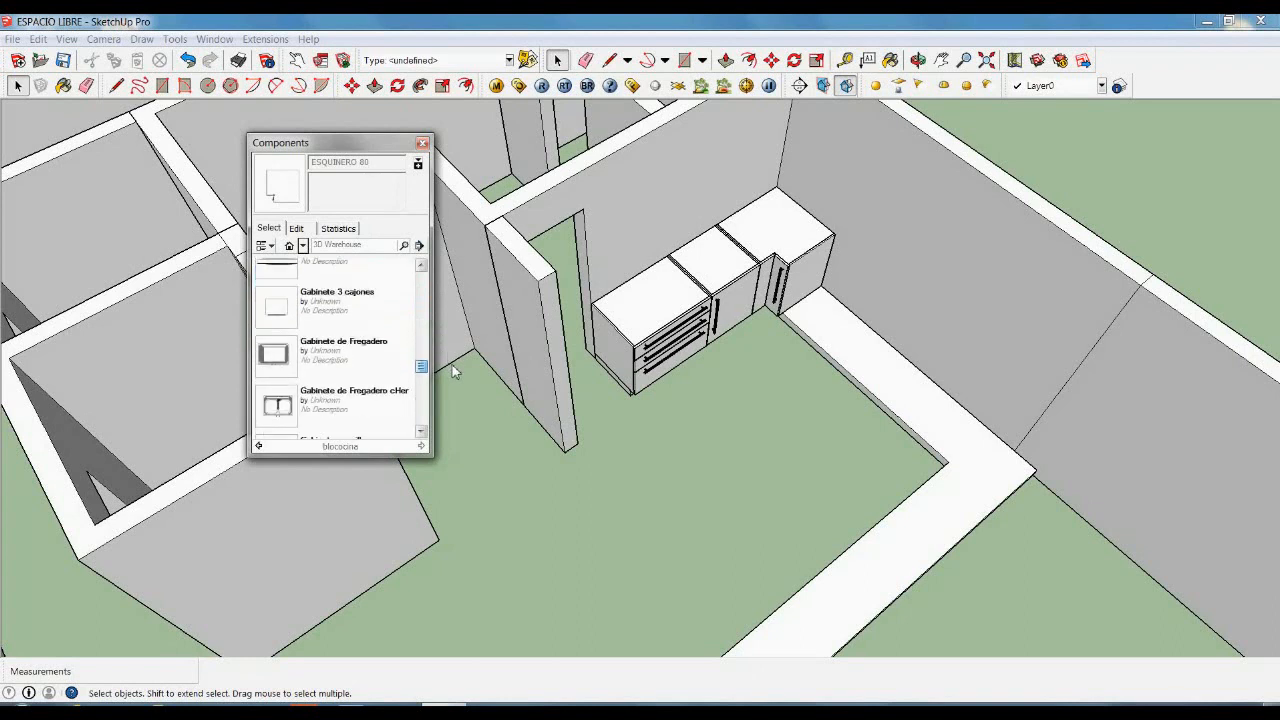
pyautogui.click(331, 316)
pyautogui.click(710, 468)
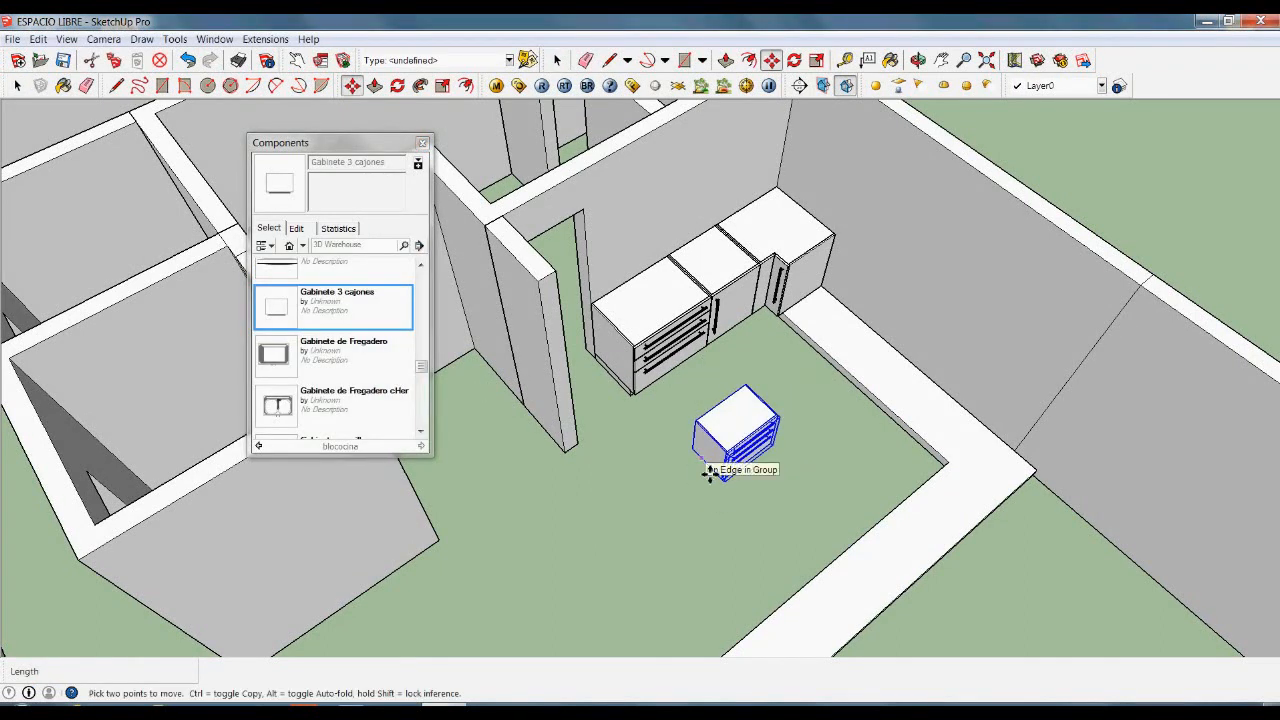
# - Rotate the new three-drawer cabinet a quarter turn on the floor plane so its back faces the long side wall
pyautogui.press('q')
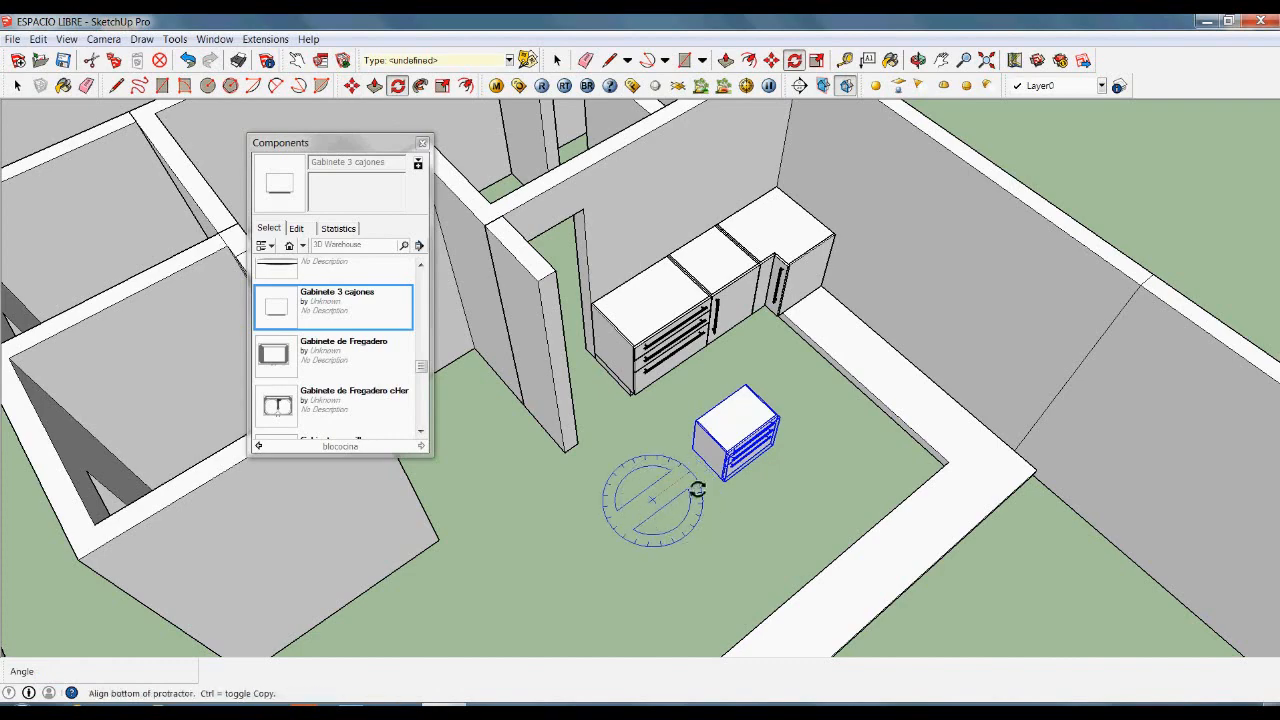
pyautogui.click(701, 487)
pyautogui.click(694, 546)
pyautogui.scroll(-3, 760, 366)
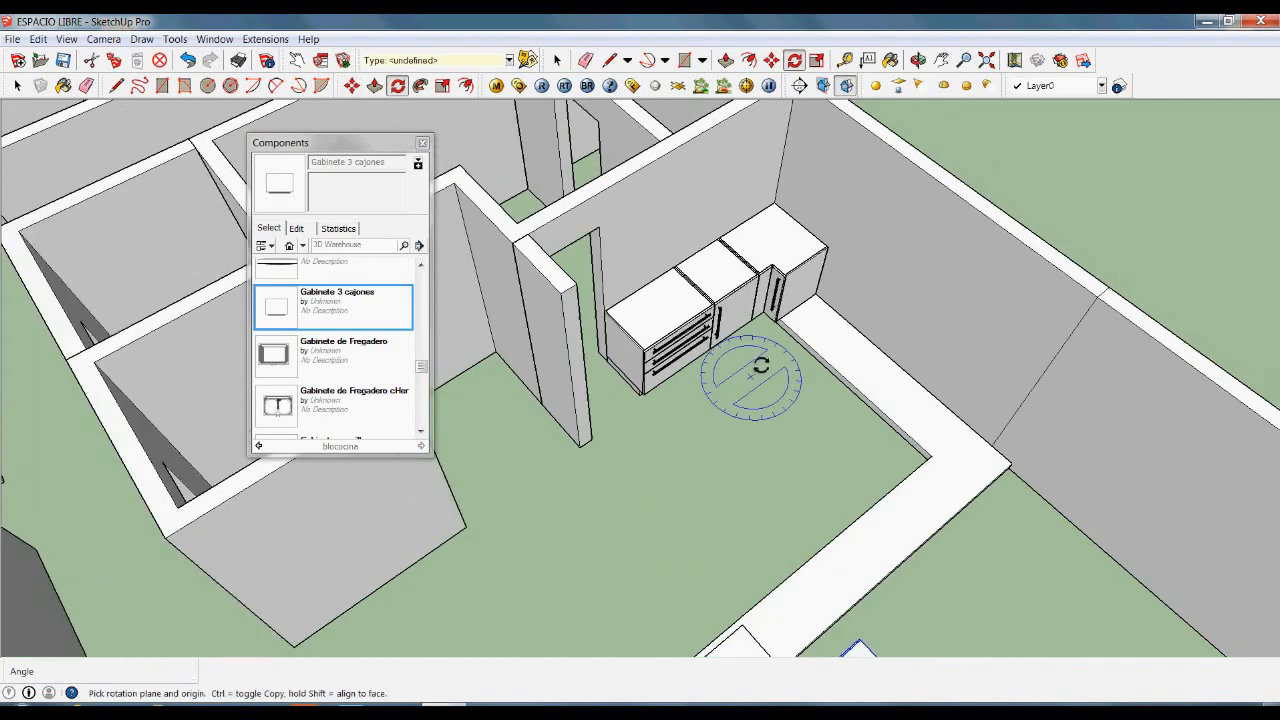
# - Move the rotated three-drawer cabinet by its top back corner against the corner cabinet's top corner along the side wall, and deselect it
pyautogui.scroll(6, 850, 588)
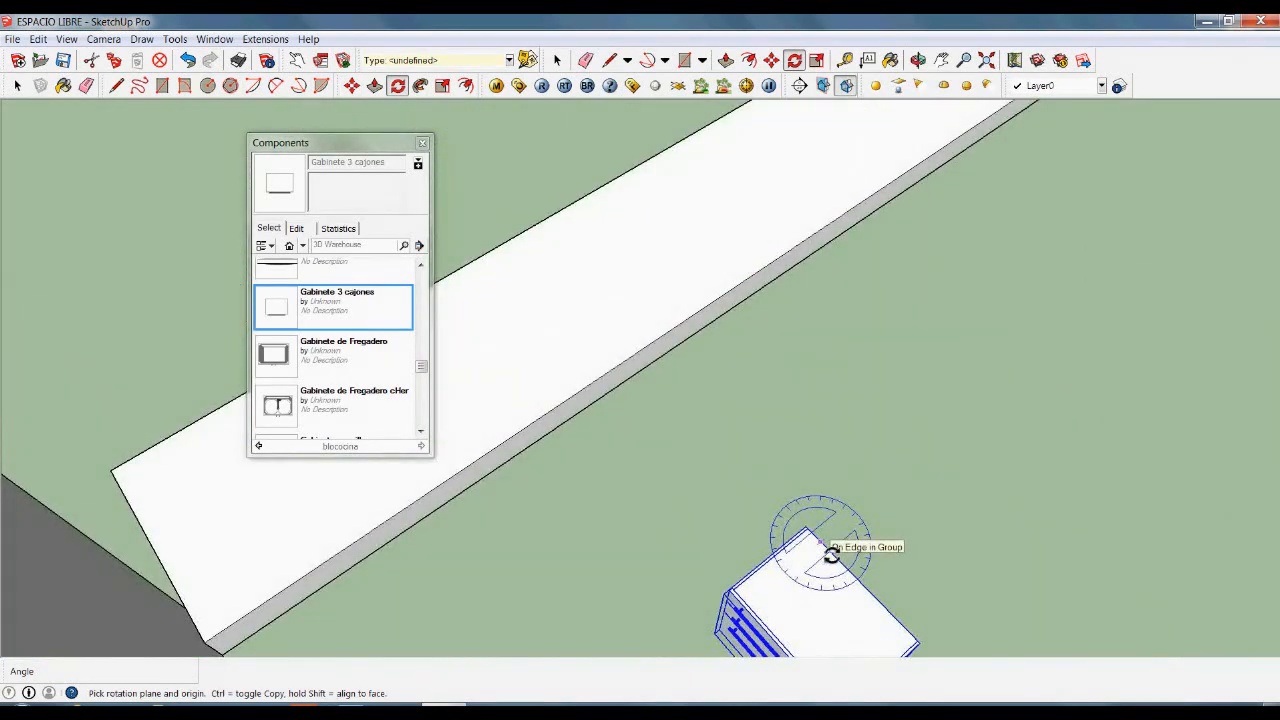
pyautogui.press('m')
pyautogui.click(817, 533)
pyautogui.scroll(-5, 858, 600)
pyautogui.scroll(8, 805, 240)
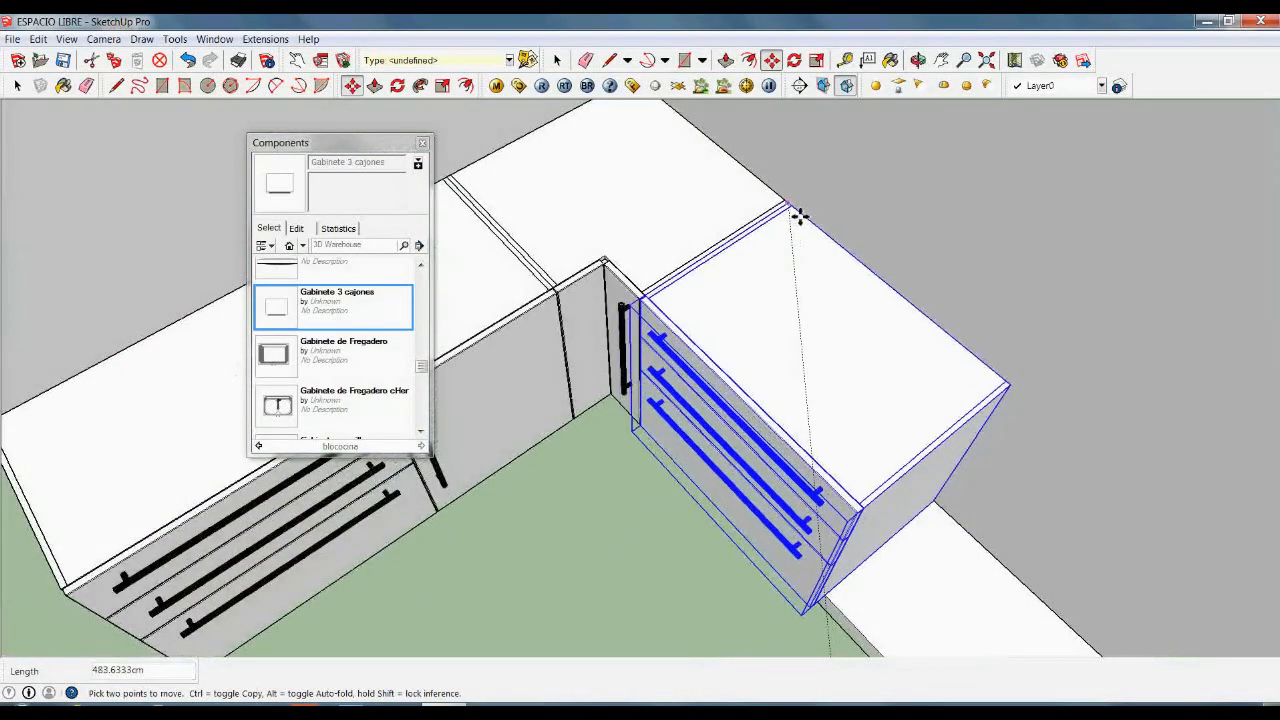
pyautogui.click(796, 211)
pyautogui.scroll(-3, 640, 518)
pyautogui.press('space')
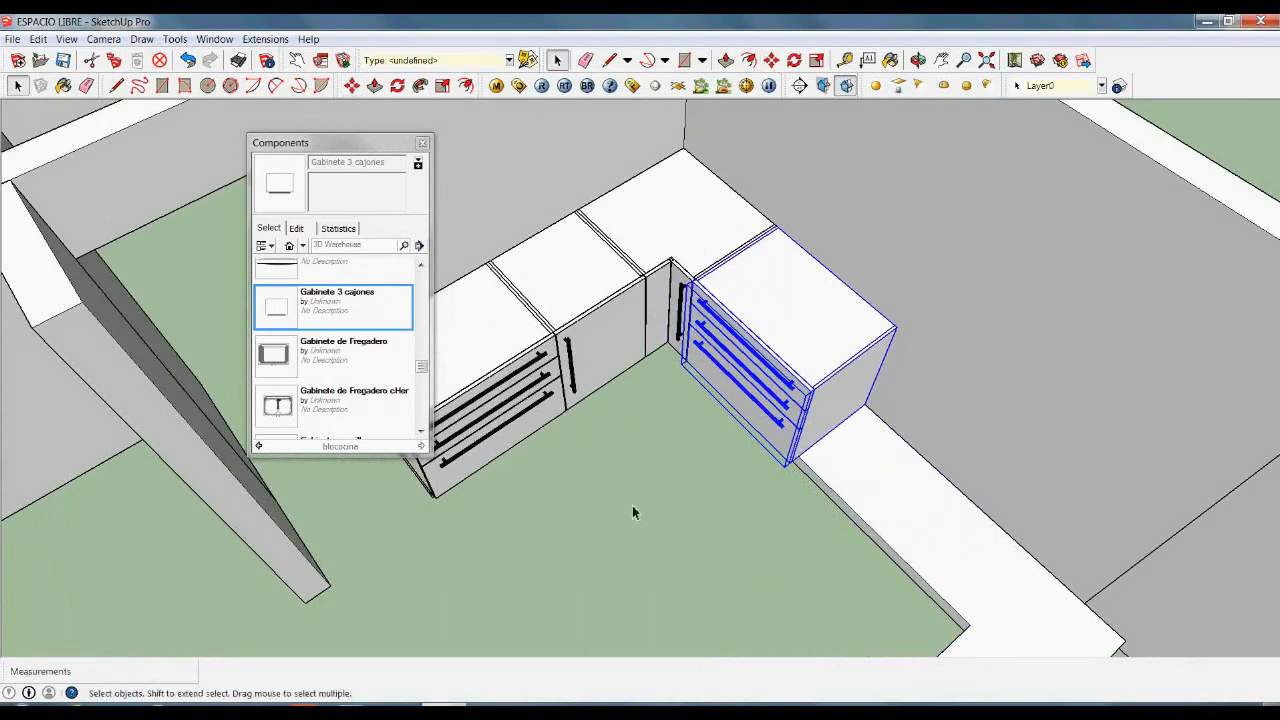
pyautogui.click(632, 513)
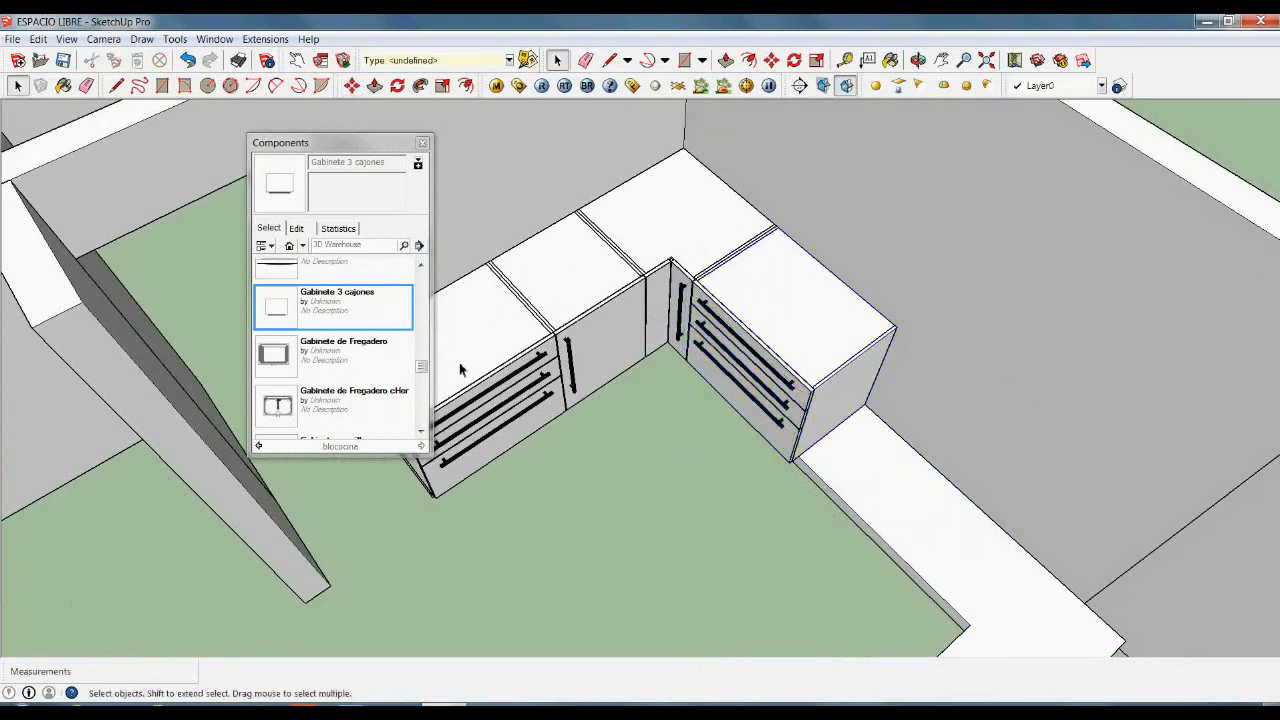
# - Insert the "Gabinete de Fregadero cHer" sink cabinet on the floor and rotate it 90° so its back faces the side wall
pyautogui.click(278, 412)
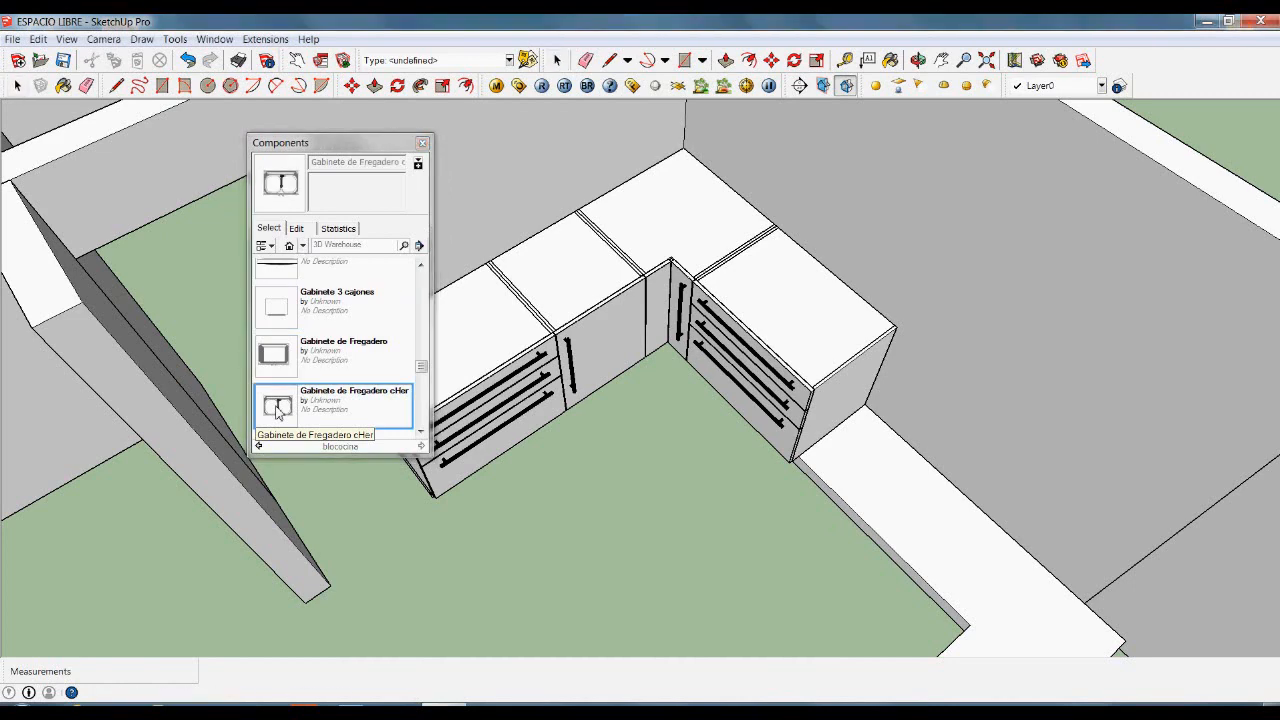
pyautogui.click(660, 591)
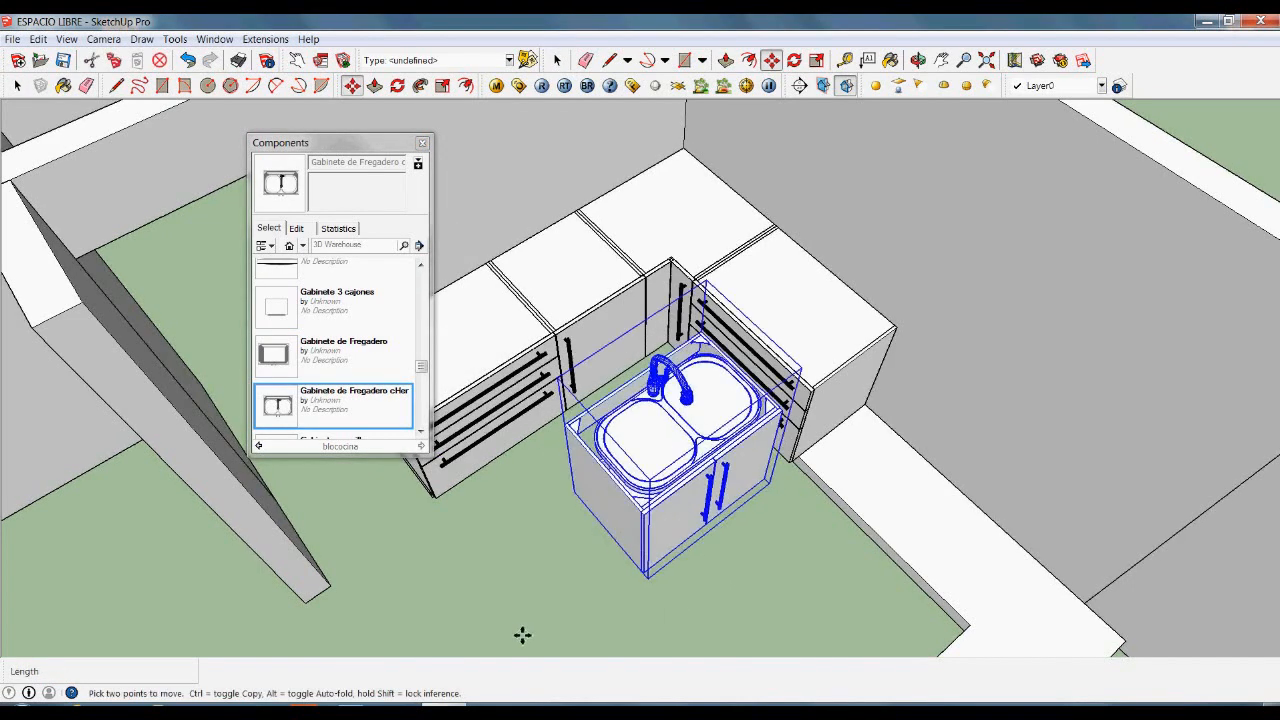
pyautogui.press('q')
pyautogui.click(480, 627)
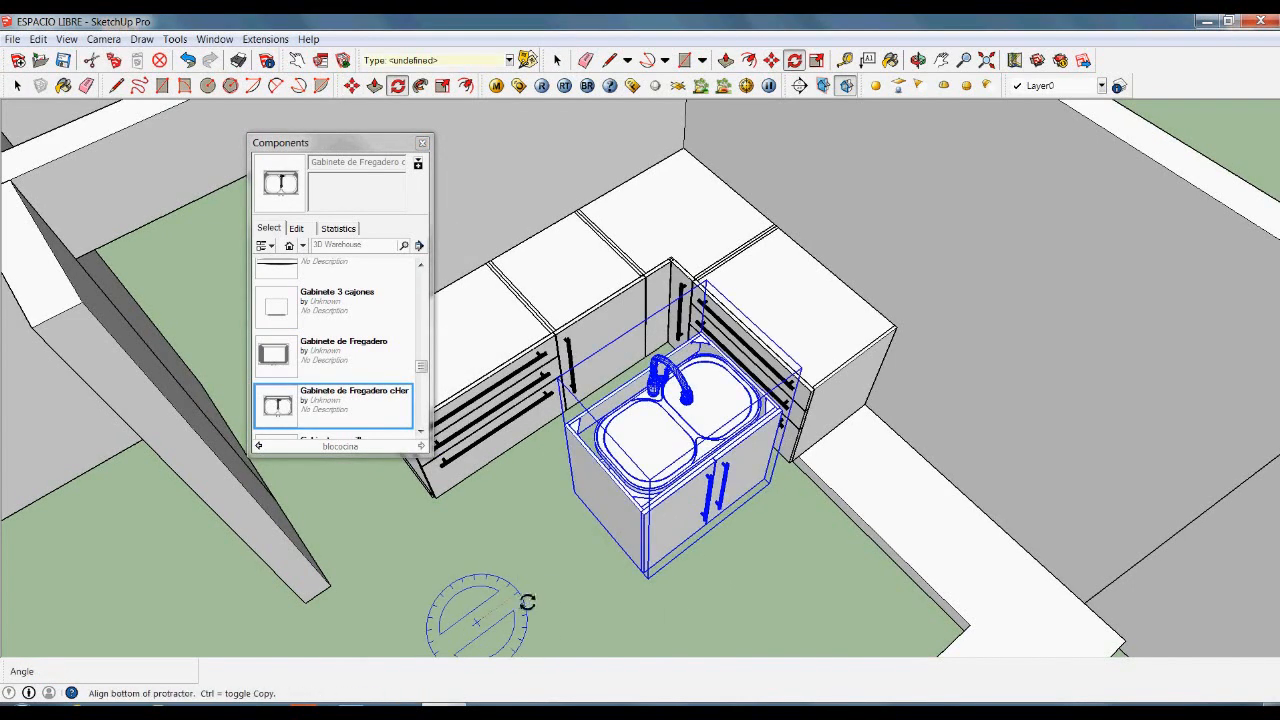
pyautogui.click(523, 598)
pyautogui.scroll(-1, 535, 562)
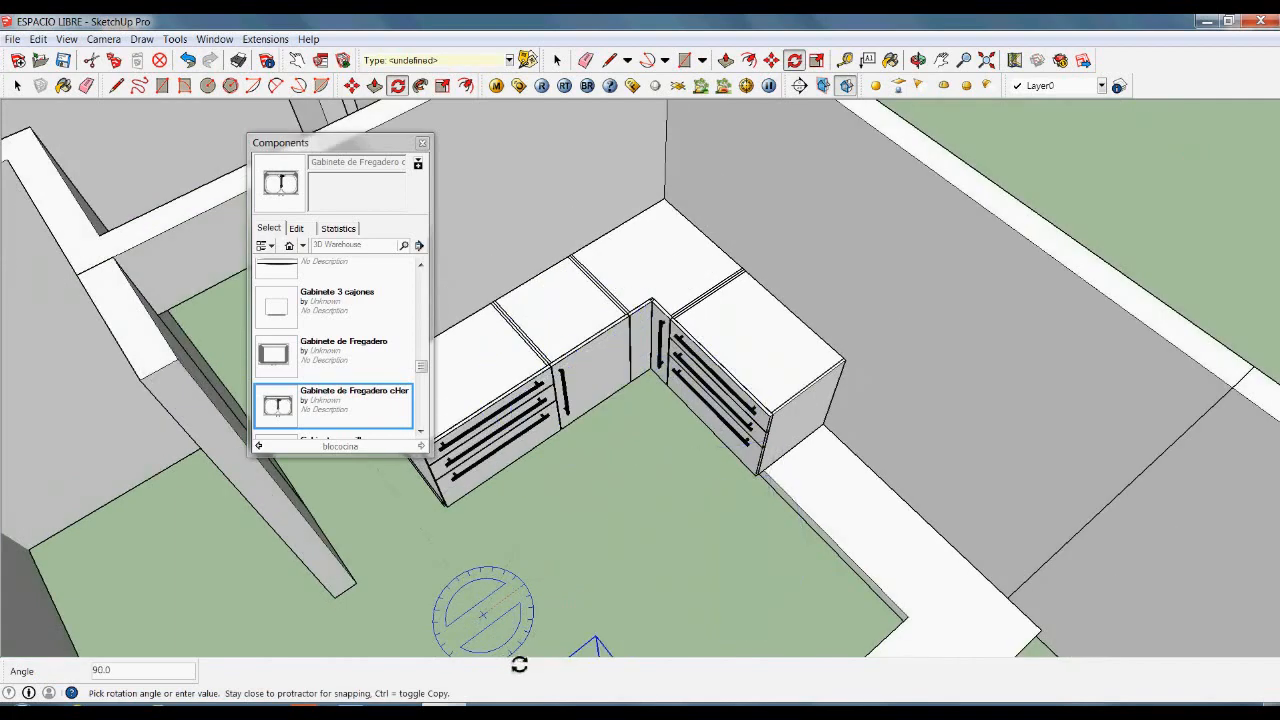
pyautogui.click(519, 658)
# - Move the sink cabinet by its top back corner onto the adjoining top back corner of the side wall's three-drawer cabinet
pyautogui.scroll(-2, 590, 600)
pyautogui.scroll(8, 600, 570)
pyautogui.press('m')
pyautogui.click(617, 522)
pyautogui.scroll(-6, 625, 585)
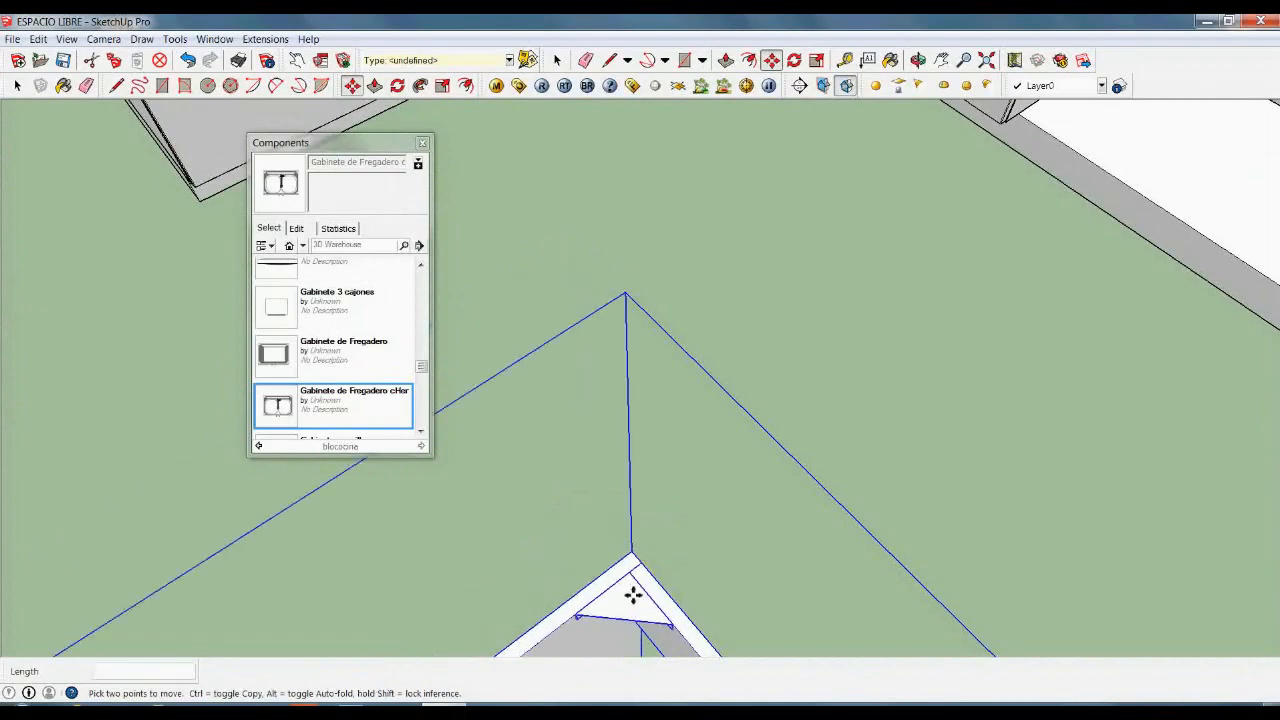
pyautogui.scroll(7, 929, 260)
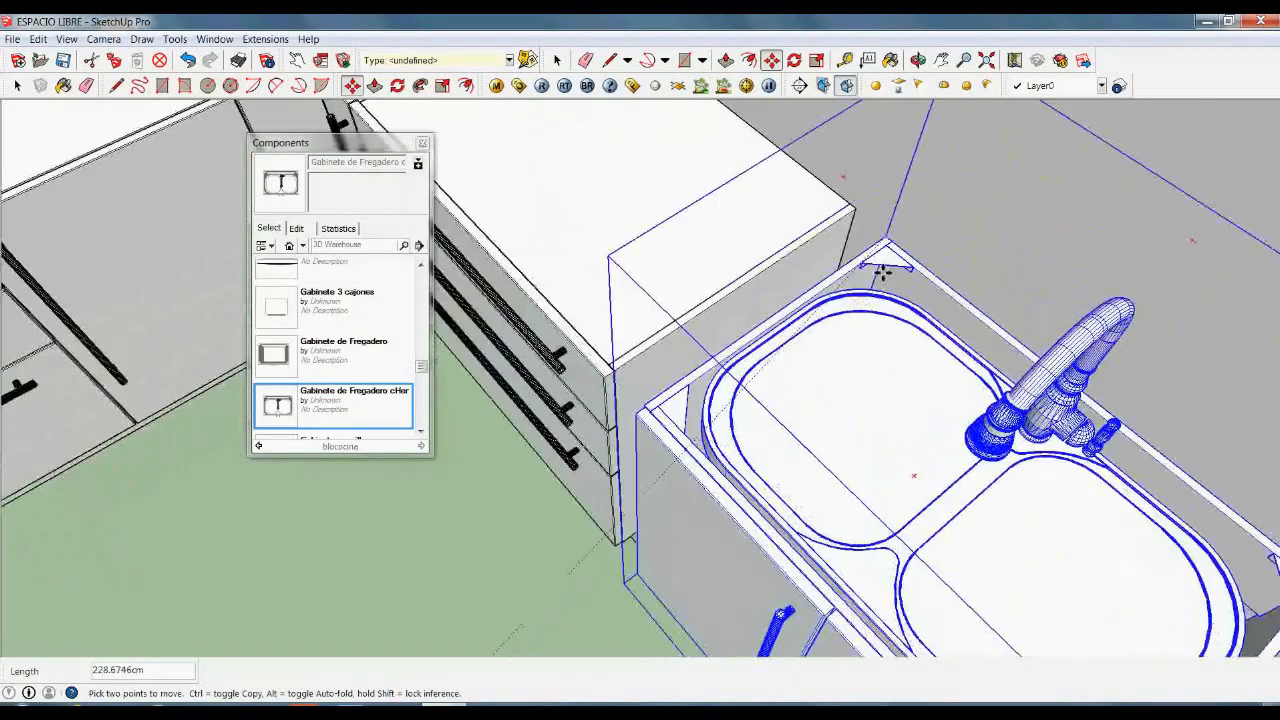
pyautogui.click(854, 204)
pyautogui.scroll(-5, 906, 246)
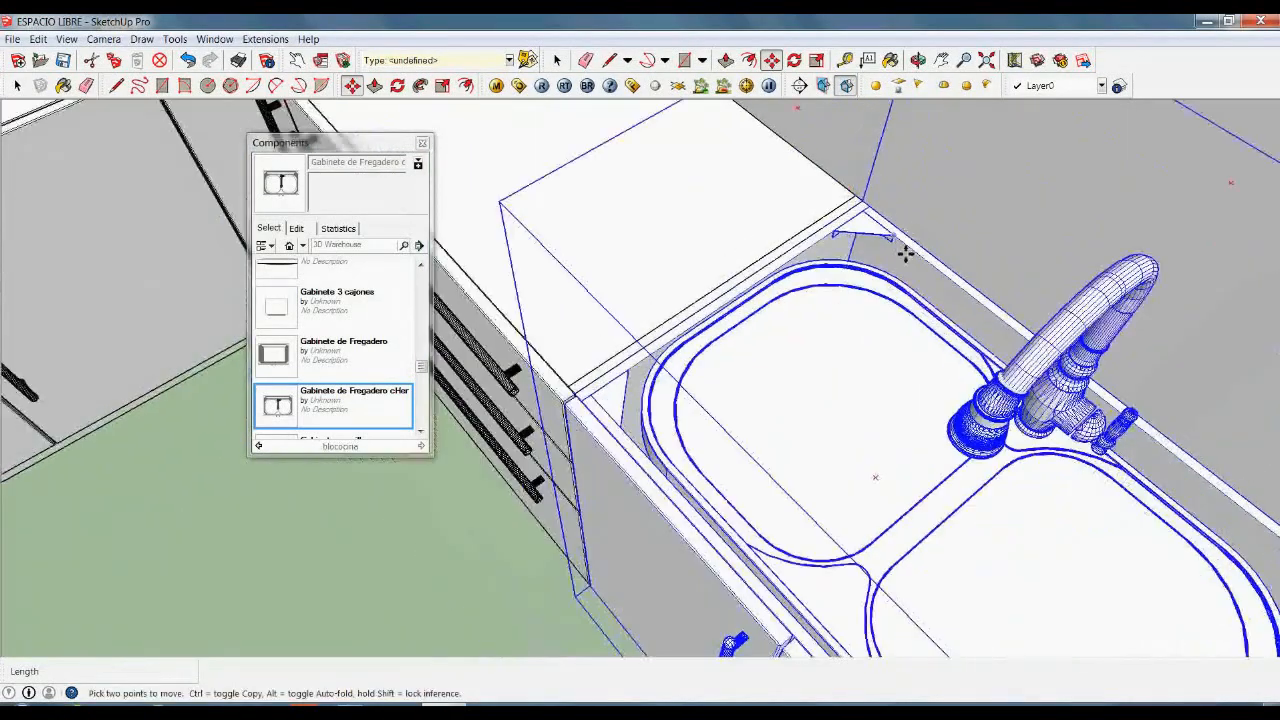
# - Delete the three-drawer cabinet standing between the corner cabinet and the sink cabinet
pyautogui.press('space')
pyautogui.click(643, 490)
pyautogui.click(644, 198)
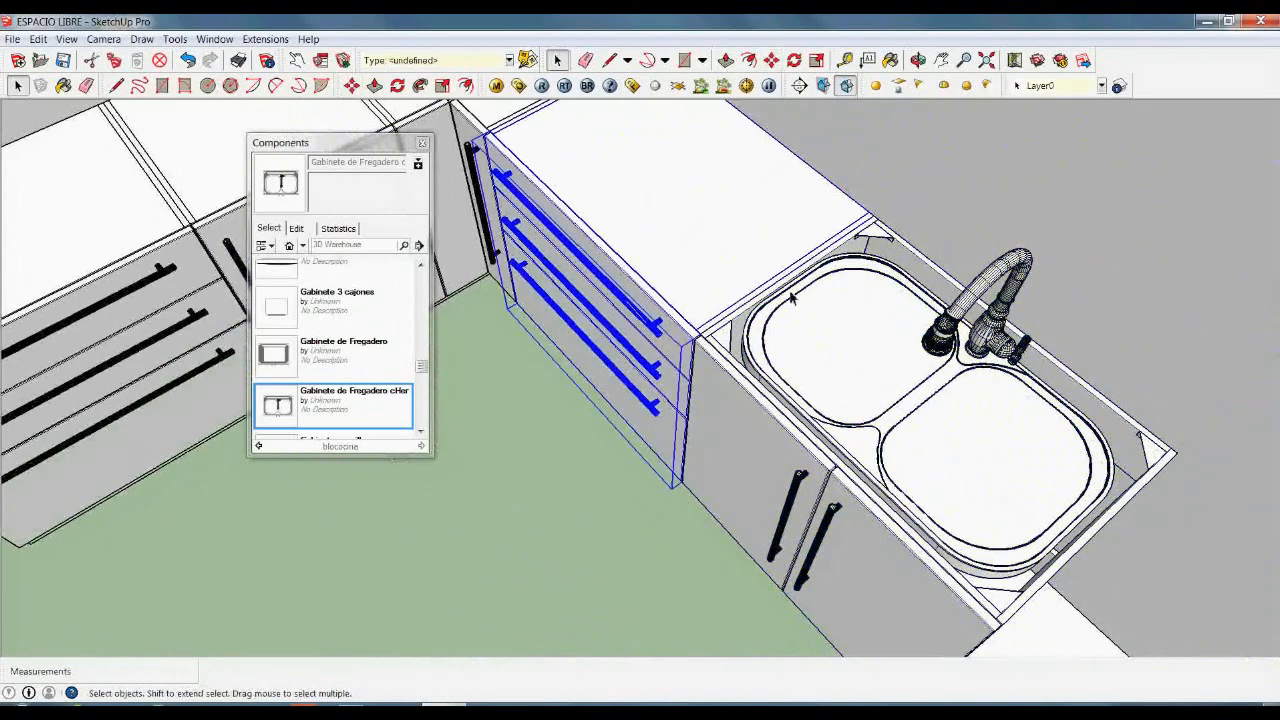
pyautogui.moveTo(714, 420); pyautogui.dragTo(697, 378, button='middle')
# - Insert the "Frente Lavavajilla" dishwasher front on the floor and rotate it 90° to face the kitchen interior from the side wall
pyautogui.moveTo(421, 372); pyautogui.dragTo(434, 348)
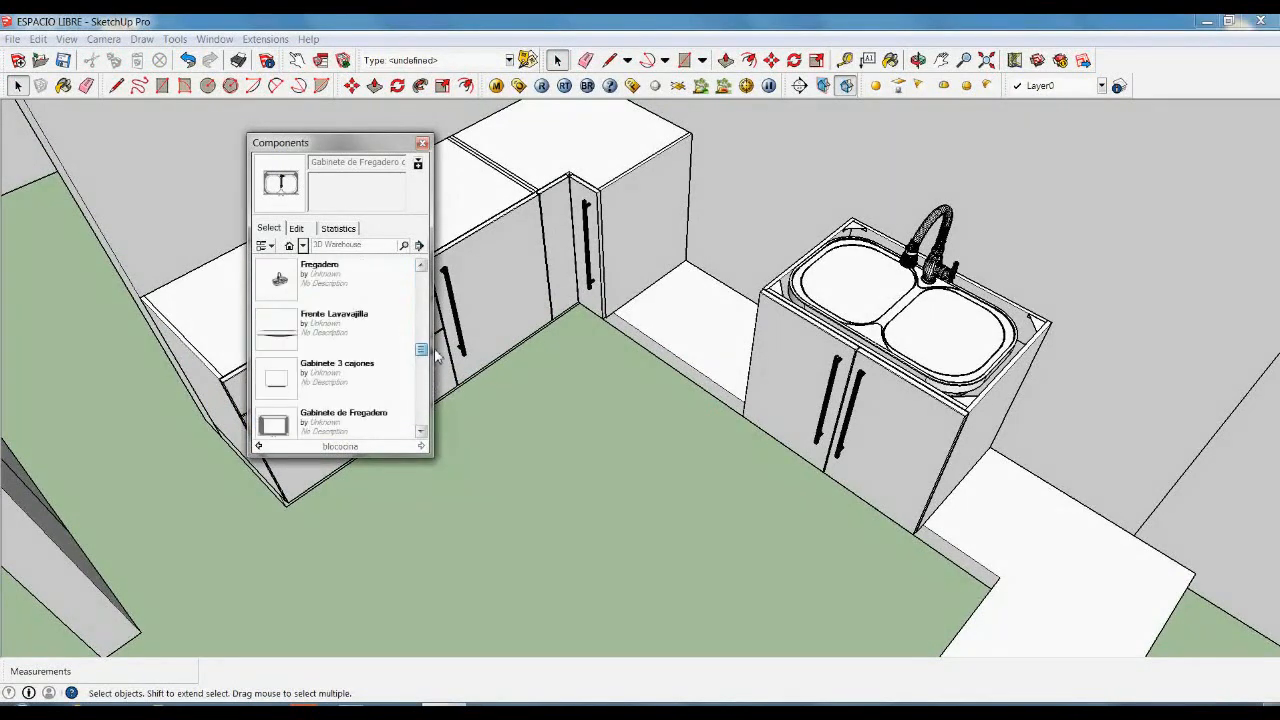
pyautogui.click(298, 345)
pyautogui.click(538, 514)
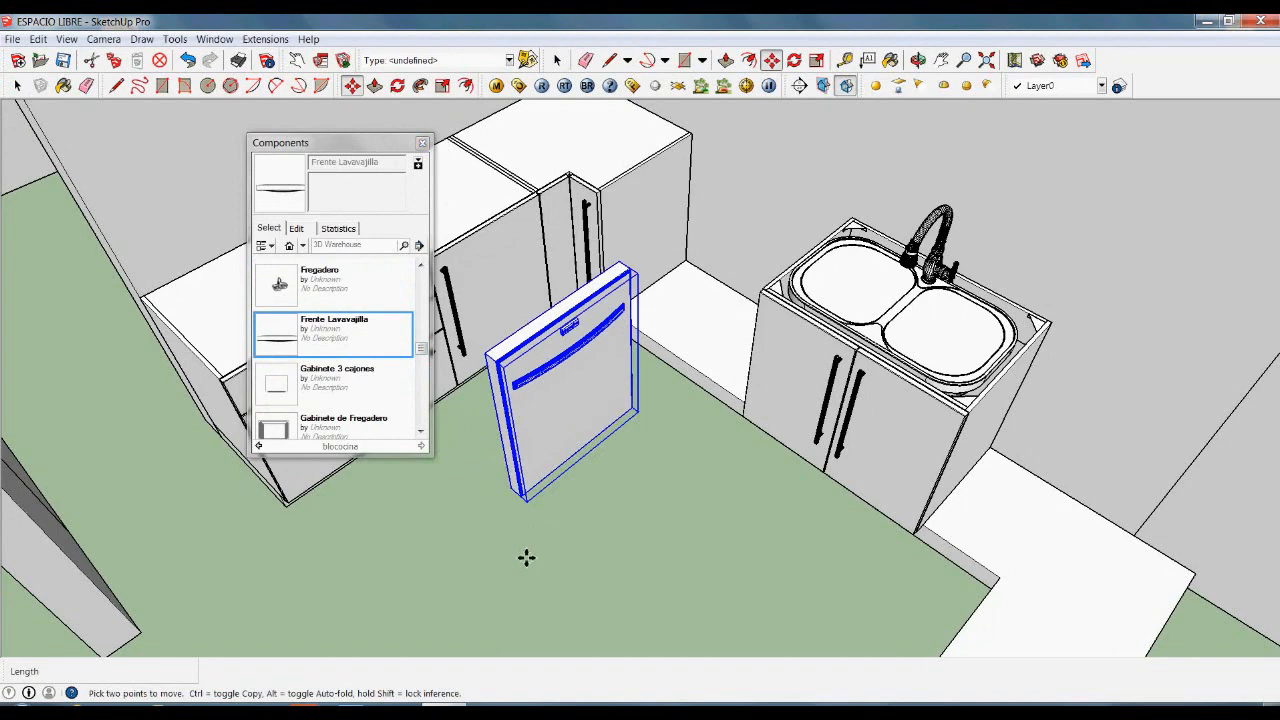
pyautogui.press('q')
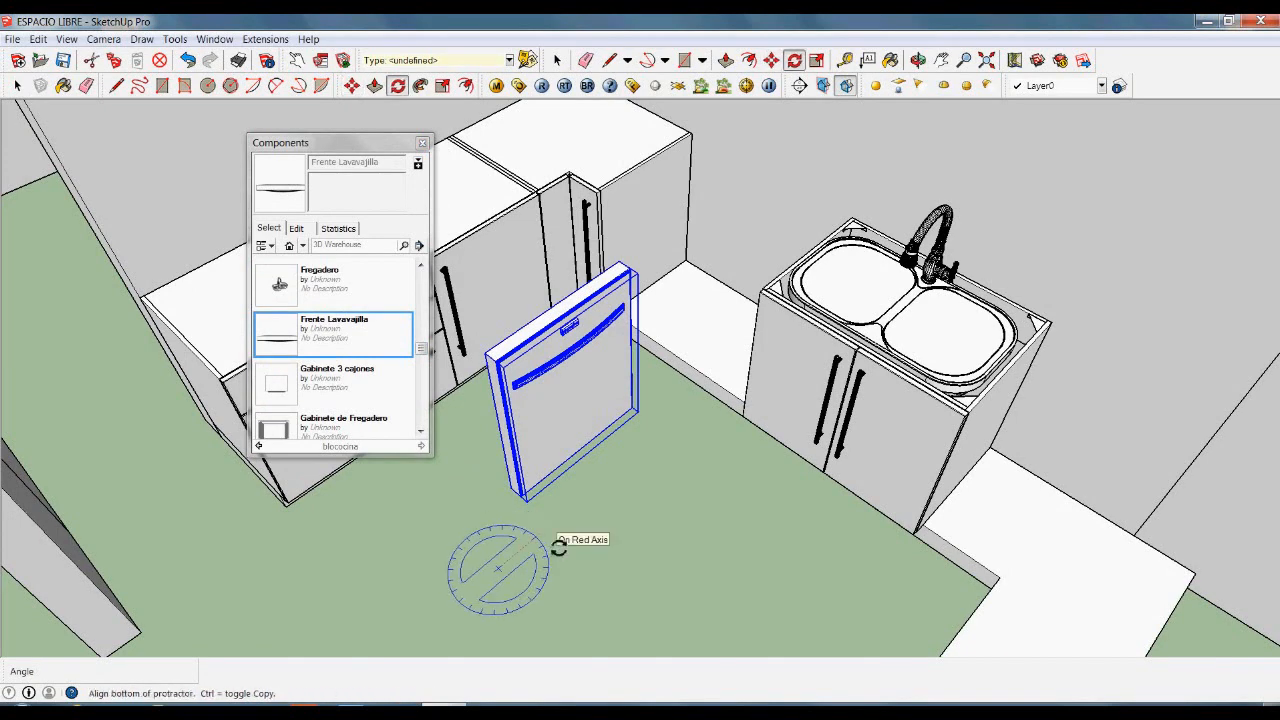
pyautogui.click(558, 546)
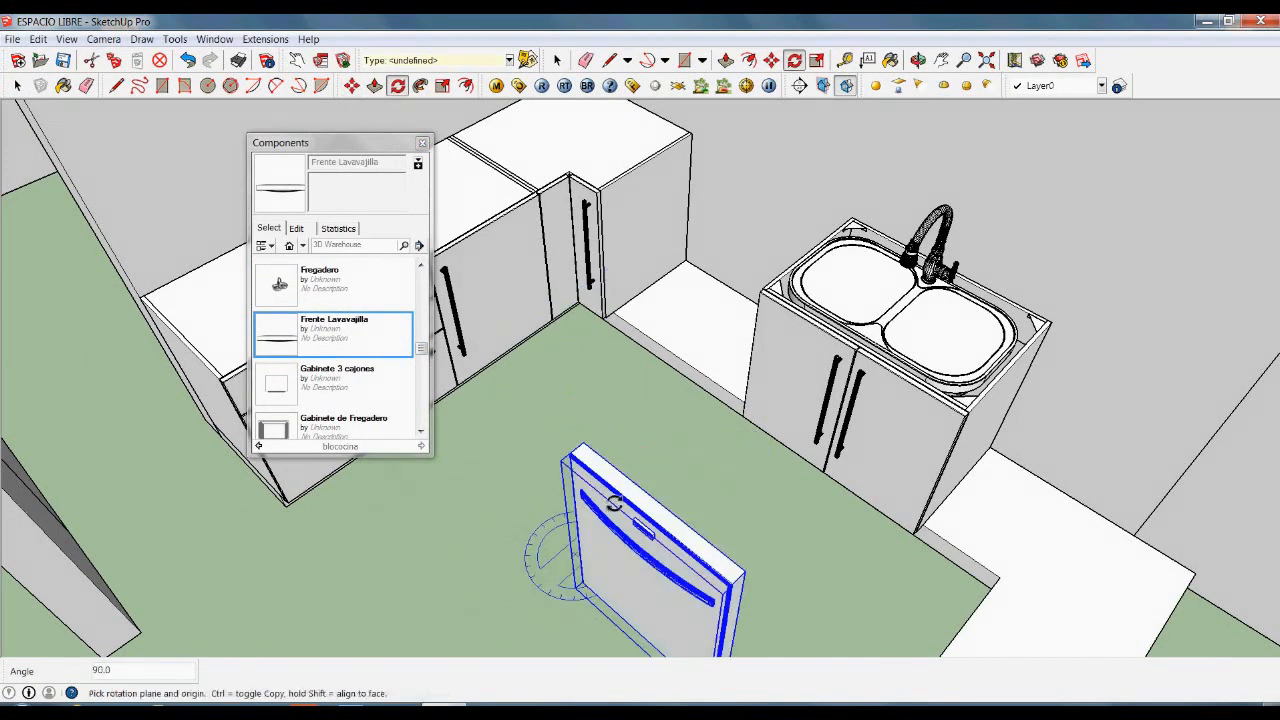
# - Move the dishwasher front by its top corner onto the adjoining top front corner of the corner cabinet
pyautogui.scroll(6, 612, 503)
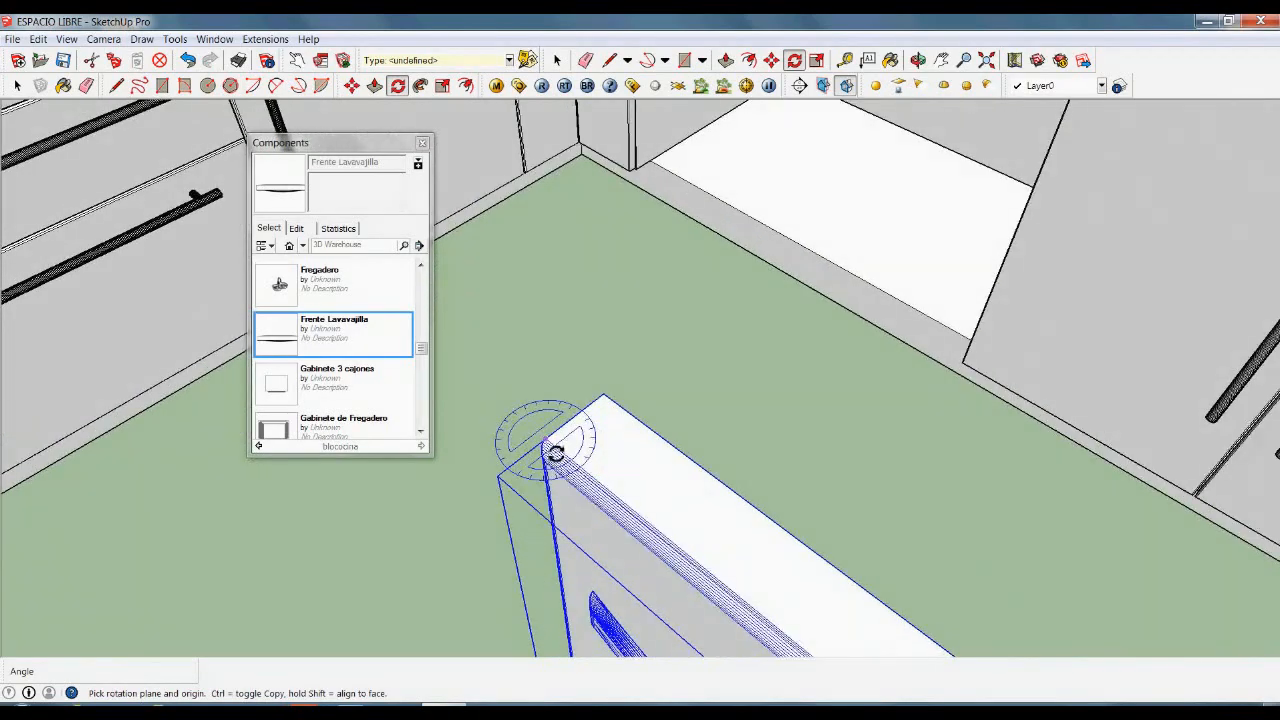
pyautogui.press('m')
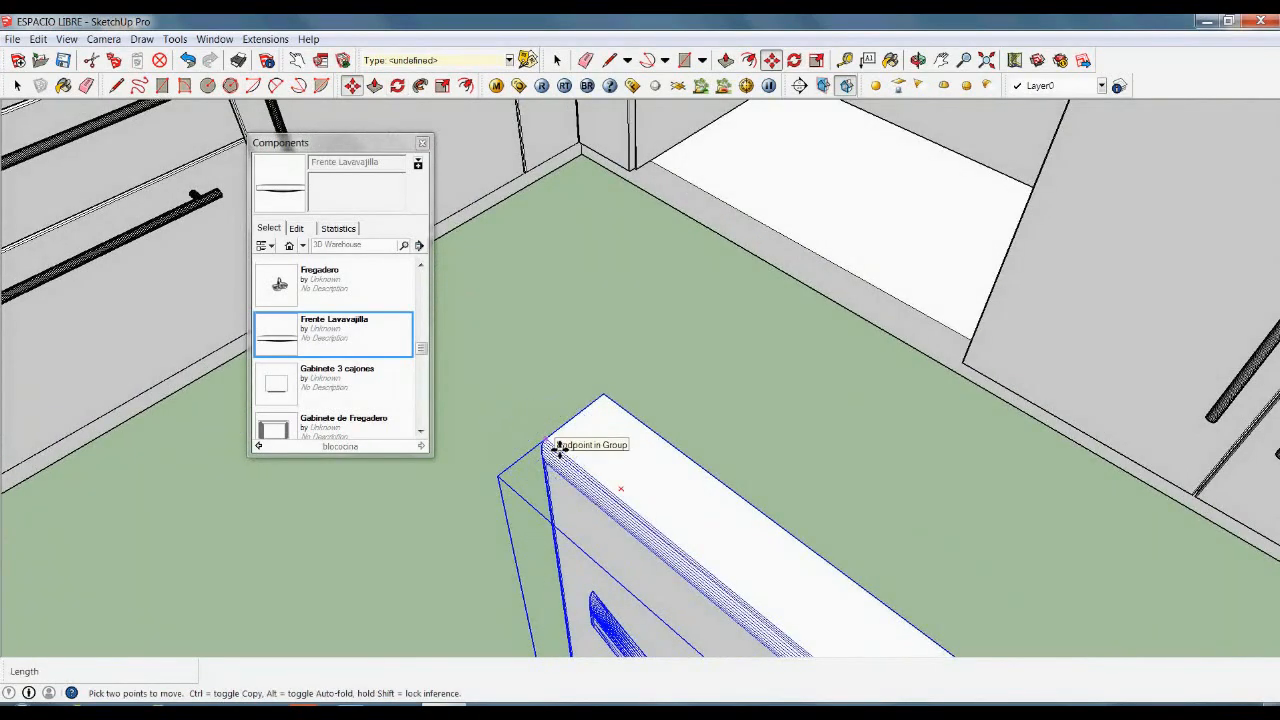
pyautogui.click(559, 448)
pyautogui.scroll(-4, 640, 567)
pyautogui.scroll(5, 677, 196)
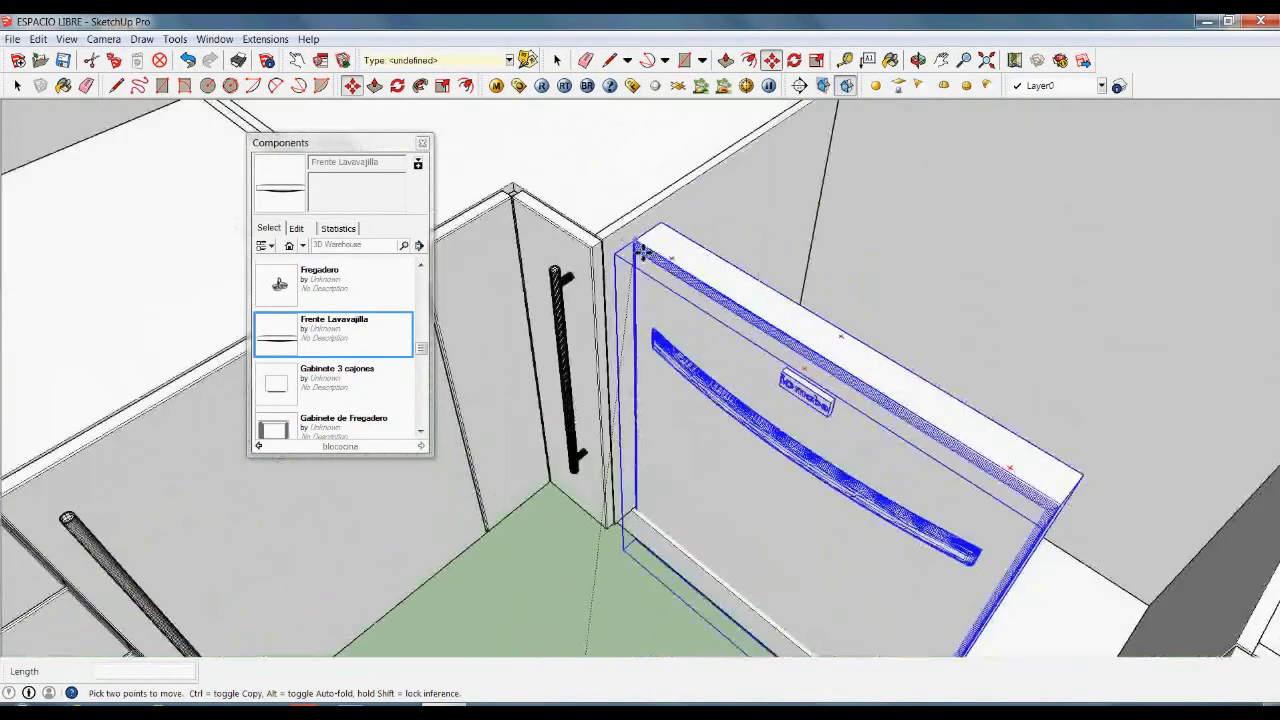
pyautogui.scroll(2, 643, 253)
pyautogui.click(599, 249)
# - Move the sink cabinet 20 cm along the green axis toward the dishwasher front and deselect it
pyautogui.scroll(-3, 600, 247)
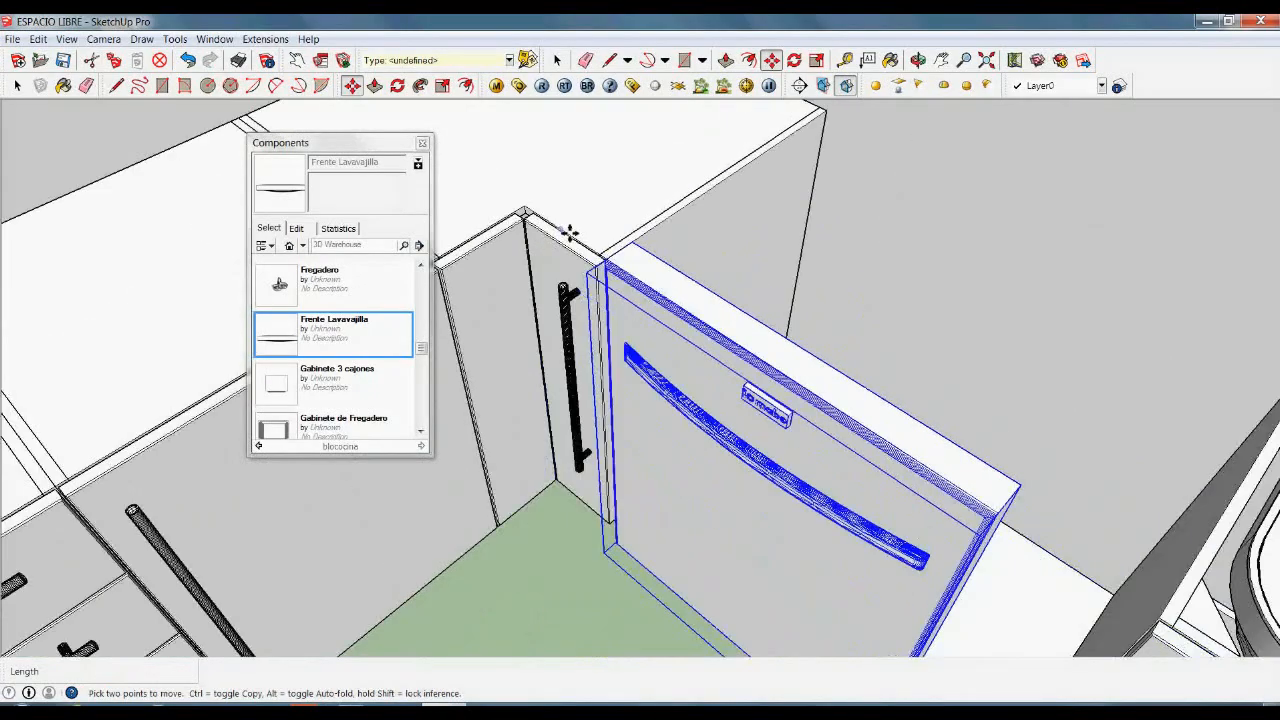
pyautogui.scroll(-3, 570, 237)
pyautogui.scroll(-2, 738, 367)
pyautogui.scroll(3, 740, 390)
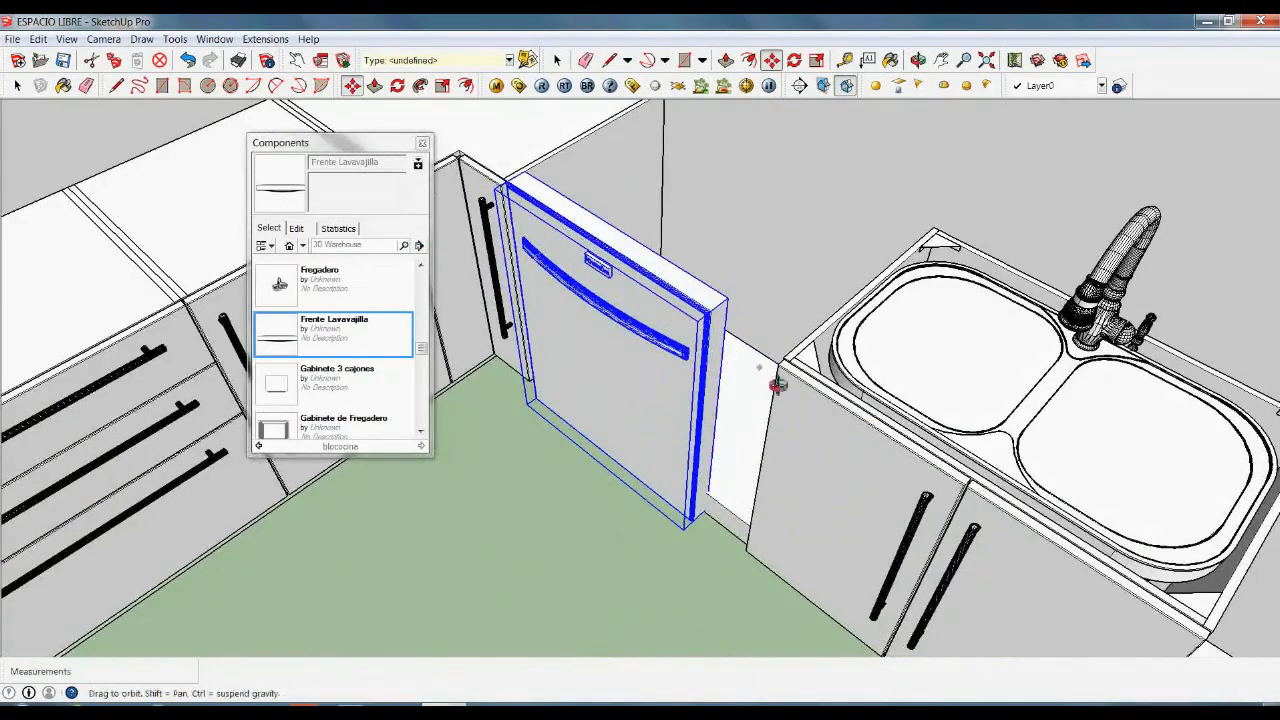
pyautogui.moveTo(778, 385); pyautogui.dragTo(800, 414, button='middle')
pyautogui.scroll(2, 831, 414)
pyautogui.scroll(-4, 831, 414)
pyautogui.press('space')
pyautogui.moveTo(748, 476); pyautogui.dragTo(862, 420, button='middle')
pyautogui.click(868, 385)
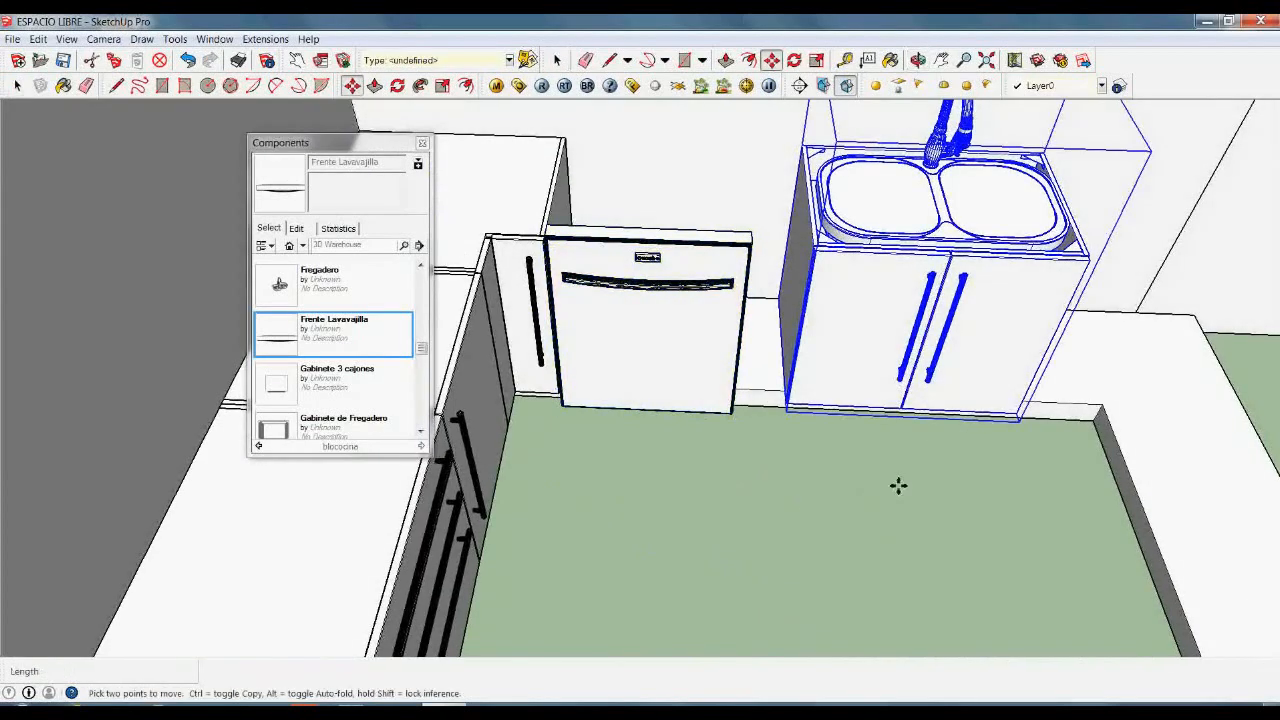
pyautogui.click(898, 486)
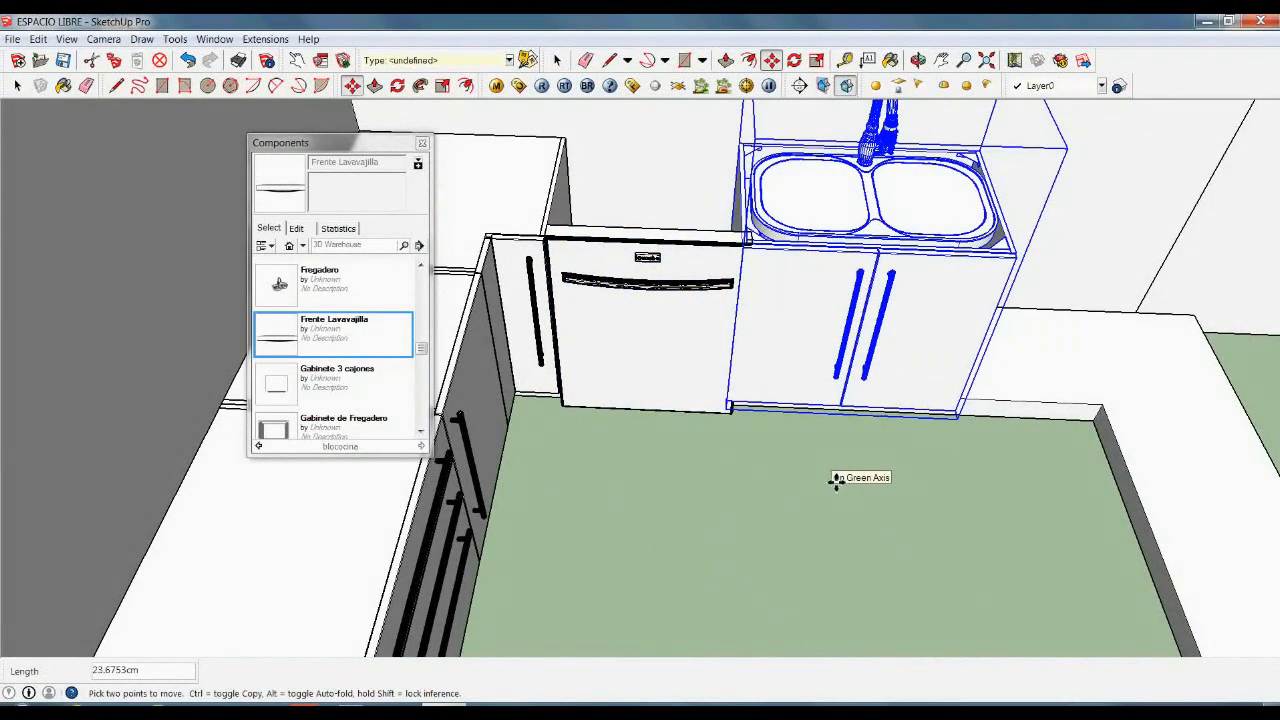
pyautogui.write('20')
pyautogui.press('Return')
pyautogui.press('space')
pyautogui.moveTo(854, 509); pyautogui.dragTo(478, 456, button='middle')
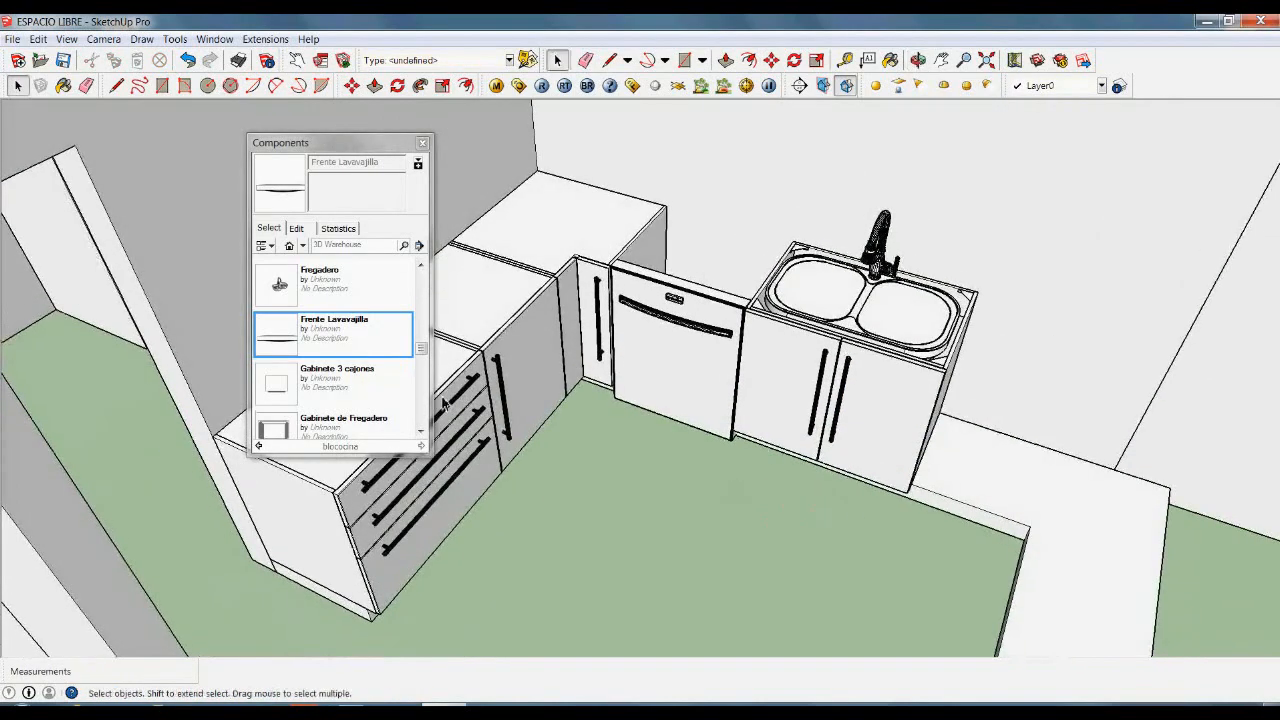
# - Insert the "ESQUINERO 80" corner cabinet on the floor and rotate it to suit the plinth corner beyond the sink cabinet
pyautogui.moveTo(422, 350); pyautogui.dragTo(437, 275)
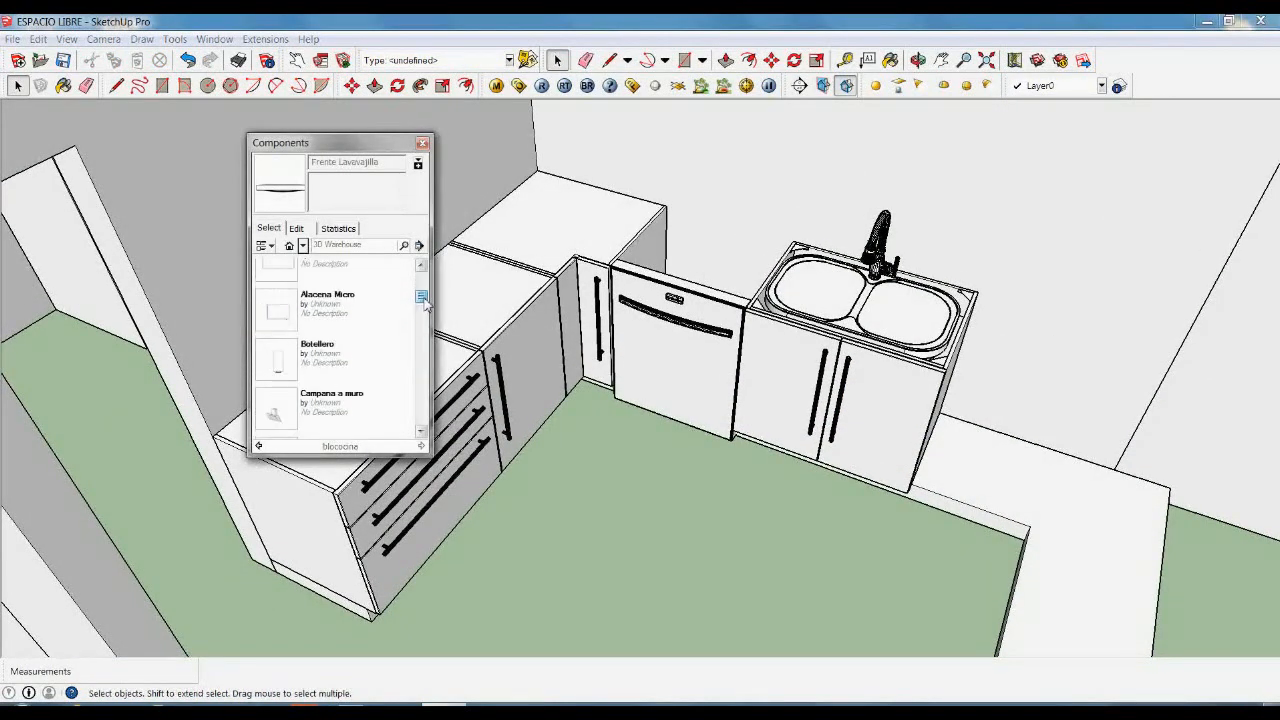
pyautogui.scroll(-4, 340, 310)
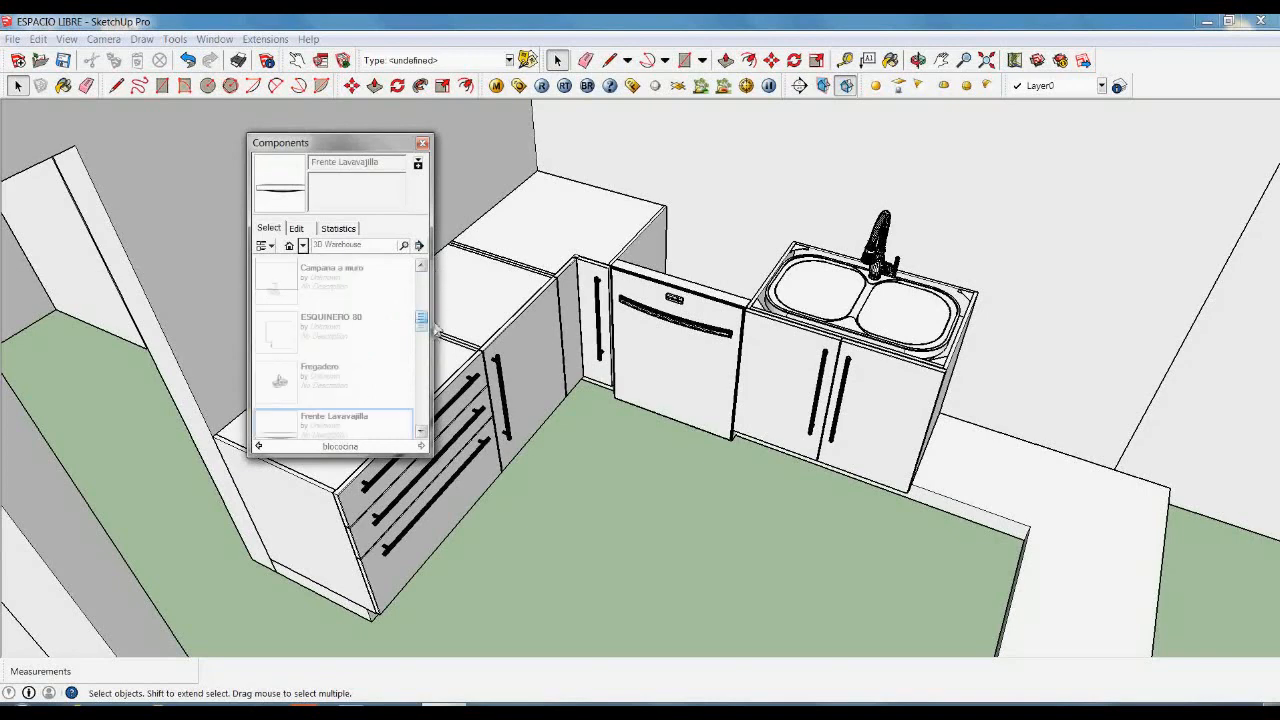
pyautogui.click(314, 330)
pyautogui.moveTo(640, 405); pyautogui.dragTo(582, 607, button='middle')
pyautogui.press('q')
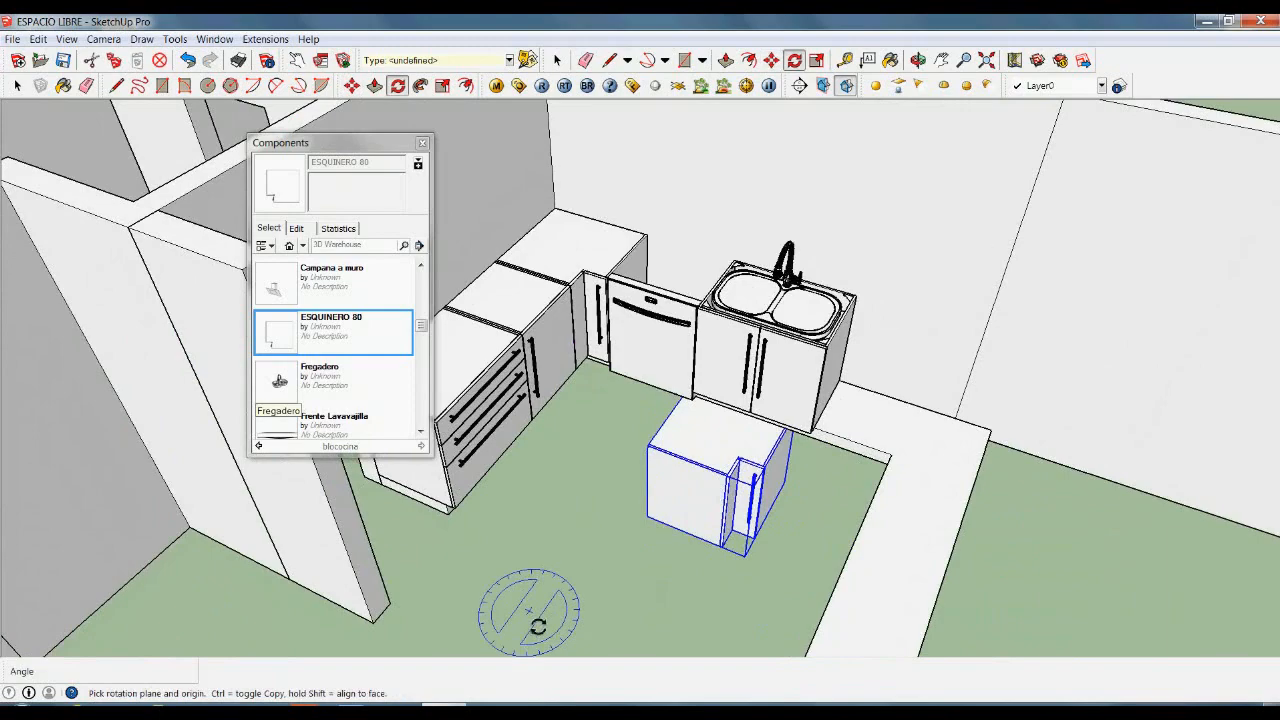
pyautogui.click(566, 580)
pyautogui.press('Escape')
pyautogui.moveTo(584, 645); pyautogui.dragTo(827, 573, button='middle')
pyautogui.moveTo(822, 497); pyautogui.dragTo(686, 591, button='middle')
# - Move the new corner cabinet by its top back corner onto the sink cabinet's free top back corner, and deselect it
pyautogui.scroll(6, 860, 530)
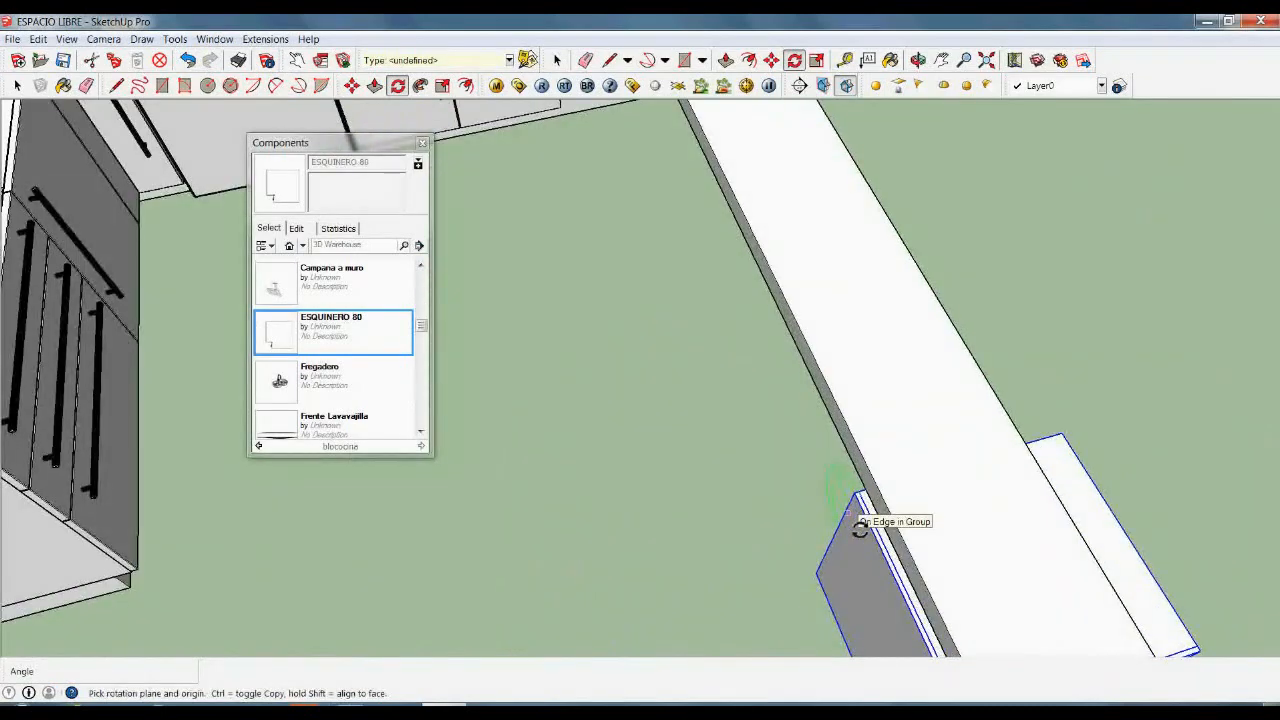
pyautogui.scroll(-5, 862, 505)
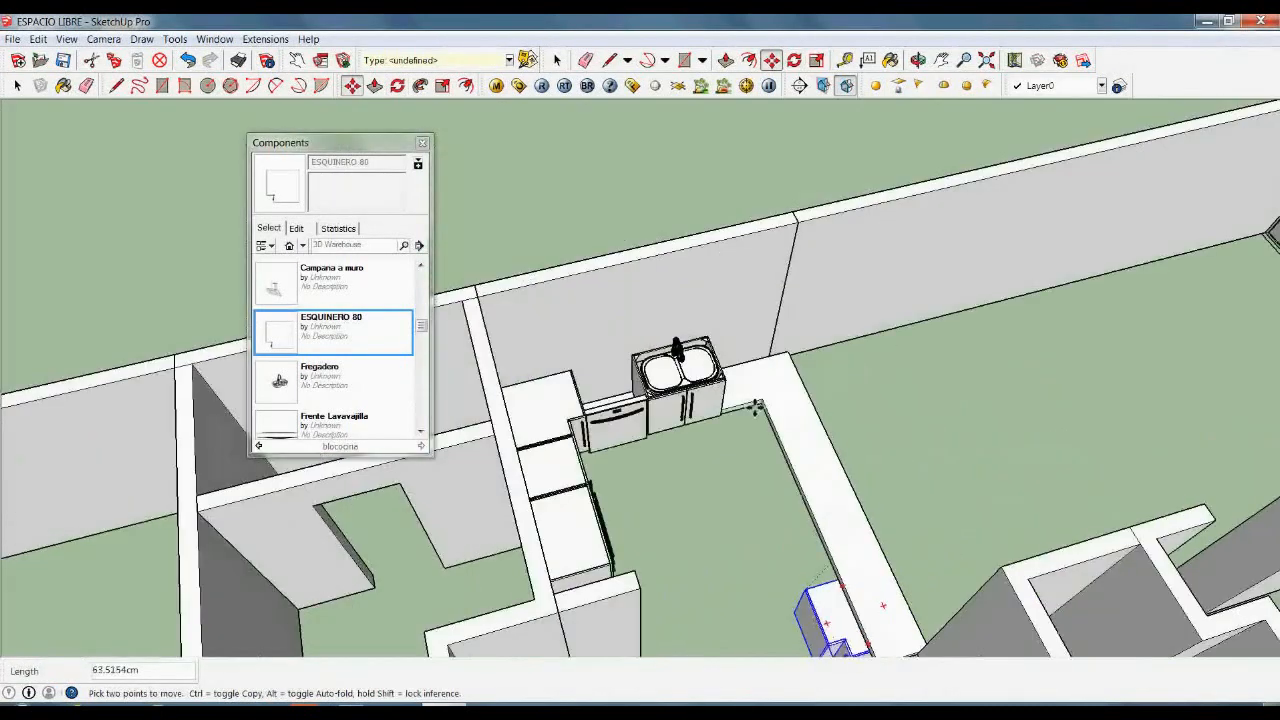
pyautogui.scroll(3, 714, 371)
pyautogui.scroll(3, 724, 370)
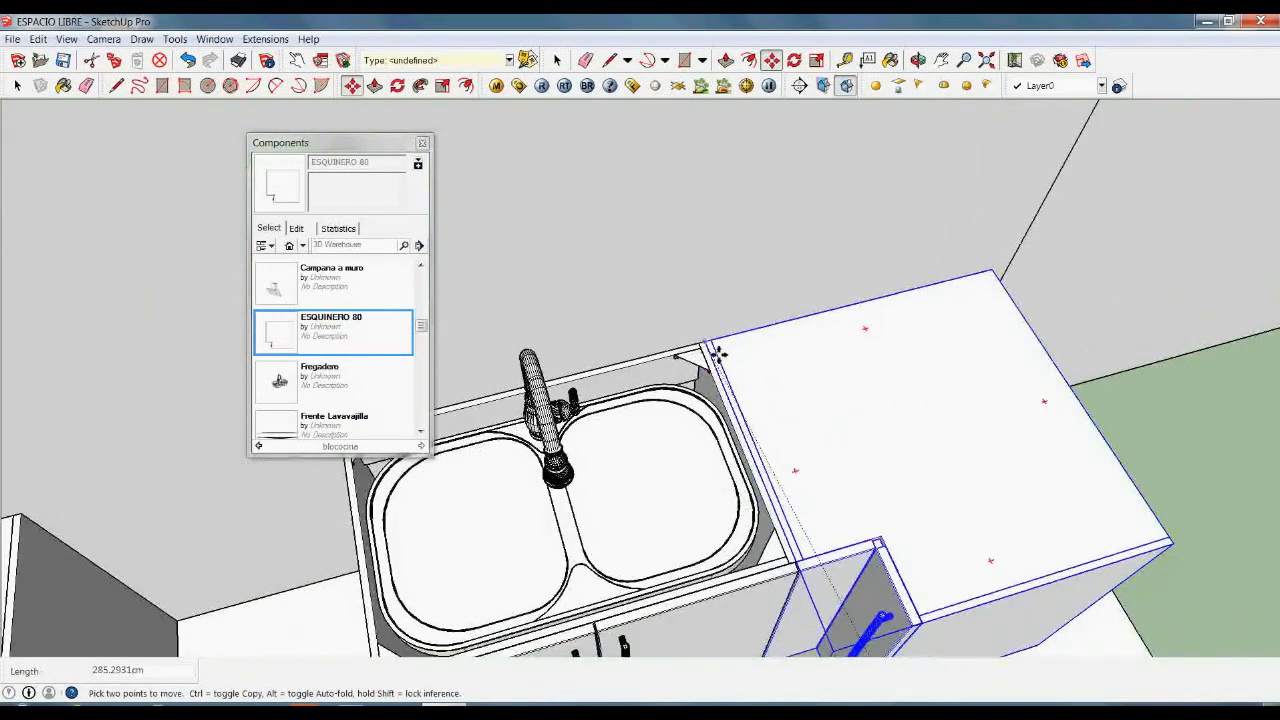
pyautogui.scroll(-4, 631, 263)
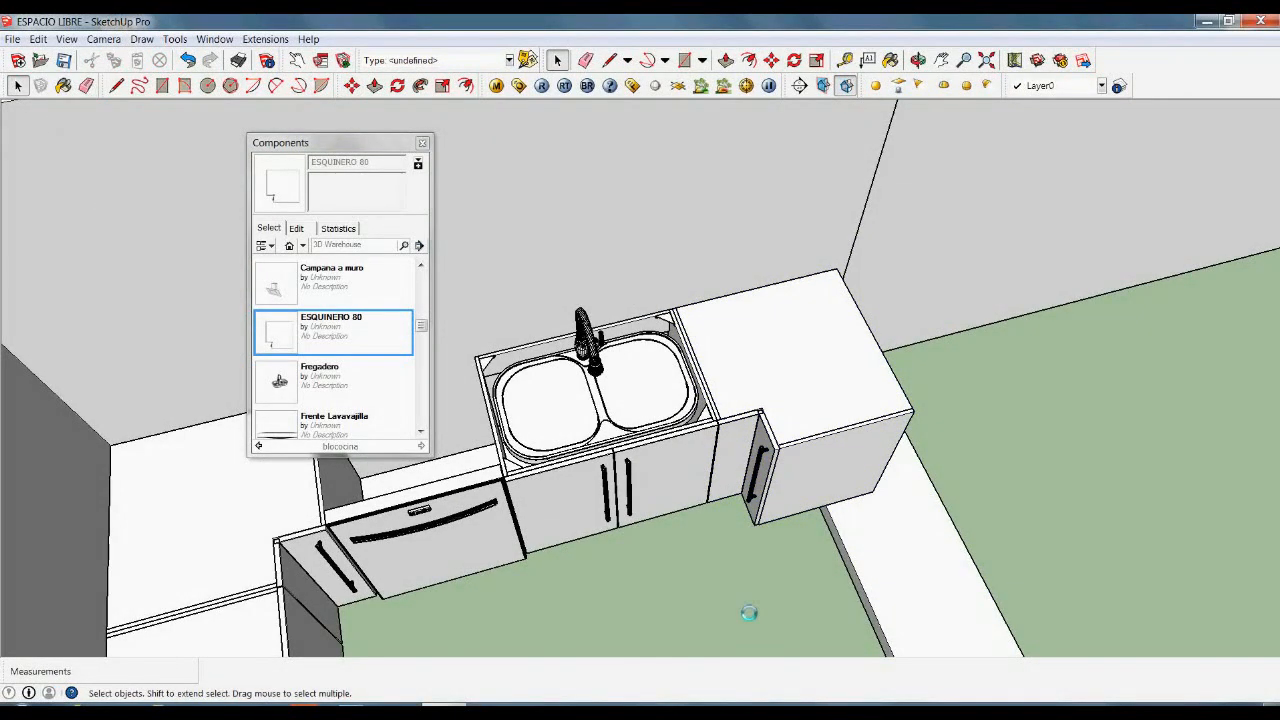
# - Examine how the new corner cabinet sits on the plinth corner beside the side wall
pyautogui.scroll(-3, 659, 518)
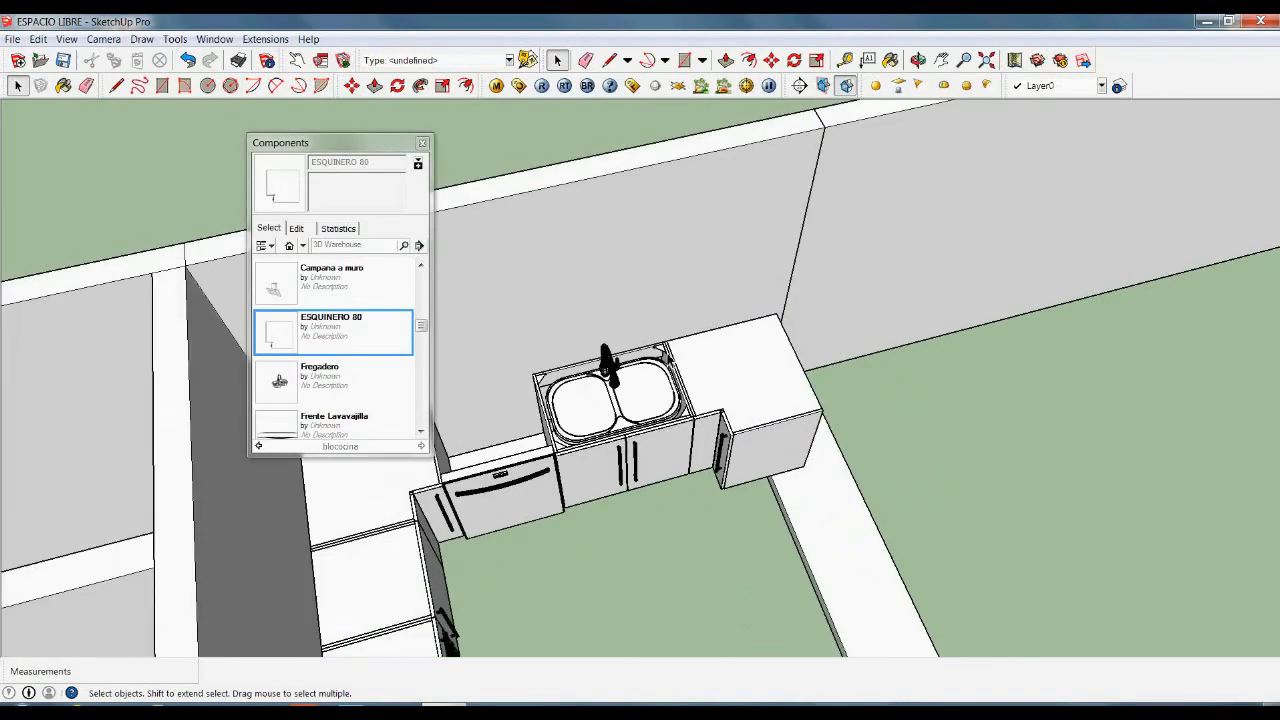
pyautogui.moveTo(826, 486); pyautogui.dragTo(840, 430, button='middle')
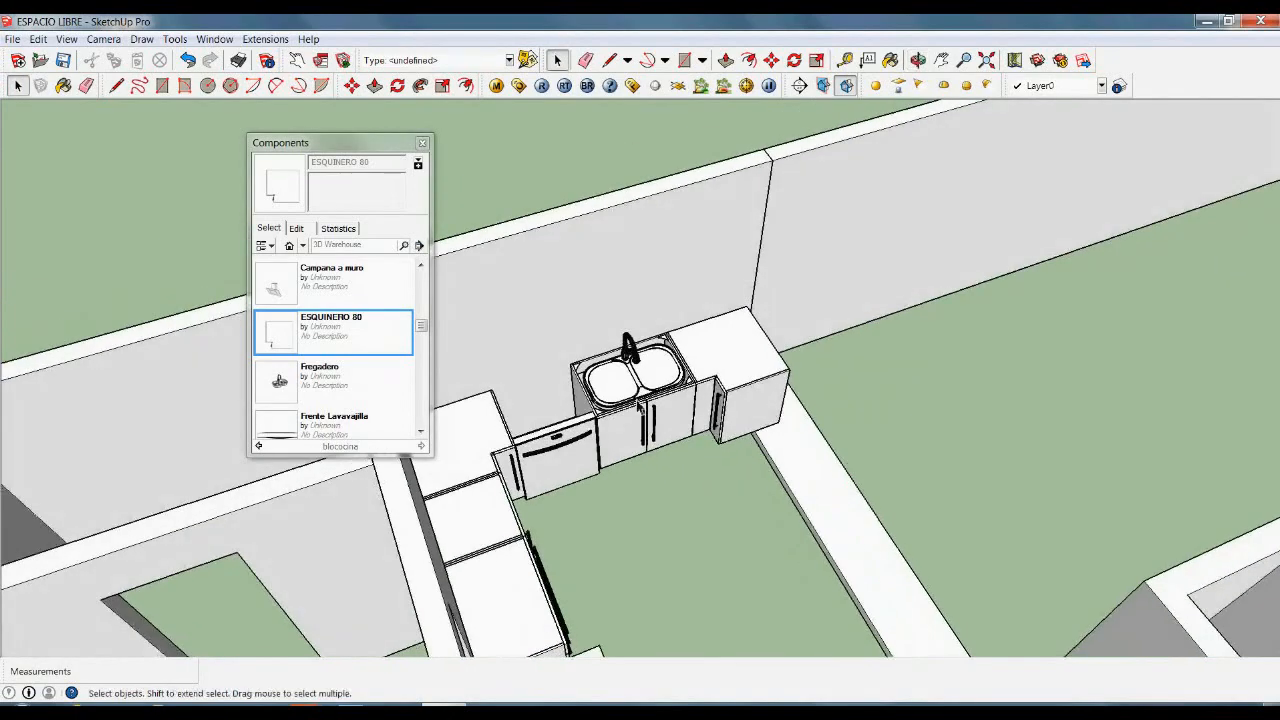
pyautogui.scroll(-2, 837, 418)
pyautogui.scroll(1, 802, 386)
pyautogui.scroll(2, 802, 386)
pyautogui.scroll(2, 686, 382)
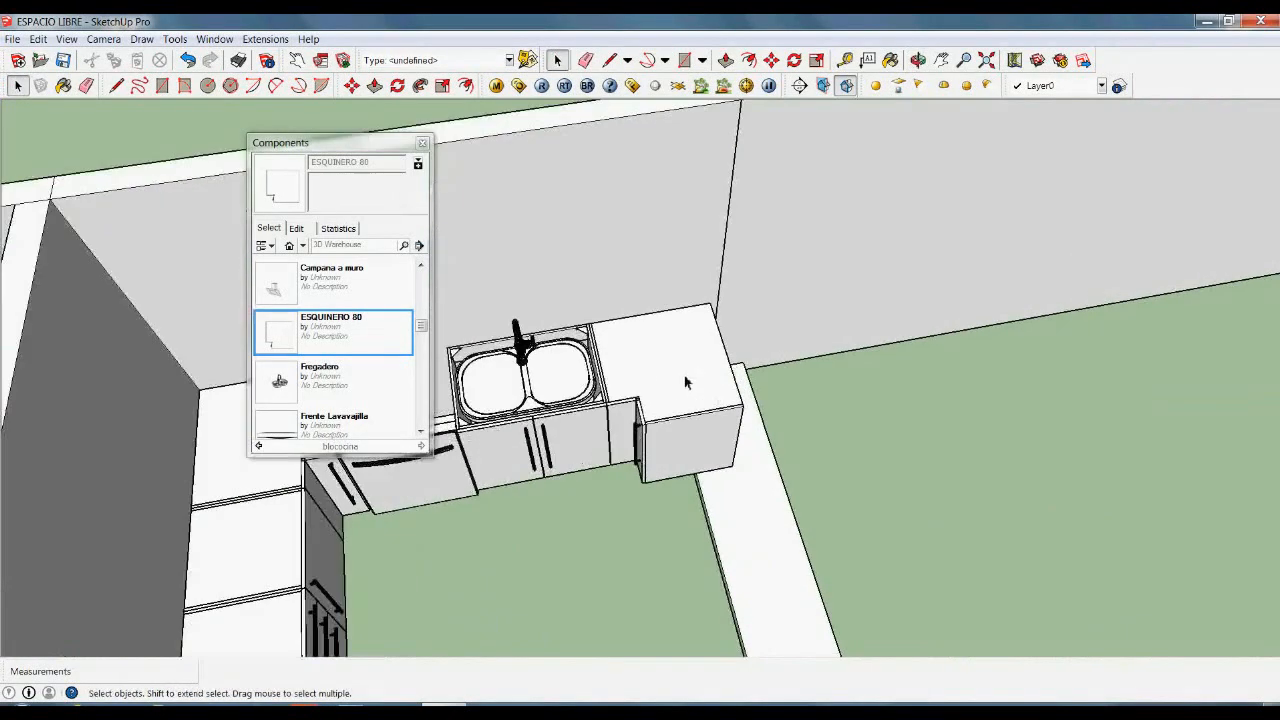
pyautogui.moveTo(731, 418); pyautogui.dragTo(742, 439, button='middle')
pyautogui.scroll(2, 742, 439)
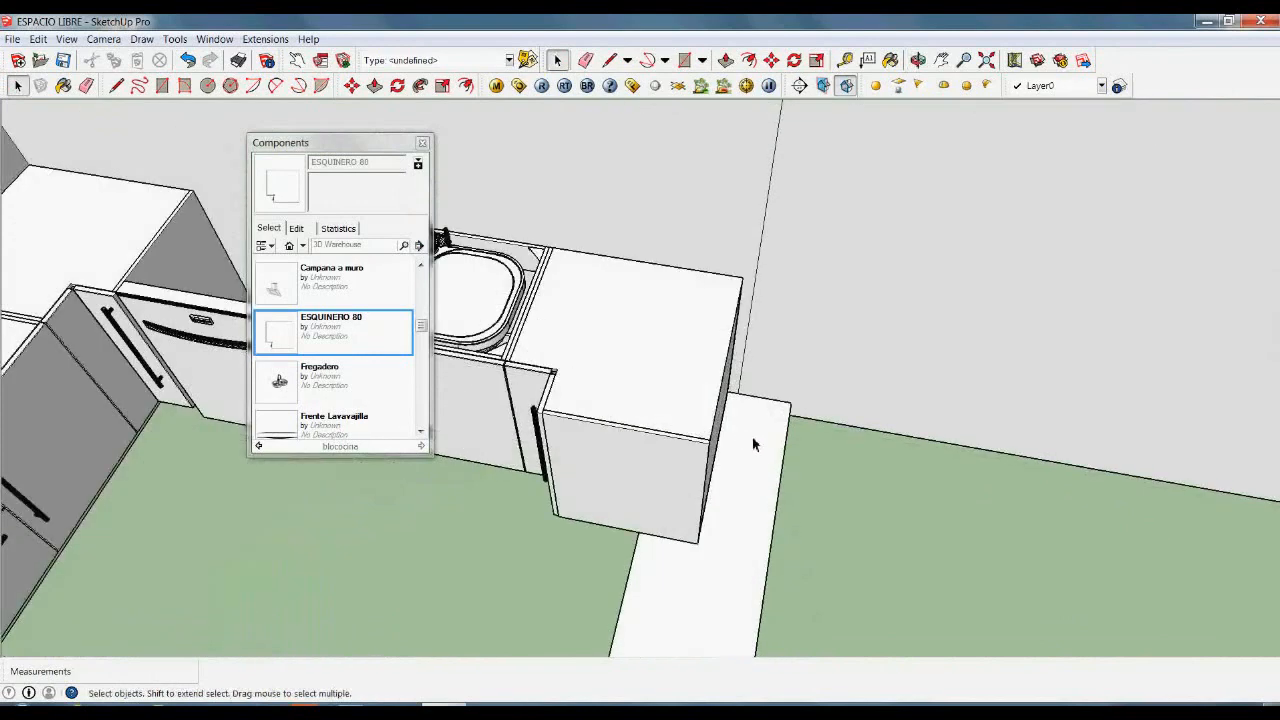
pyautogui.scroll(-2, 754, 445)
# - Move the new corner cabinet about 30 cm along the green axis from its bottom back corner to the plinth's outer edge
pyautogui.scroll(5, 740, 443)
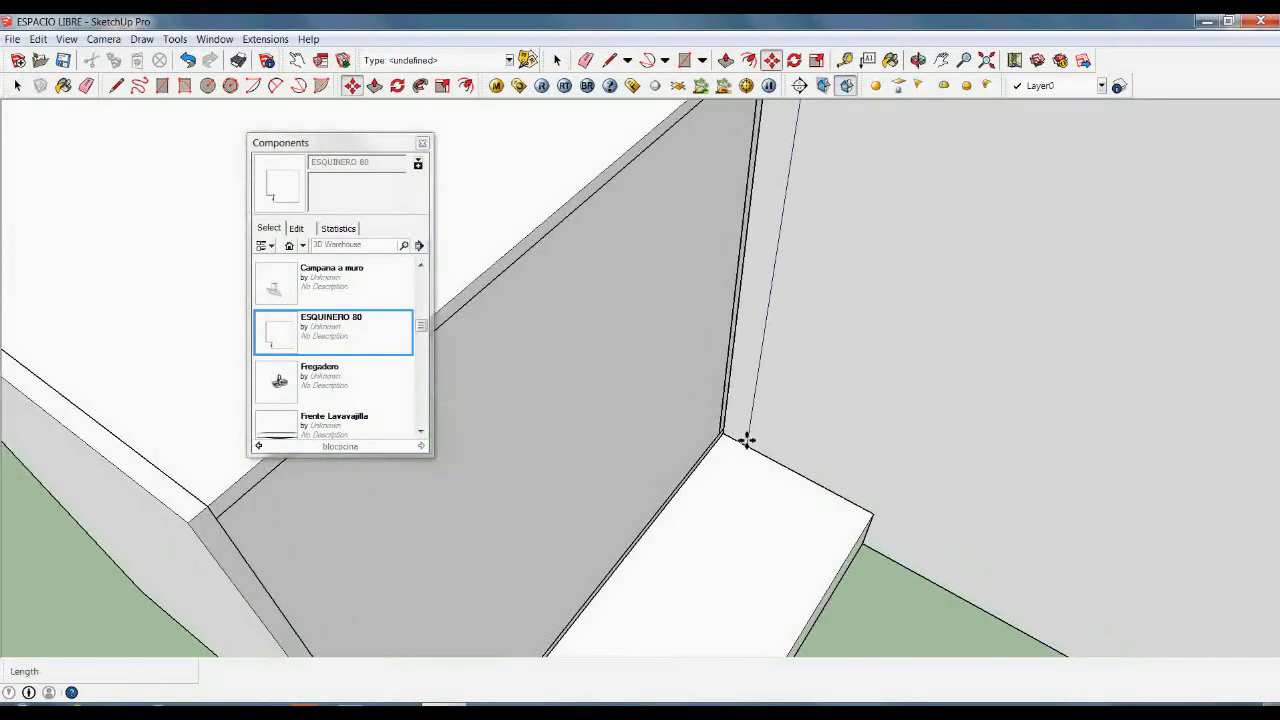
pyautogui.scroll(2, 740, 446)
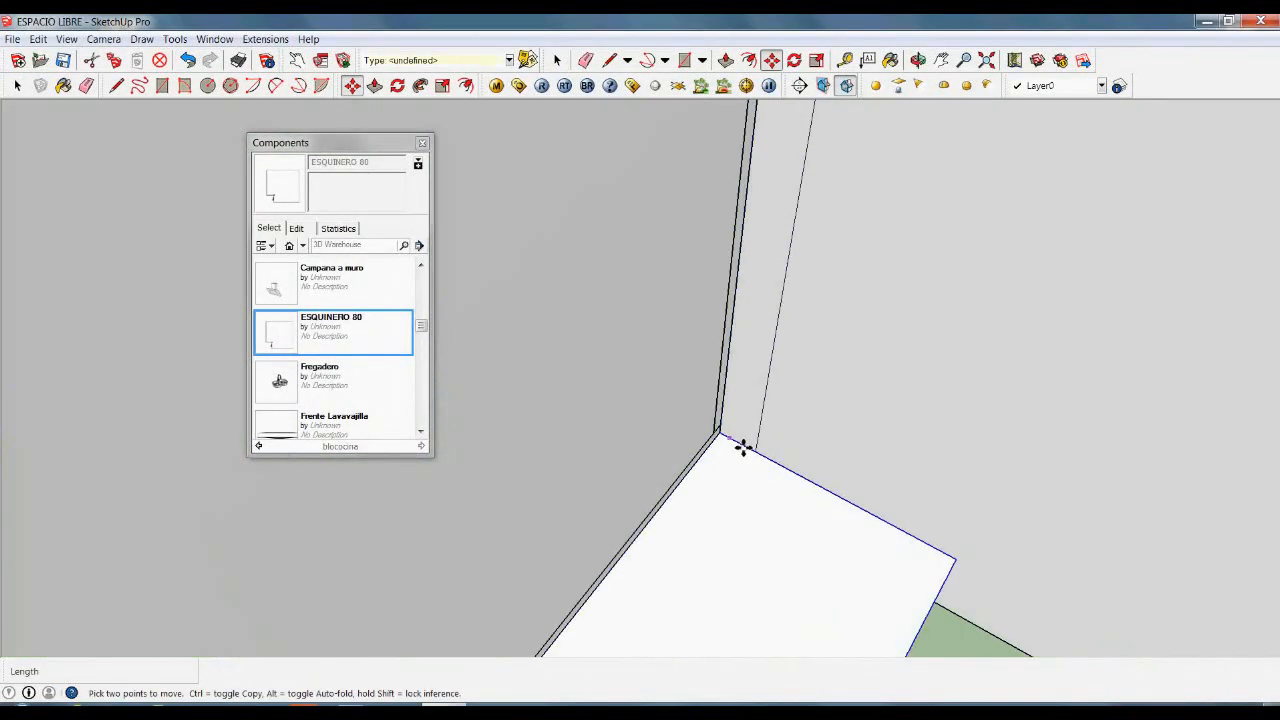
pyautogui.click(735, 443)
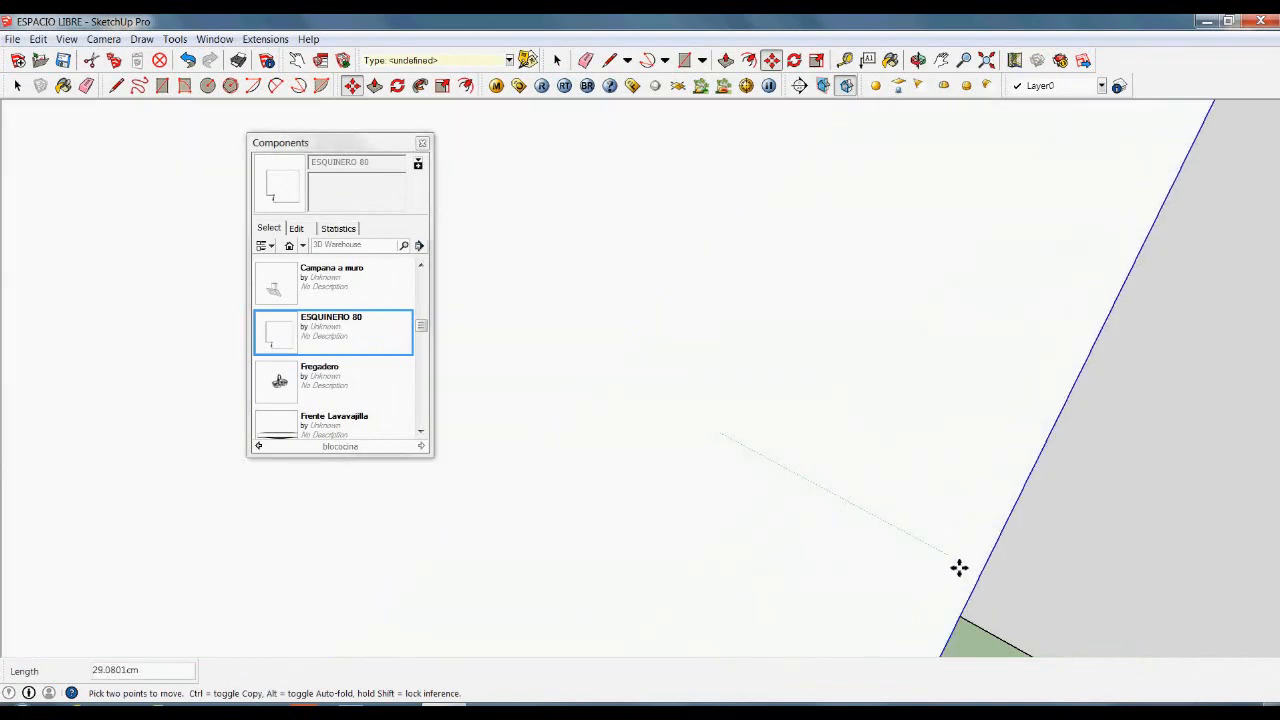
pyautogui.scroll(-2, 779, 405)
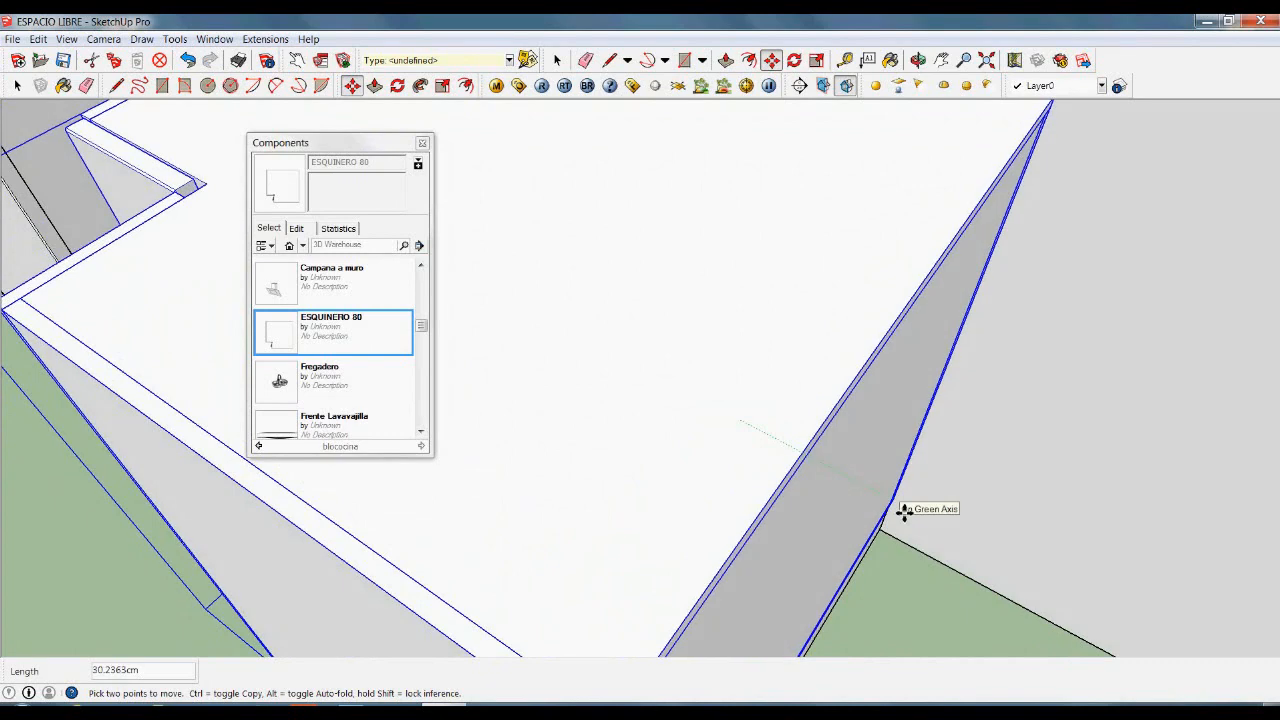
pyautogui.scroll(-5, 903, 509)
pyautogui.click(909, 537)
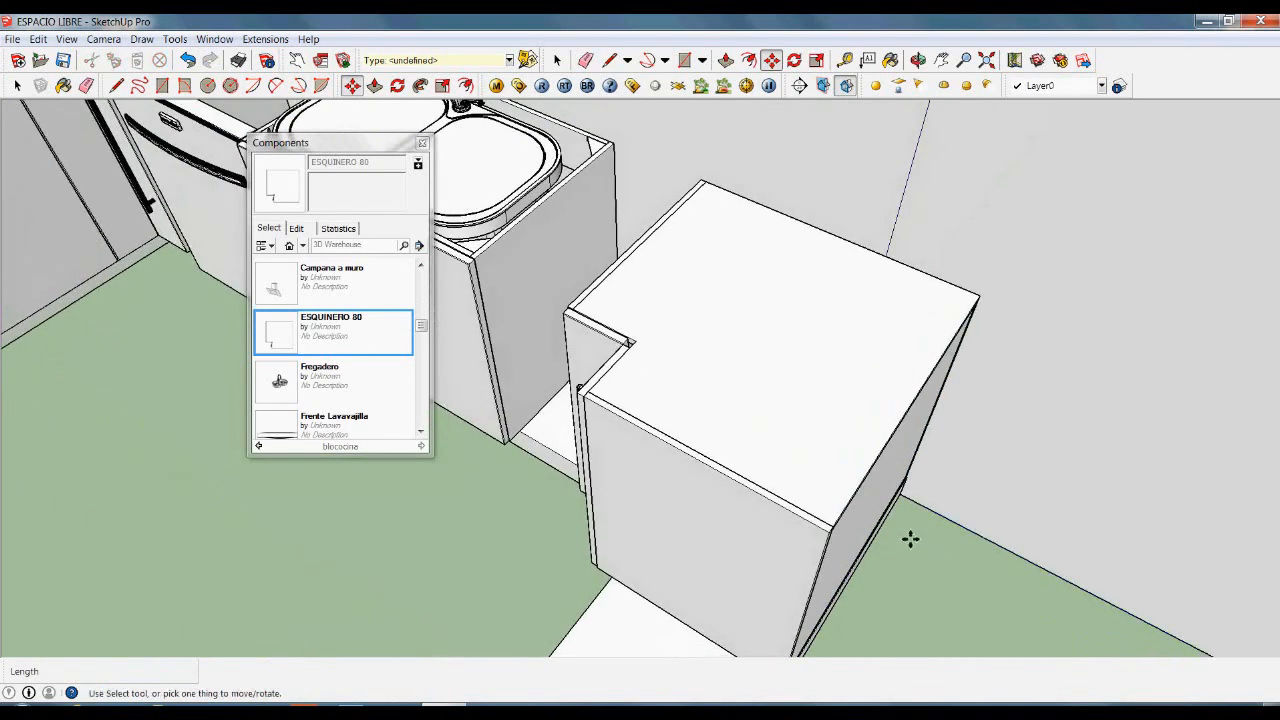
# - Insert the "Botellero" bottle cabinet on the floor and rotate it 90° so its back faces the side wall
pyautogui.moveTo(470, 610); pyautogui.dragTo(367, 405, button='middle')
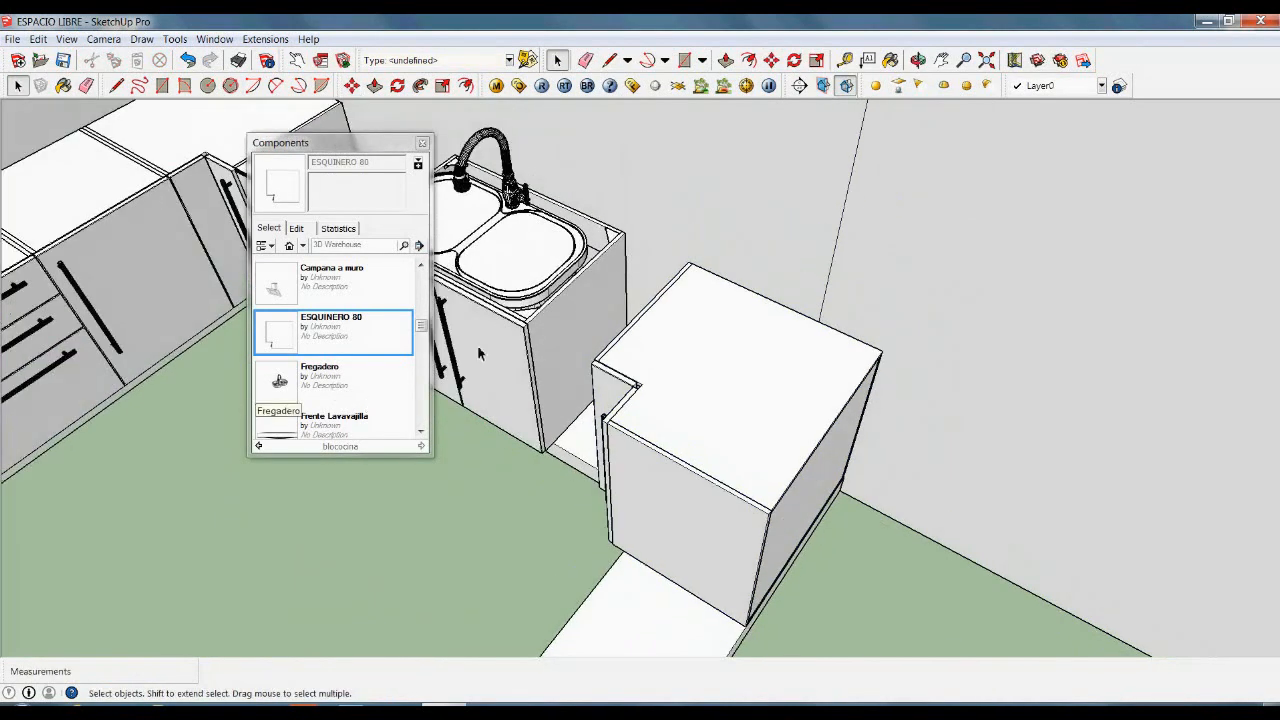
pyautogui.click(422, 431)
pyautogui.scroll(-3, 422, 431)
pyautogui.moveTo(422, 400); pyautogui.dragTo(427, 296)
pyautogui.click(313, 372)
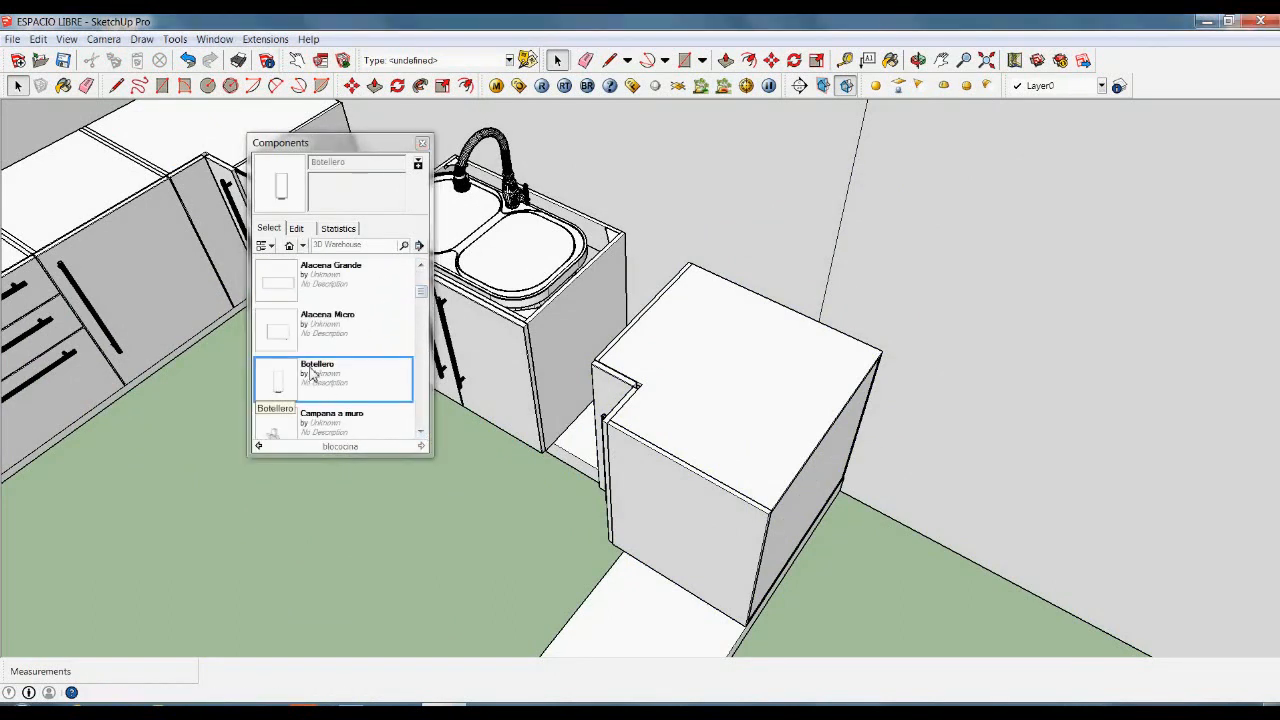
pyautogui.scroll(-3, 671, 500)
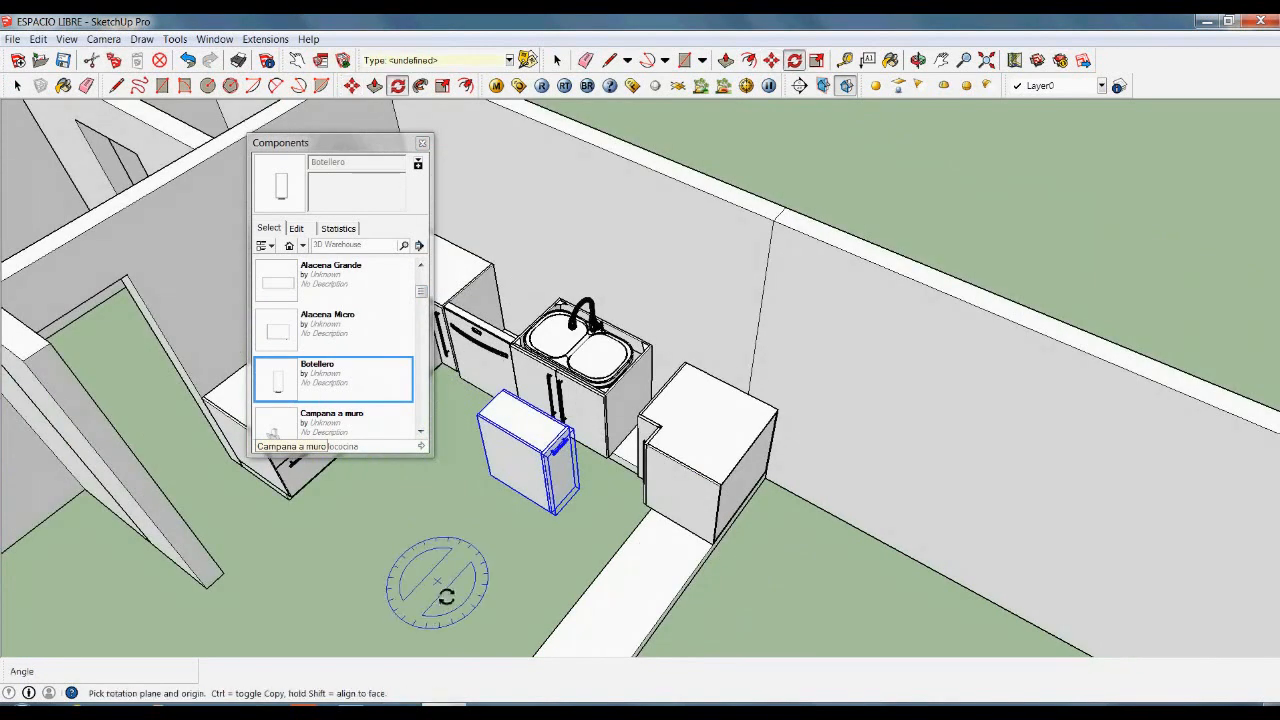
pyautogui.click(487, 560)
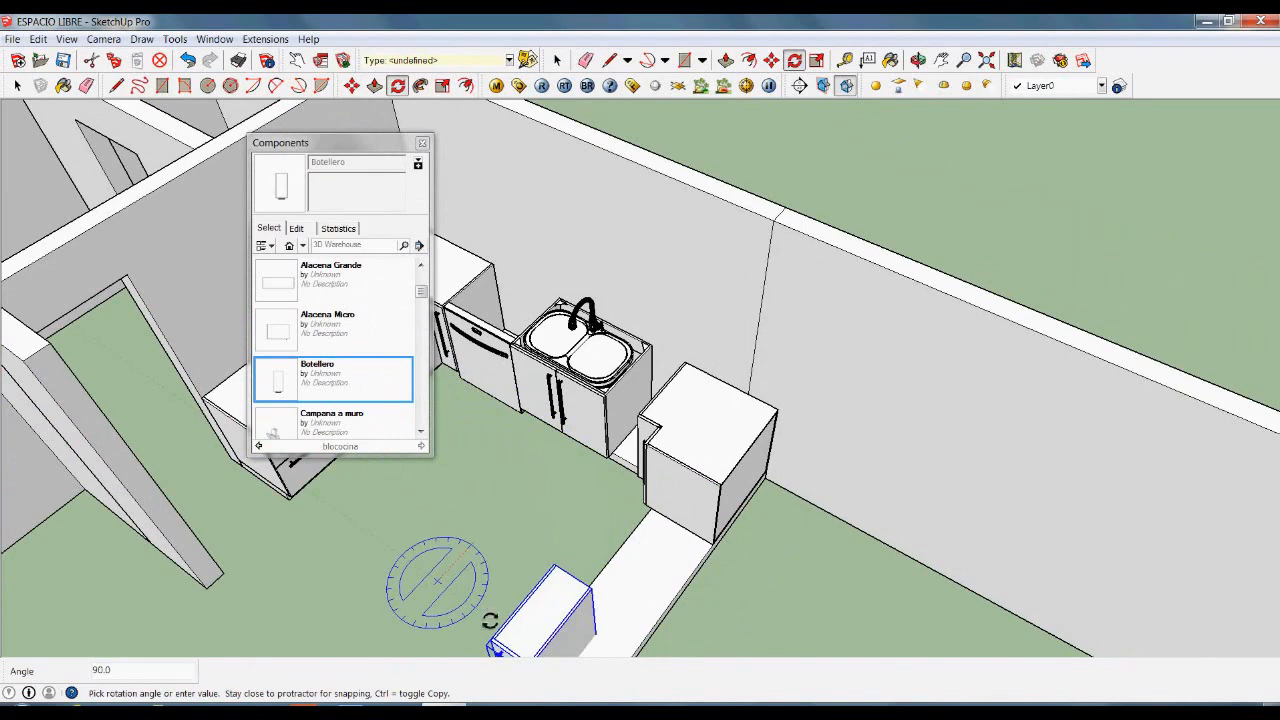
pyautogui.click(490, 620)
# - Move the bottle cabinet by its top back corner onto the sink cabinet's free top back corner
pyautogui.scroll(5, 555, 595)
pyautogui.press('m')
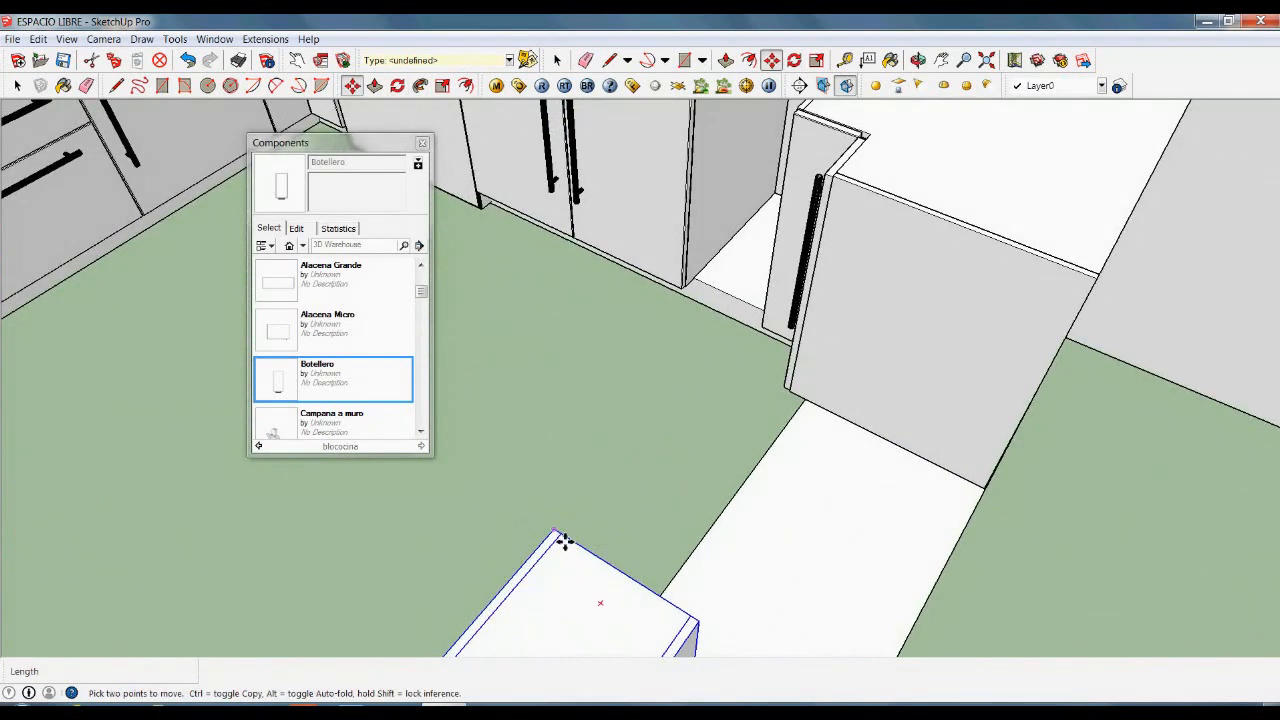
pyautogui.click(562, 541)
pyautogui.scroll(-5, 597, 605)
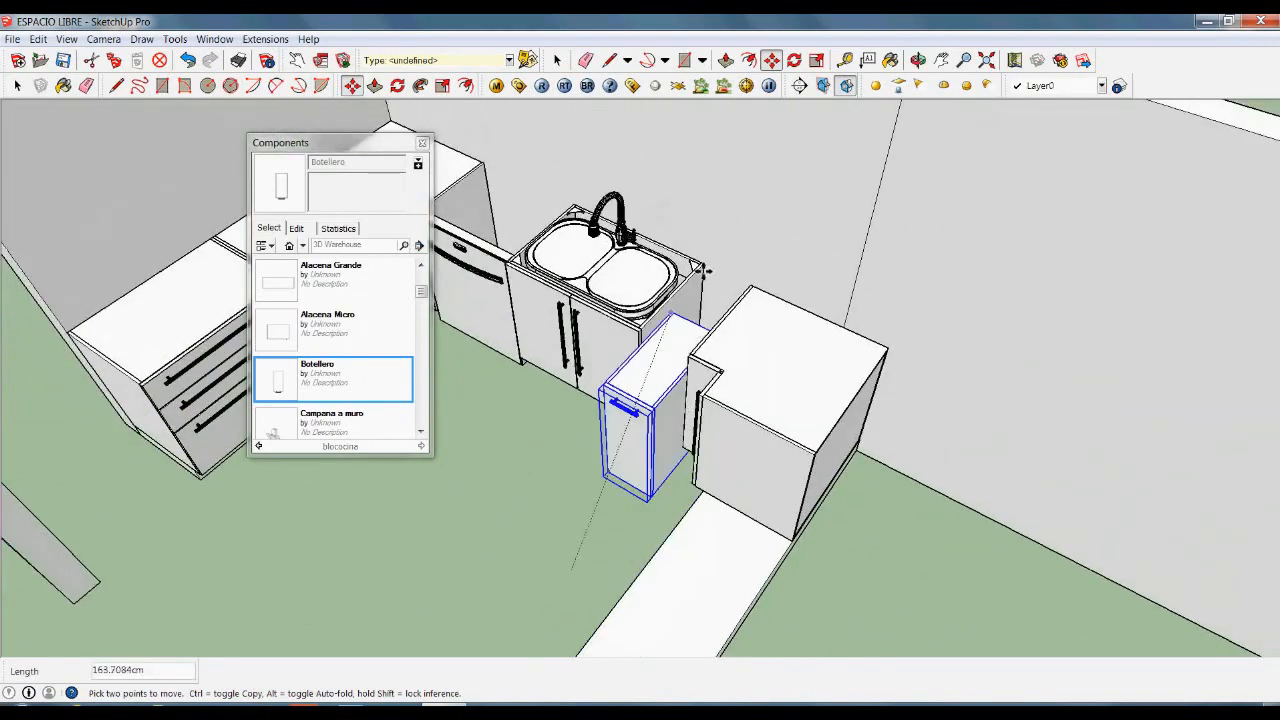
pyautogui.scroll(4, 702, 275)
pyautogui.scroll(5, 716, 301)
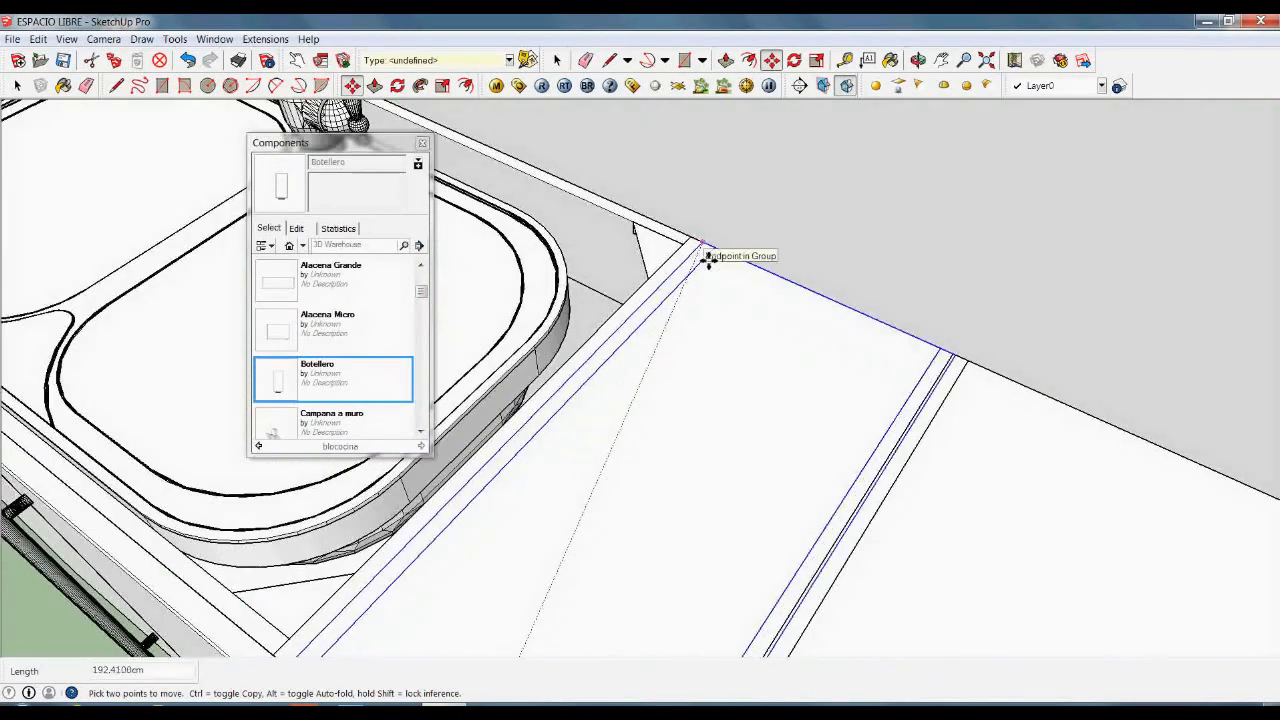
pyautogui.click(707, 258)
pyautogui.scroll(-8, 760, 330)
pyautogui.press('space')
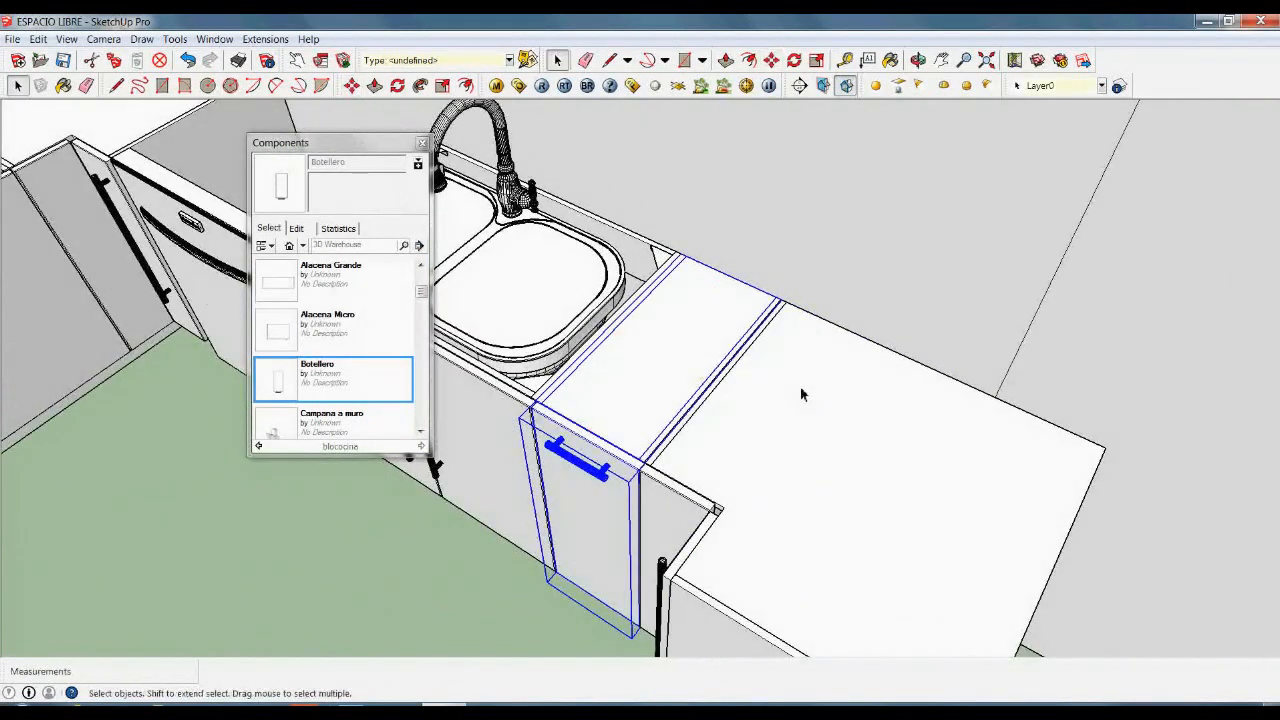
# - Move the corner cabinet beside the bottle cabinet so their top back corners meet
pyautogui.click(800, 394)
pyautogui.press('m')
pyautogui.click(338, 557)
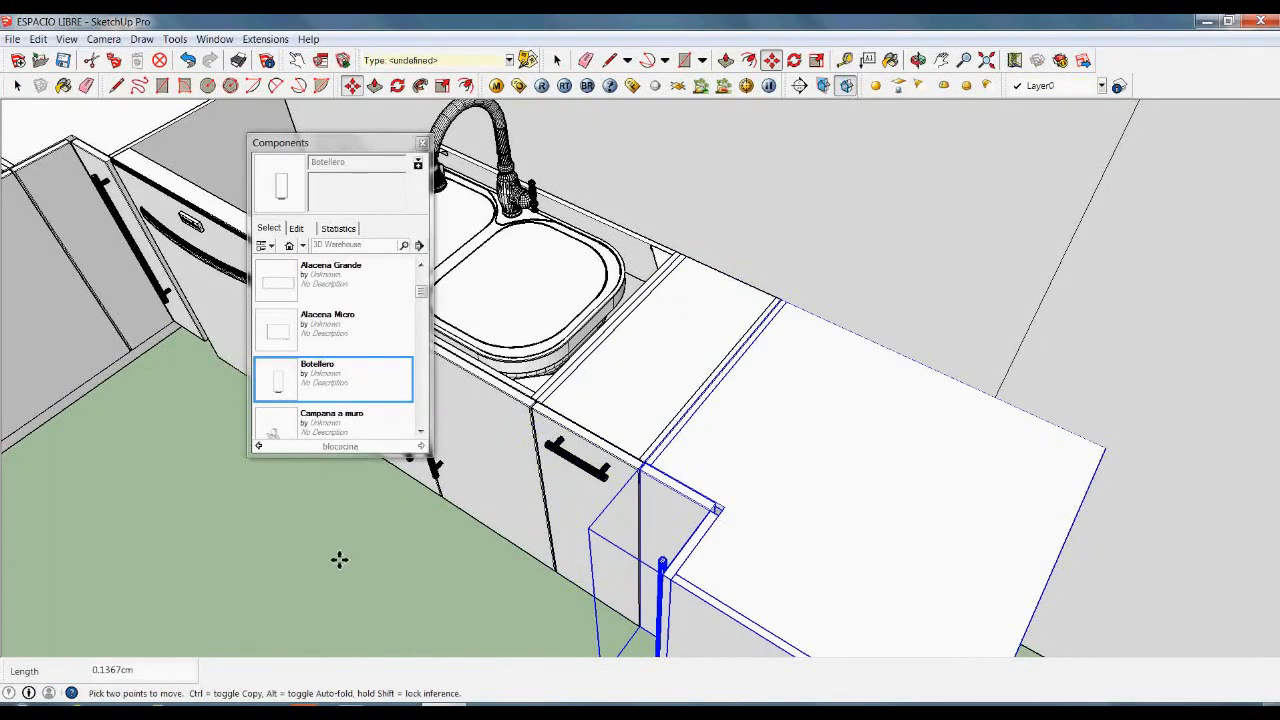
pyautogui.scroll(5, 843, 365)
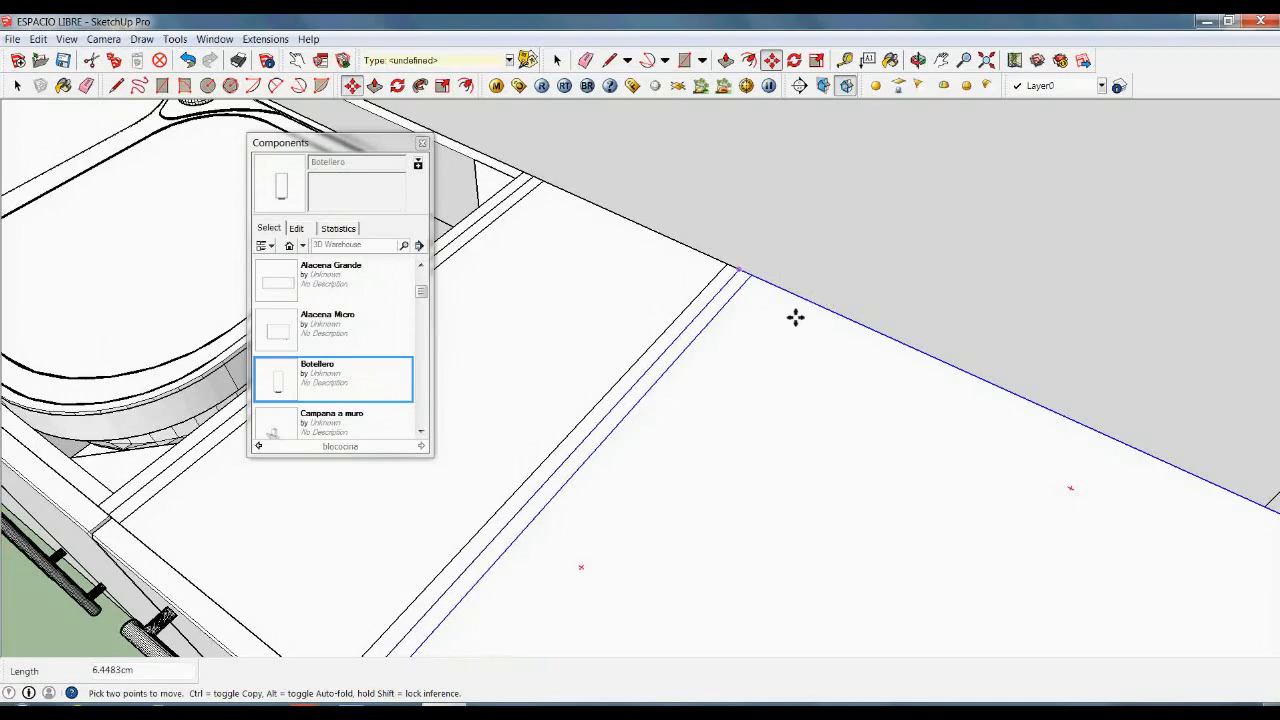
pyautogui.click(795, 317)
pyautogui.scroll(-8, 795, 317)
pyautogui.press('space')
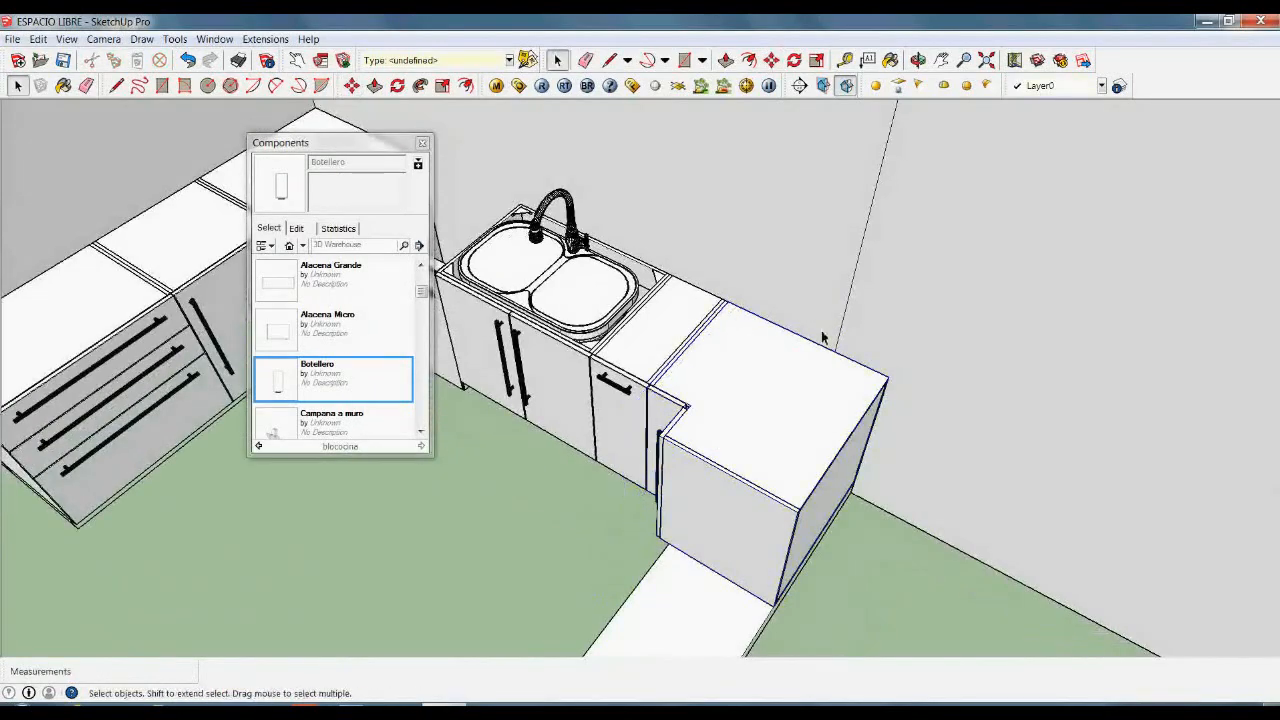
# - Insert a "Gabinete 3 cajones" drawer cabinet on the open floor and rotate it so its drawers face the kitchen interior
pyautogui.scroll(-6, 560, 430)
pyautogui.moveTo(486, 463); pyautogui.dragTo(800, 465, button='middle')
pyautogui.scroll(-5, 423, 293)
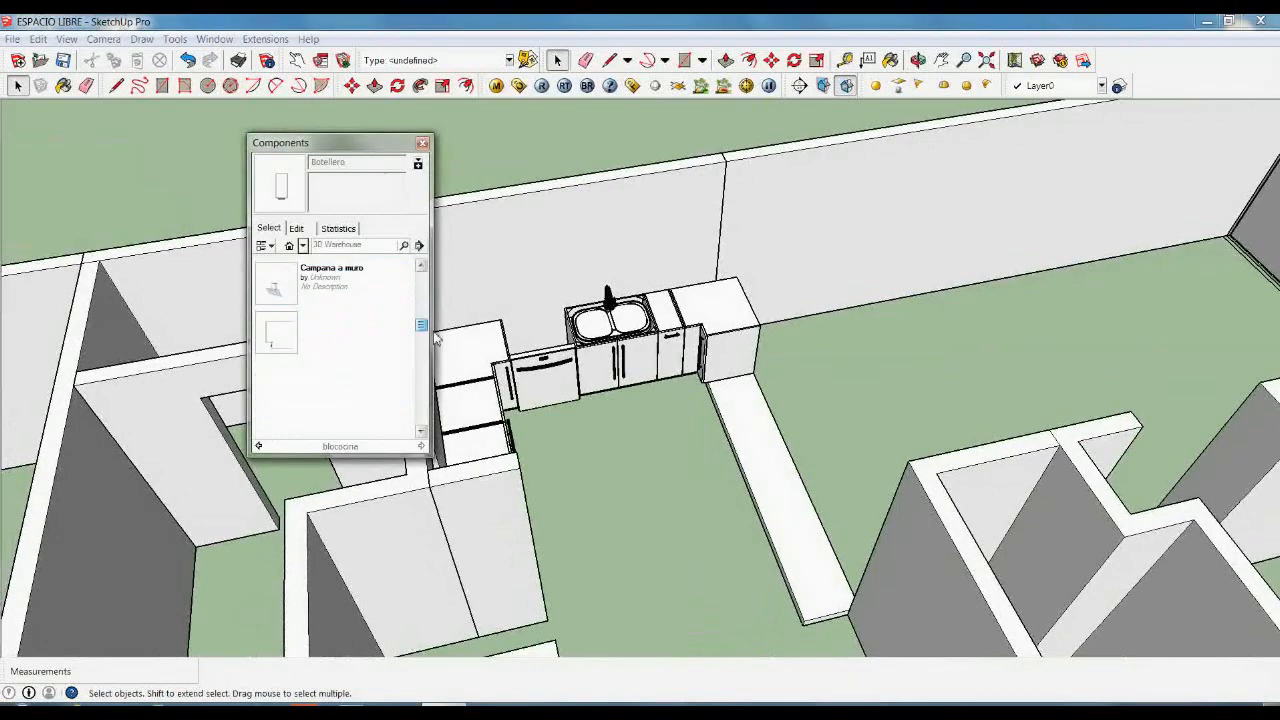
pyautogui.click(338, 340)
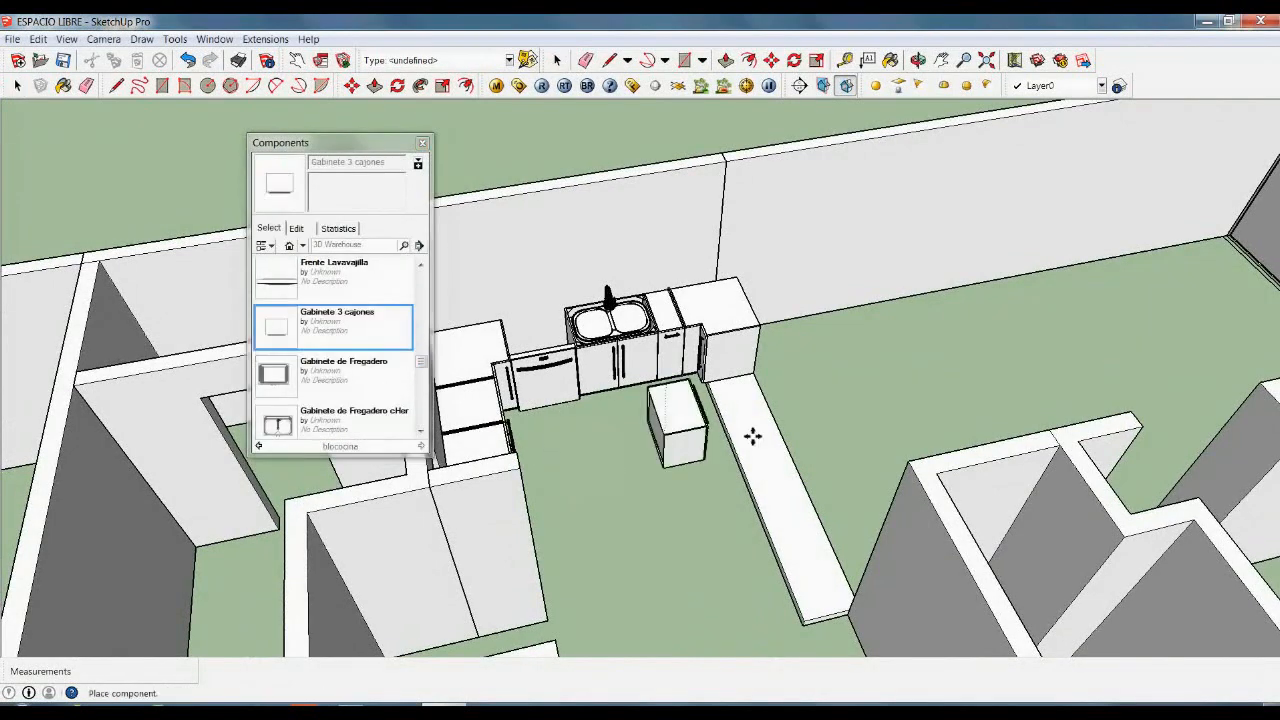
pyautogui.press('q')
pyautogui.click(1007, 344)
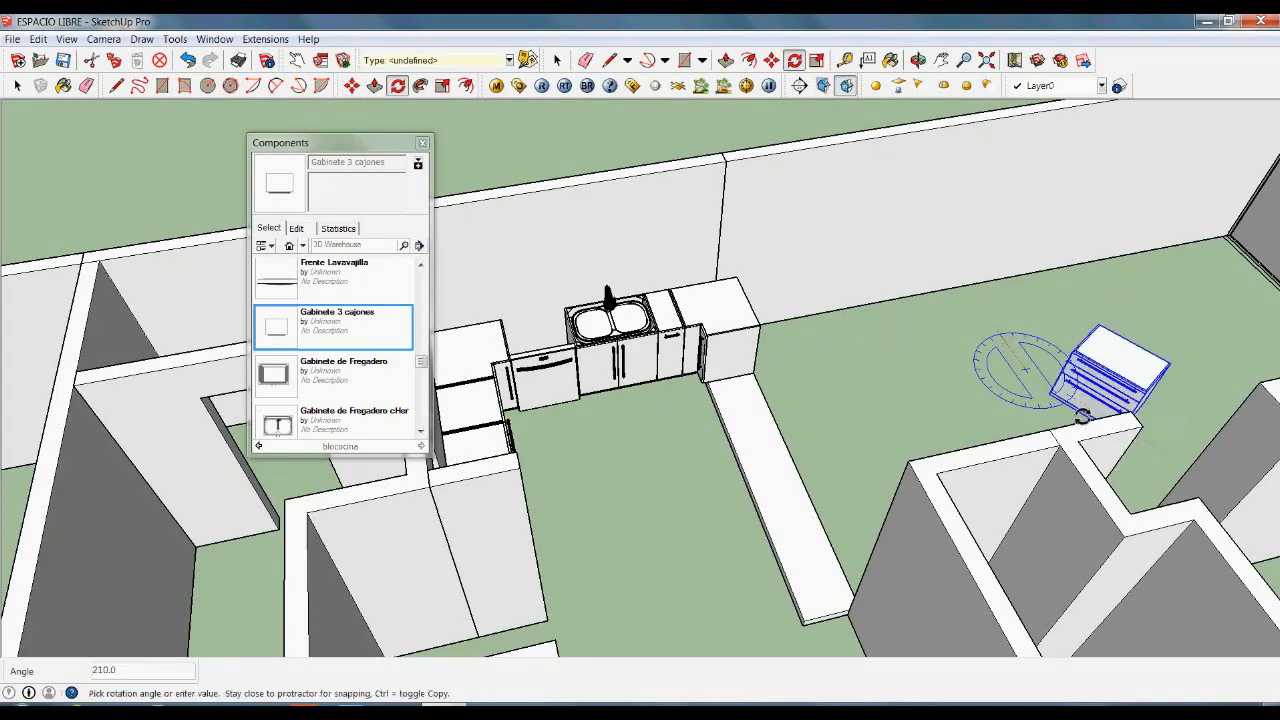
pyautogui.click(1071, 425)
# - Move the drawer cabinet by its top back corner onto the corner cabinet's free top outer corner, above the last plinth arm
pyautogui.scroll(6, 1140, 390)
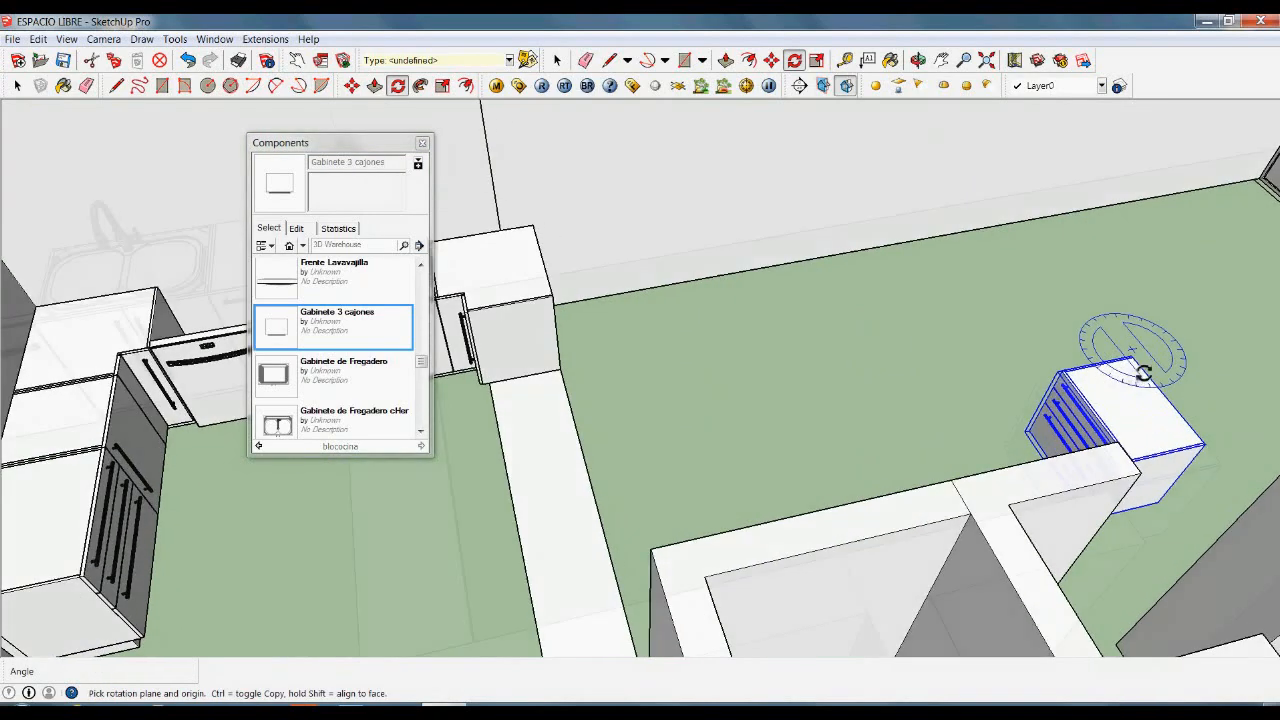
pyautogui.scroll(6, 1136, 369)
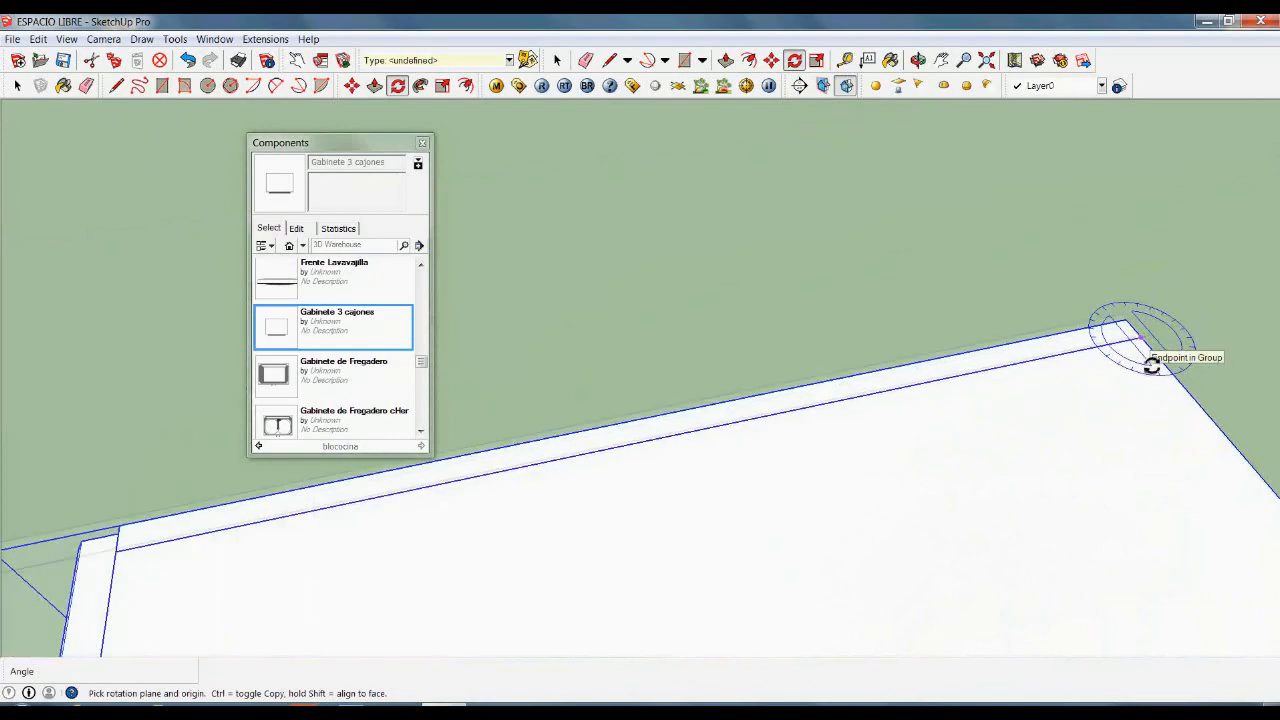
pyautogui.press('m')
pyautogui.scroll(-8, 1234, 391)
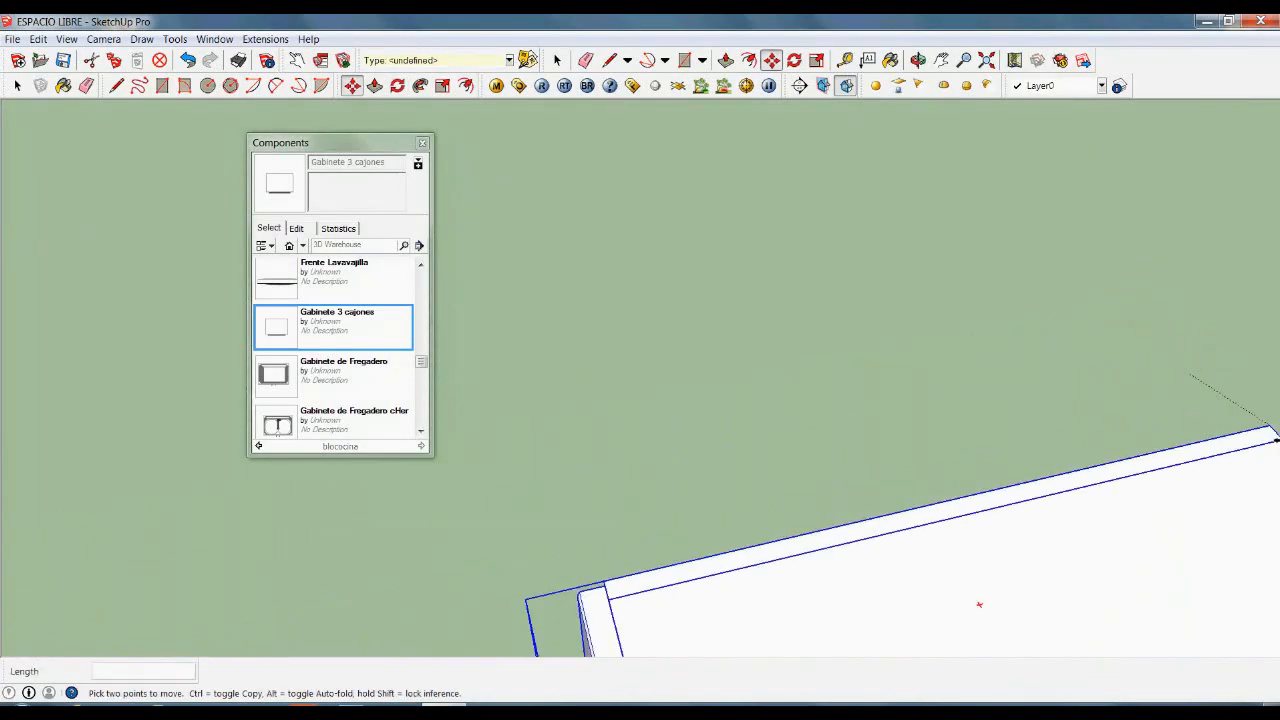
pyautogui.click(1259, 458)
pyautogui.scroll(-6, 1259, 458)
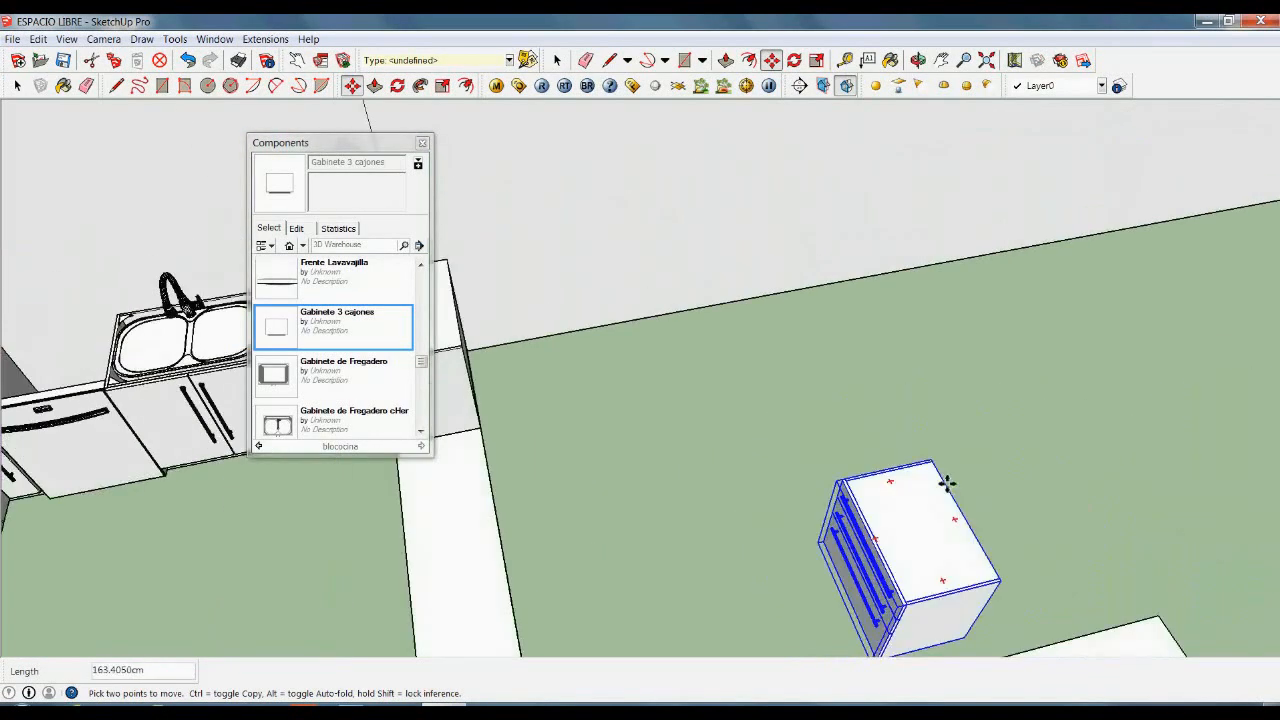
pyautogui.scroll(4, 688, 396)
pyautogui.scroll(4, 690, 392)
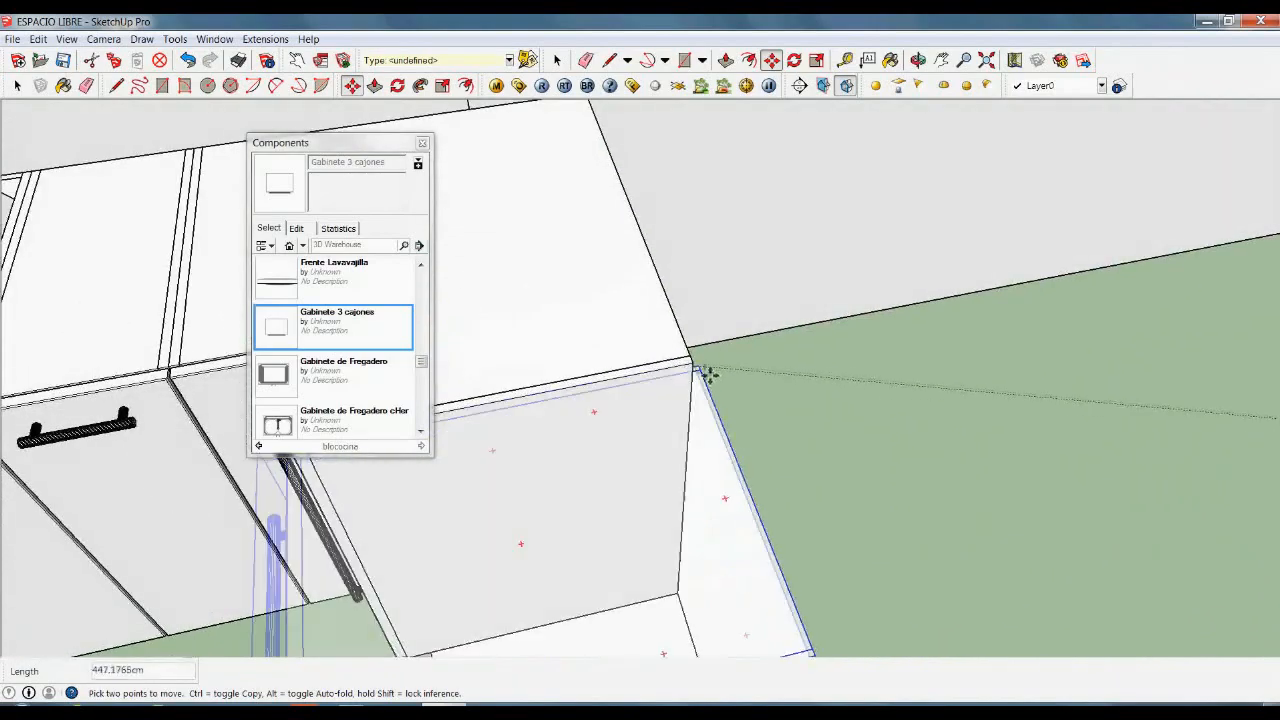
pyautogui.scroll(-8, 722, 516)
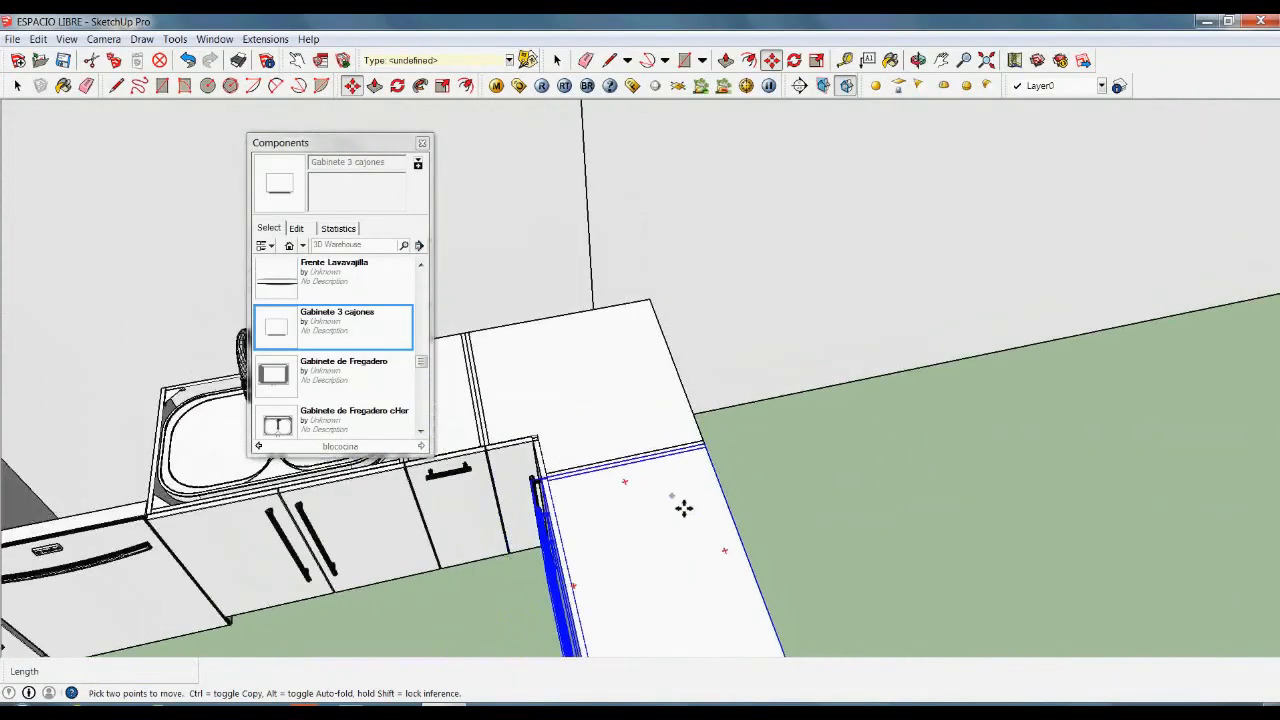
# - Insert a "Gabinete de Fregadero" cabinet on the floor behind the plinth arm and rotate it so its doors face the kitchen interior
pyautogui.moveTo(508, 622); pyautogui.dragTo(614, 423, button='middle')
pyautogui.scroll(-4, 650, 597)
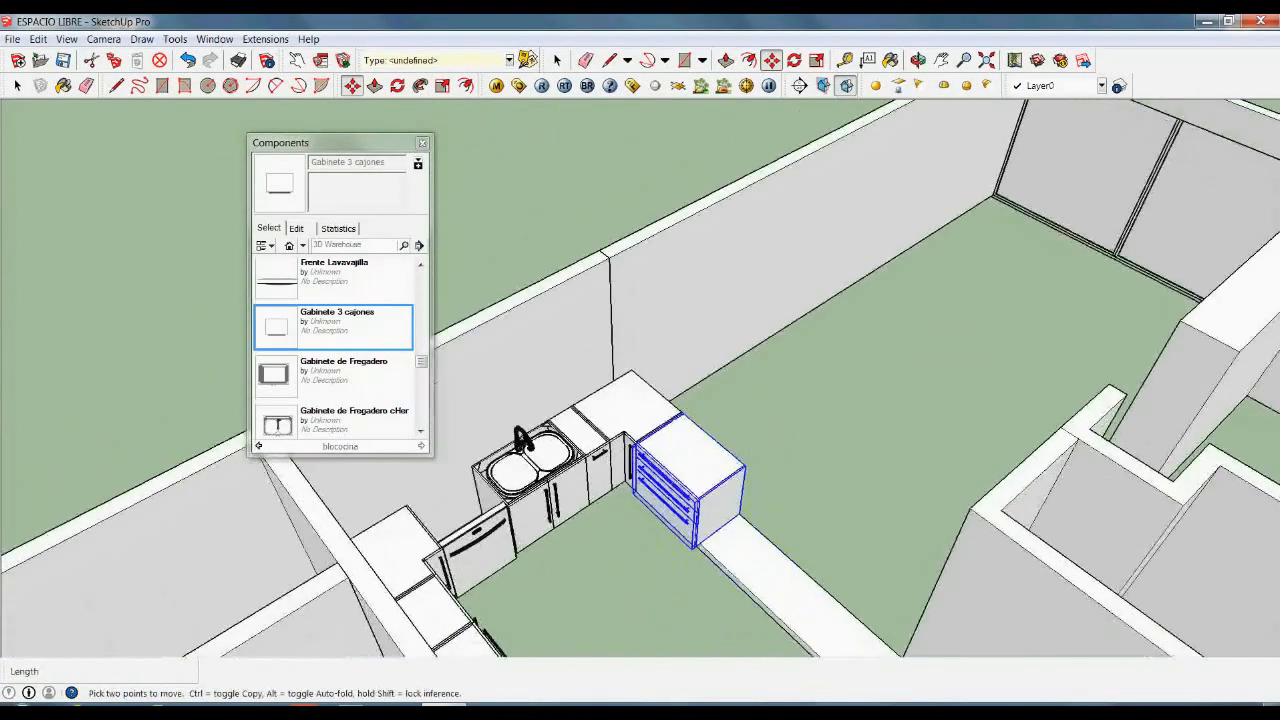
pyautogui.scroll(5, 709, 627)
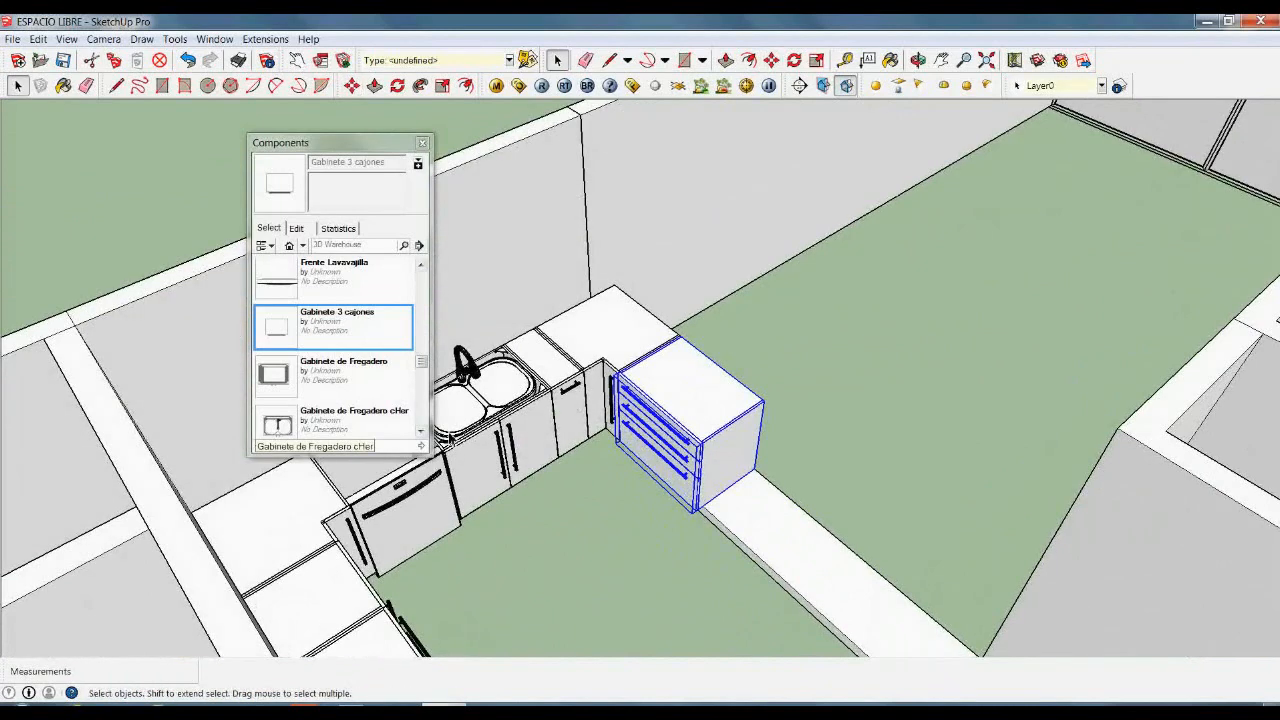
pyautogui.click(278, 376)
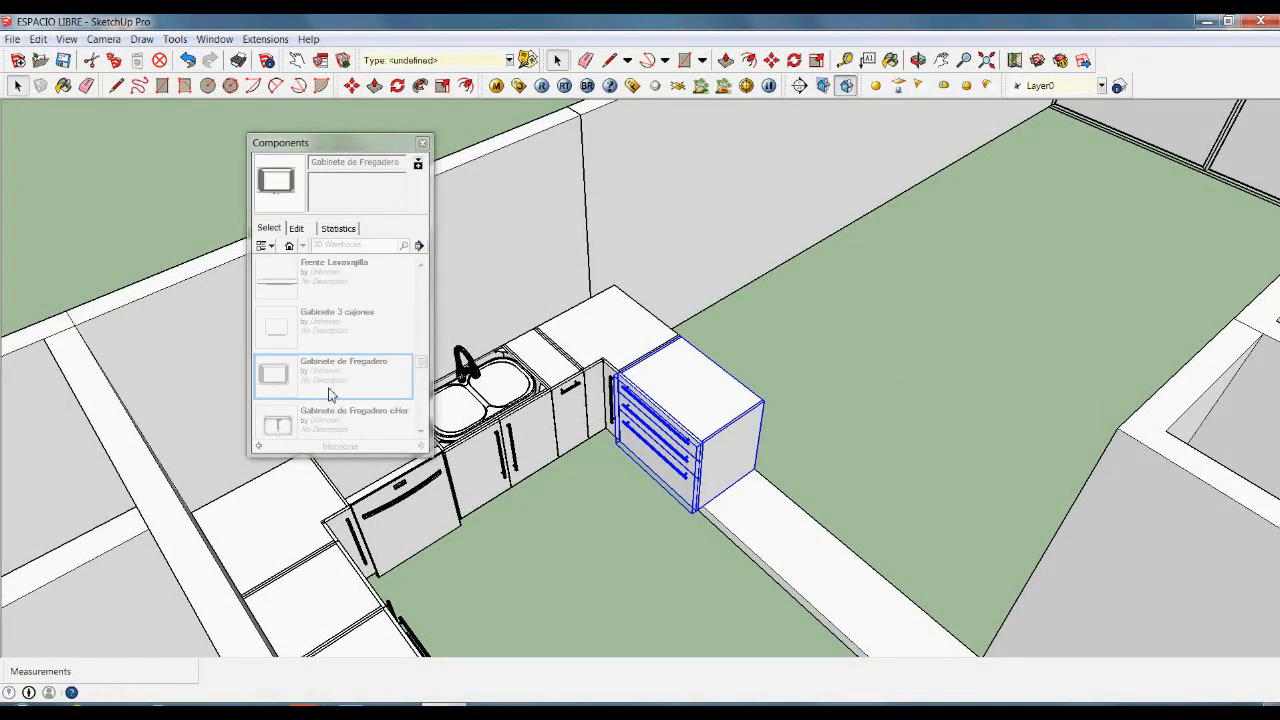
pyautogui.click(897, 437)
pyautogui.press('q')
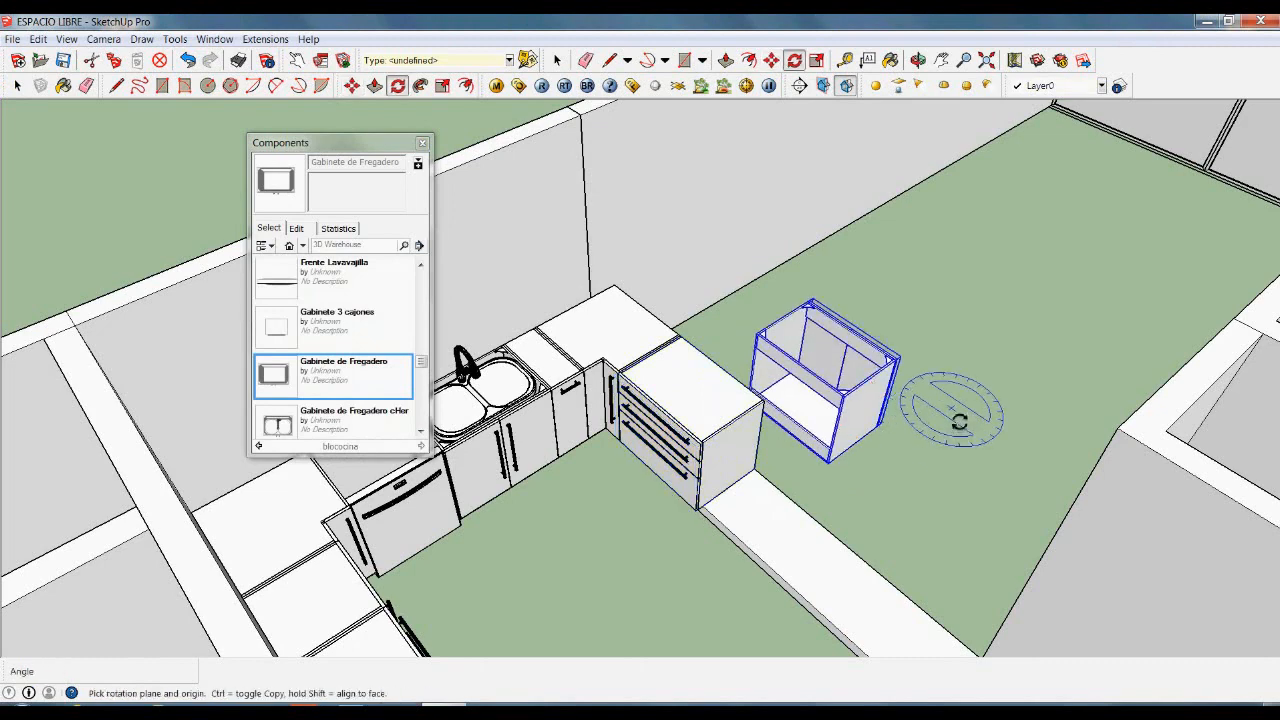
pyautogui.click(920, 392)
pyautogui.click(1011, 454)
# - Move the open-topped two-door cabinet by its top back corner onto the drawer cabinet's free top back corner, and deselect it
pyautogui.scroll(6, 1120, 300)
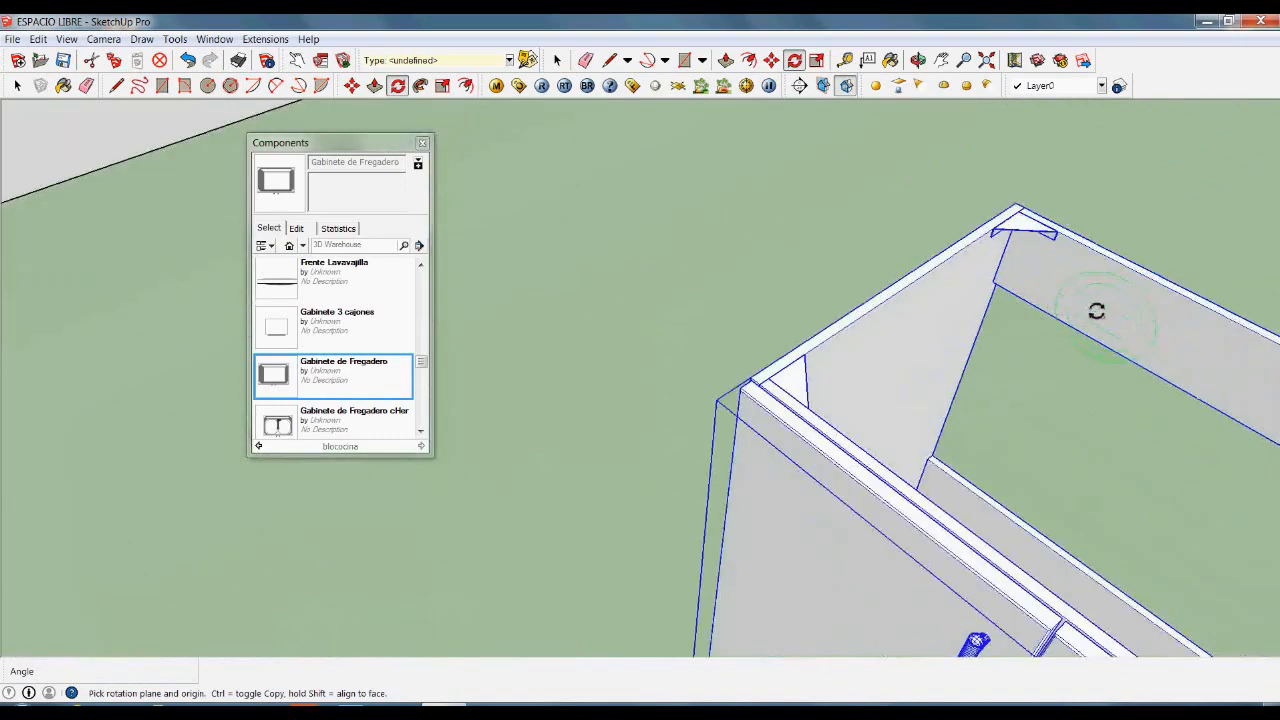
pyautogui.scroll(5, 1014, 223)
pyautogui.press('m')
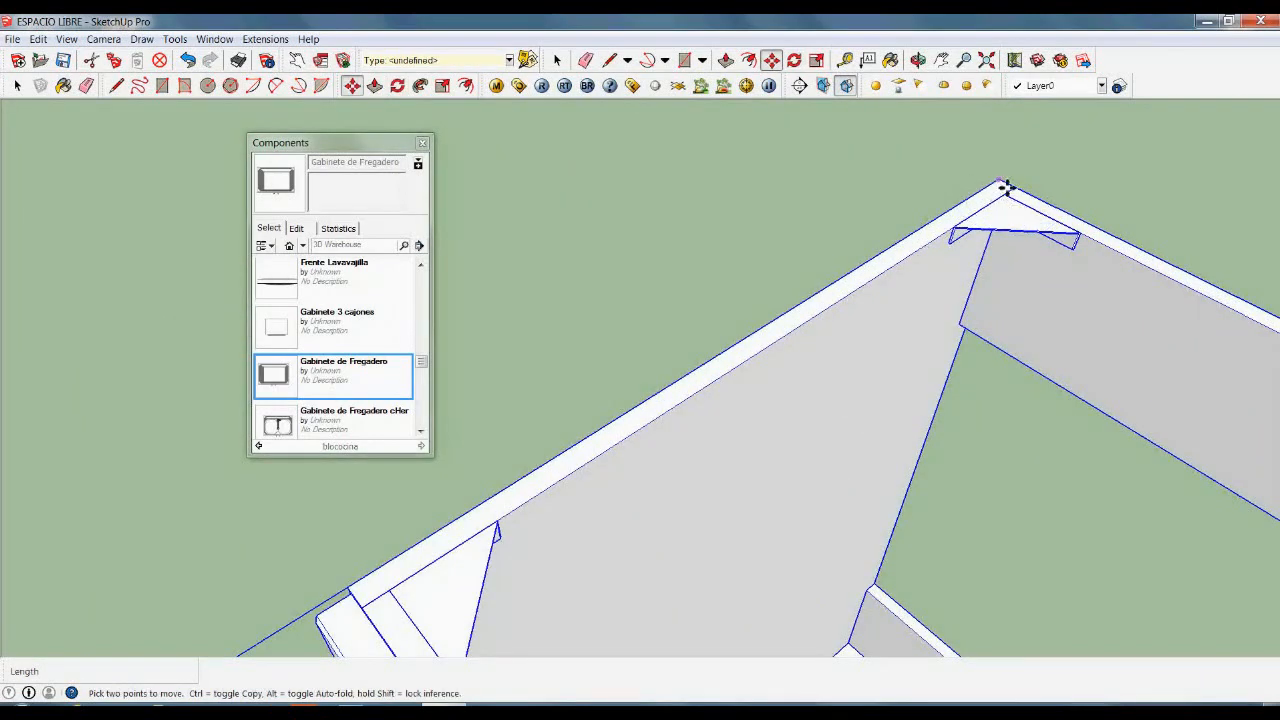
pyautogui.click(1006, 190)
pyautogui.scroll(-8, 1086, 320)
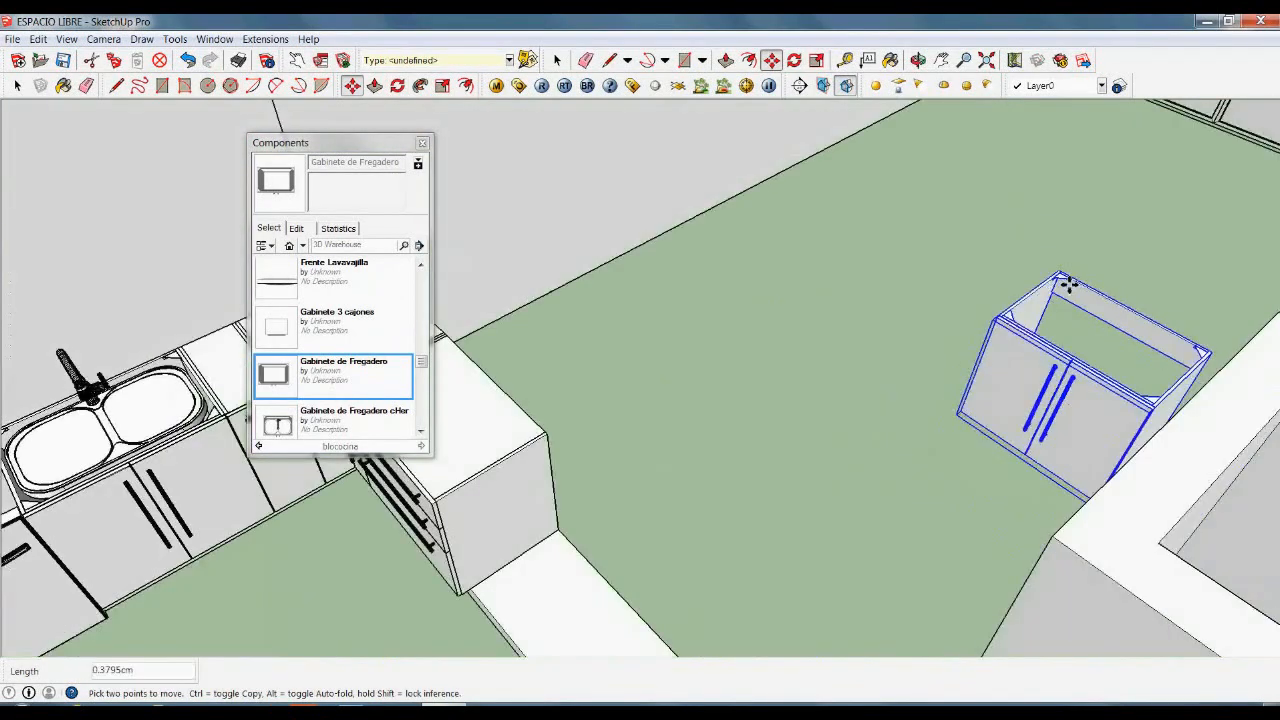
pyautogui.scroll(5, 555, 450)
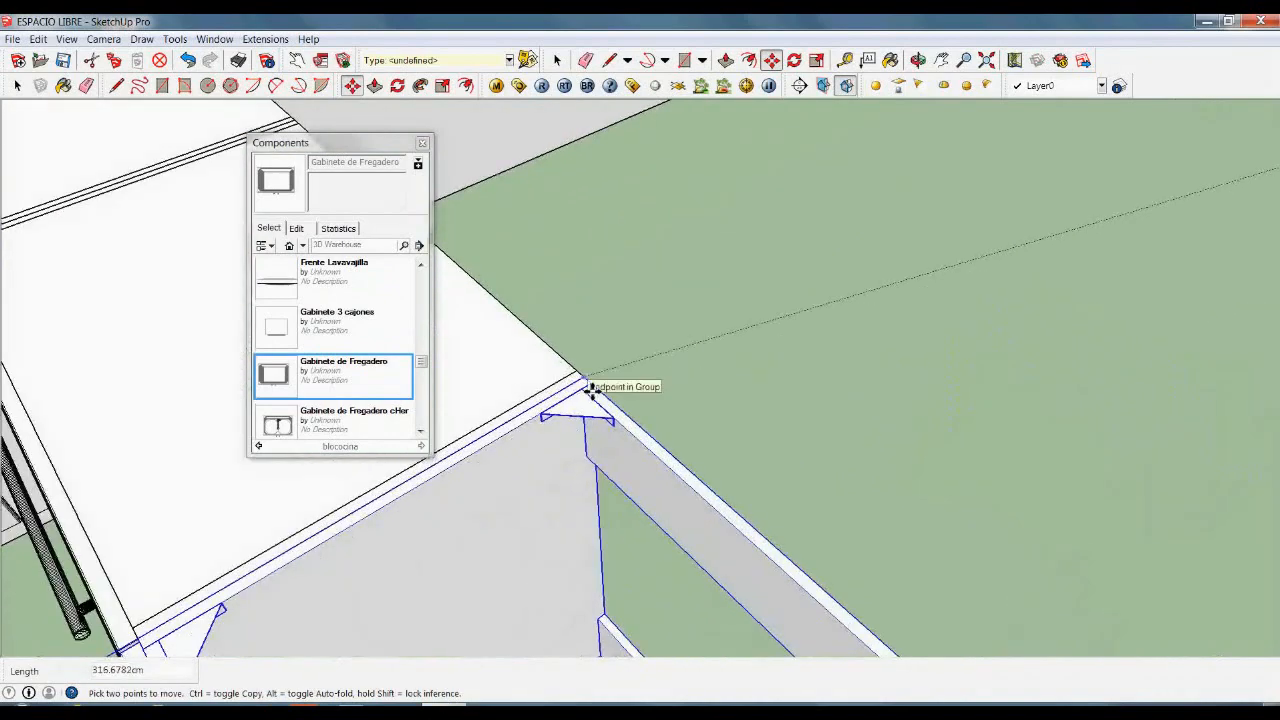
pyautogui.scroll(-8, 579, 461)
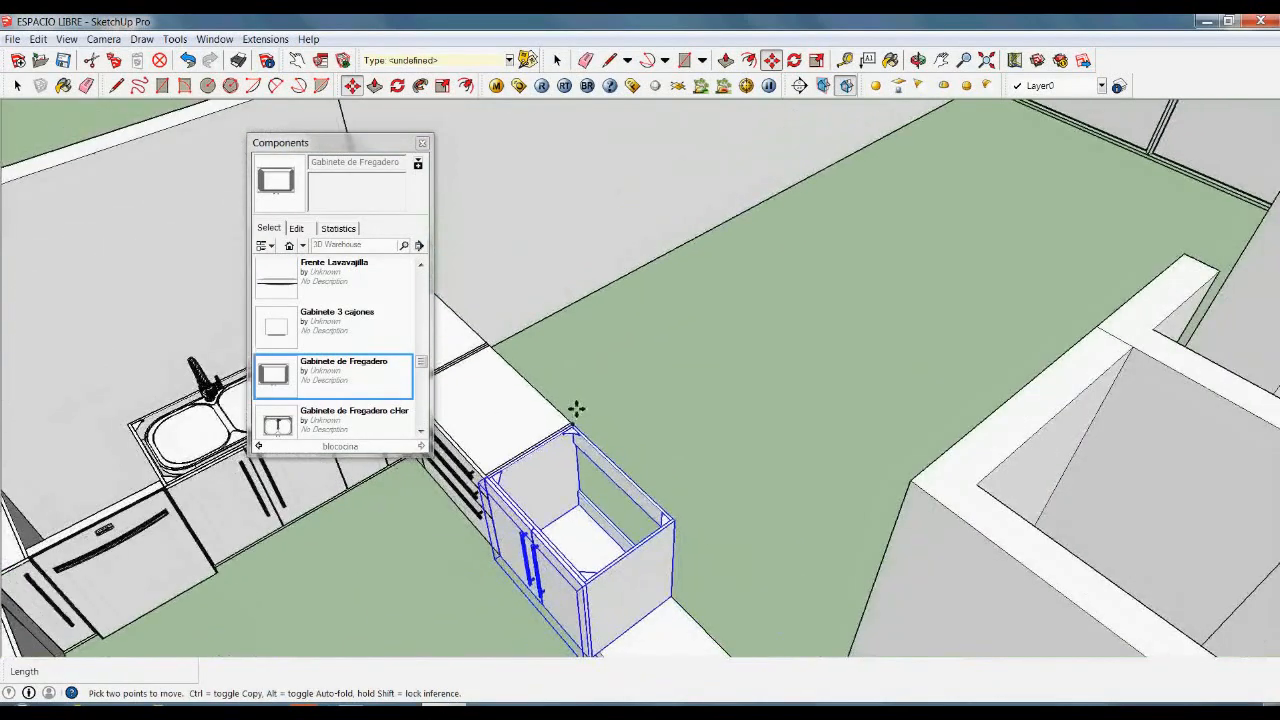
pyautogui.click(469, 606)
# - Insert a second "Botellero" bottle cabinet on the kitchen floor and rotate it 180°
pyautogui.scroll(-4, 608, 440)
pyautogui.moveTo(654, 417); pyautogui.dragTo(585, 492, button='middle')
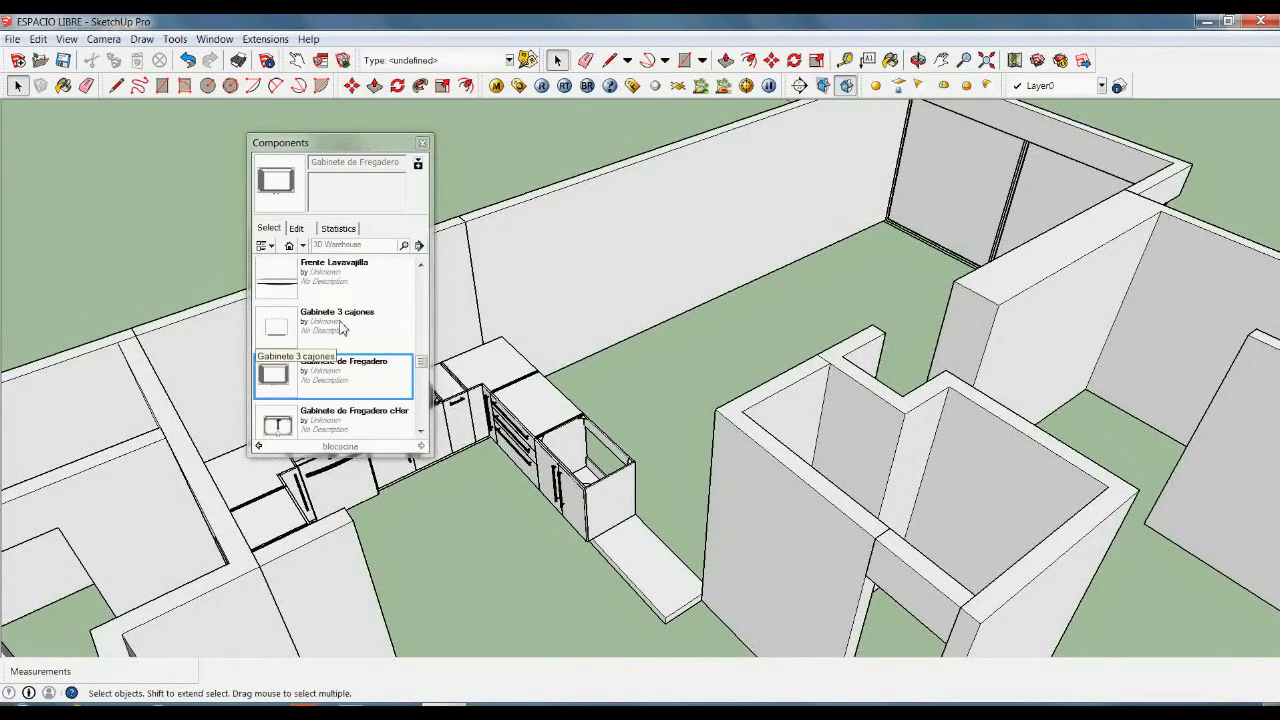
pyautogui.moveTo(422, 366); pyautogui.dragTo(422, 302)
pyautogui.click(286, 356)
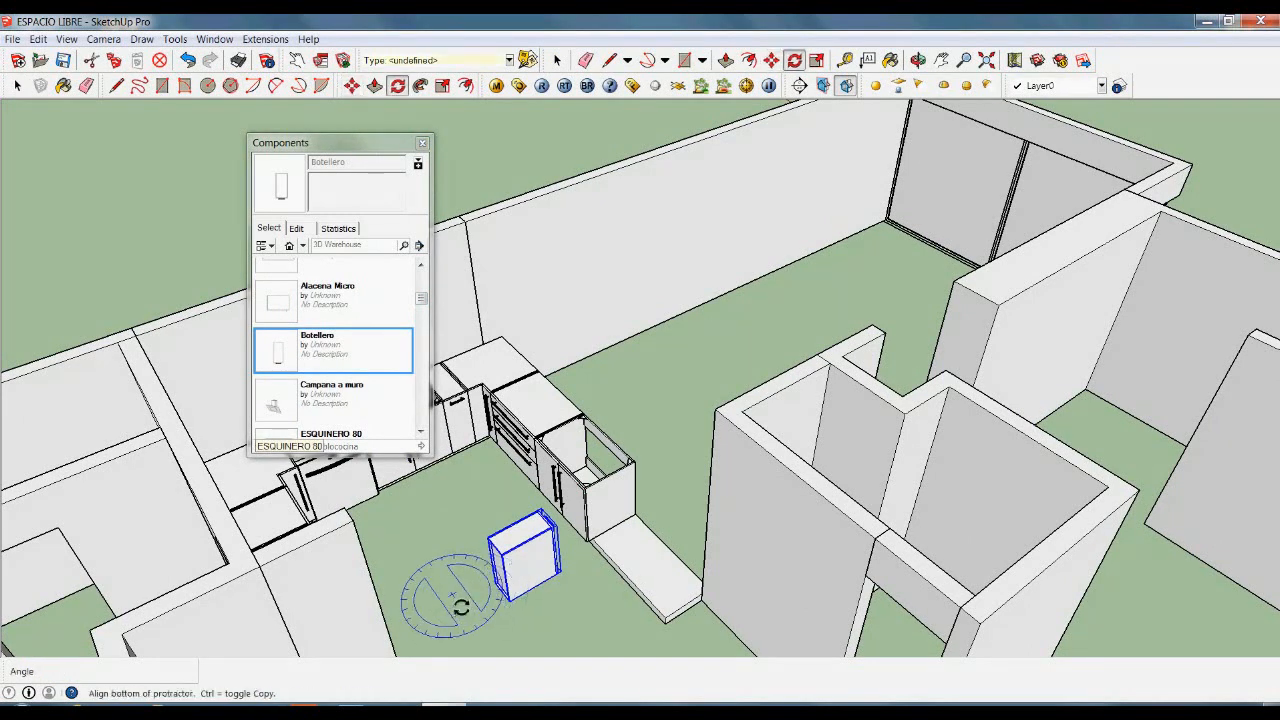
pyautogui.click(440, 567)
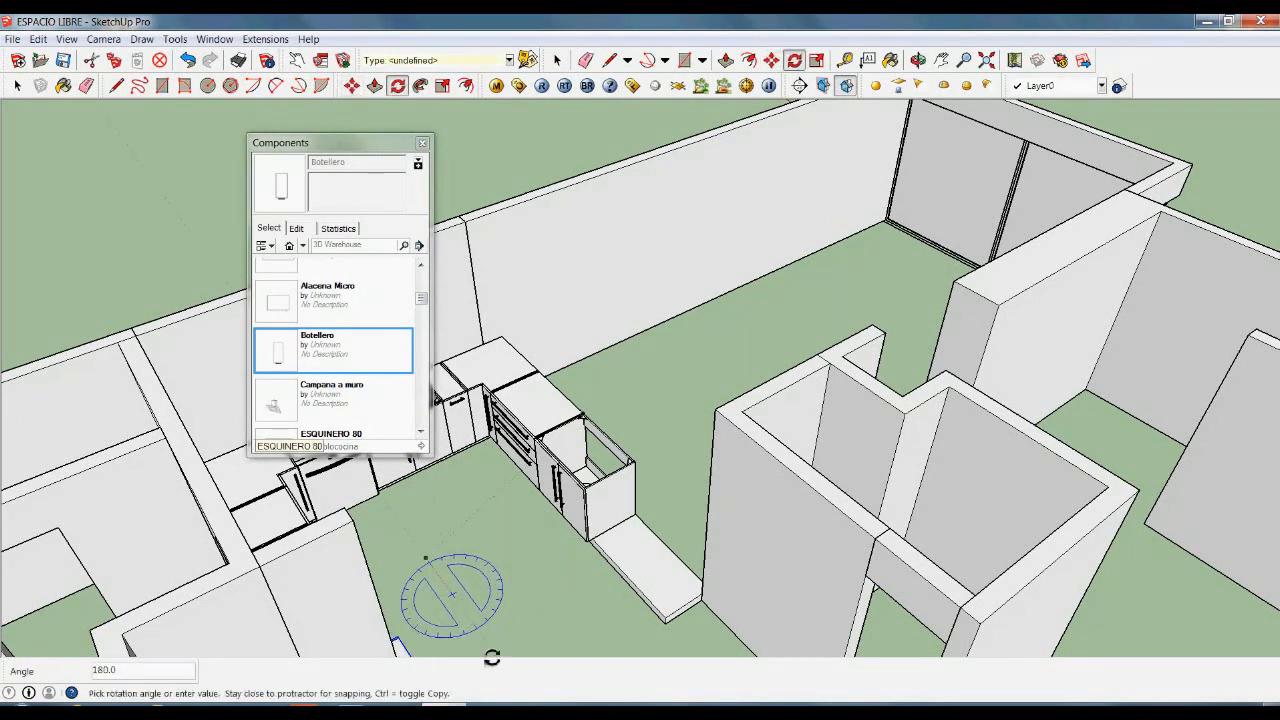
# - Move the second bottle cabinet by its top back corner onto the open-topped two-door cabinet's free top back corner
pyautogui.scroll(10, 397, 652)
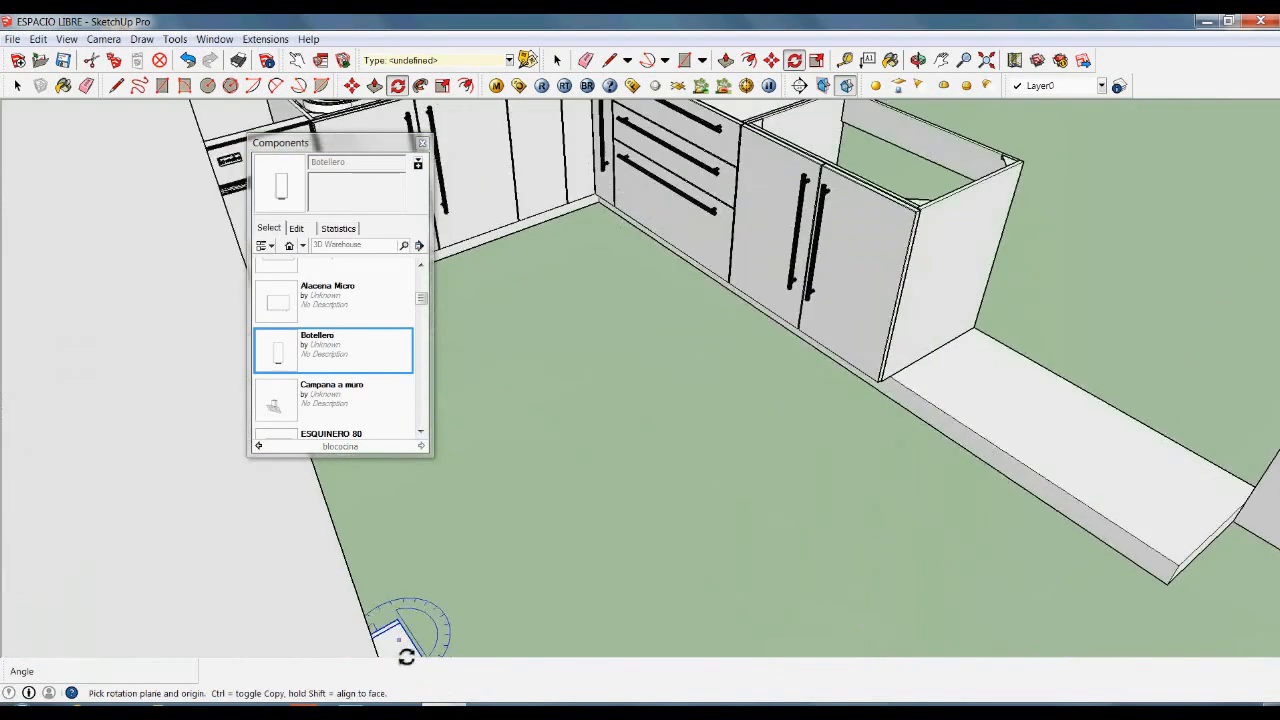
pyautogui.press('m')
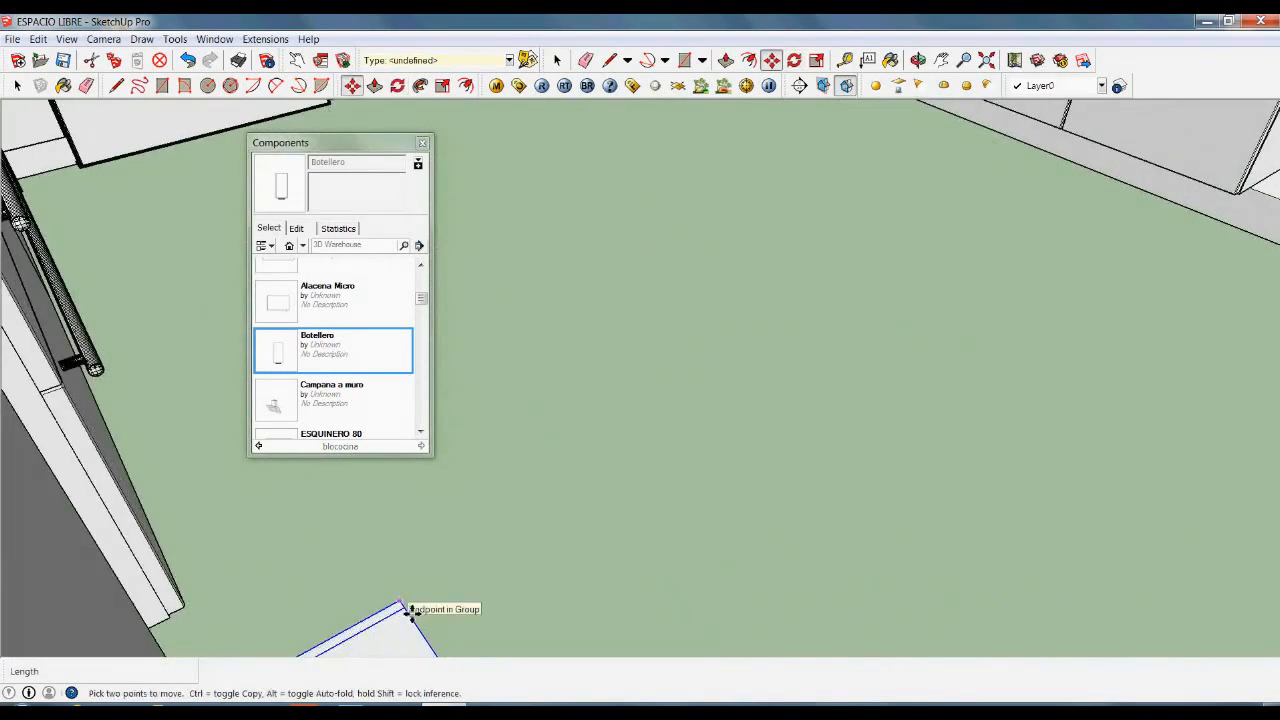
pyautogui.click(410, 611)
pyautogui.scroll(-8, 413, 622)
pyautogui.scroll(3, 1040, 224)
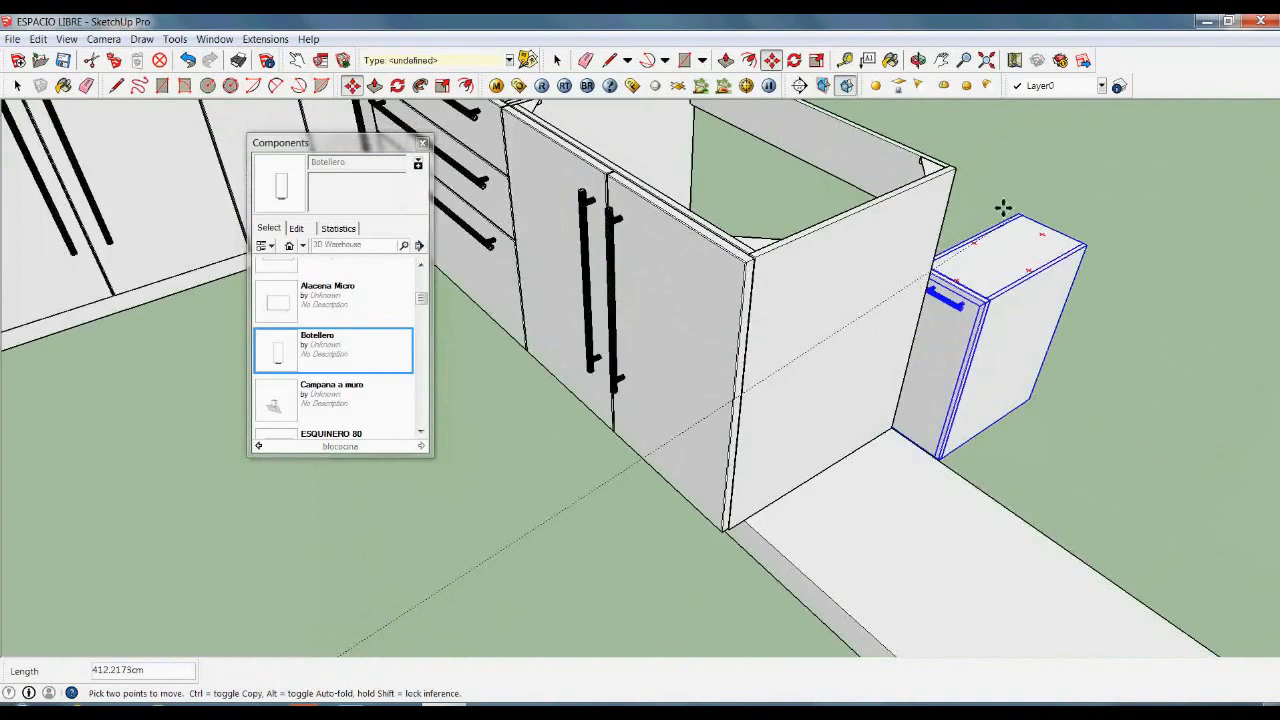
pyautogui.scroll(5, 920, 129)
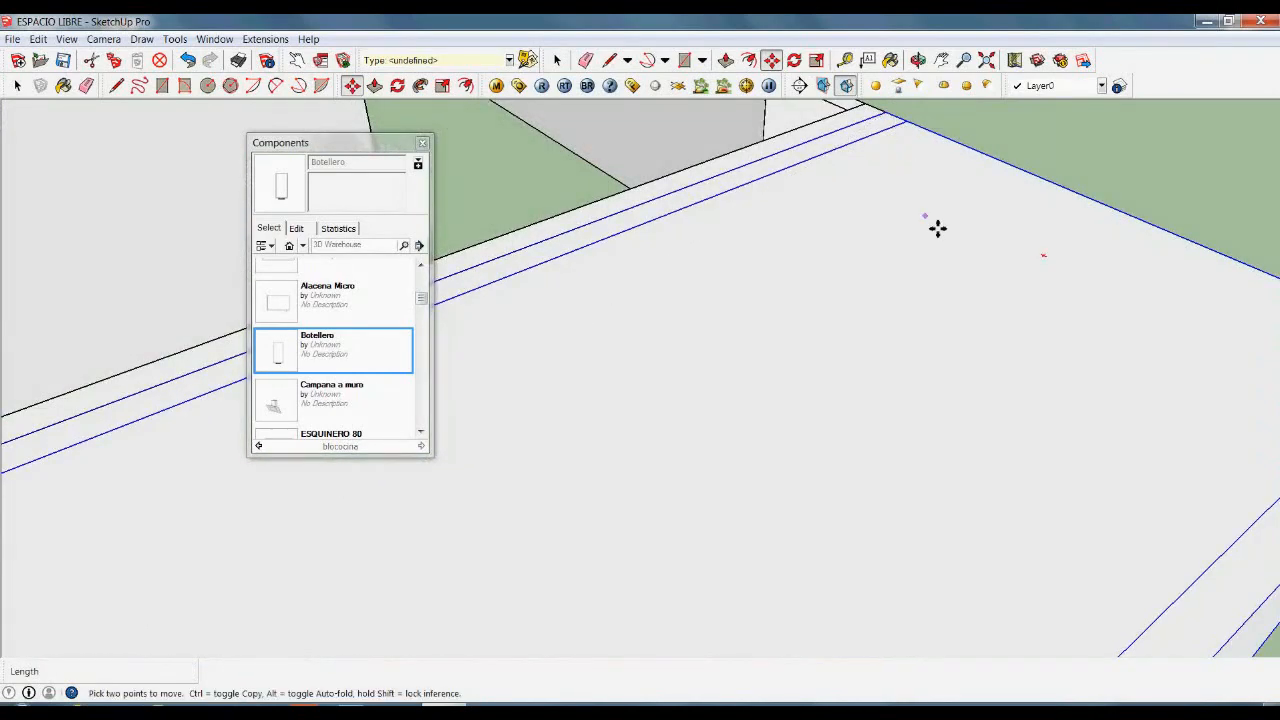
pyautogui.scroll(-6, 937, 228)
# - Insert a "Gabinete 3 cajones" drawer cabinet on the kitchen floor and rotate it 180° so its drawers face the kitchen interior
pyautogui.moveTo(625, 559)
pyautogui.mouseDown(button='middle')
pyautogui.moveTo(715, 365)
pyautogui.moveTo(688, 392)
pyautogui.mouseUp(button='middle')
pyautogui.click(421, 266)
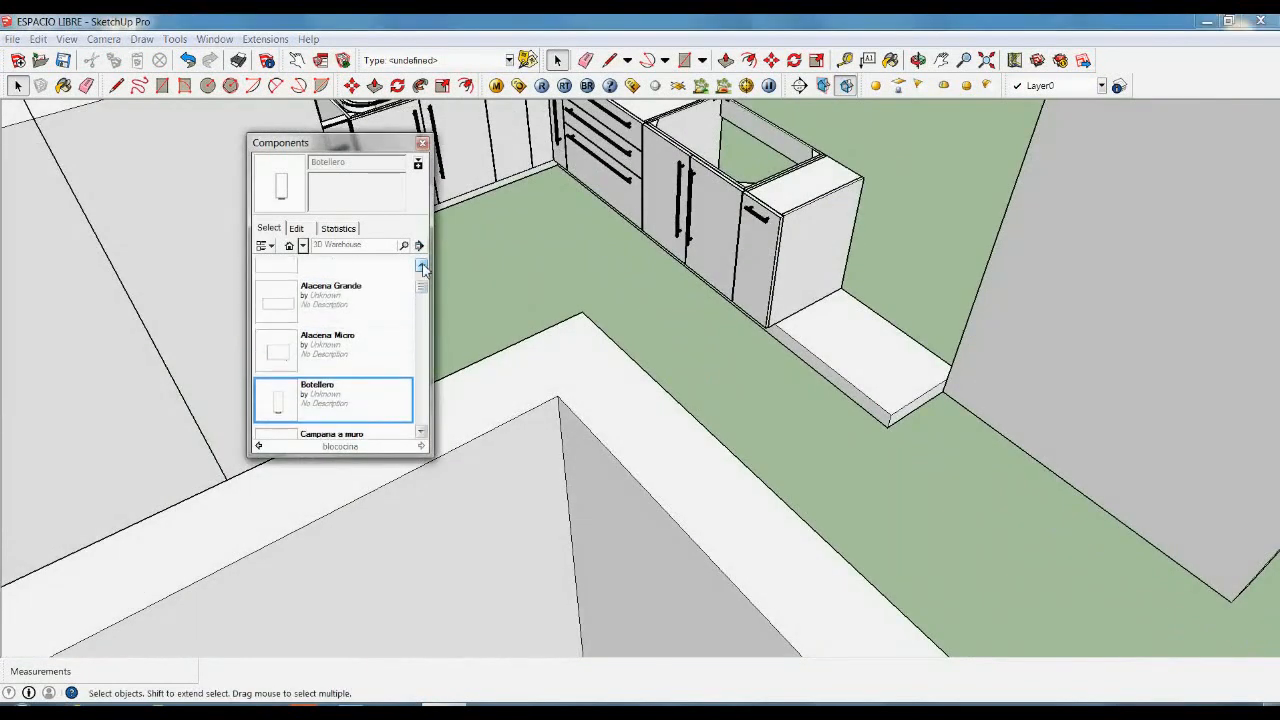
pyautogui.click(421, 266)
pyautogui.moveTo(421, 287); pyautogui.dragTo(430, 350)
pyautogui.click(338, 385)
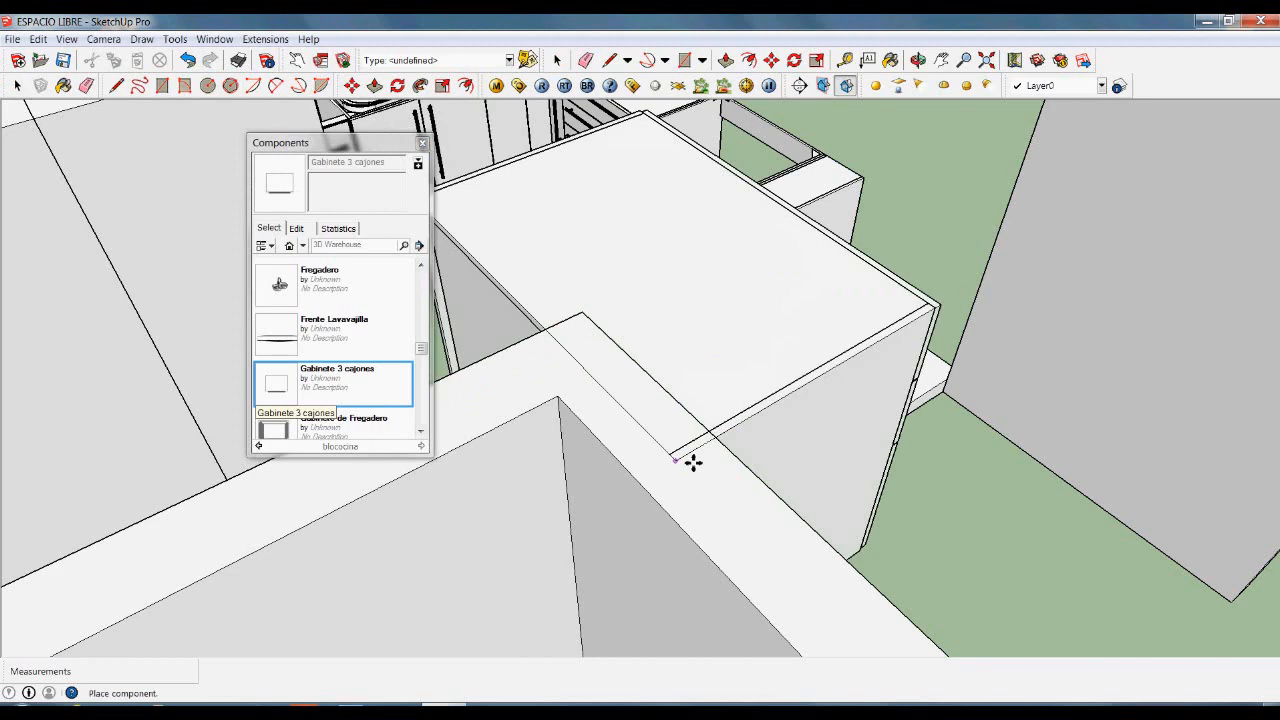
pyautogui.scroll(-2, 643, 380)
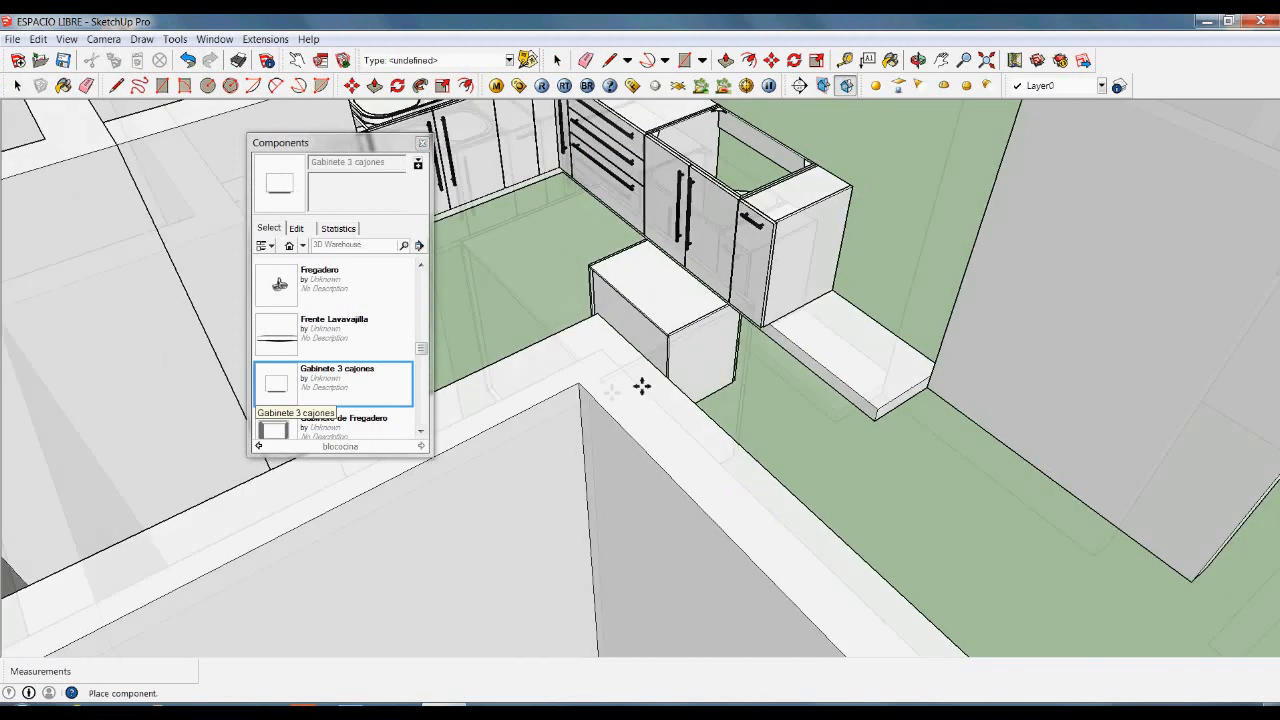
pyautogui.scroll(-3, 646, 366)
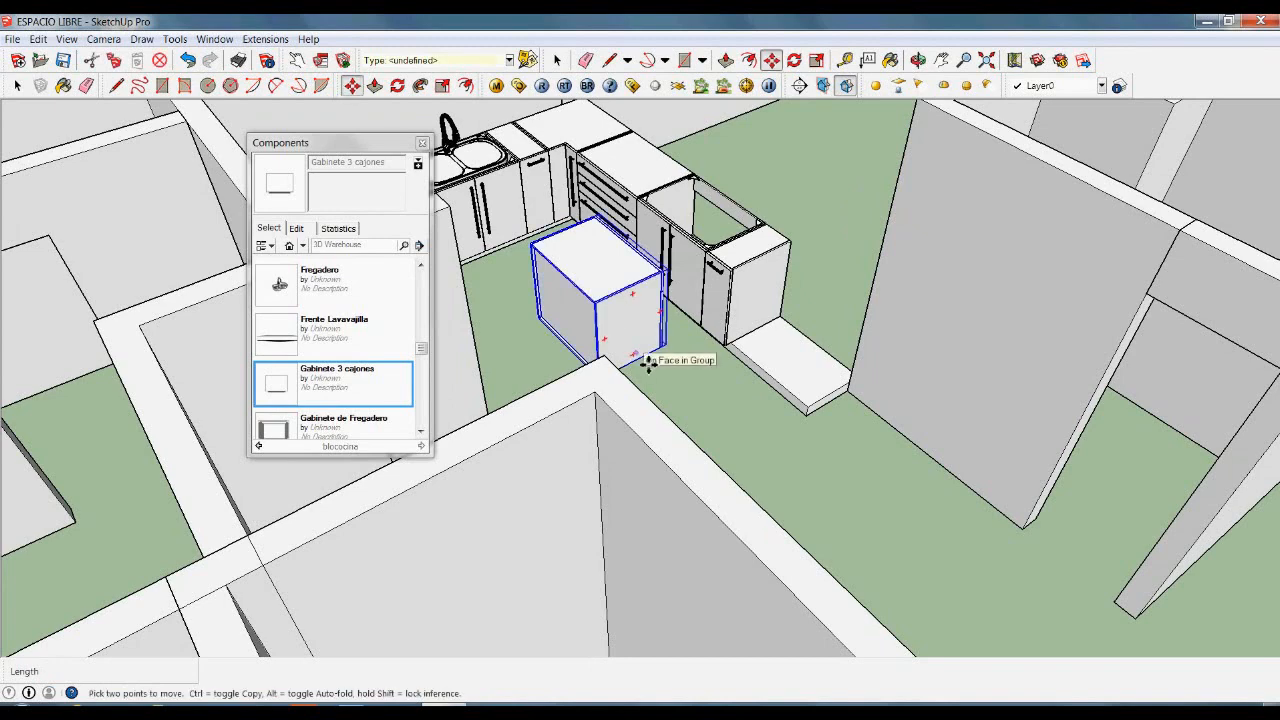
pyautogui.click(690, 390)
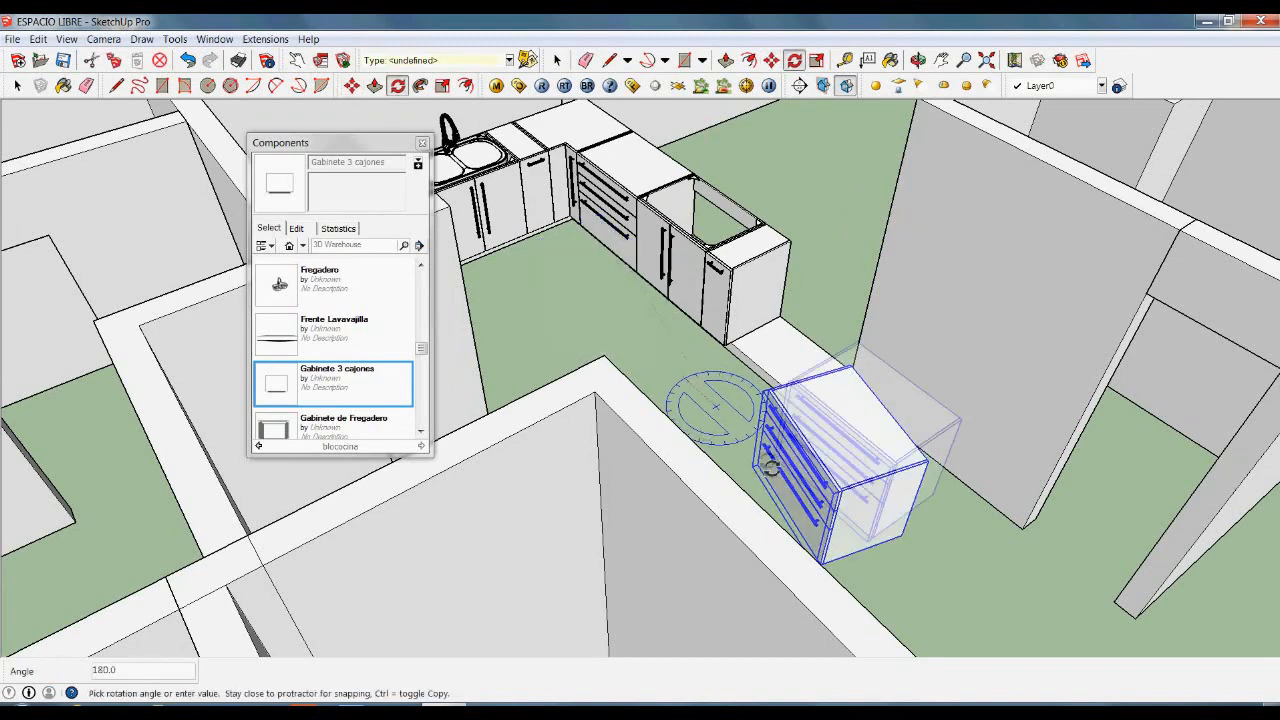
pyautogui.click(860, 396)
# - Move the three-drawer cabinet by its top back corner onto the second bottle cabinet's free top back corner, and deselect it
pyautogui.scroll(4, 860, 396)
pyautogui.scroll(4, 870, 362)
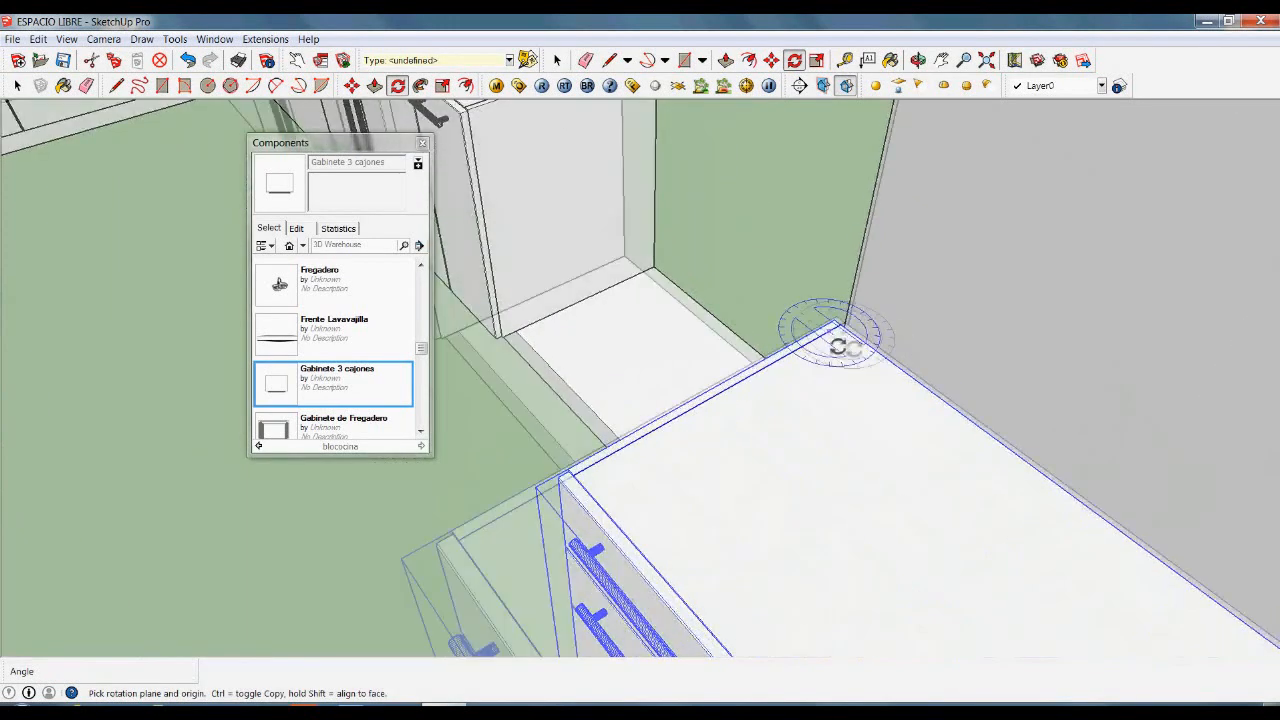
pyautogui.press('m')
pyautogui.scroll(-6, 846, 312)
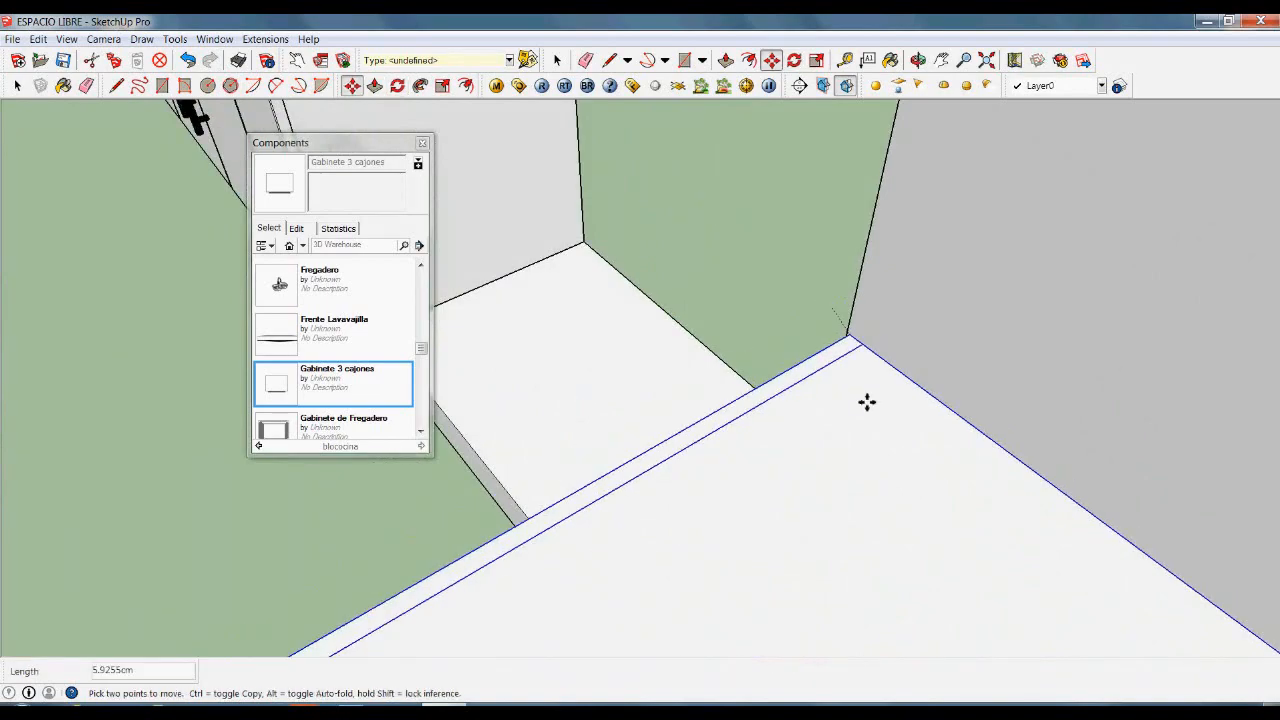
pyautogui.scroll(5, 732, 226)
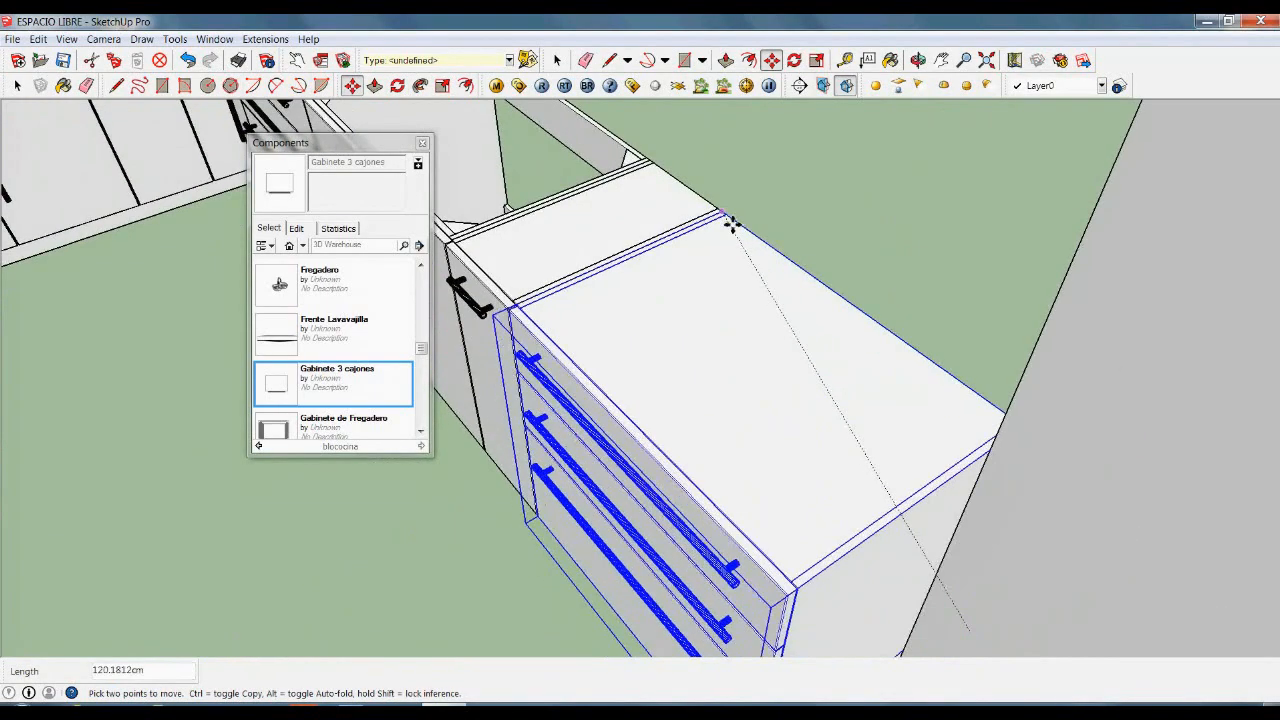
pyautogui.scroll(-3, 768, 245)
pyautogui.scroll(5, 776, 224)
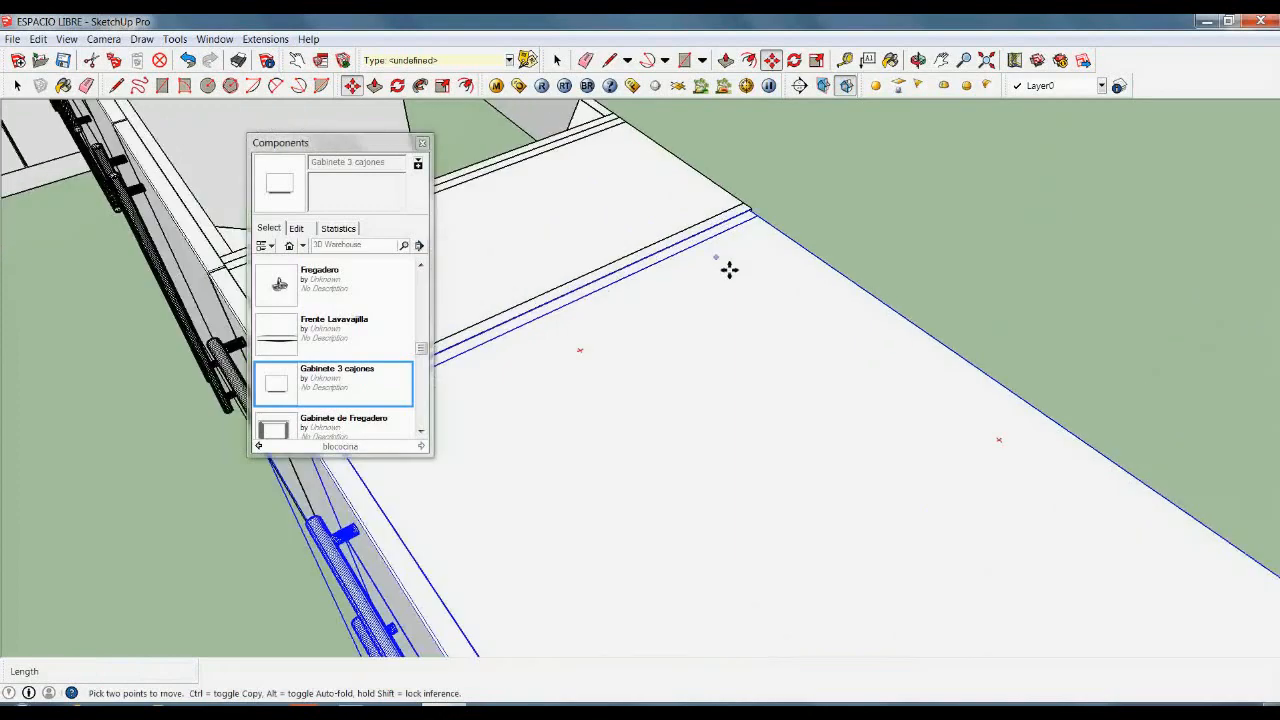
pyautogui.click(786, 204)
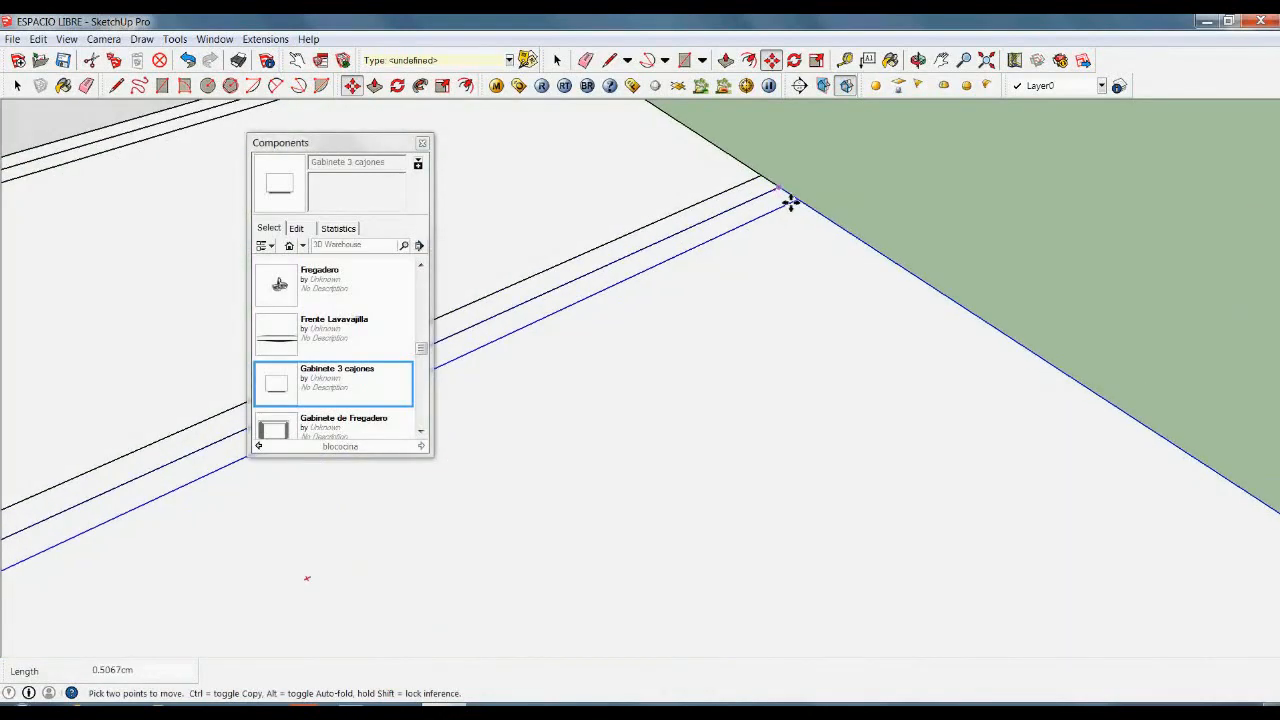
pyautogui.press('space')
pyautogui.scroll(-8, 636, 319)
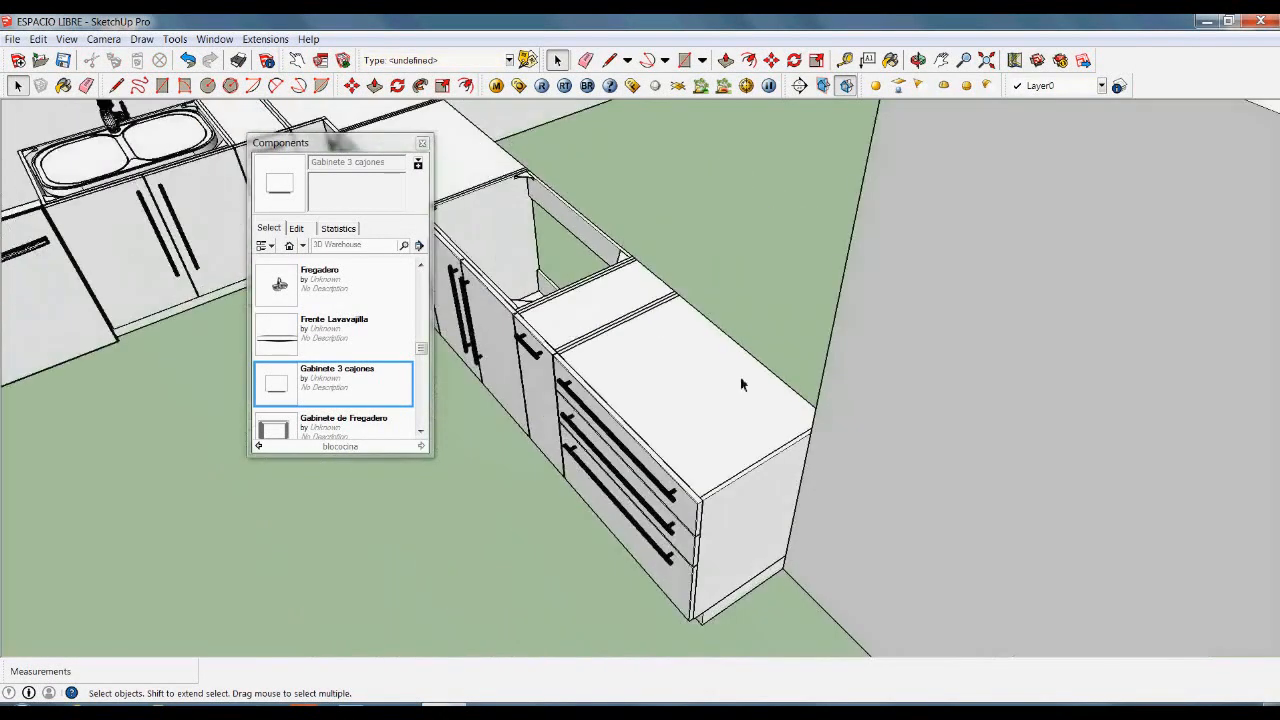
# - Add a horizontal guide on the long wall behind the sink, 230 cm above the wall's floor edge
pyautogui.moveTo(740, 384); pyautogui.dragTo(514, 580, button='middle')
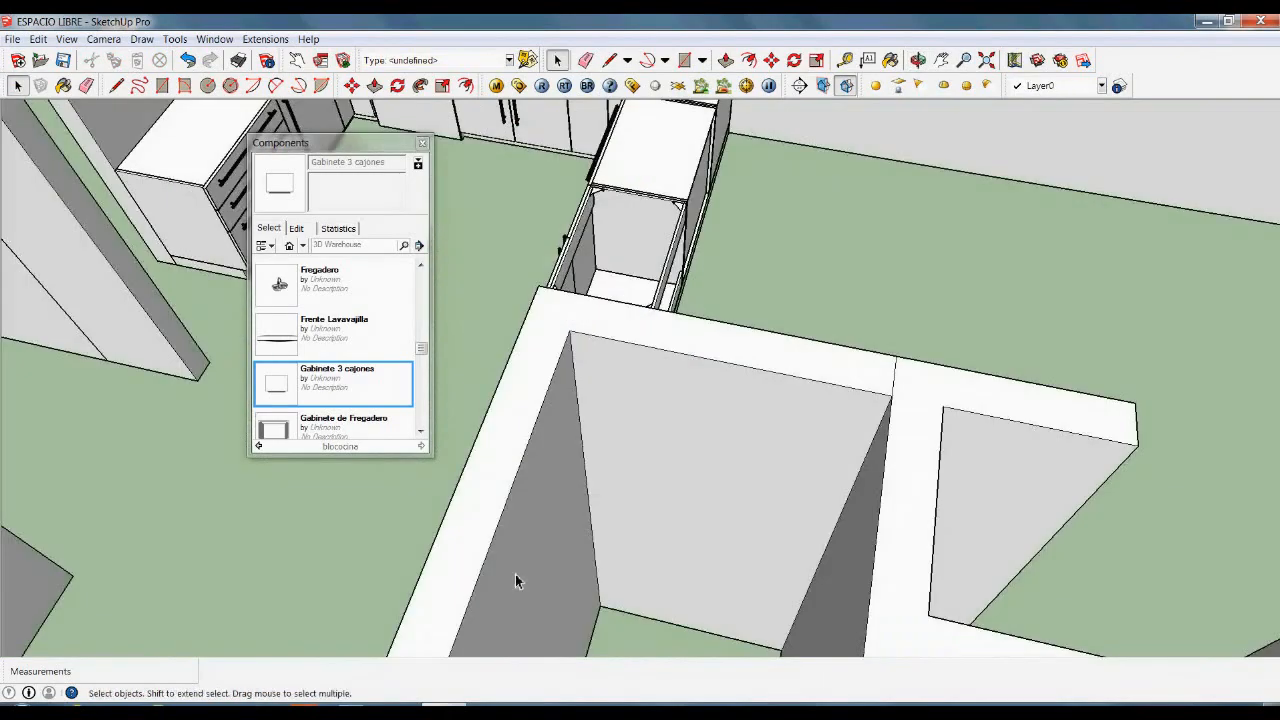
pyautogui.scroll(-3, 731, 408)
pyautogui.moveTo(731, 408); pyautogui.dragTo(714, 323, button='middle')
pyautogui.scroll(3, 758, 304)
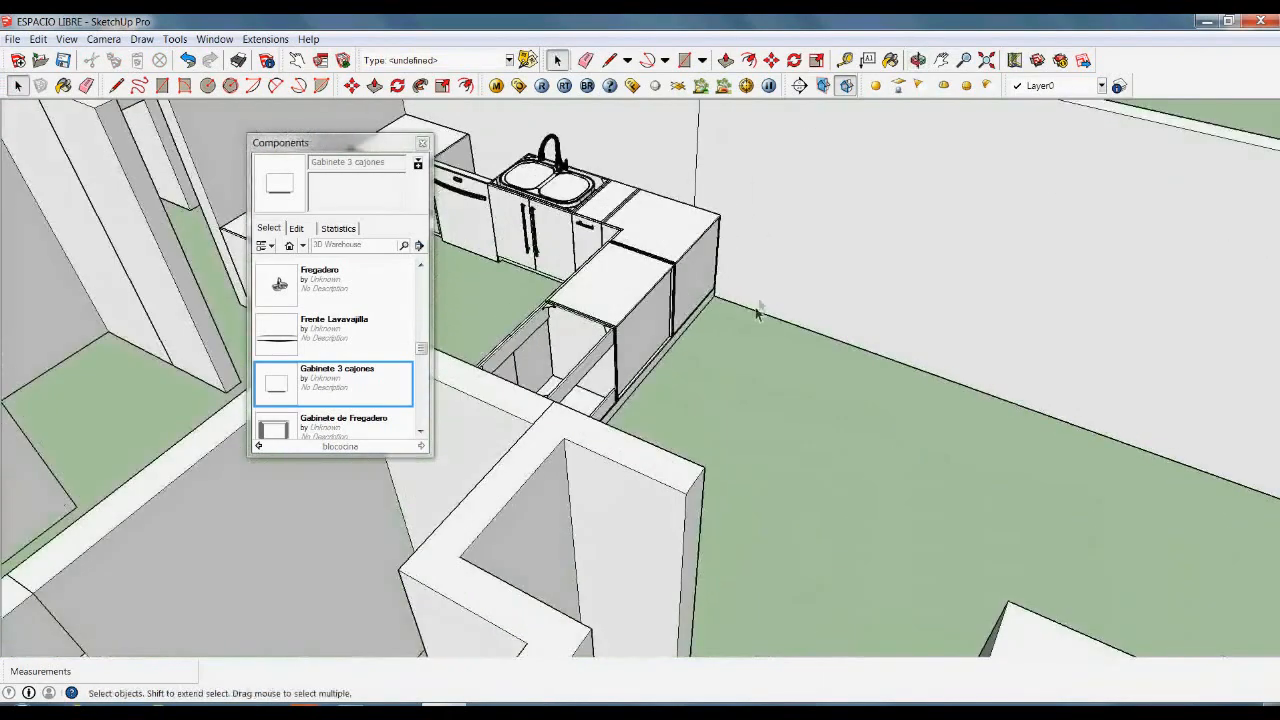
pyautogui.scroll(-2, 750, 333)
pyautogui.press('t')
pyautogui.click(748, 310)
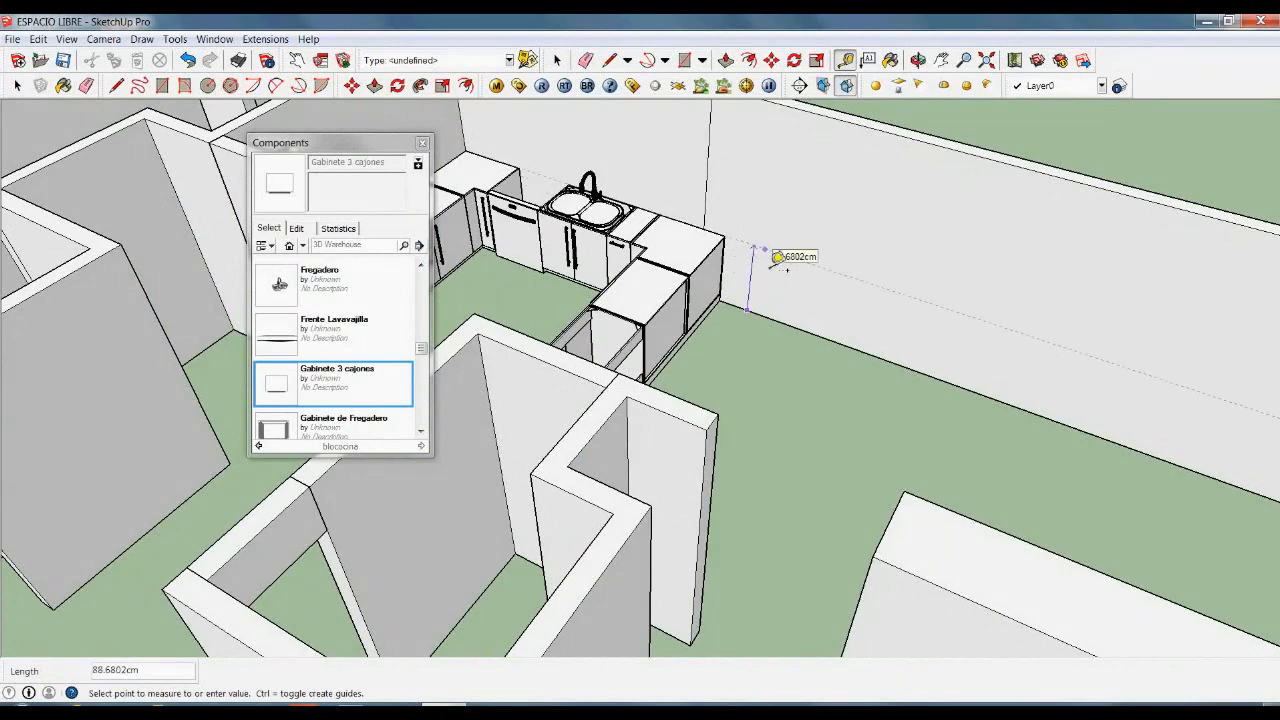
pyautogui.write('230')
pyautogui.press('Return')
pyautogui.press('space')
# - Add a horizontal guide 20 cm below the top edge of the side wall behind the first three-drawer cabinet
pyautogui.moveTo(813, 361); pyautogui.dragTo(620, 424, button='middle')
pyautogui.scroll(-3, 834, 399)
pyautogui.scroll(4, 602, 176)
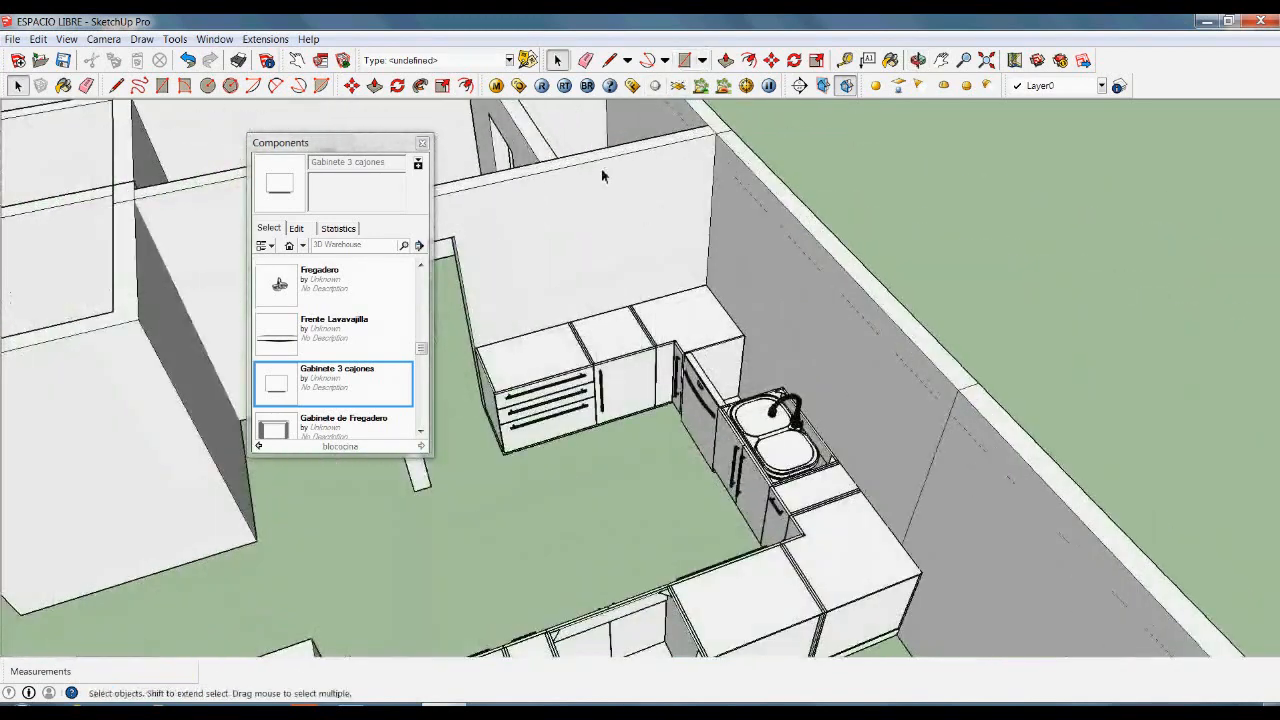
pyautogui.press('l')
pyautogui.press('t')
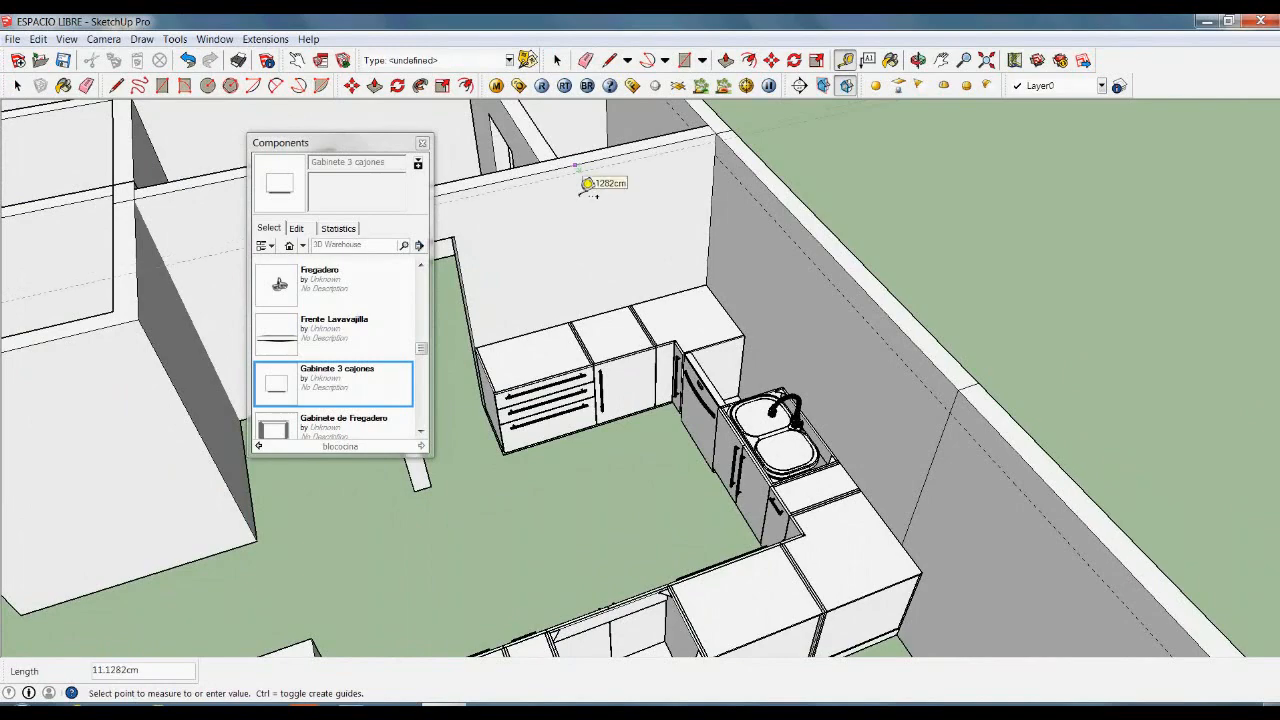
pyautogui.write('20')
pyautogui.press('Return')
pyautogui.press('space')
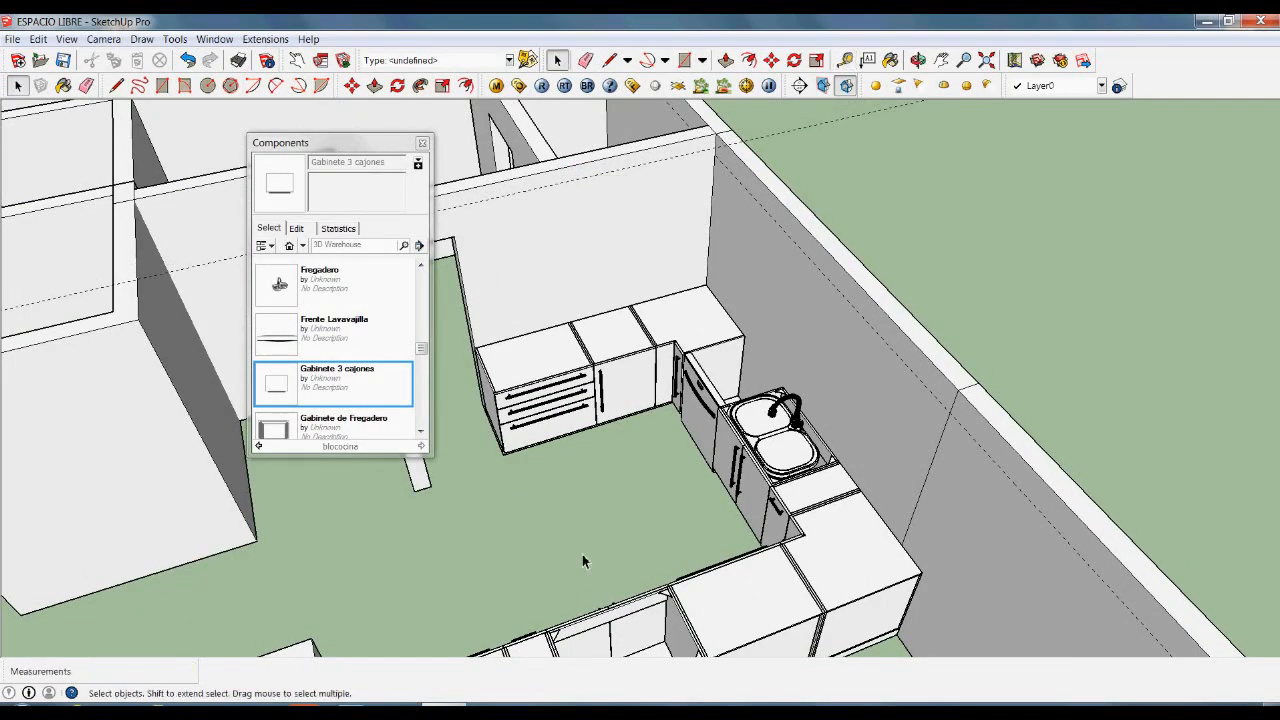
pyautogui.moveTo(676, 308); pyautogui.dragTo(703, 517, button='middle')
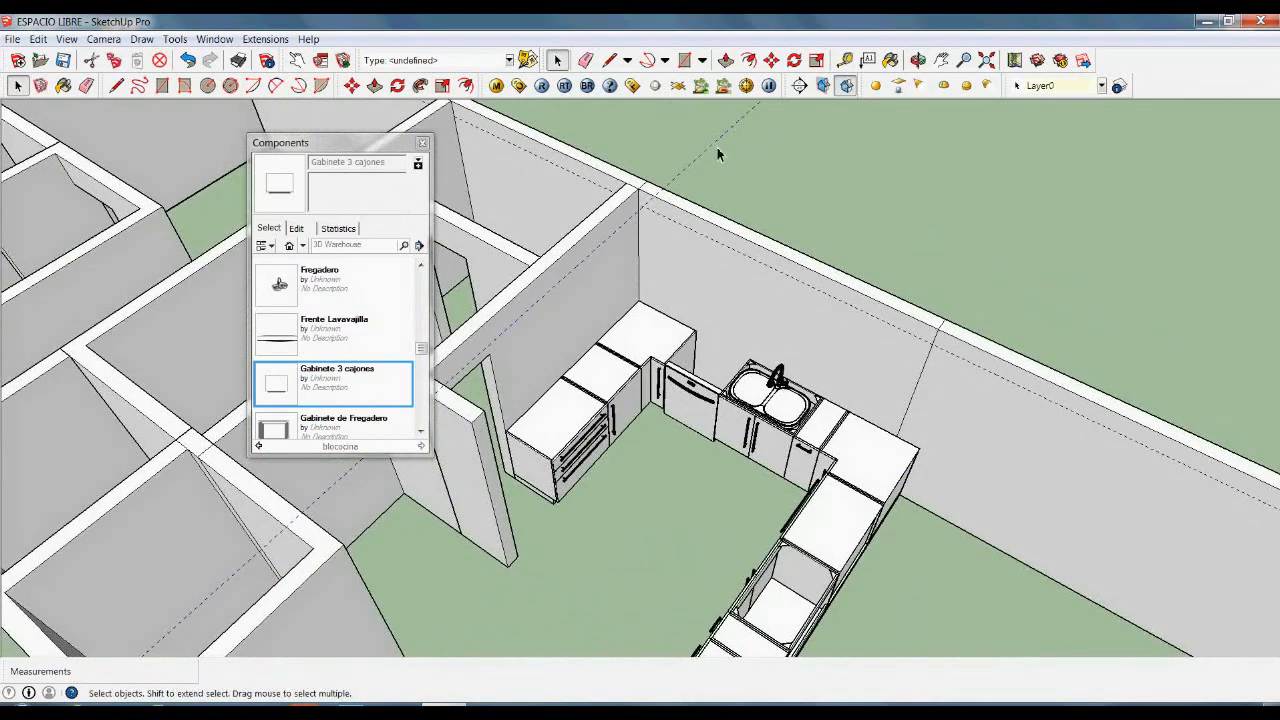
pyautogui.scroll(2, 558, 300)
pyautogui.press('t')
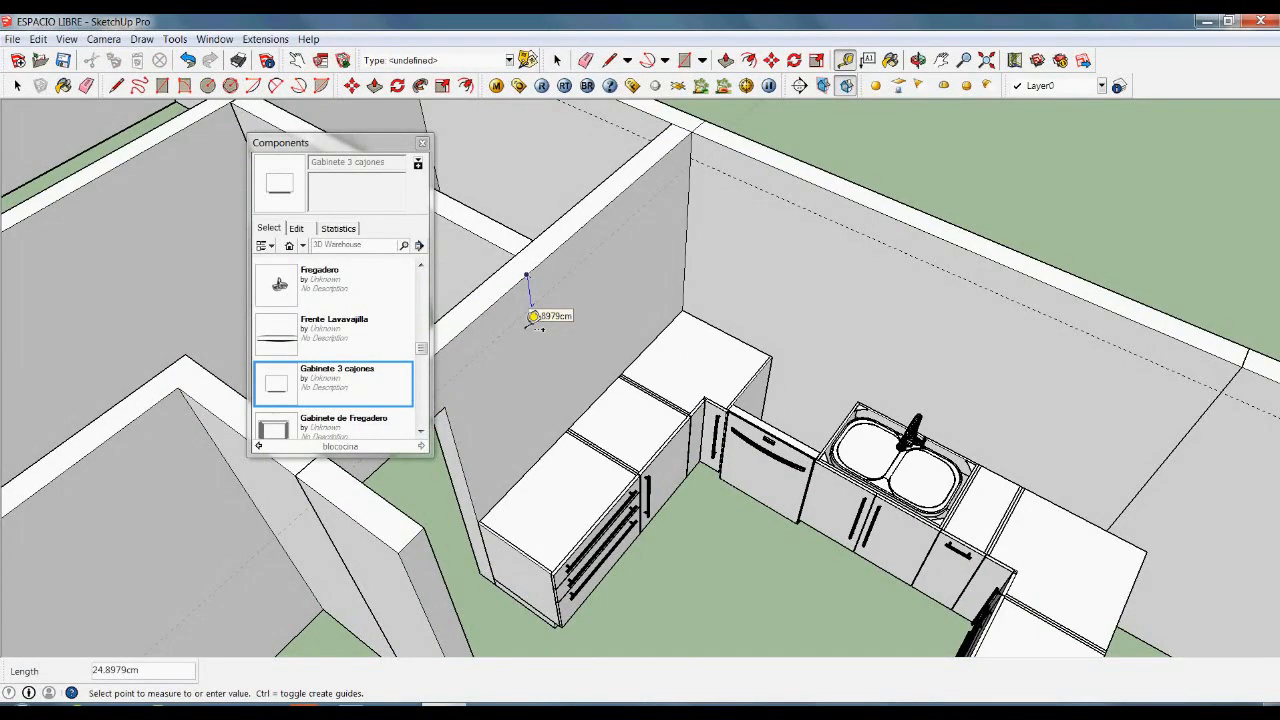
pyautogui.press('space')
# - Insert an "Alacena Grande" wall cupboard from the component library outside the long kitchen wall
pyautogui.moveTo(533, 317); pyautogui.dragTo(472, 399, button='middle')
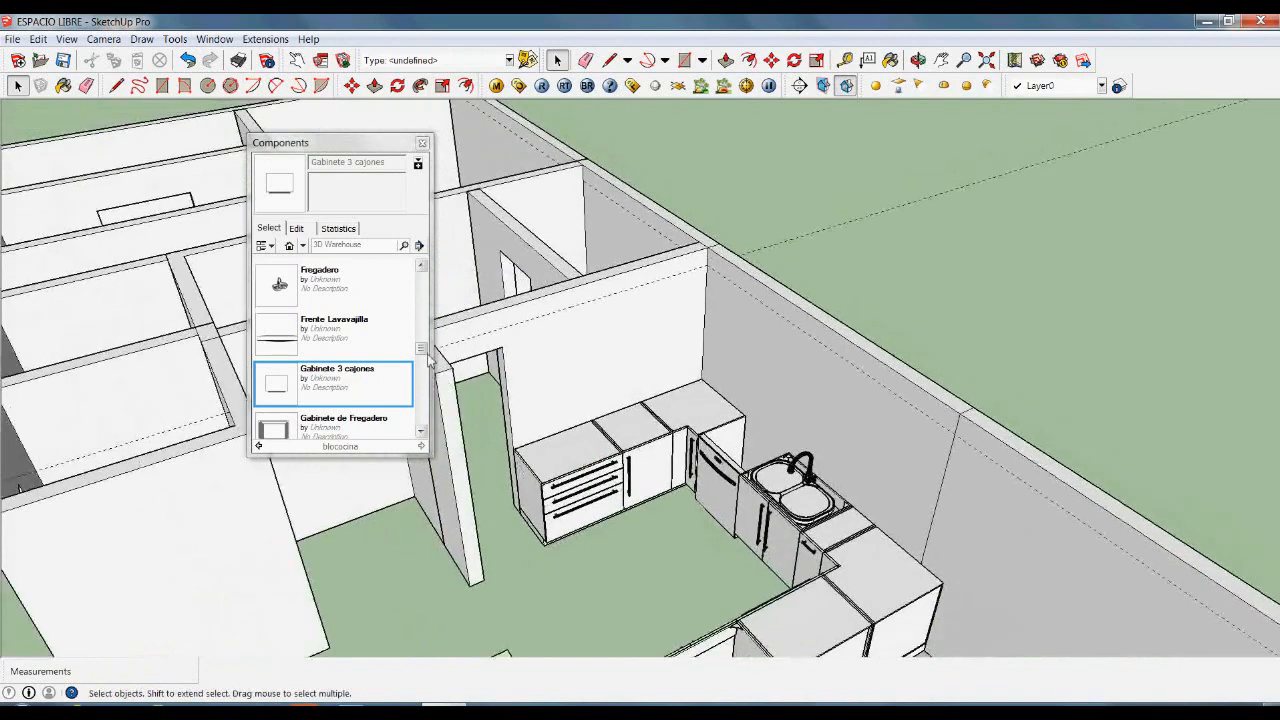
pyautogui.moveTo(424, 350); pyautogui.dragTo(438, 274)
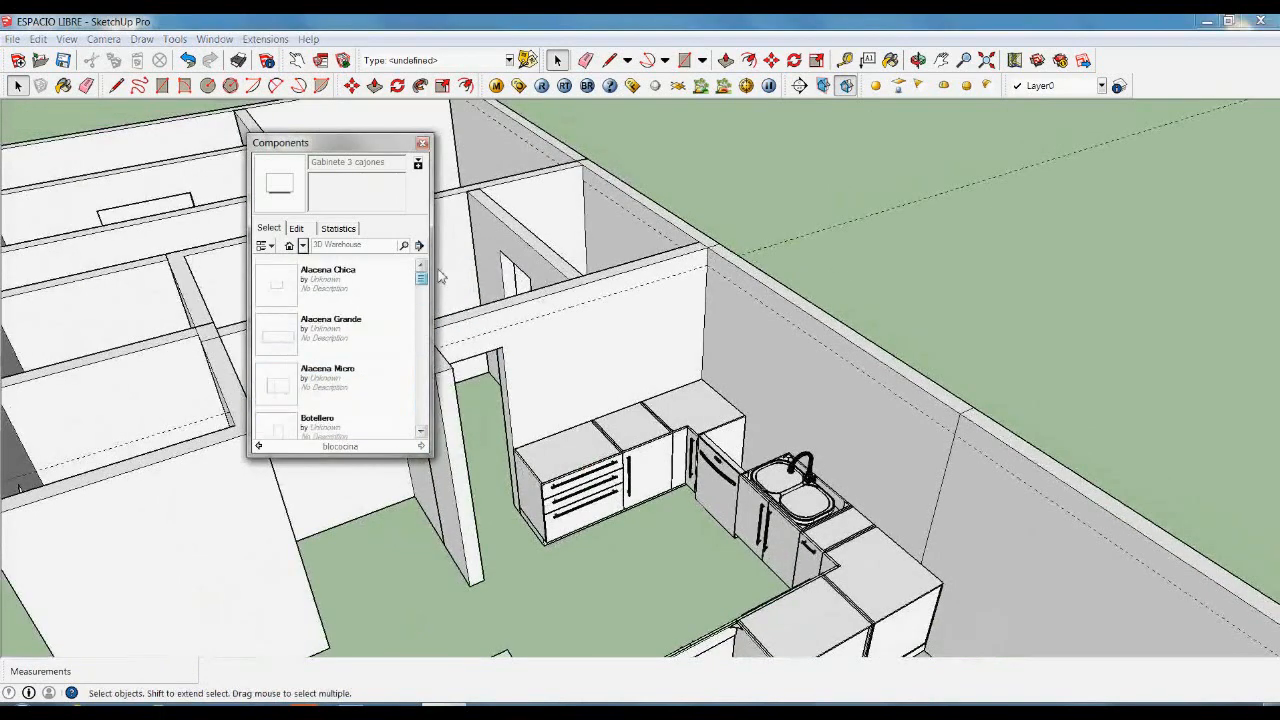
pyautogui.click(337, 334)
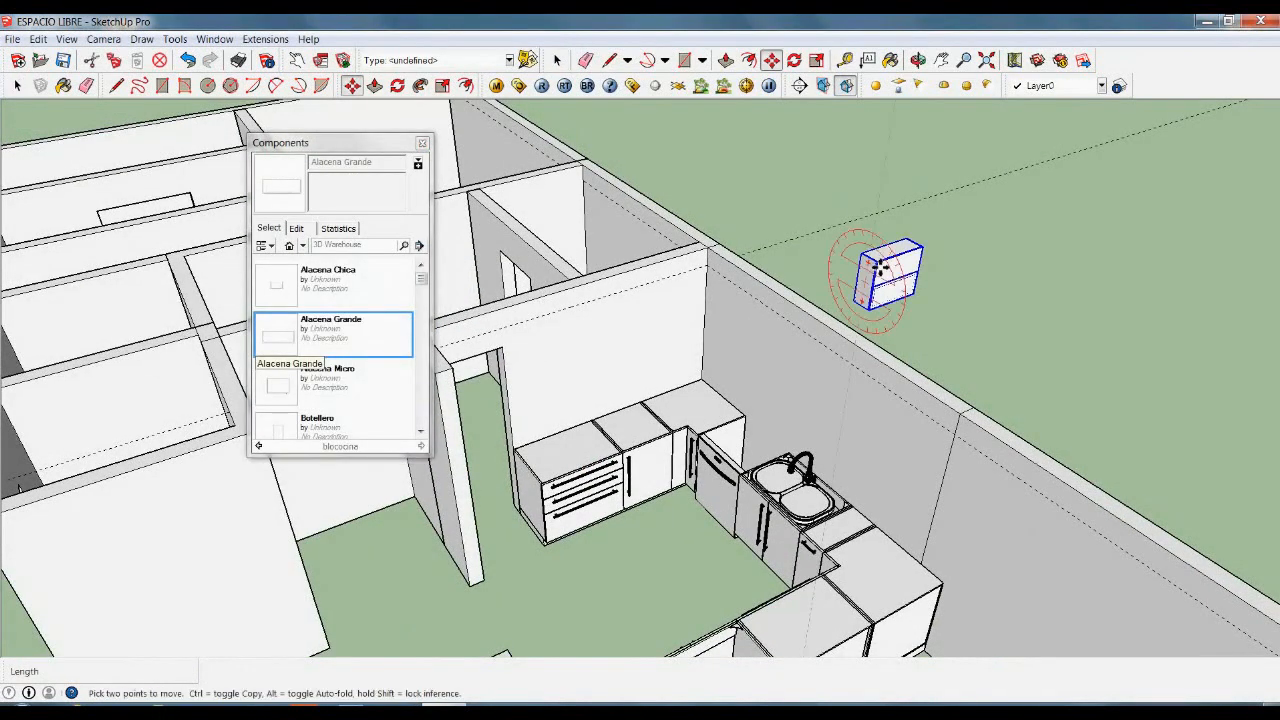
# - Move the wall cupboard by its top back corner onto the side wall's guide, above the first three-drawer cabinet
pyautogui.scroll(10, 878, 268)
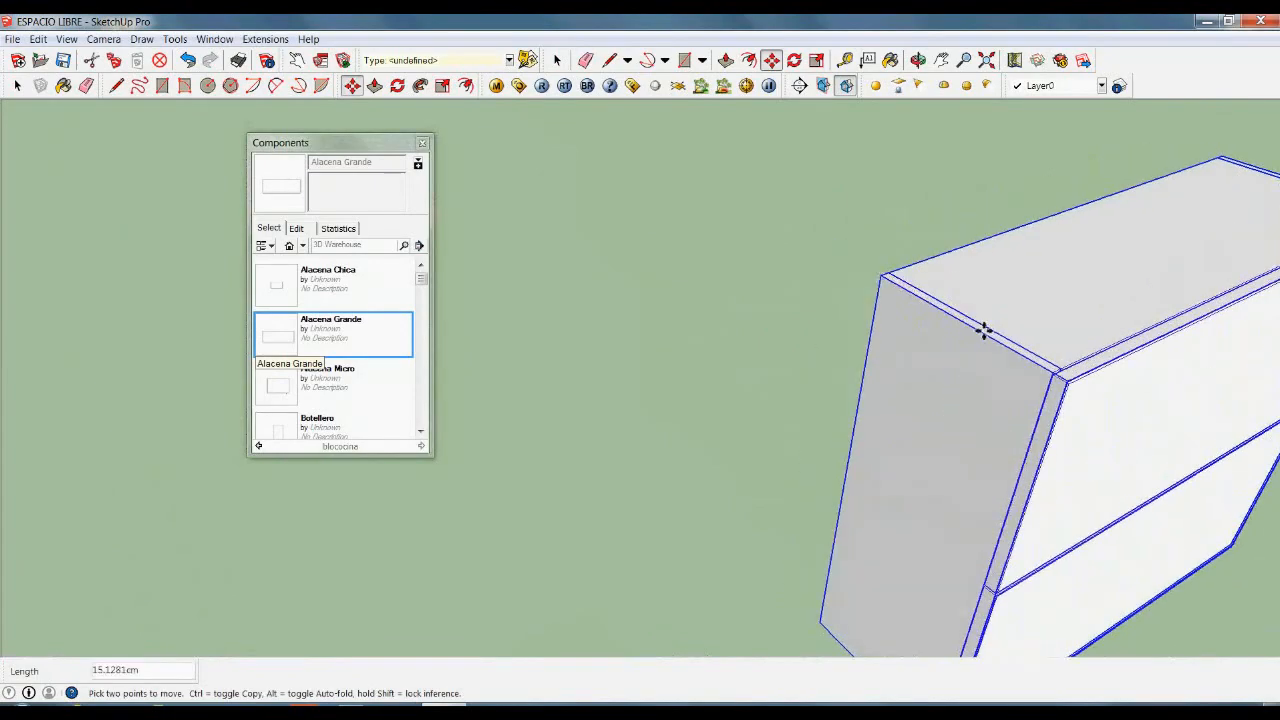
pyautogui.scroll(-10, 1186, 349)
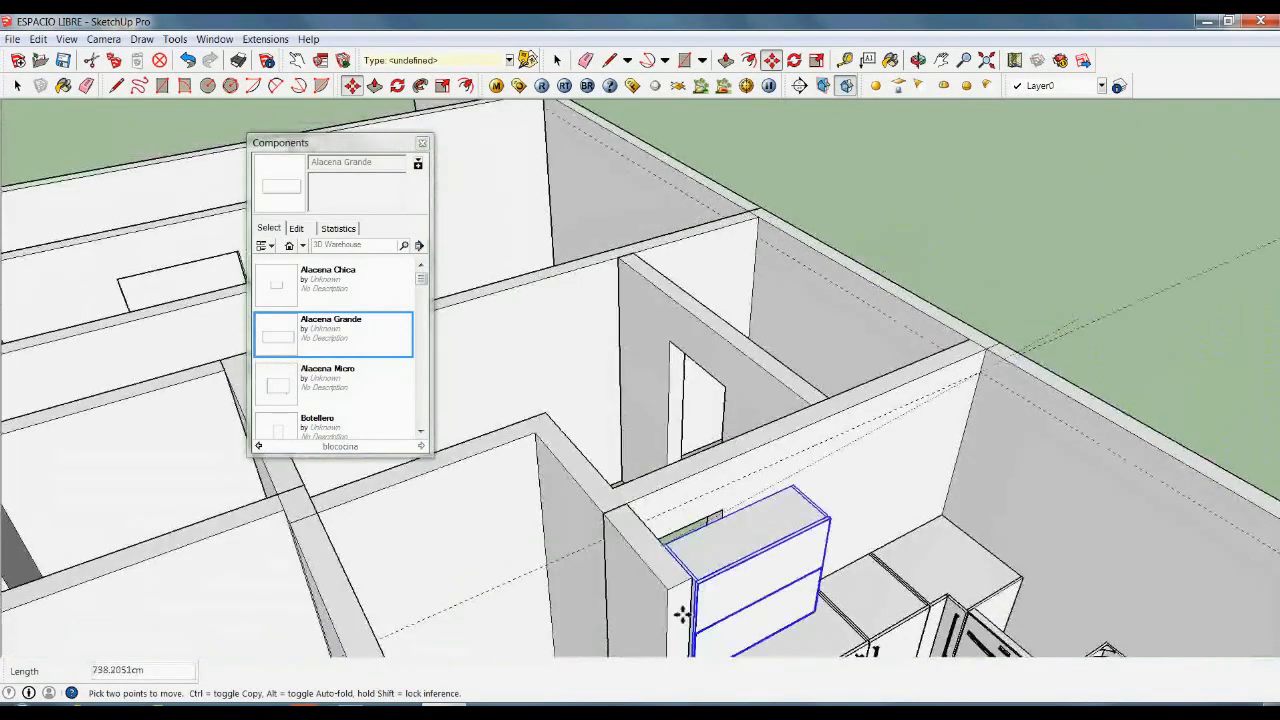
pyautogui.scroll(5, 682, 614)
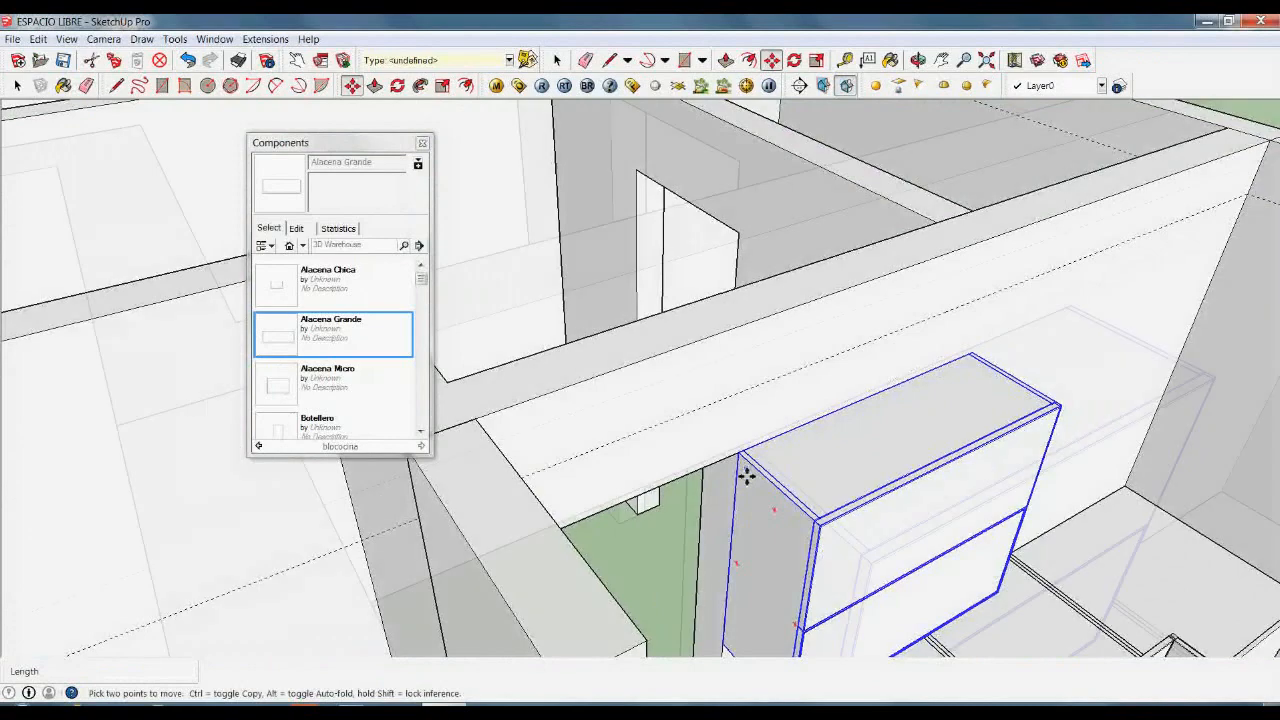
pyautogui.scroll(2, 746, 477)
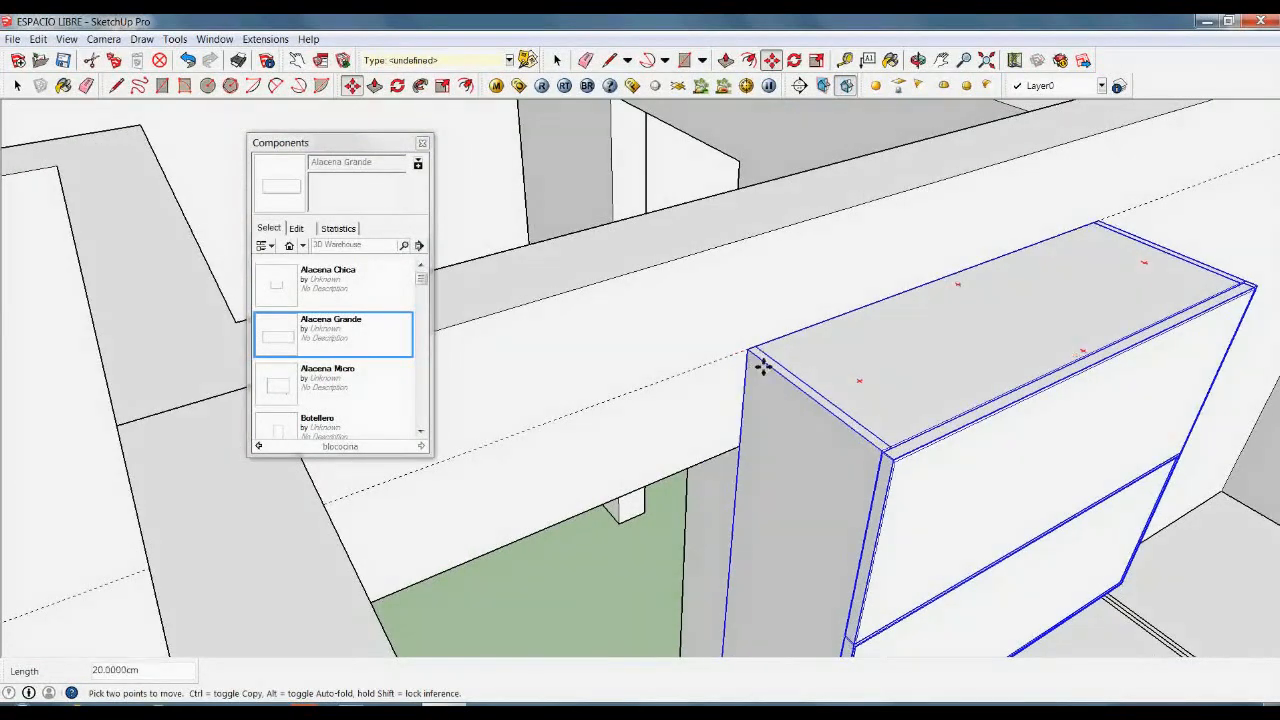
pyautogui.click(760, 367)
# - Copy the wall cupboard along the red axis so the copy sits directly beside it toward the room corner
pyautogui.scroll(-8, 629, 331)
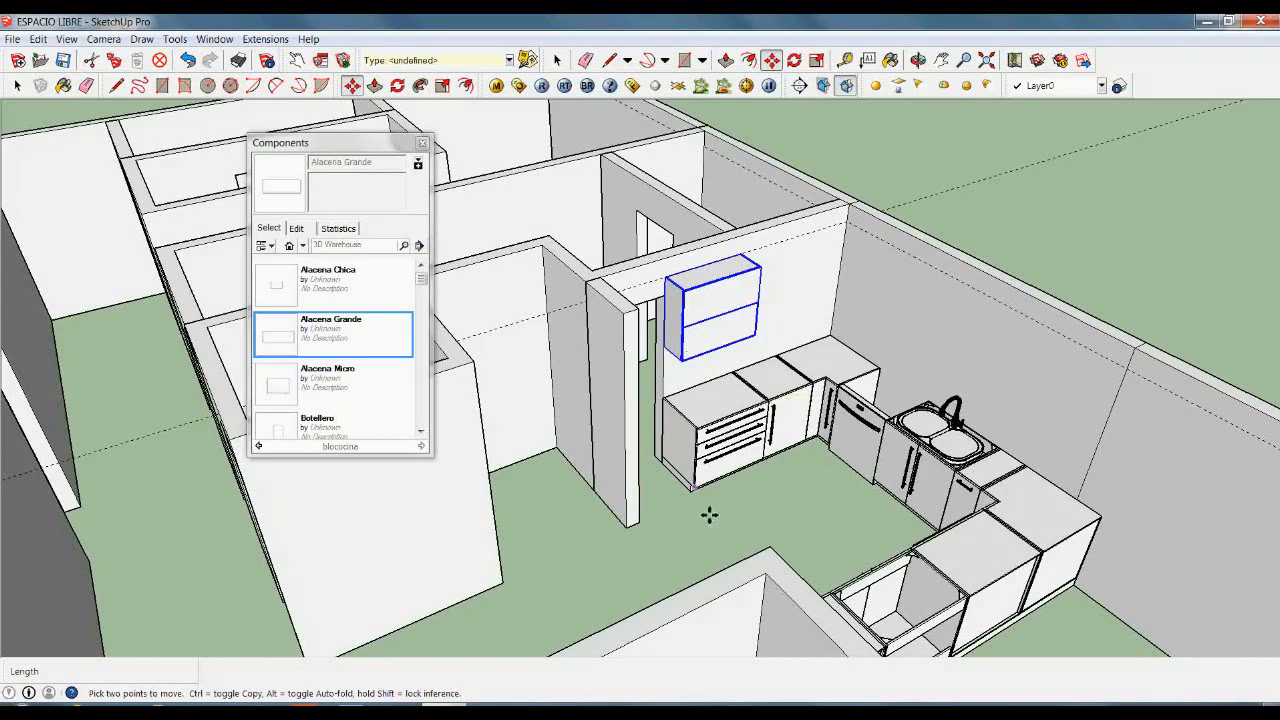
pyautogui.press('ctrl')
pyautogui.click(707, 521)
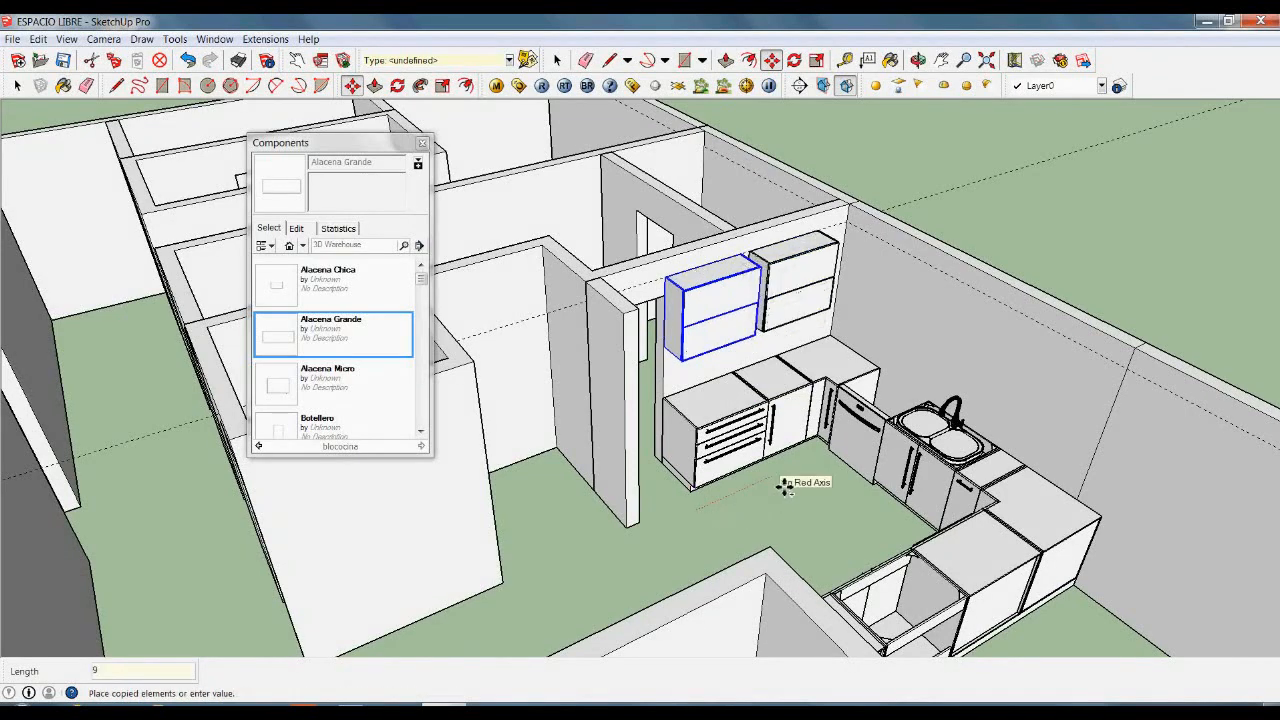
pyautogui.write('9')
pyautogui.press('Return')
pyautogui.press('space')
# - Draw a 60 × 290 cm worktop rectangle over the sink arm, from the back wall corner to the far corner cabinet's inner corner
pyautogui.moveTo(783, 486); pyautogui.dragTo(503, 280, button='middle')
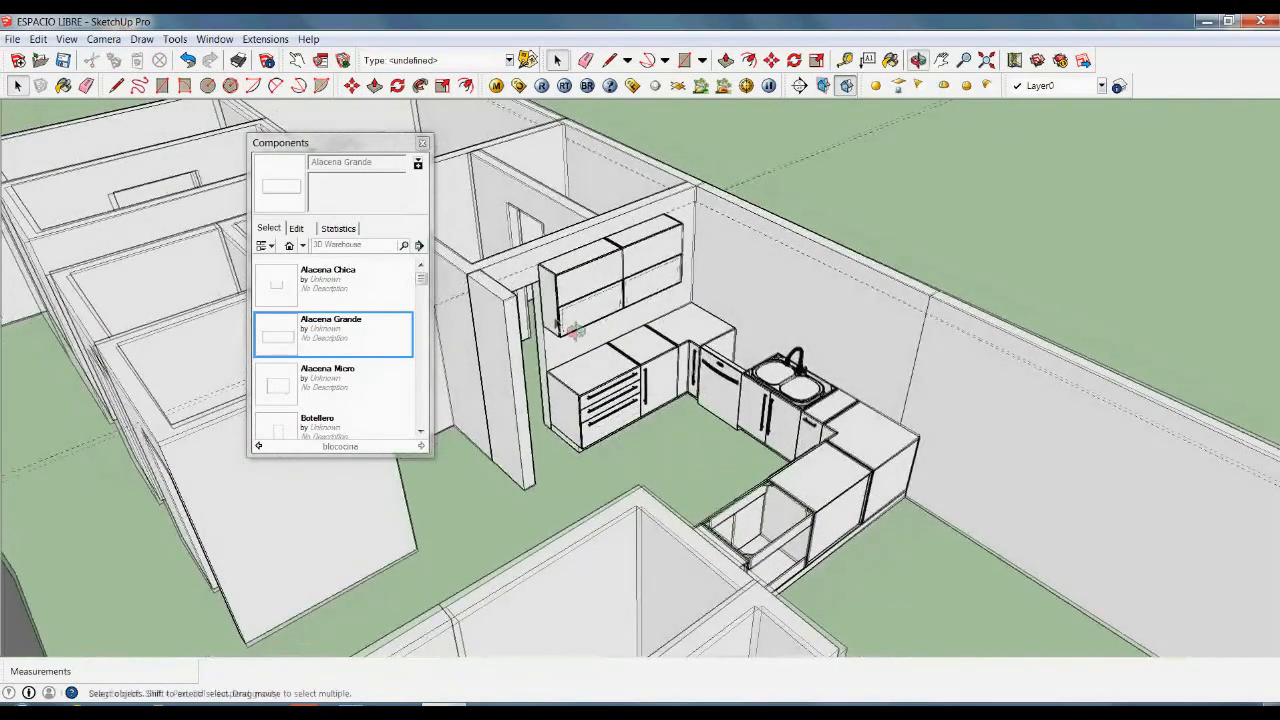
pyautogui.moveTo(570, 330); pyautogui.dragTo(740, 335, button='middle')
pyautogui.scroll(-1, 662, 414)
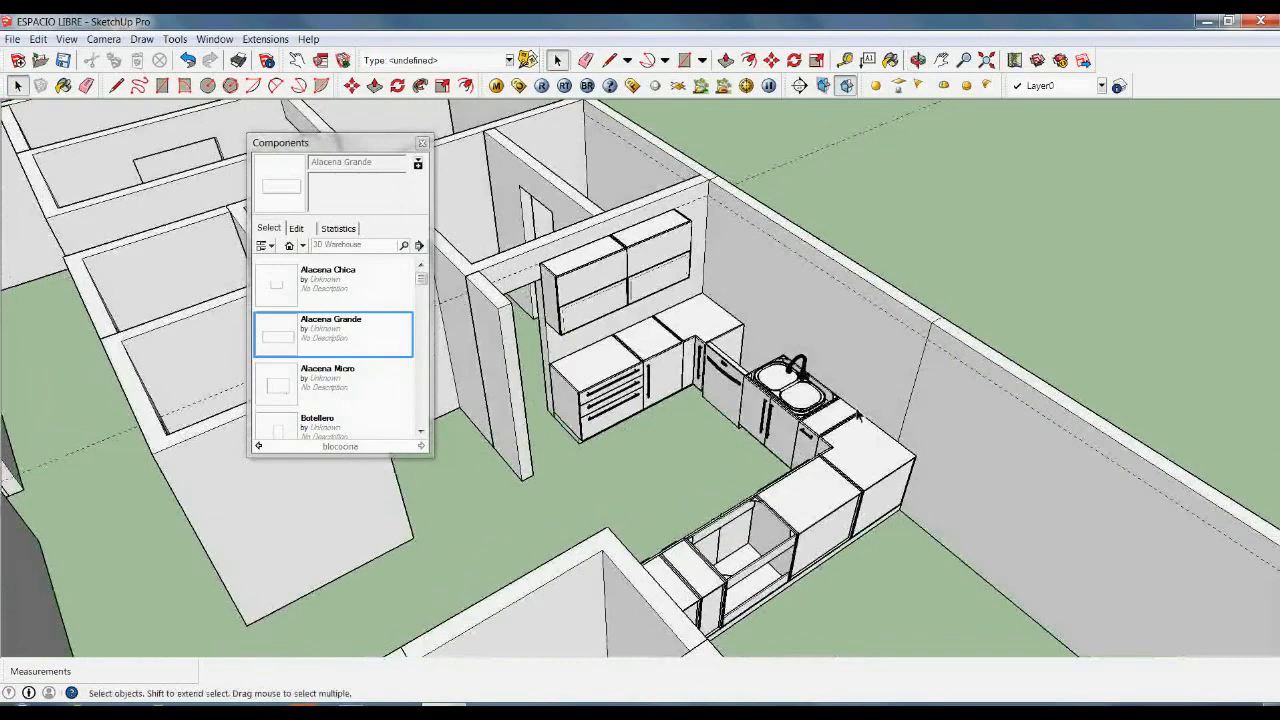
pyautogui.scroll(4, 618, 253)
pyautogui.scroll(2, 672, 286)
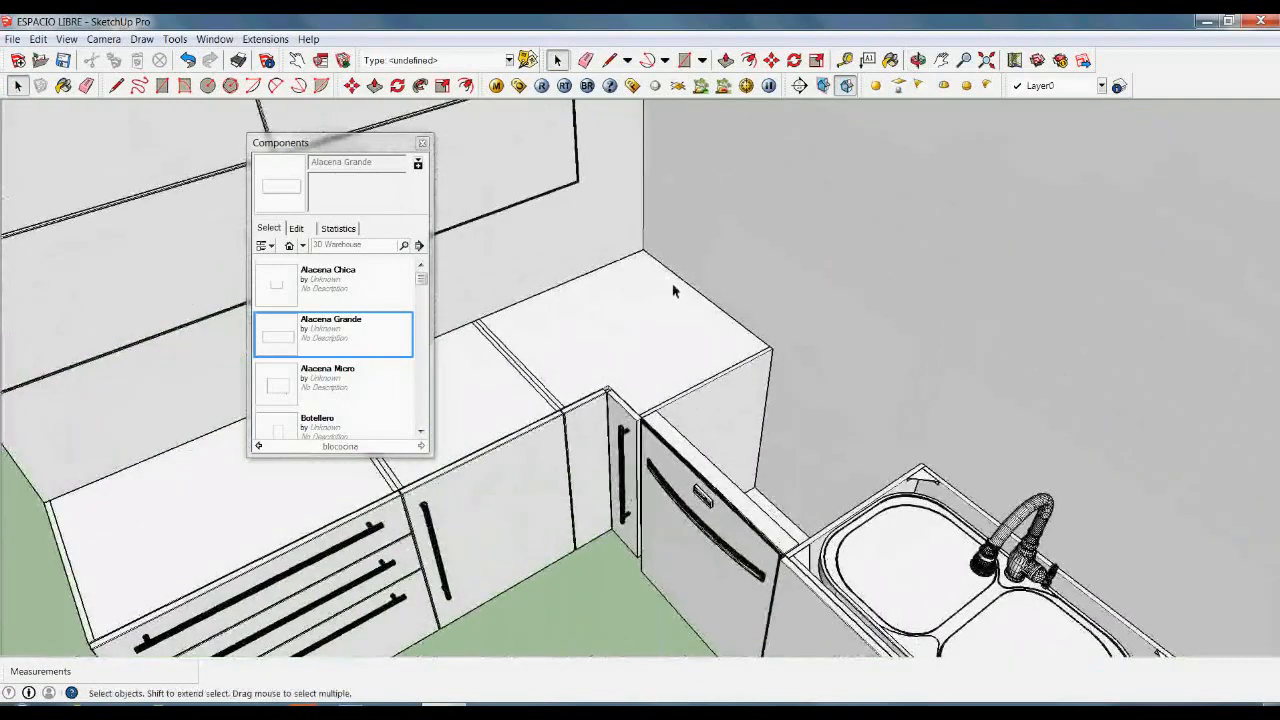
pyautogui.press('d')
pyautogui.click(650, 252)
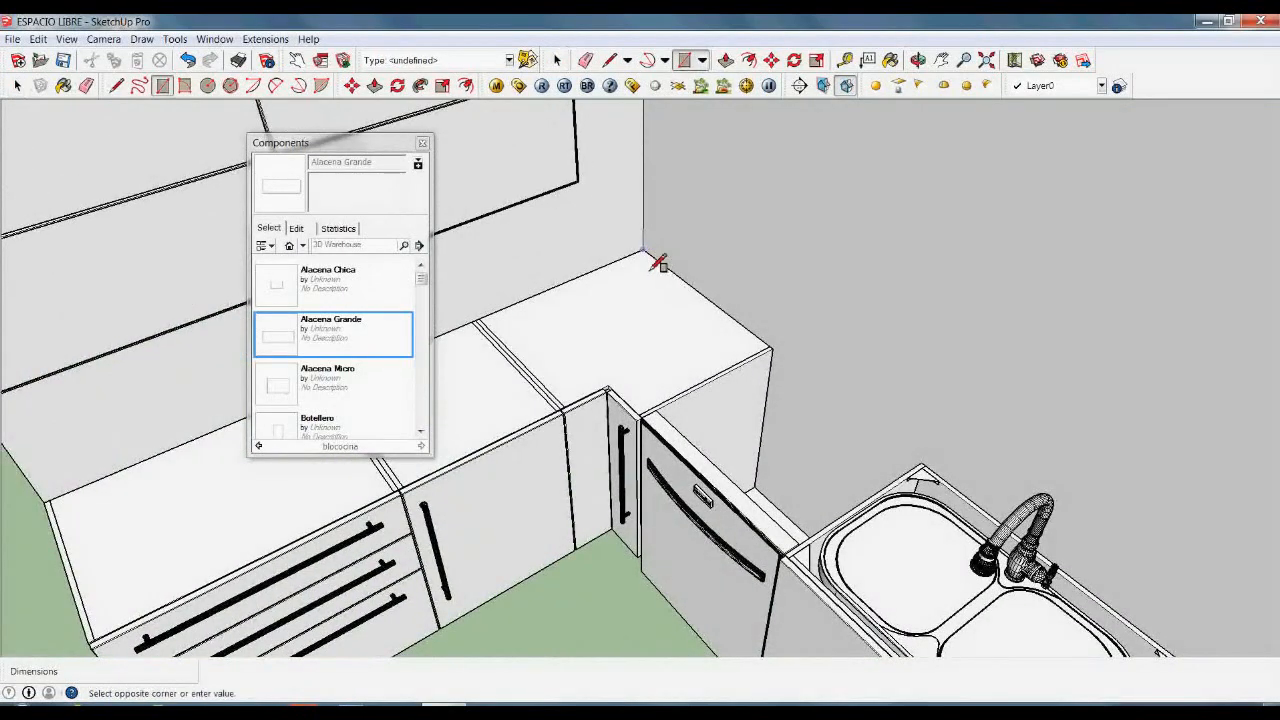
pyautogui.scroll(-4, 663, 263)
pyautogui.scroll(-2, 880, 540)
pyautogui.scroll(3, 921, 584)
pyautogui.scroll(3, 921, 584)
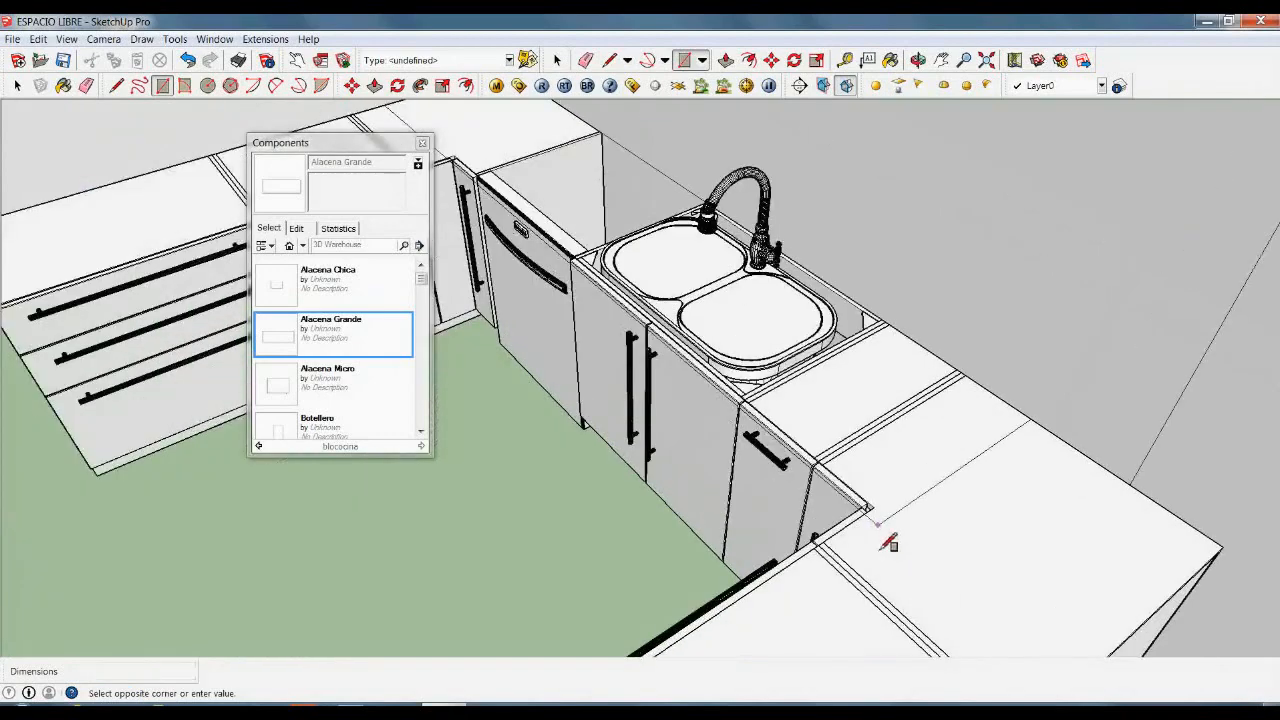
pyautogui.click(880, 508)
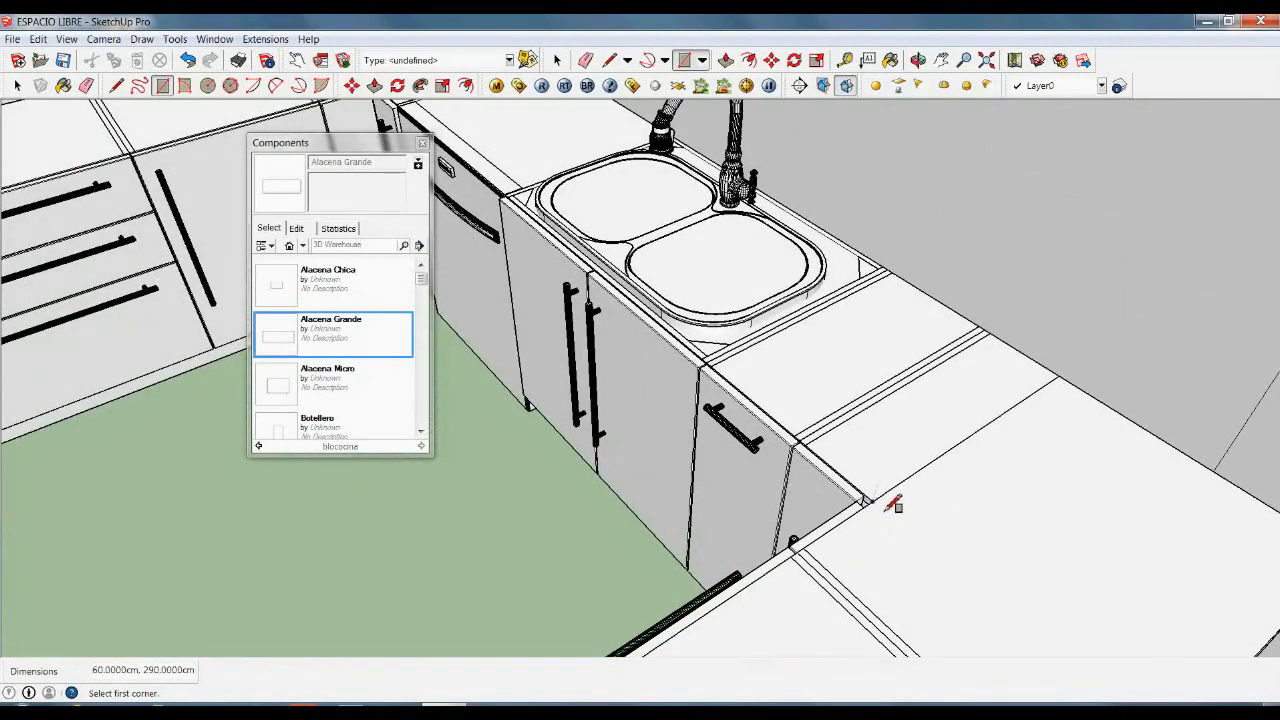
# - Extrude the worktop rectangle upward by 3 cm
pyautogui.press('p')
pyautogui.moveTo(908, 466); pyautogui.dragTo(914, 447)
pyautogui.write('3')
pyautogui.press('Return')
# - Extend the sink-arm worktop's end face by 60 cm over the corner cabinet, up to its outer edge
pyautogui.scroll(3, 908, 500)
pyautogui.click(897, 481)
pyautogui.scroll(-5, 828, 333)
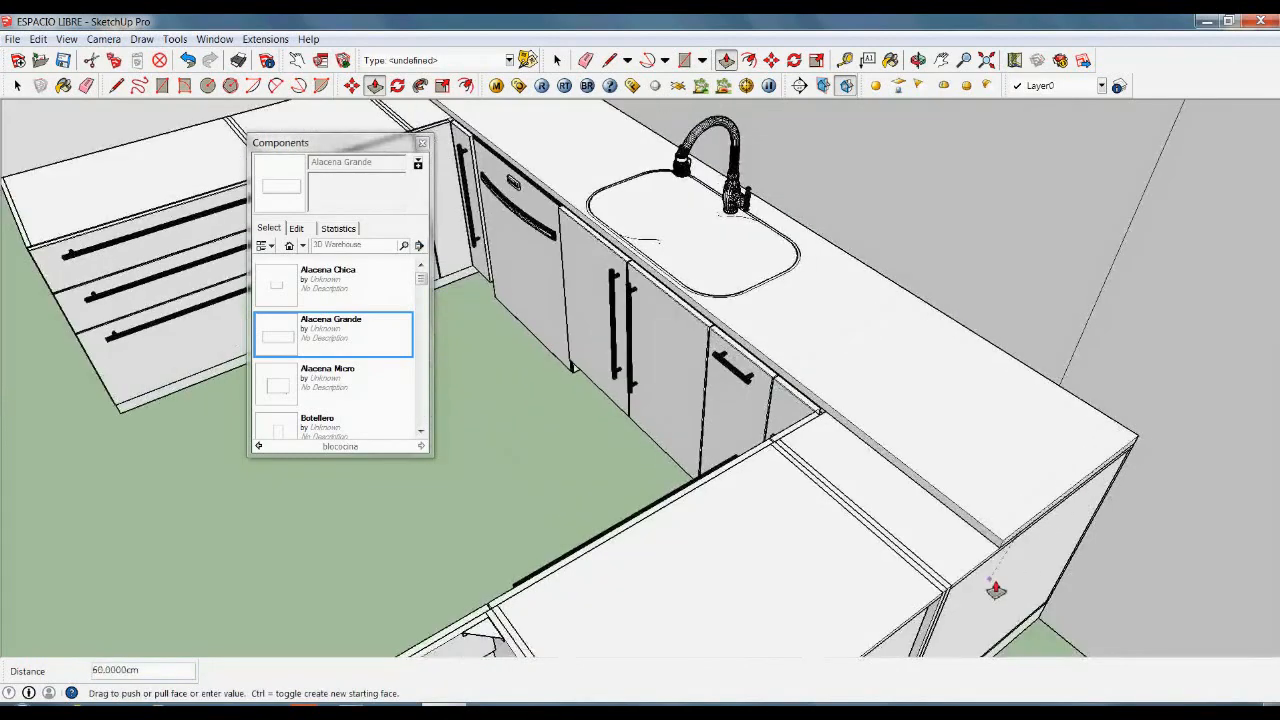
pyautogui.click(985, 583)
# - Draw a 3 cm vertical line on the worktop's front edge face at the inner corner, splitting off the part over the corner cabinet
pyautogui.moveTo(943, 523); pyautogui.dragTo(877, 277, button='middle')
pyautogui.scroll(3, 833, 241)
pyautogui.scroll(5, 816, 280)
pyautogui.press('l')
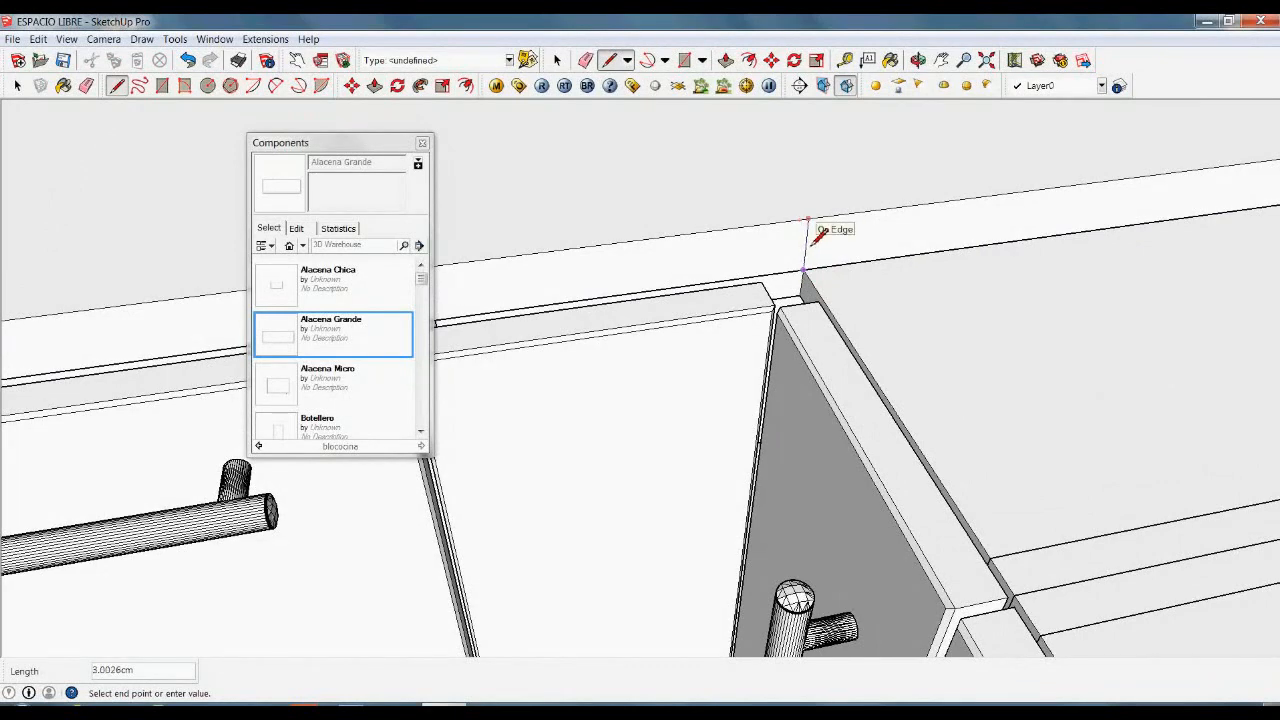
pyautogui.scroll(3, 818, 235)
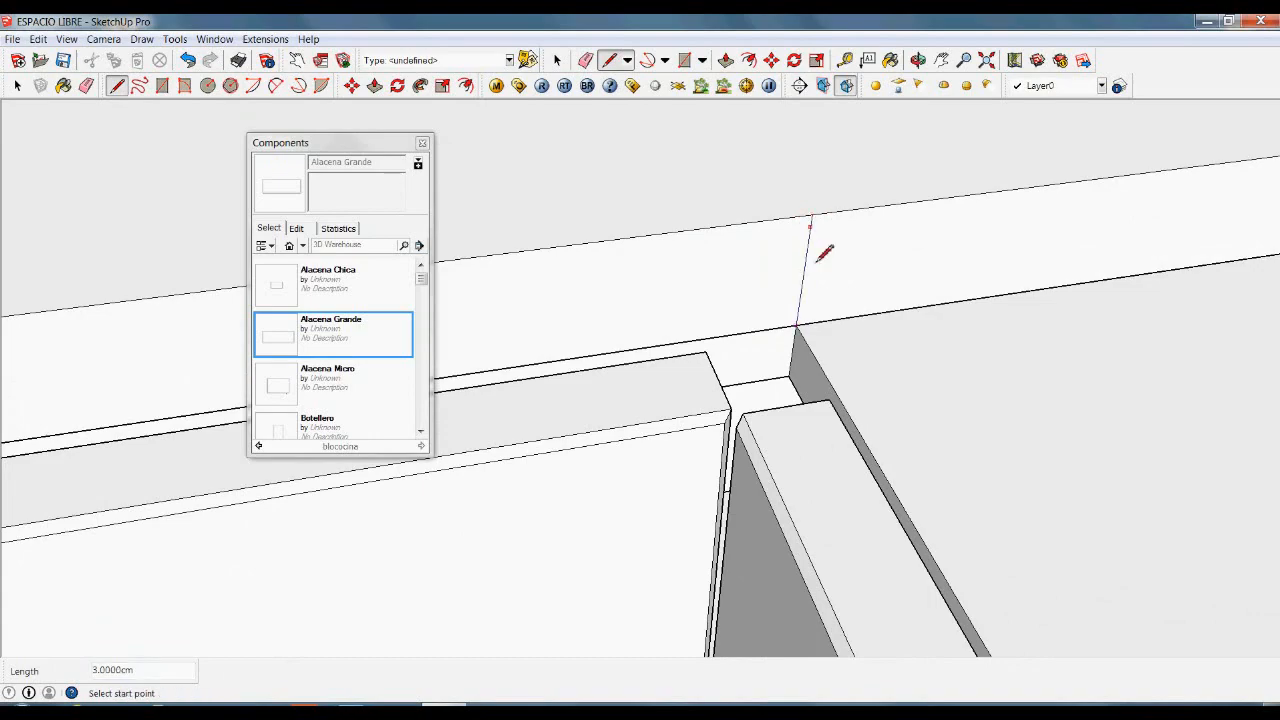
# - Extrude the split-off worktop face 320 cm along the adjoining cabinet arm to the end of its last drawer cabinet
pyautogui.scroll(-4, 820, 255)
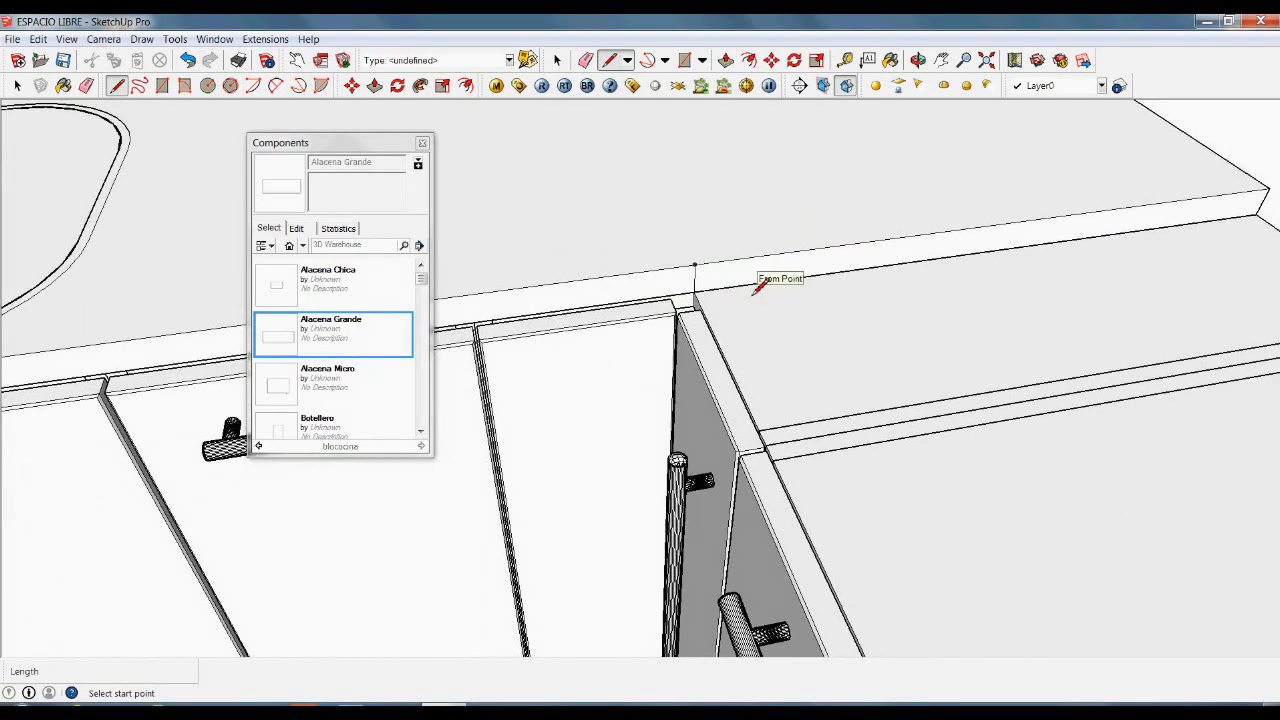
pyautogui.press('p')
pyautogui.click(769, 281)
pyautogui.scroll(-6, 716, 287)
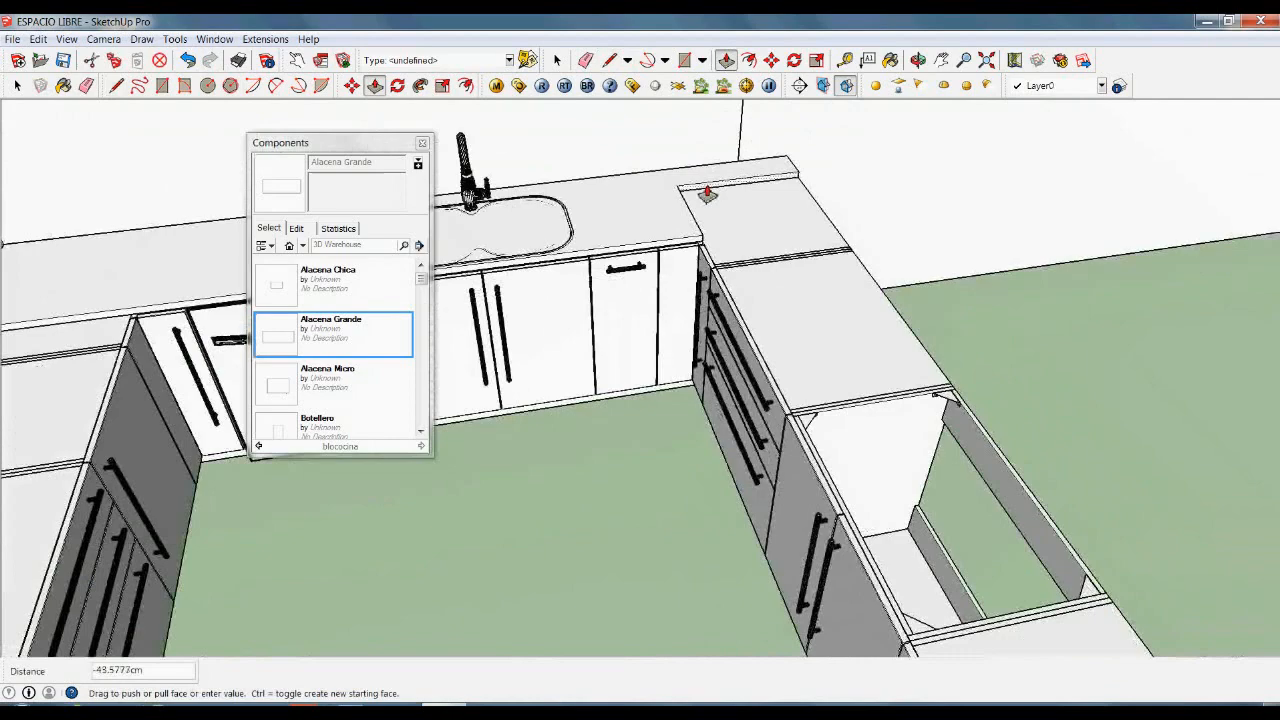
pyautogui.scroll(-4, 708, 193)
pyautogui.scroll(5, 894, 543)
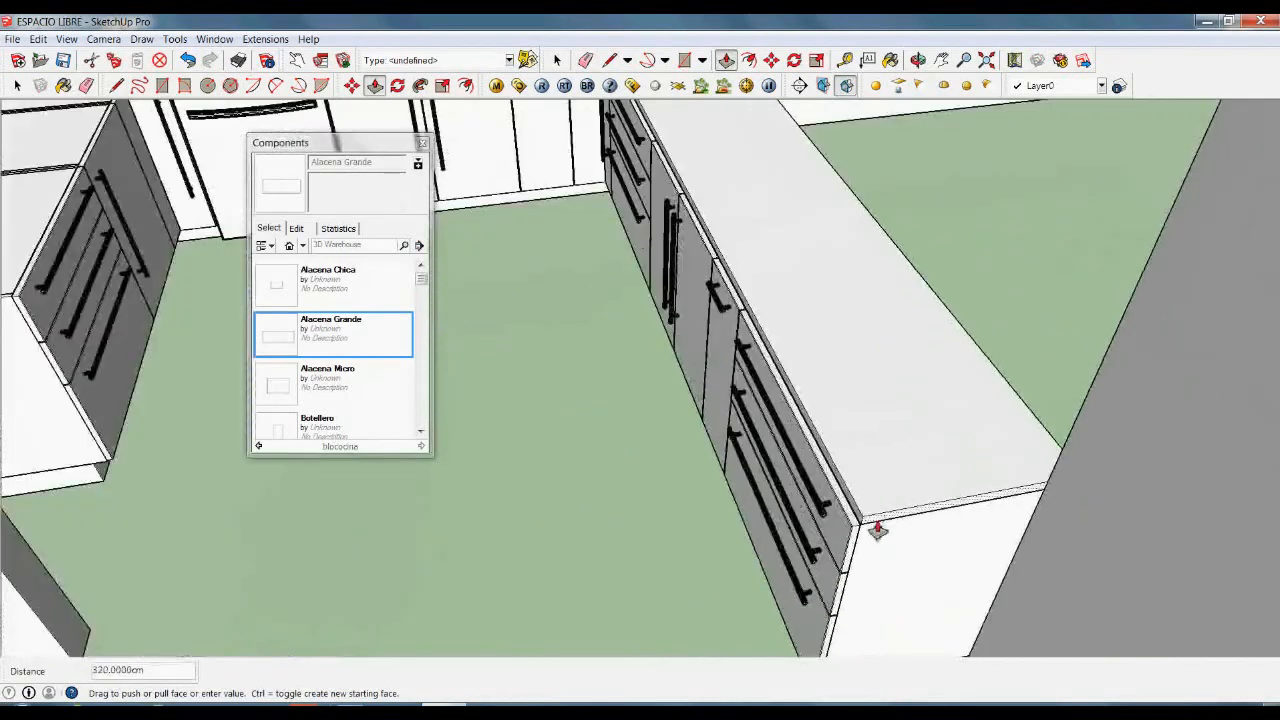
pyautogui.scroll(3, 880, 535)
pyautogui.click(886, 535)
pyautogui.scroll(-8, 894, 528)
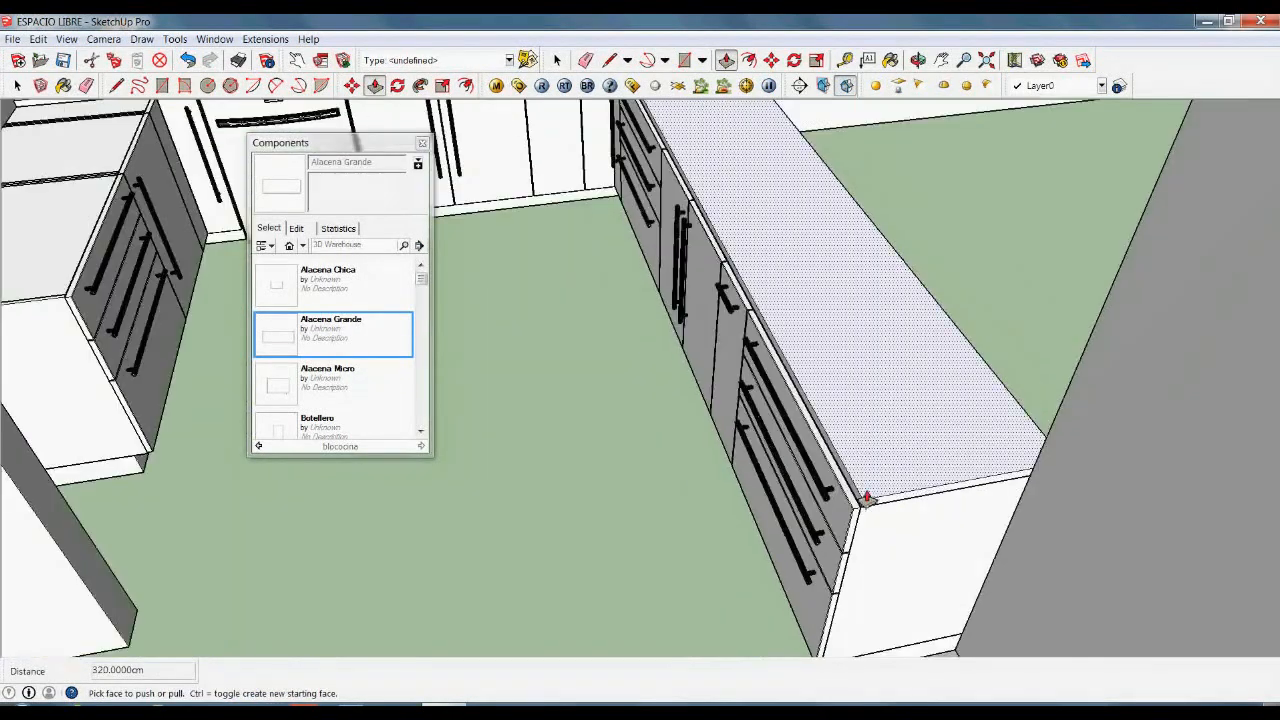
pyautogui.press('space')
# - Draw a 170 × 60 cm worktop rectangle over the base cabinets beneath the wall cupboards, from the sink-arm worktop to the end cabinet
pyautogui.scroll(2, 1075, 502)
pyautogui.scroll(-3, 1076, 502)
pyautogui.moveTo(998, 500); pyautogui.dragTo(594, 500, button='middle')
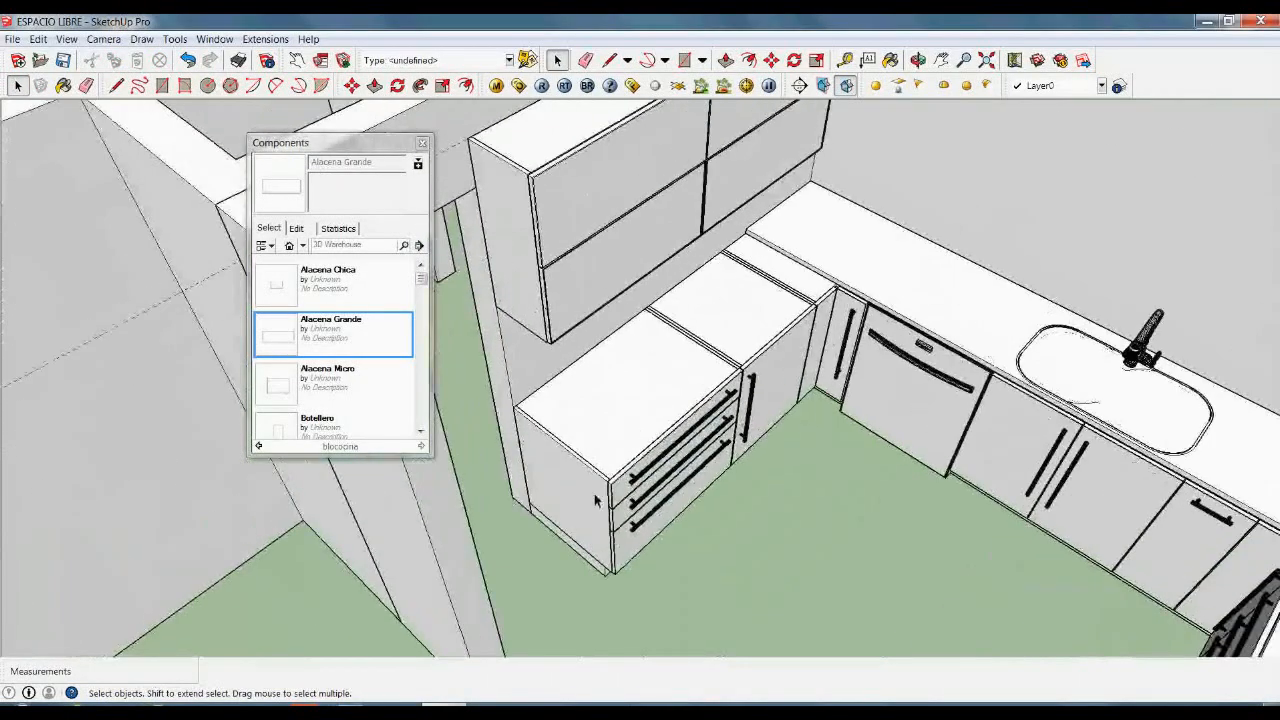
pyautogui.scroll(2, 595, 500)
pyautogui.press('r')
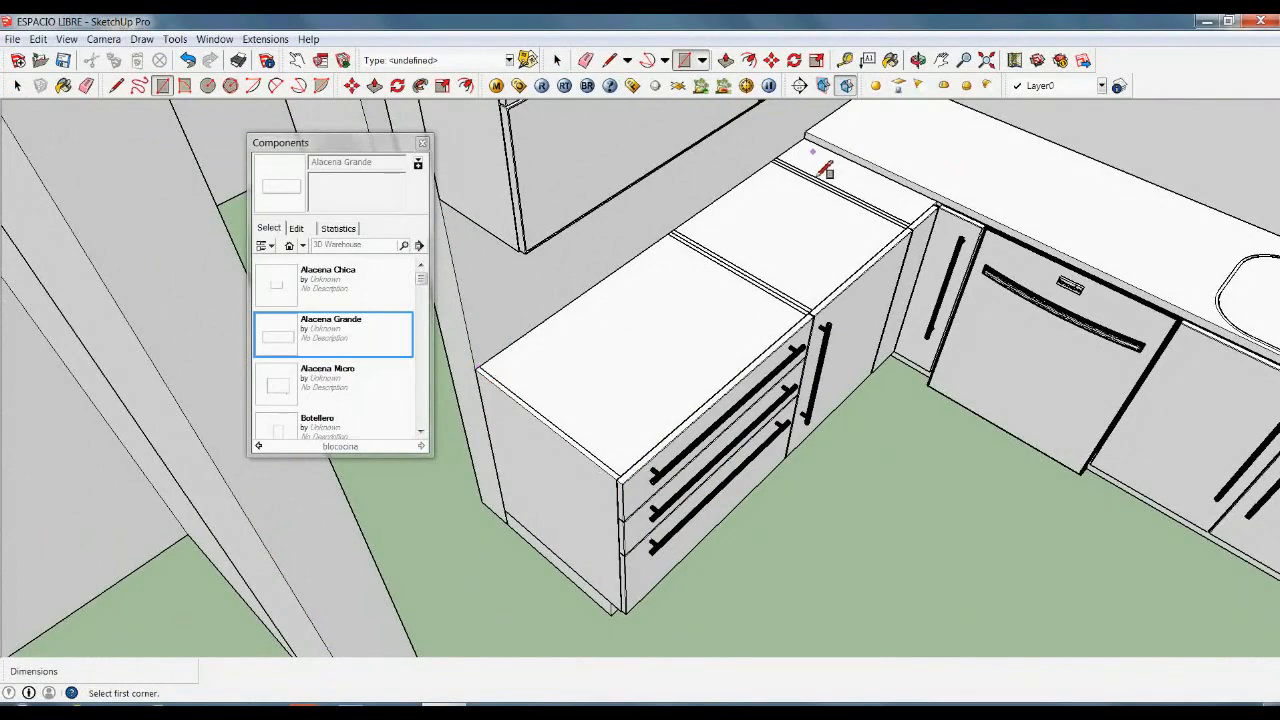
pyautogui.scroll(2, 824, 168)
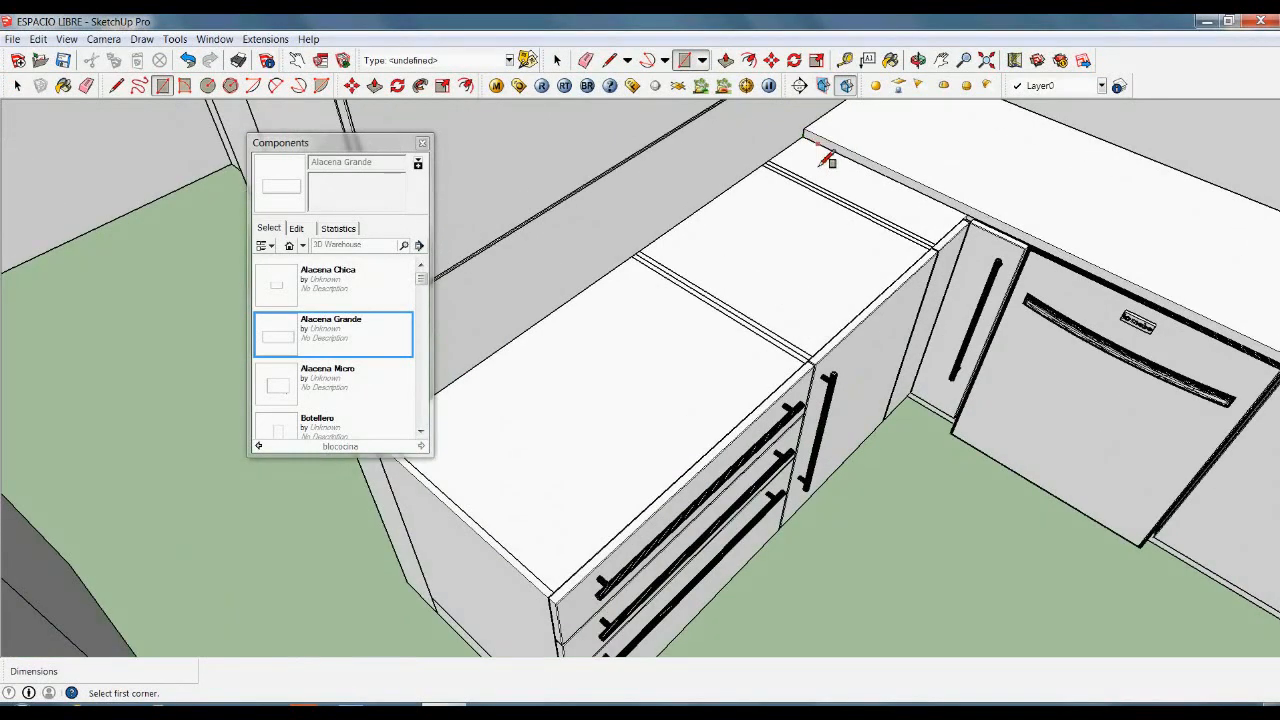
pyautogui.click(812, 150)
pyautogui.scroll(3, 558, 598)
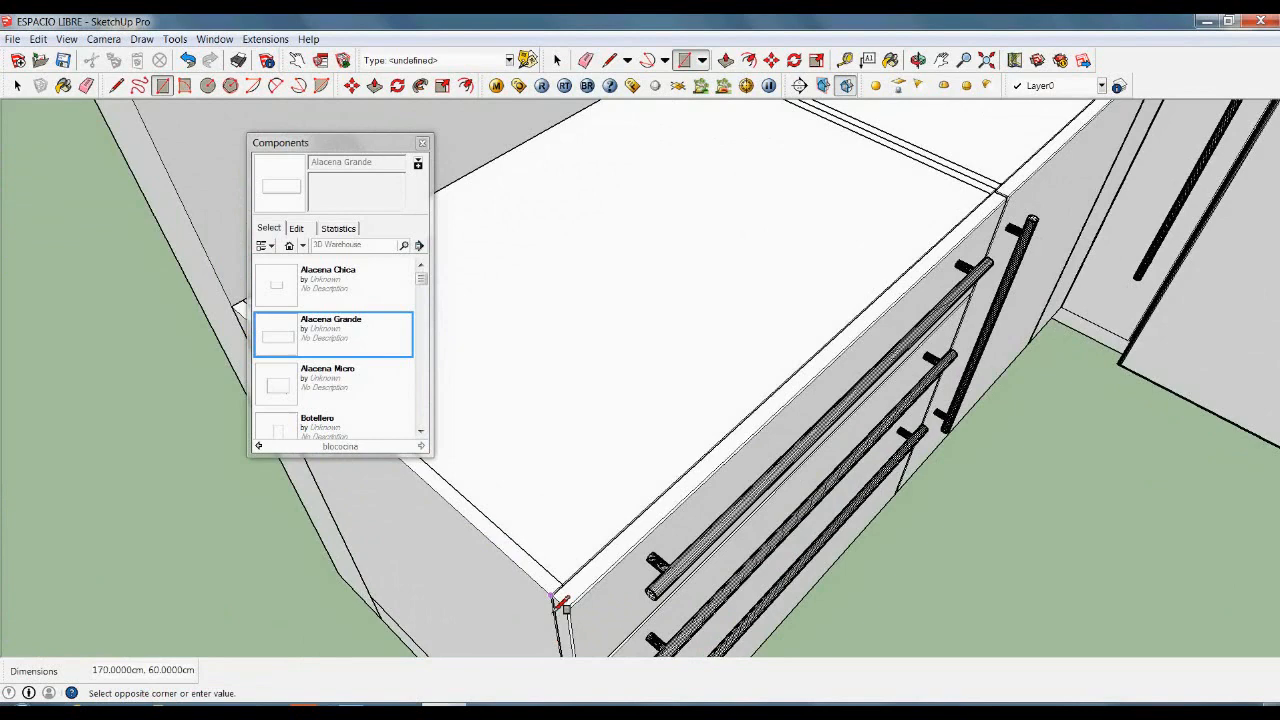
pyautogui.click(560, 604)
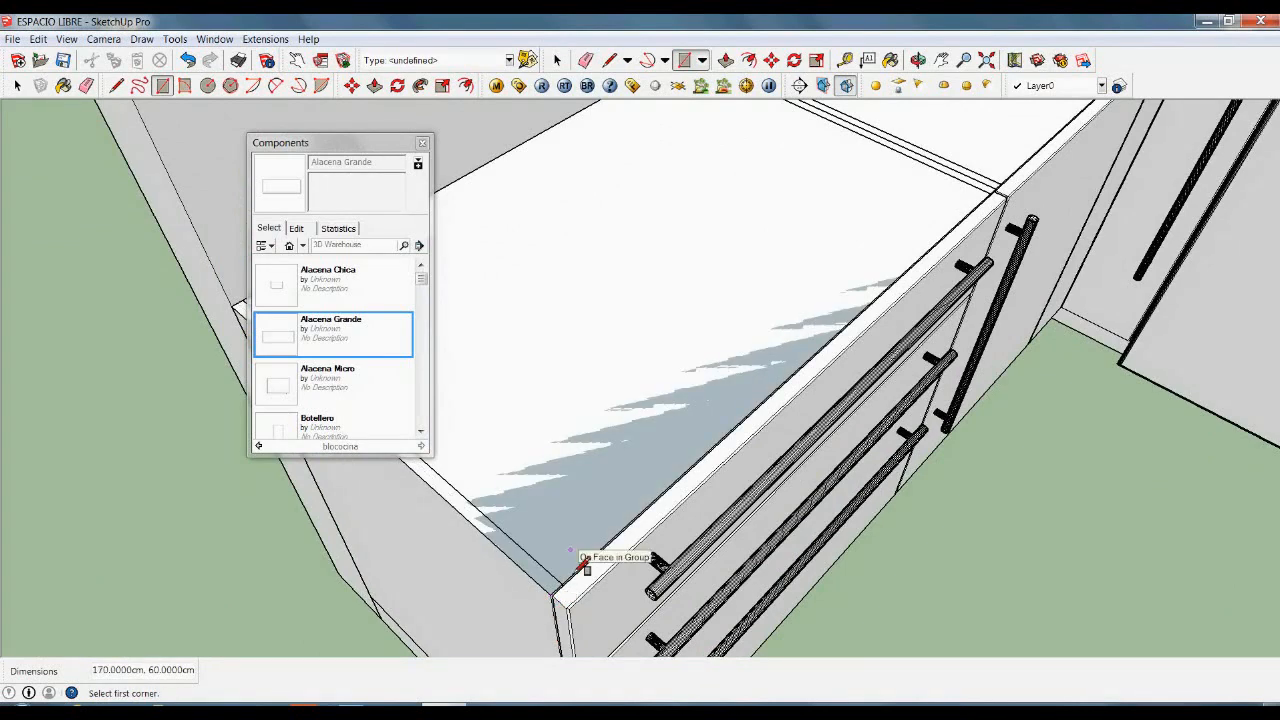
# - Extrude the new worktop rectangle upward by 3 cm
pyautogui.press('p')
pyautogui.click(586, 529)
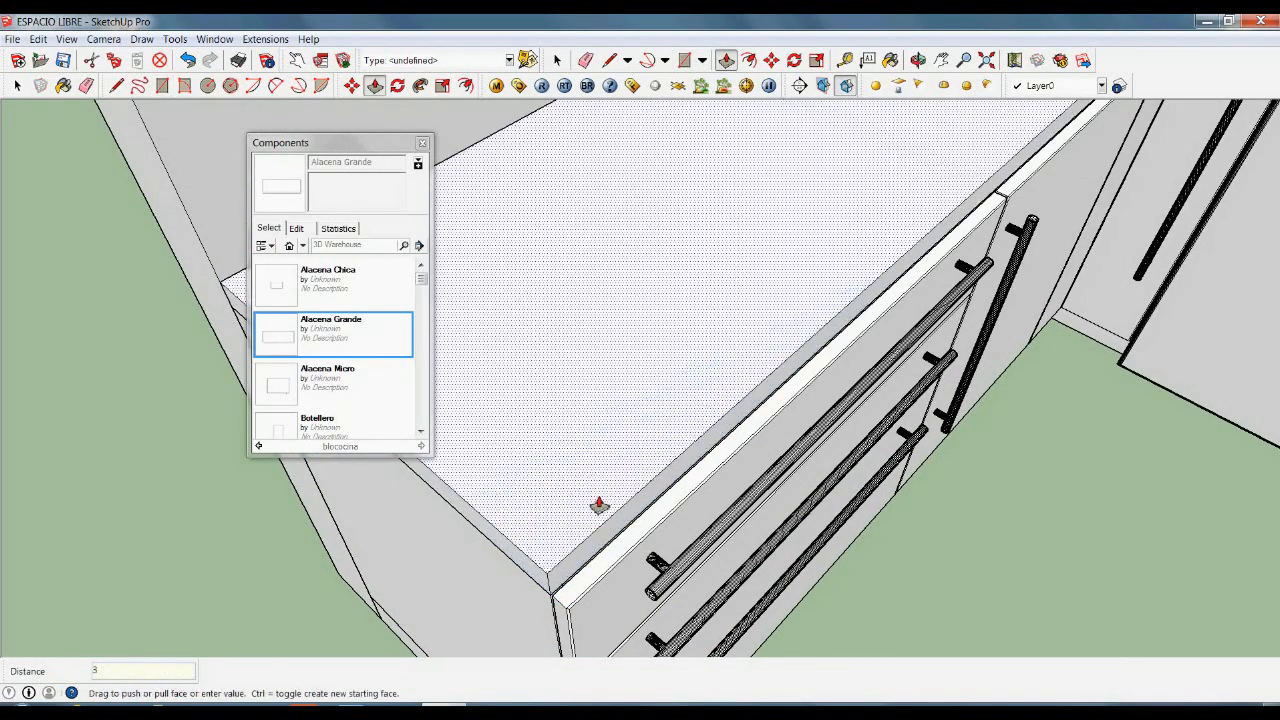
pyautogui.write('3')
pyautogui.press('Return')
pyautogui.press('space')
# - Delete the seam edge between the new worktop section and the sink-arm worktop
pyautogui.scroll(-5, 1018, 629)
pyautogui.scroll(5, 931, 260)
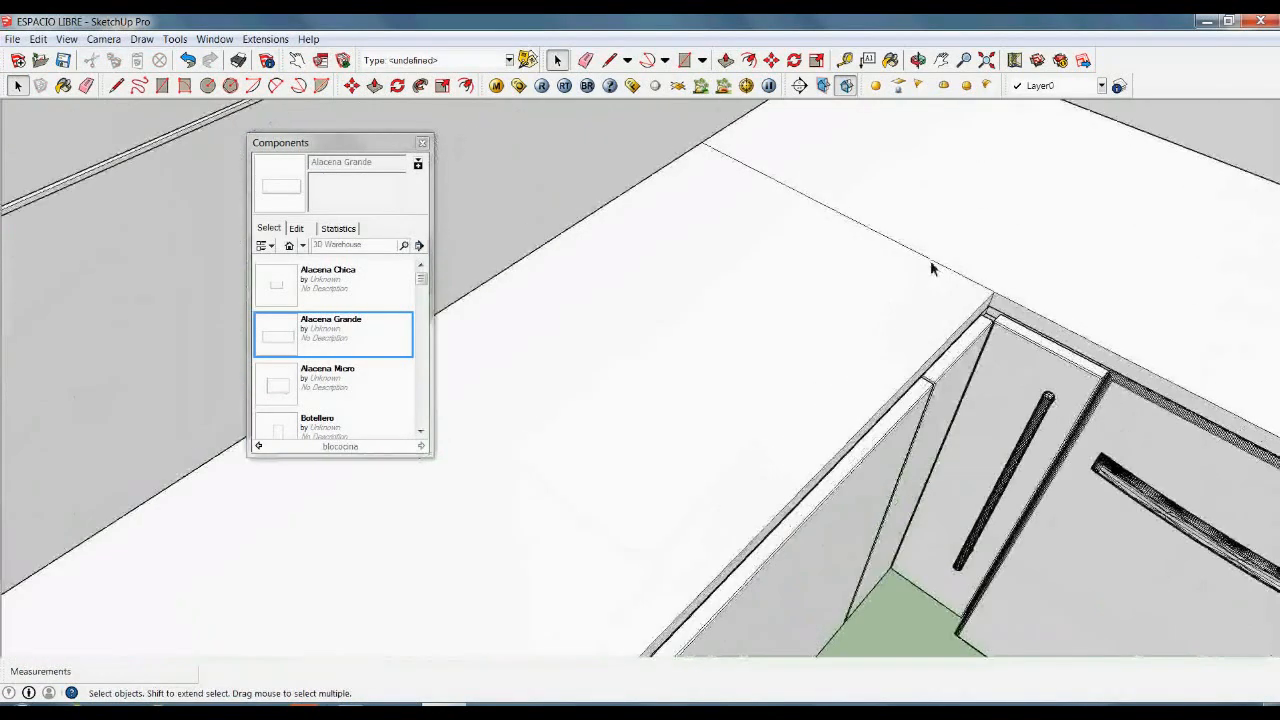
pyautogui.click(930, 262)
pyautogui.click(930, 264)
pyautogui.press('Delete')
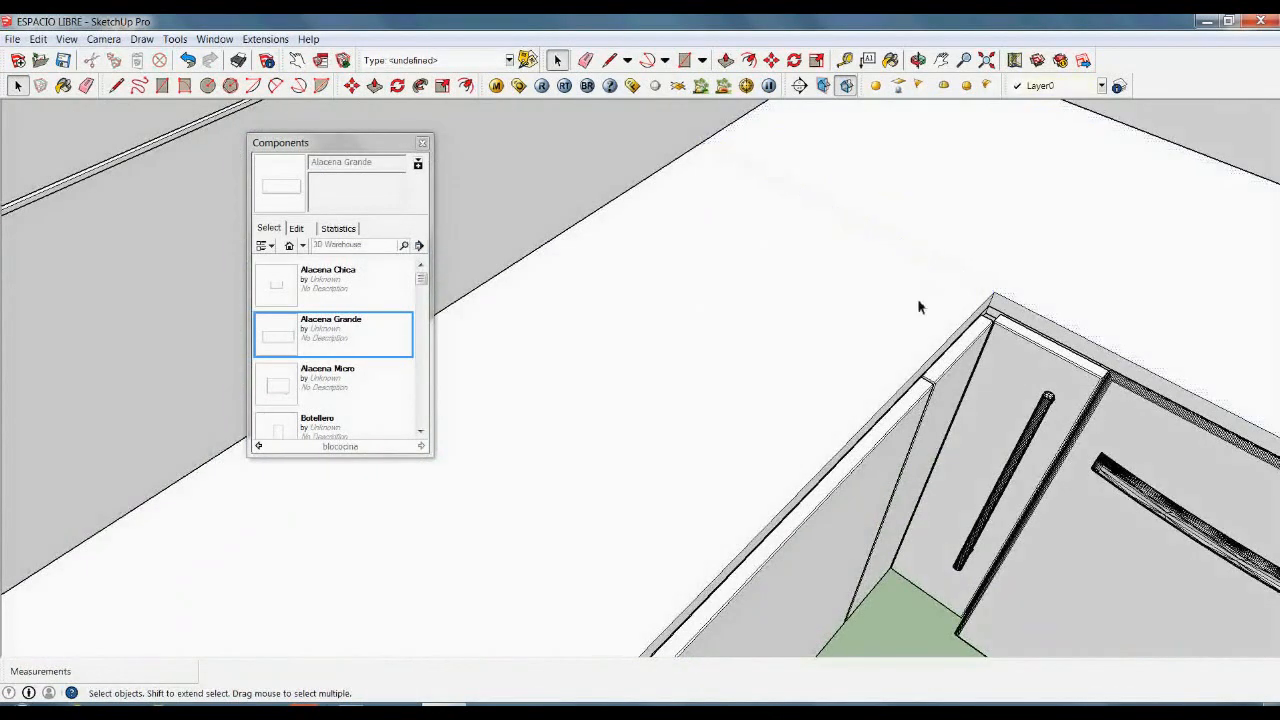
# - Pull the worktop's front edges on the wall-cupboard arm and the sink arm out 3 cm, flush with the cabinet fronts
pyautogui.scroll(-3, 920, 310)
pyautogui.scroll(6, 919, 317)
pyautogui.press('p')
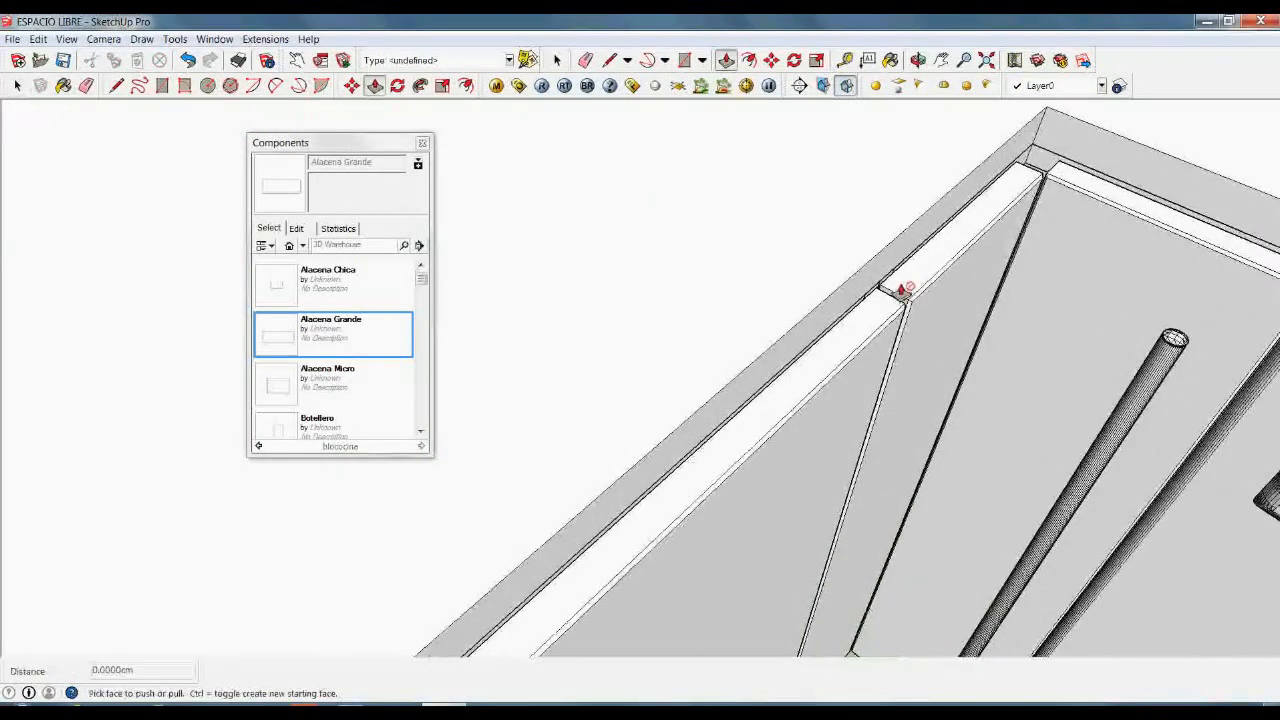
pyautogui.click(903, 290)
pyautogui.scroll(-2, 945, 293)
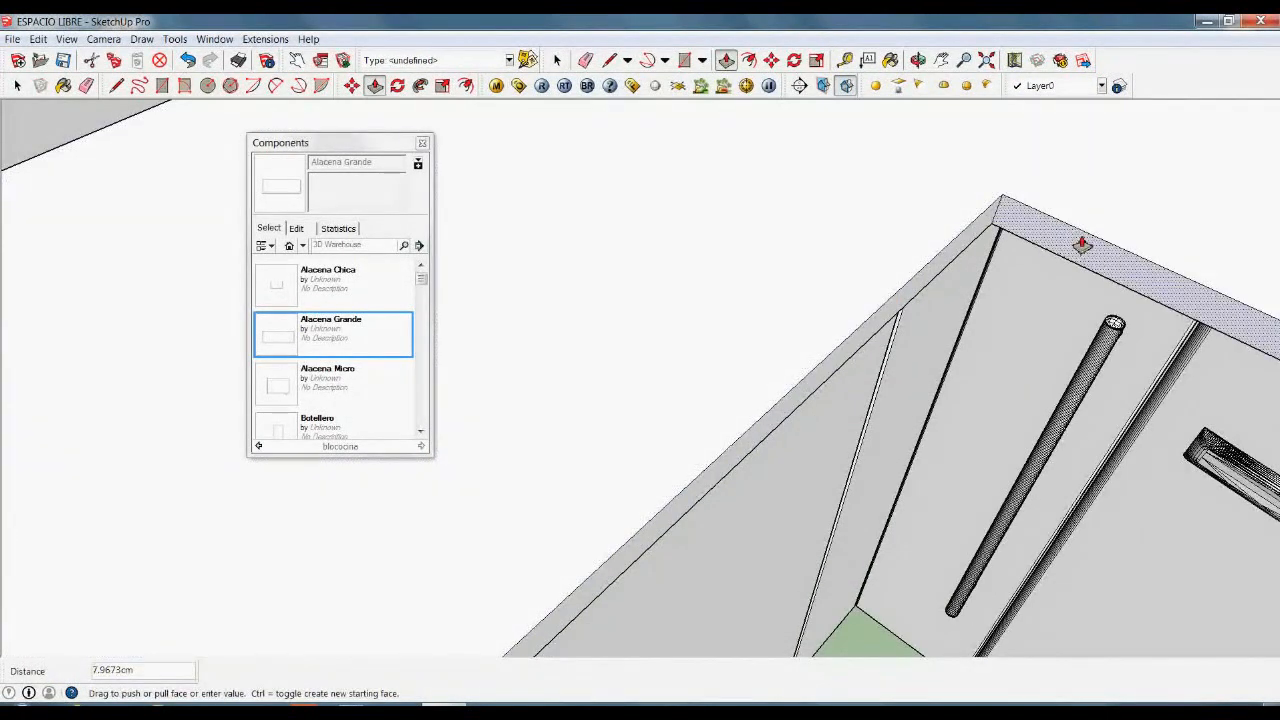
pyautogui.press('Return')
pyautogui.scroll(-6, 800, 229)
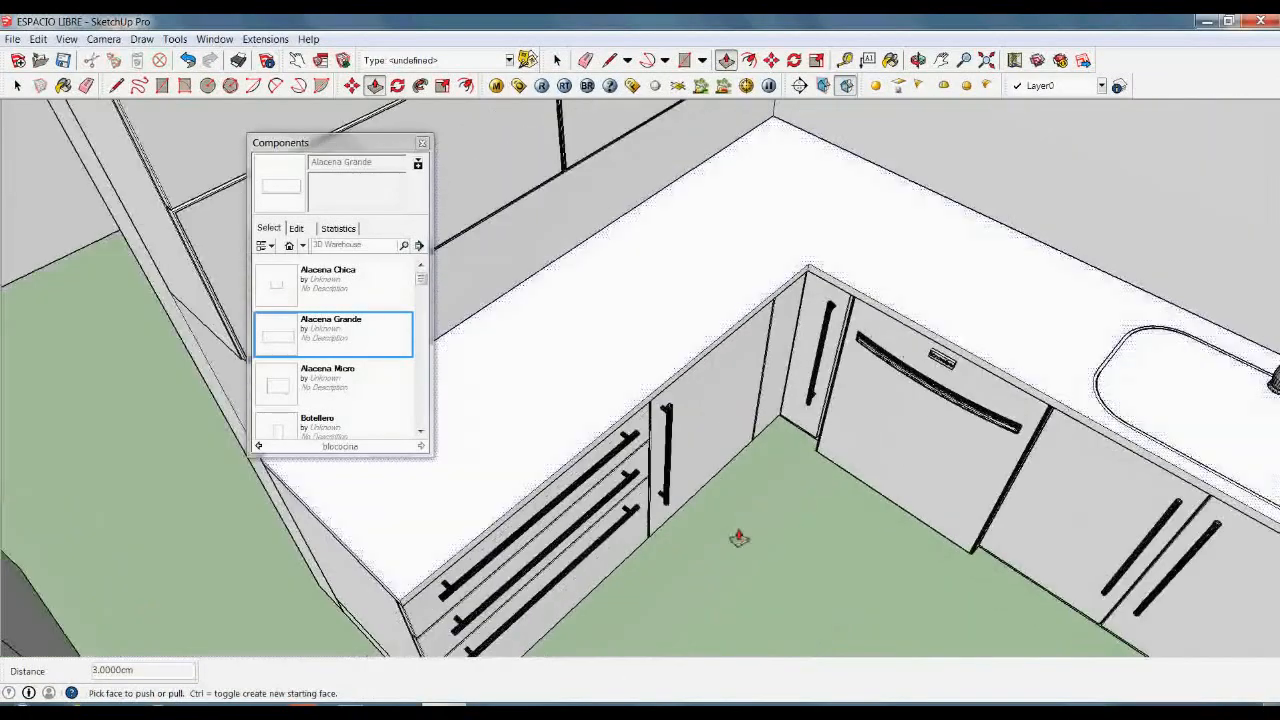
# - Pull the front edge of the long open arm's worktop out flush with its cabinet fronts
pyautogui.press('space')
pyautogui.scroll(-6, 705, 497)
pyautogui.moveTo(705, 497); pyautogui.dragTo(977, 350, button='middle')
pyautogui.scroll(10, 974, 343)
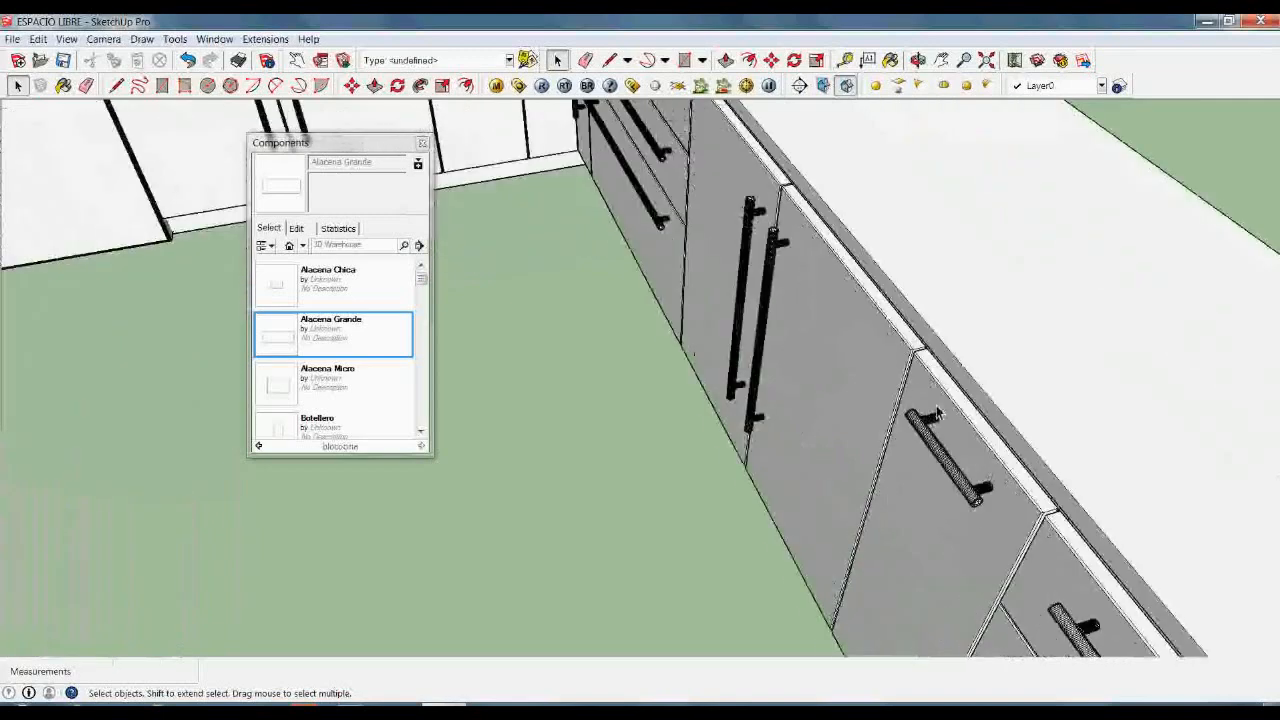
pyautogui.press('p')
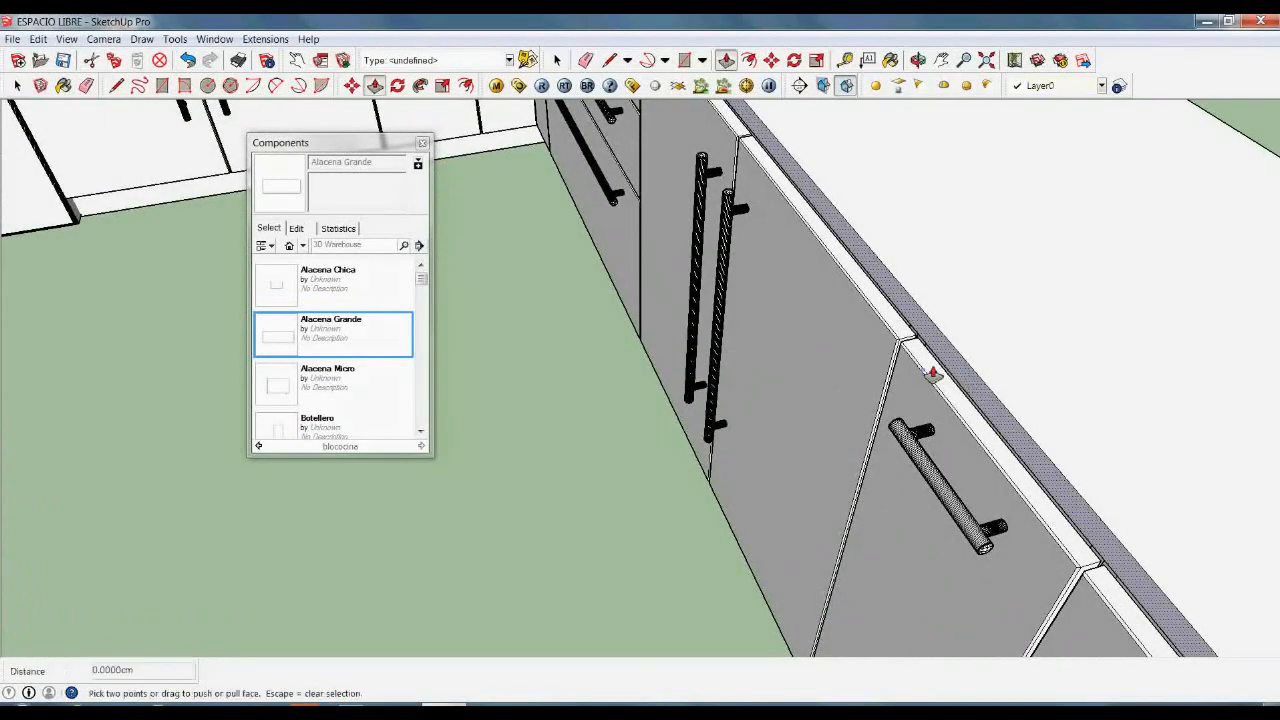
pyautogui.click(952, 362)
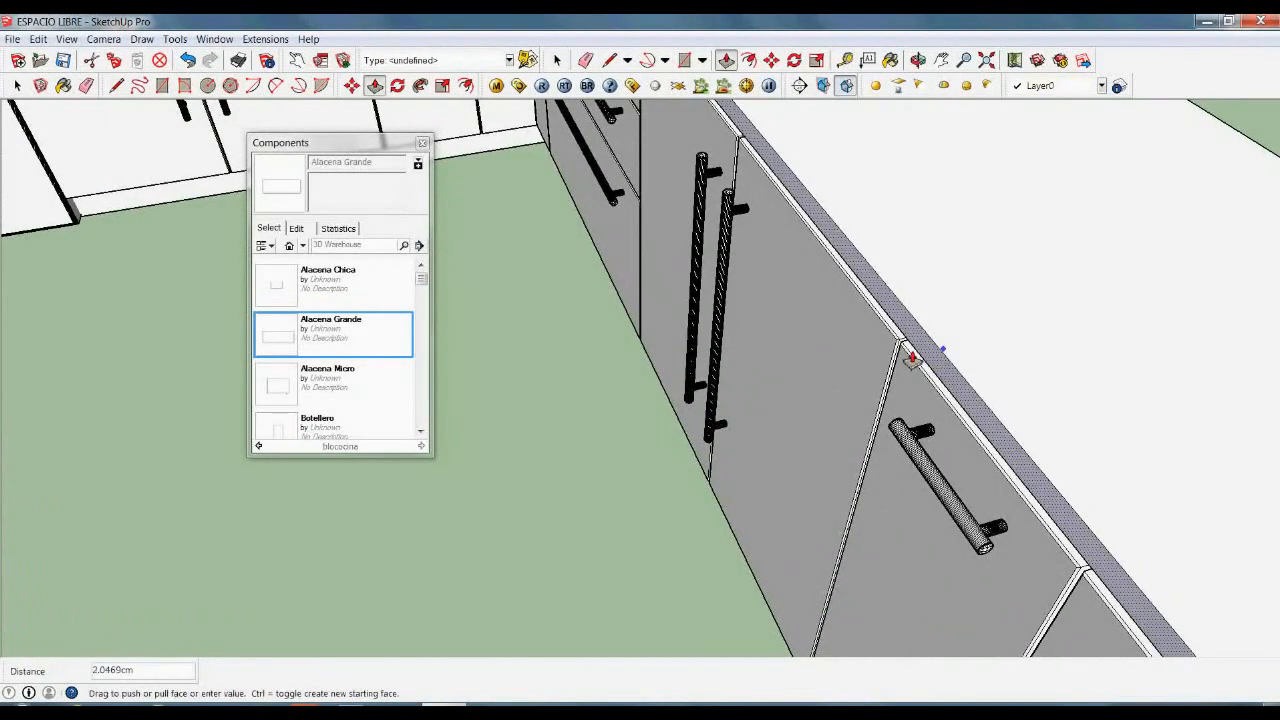
pyautogui.press('Escape')
pyautogui.press('space')
pyautogui.click(856, 365)
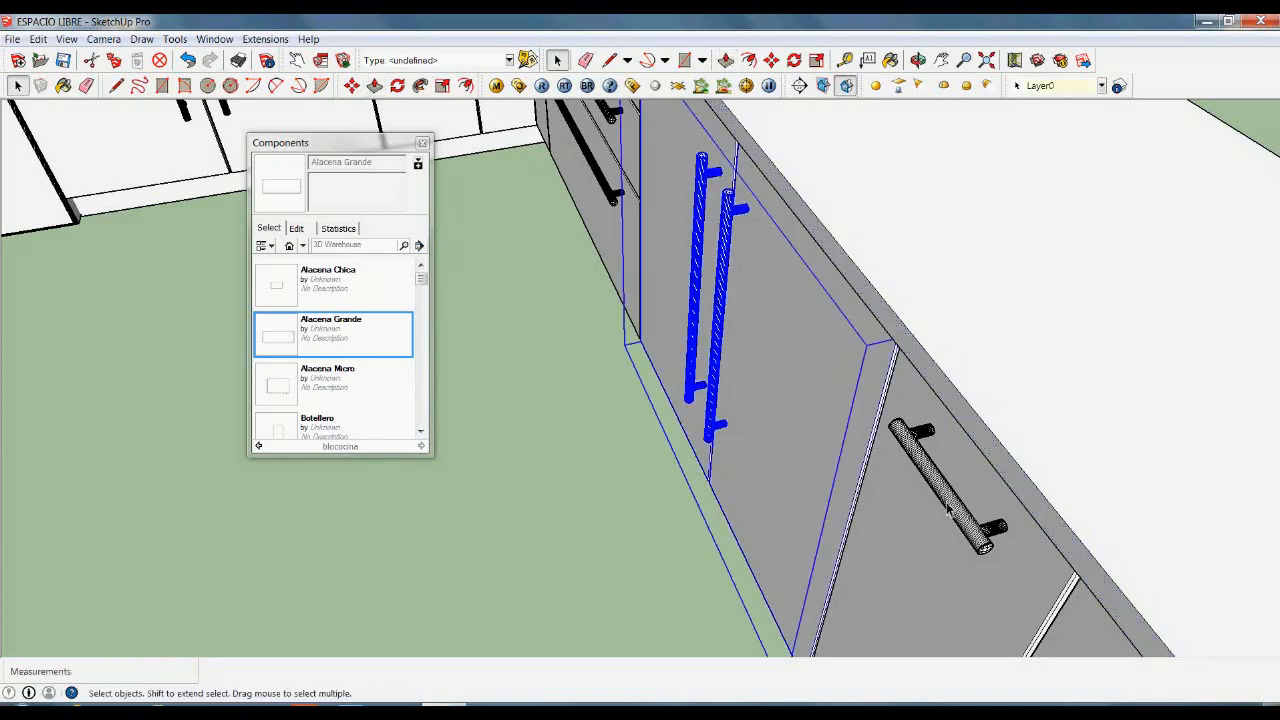
pyautogui.click(479, 546)
# - Push the worktop's top face down by 0.5 cm so the sink rim stands above it
pyautogui.scroll(-5, 748, 602)
pyautogui.moveTo(1056, 406); pyautogui.dragTo(848, 619, button='middle')
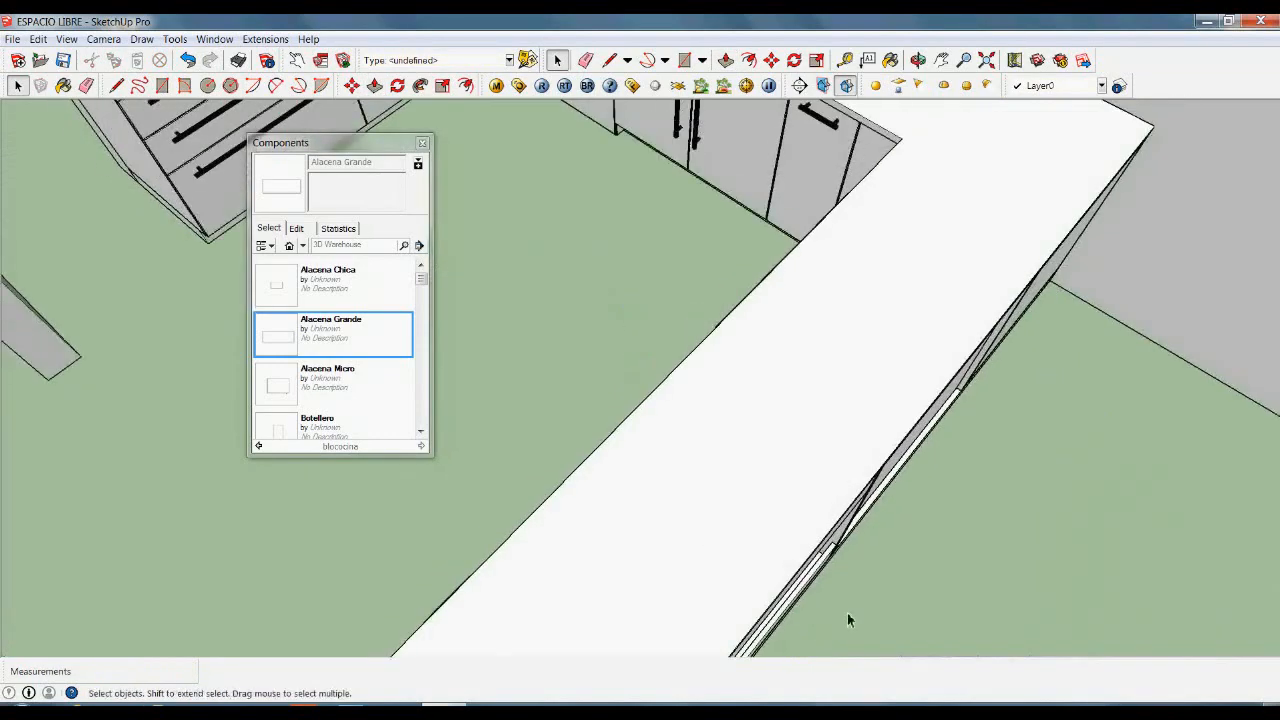
pyautogui.scroll(-3, 855, 618)
pyautogui.scroll(-3, 855, 618)
pyautogui.moveTo(813, 345); pyautogui.dragTo(806, 285, button='middle')
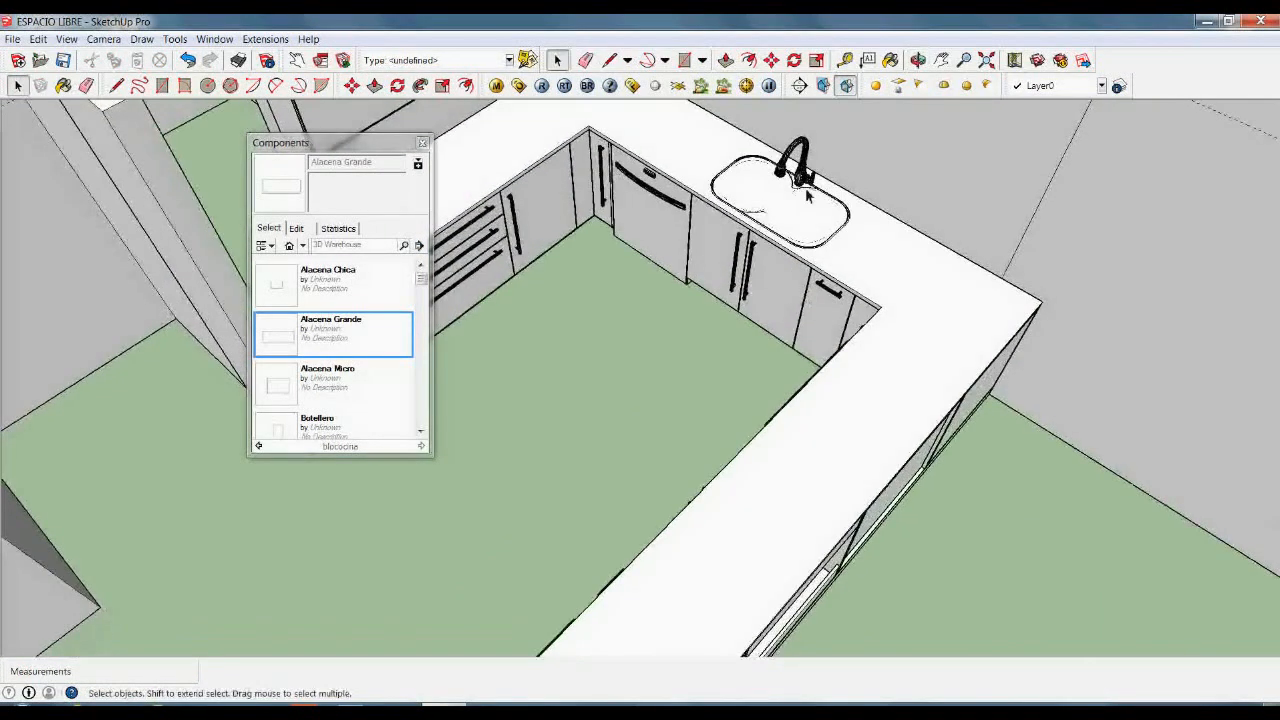
pyautogui.scroll(6, 843, 215)
pyautogui.scroll(3, 843, 297)
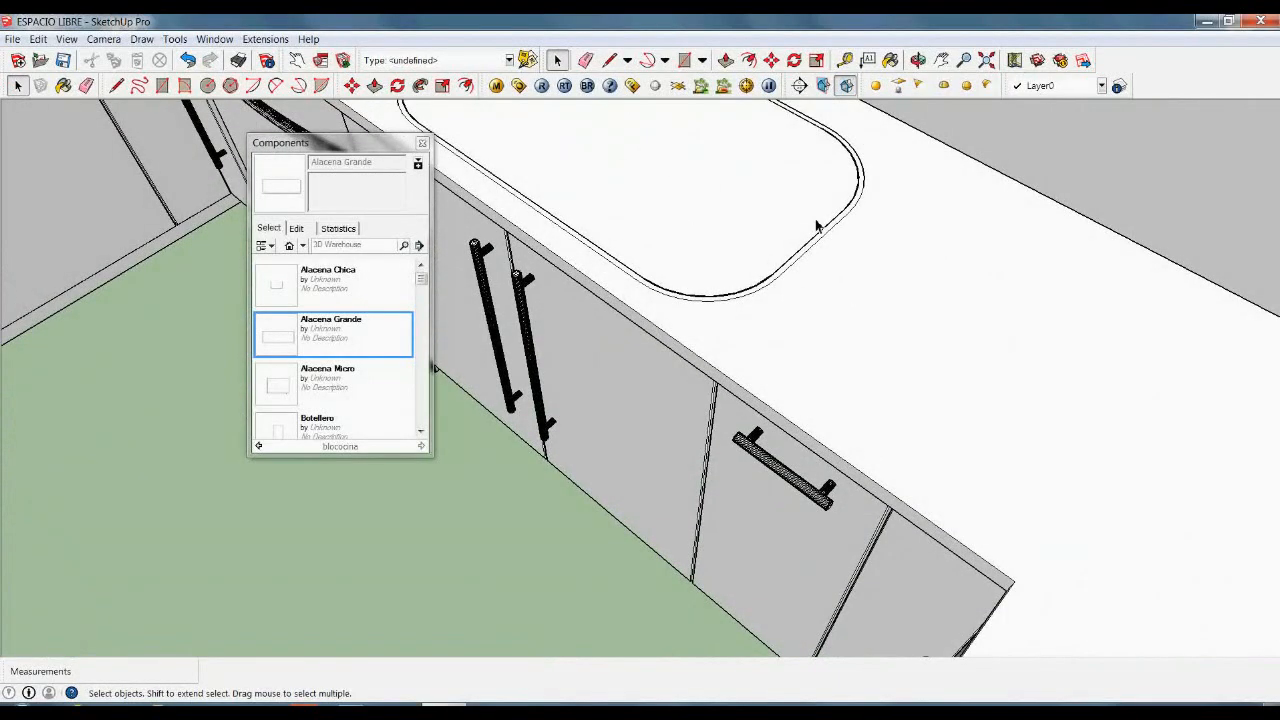
pyautogui.scroll(2, 816, 228)
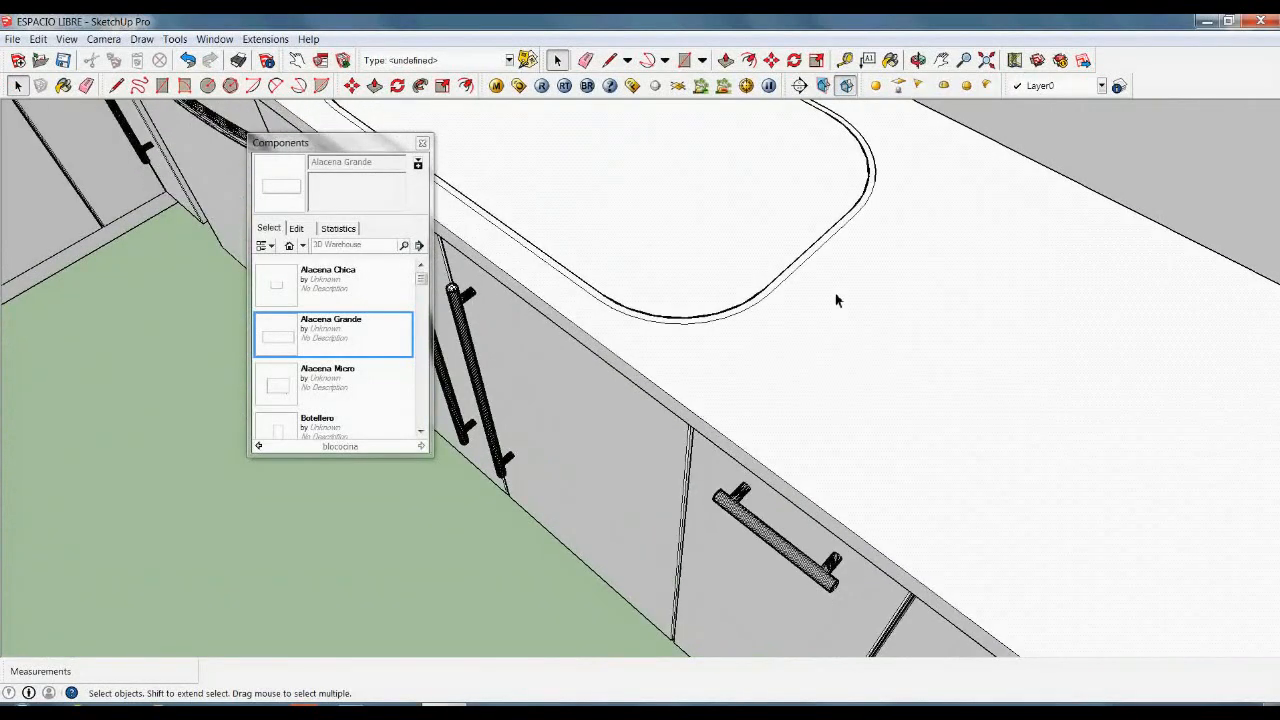
pyautogui.click(838, 300)
pyautogui.press('p')
pyautogui.click(812, 296)
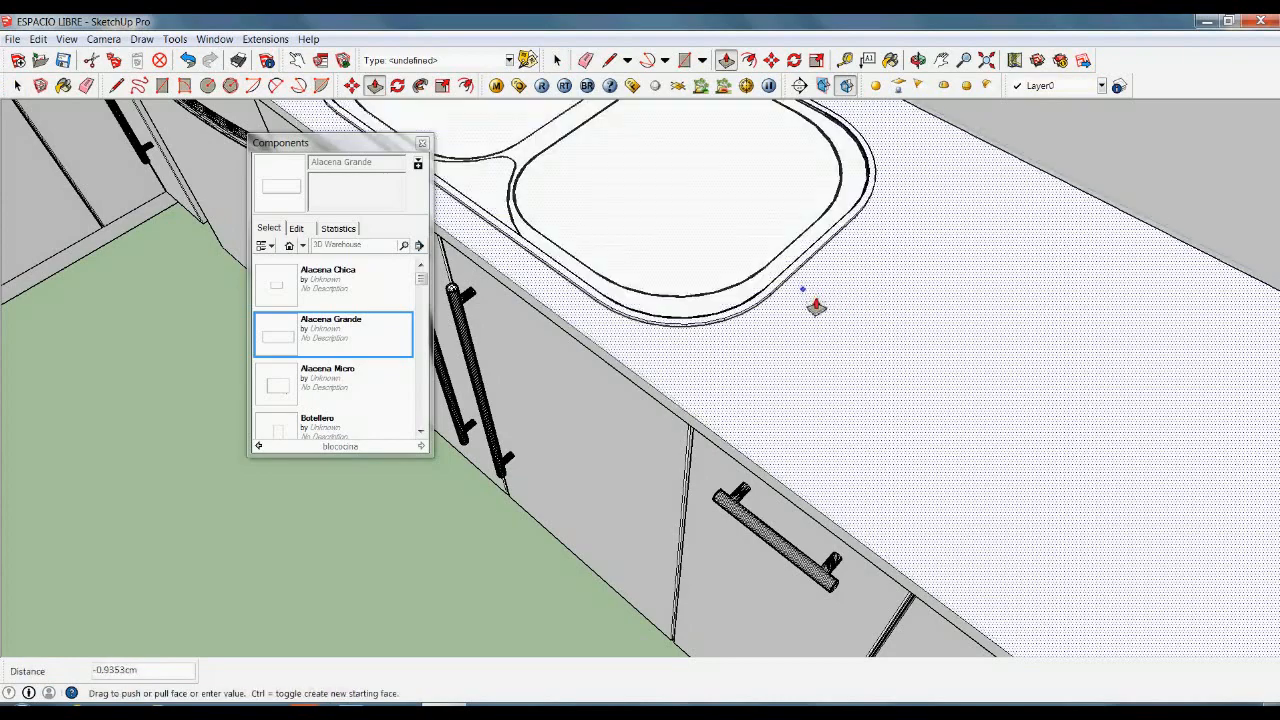
pyautogui.scroll(5, 777, 298)
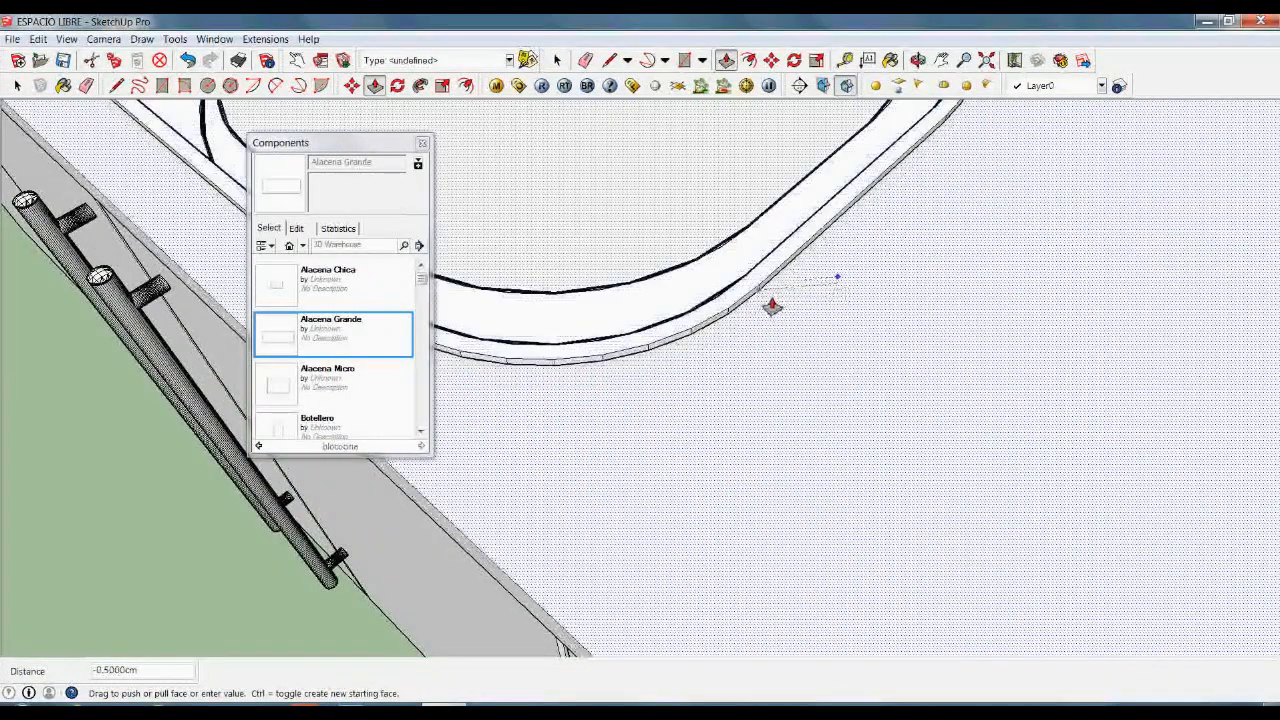
pyautogui.click(780, 308)
pyautogui.scroll(-6, 857, 309)
pyautogui.press('space')
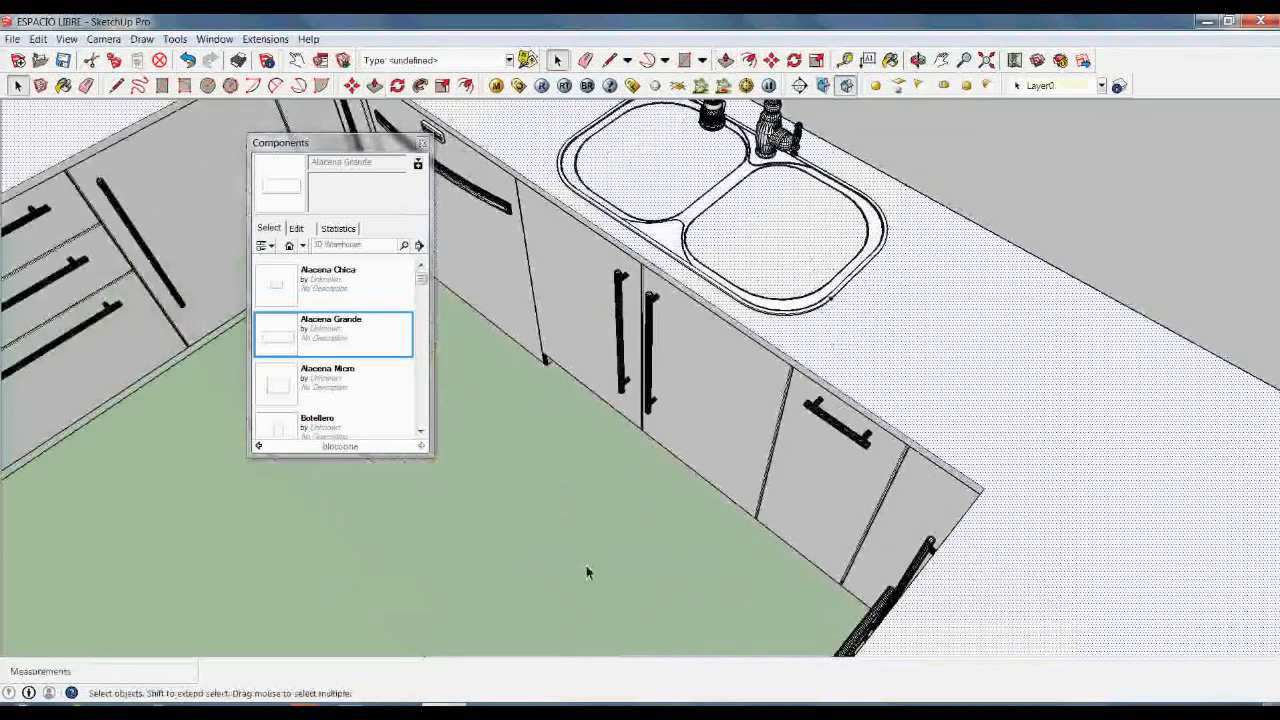
pyautogui.click(588, 568)
# - Explode the sink cabinet component and clear the selection
pyautogui.scroll(-3, 717, 541)
pyautogui.scroll(2, 743, 162)
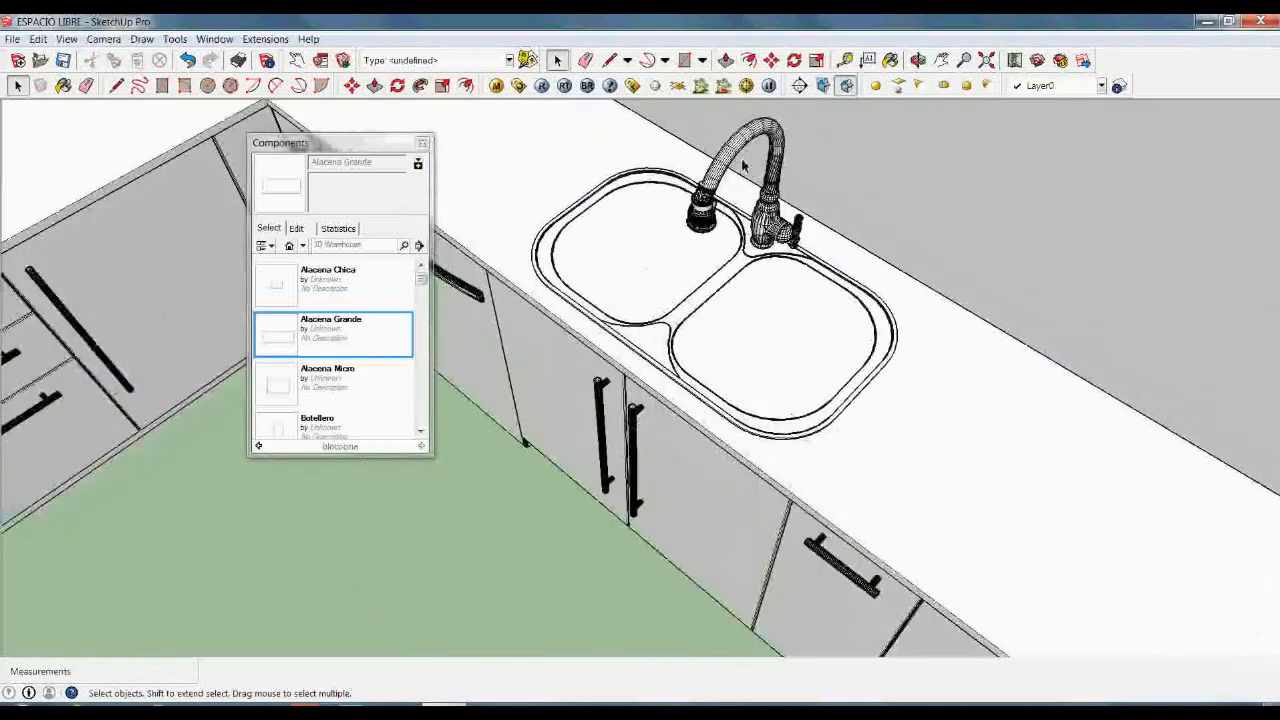
pyautogui.click(735, 166)
pyautogui.rightClick(730, 158)
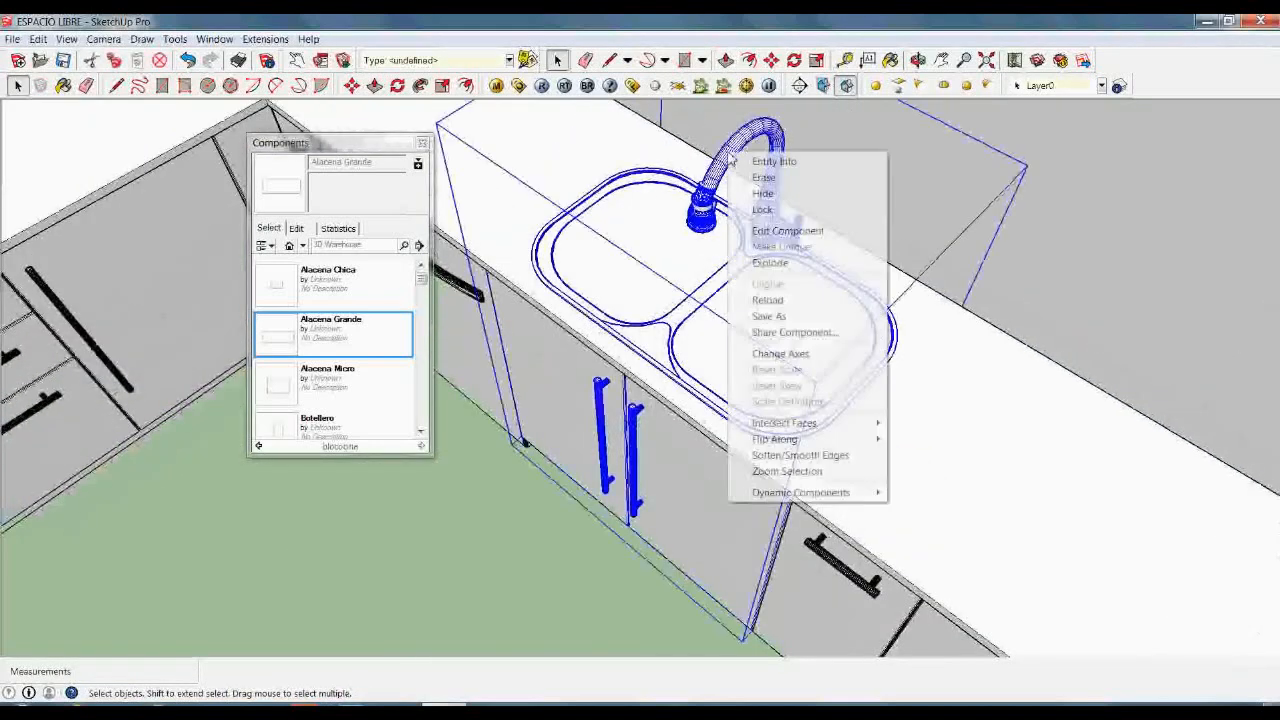
pyautogui.click(782, 266)
pyautogui.click(515, 621)
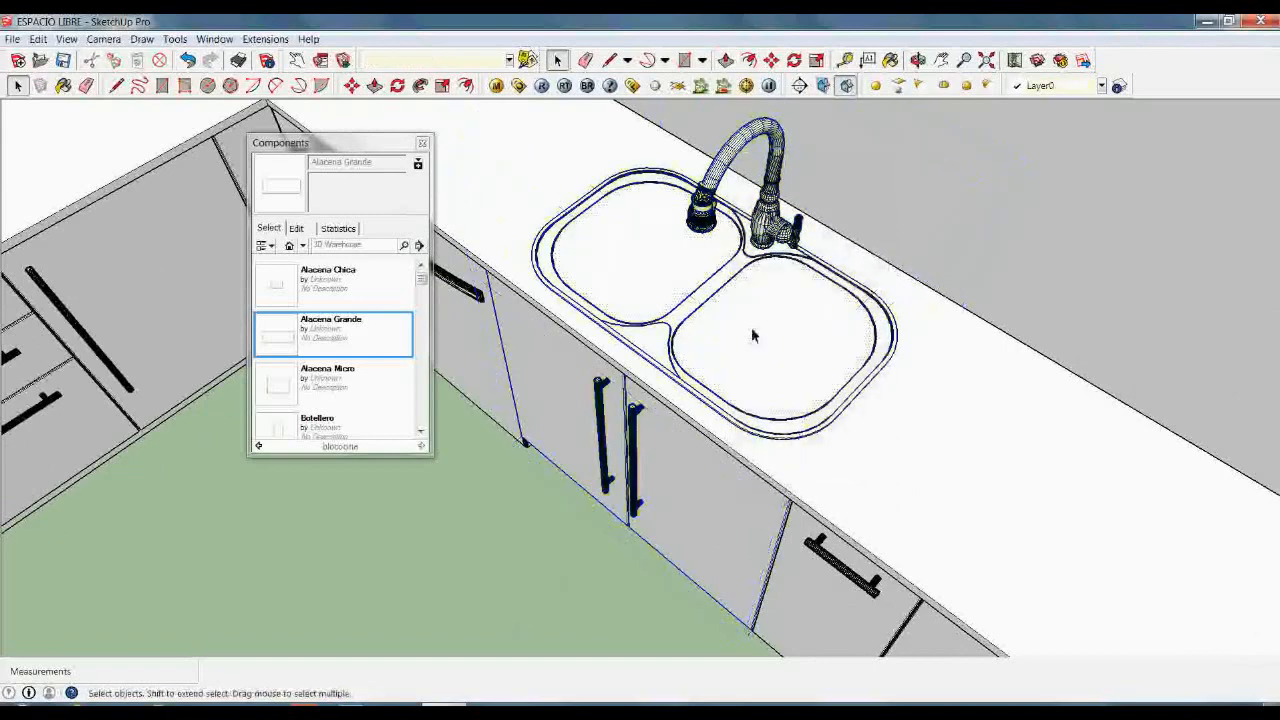
# - Delete the face covering the sink bowls
pyautogui.click(760, 357)
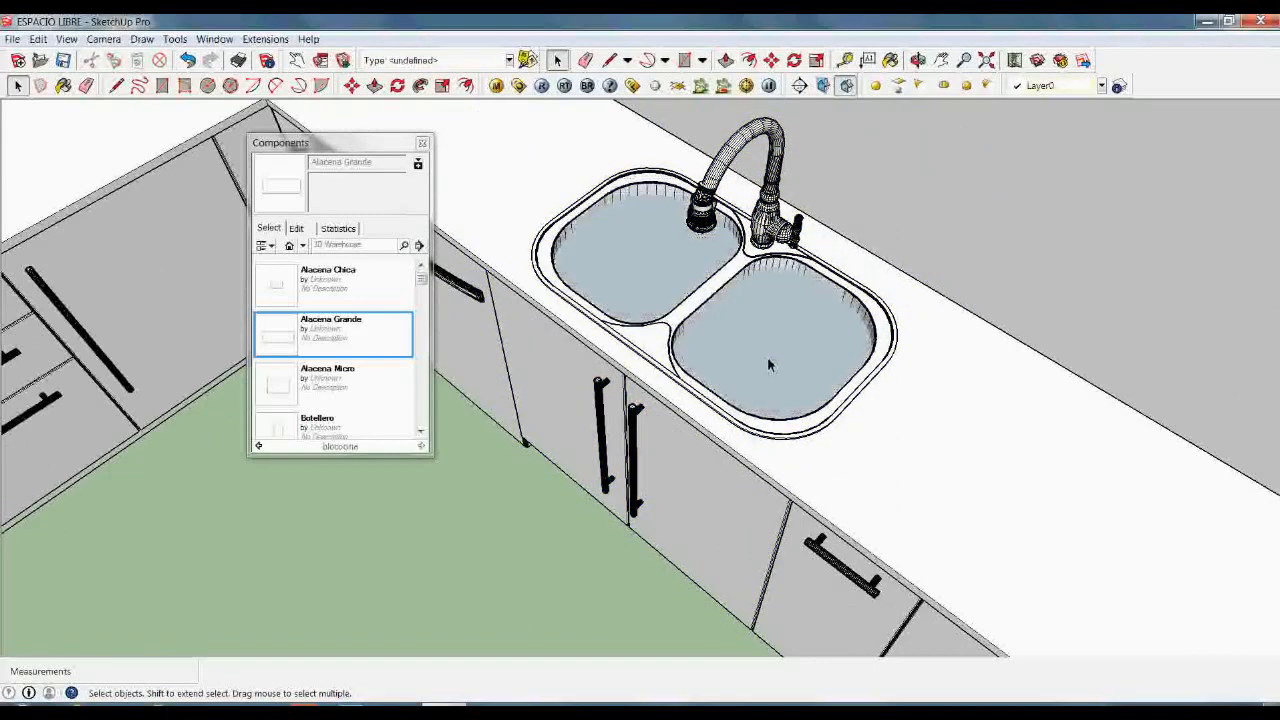
pyautogui.press('Delete')
pyautogui.moveTo(762, 432)
pyautogui.mouseDown(button='middle')
pyautogui.moveTo(622, 525)
pyautogui.moveTo(780, 438)
pyautogui.mouseUp(button='middle')
pyautogui.scroll(3, 786, 440)
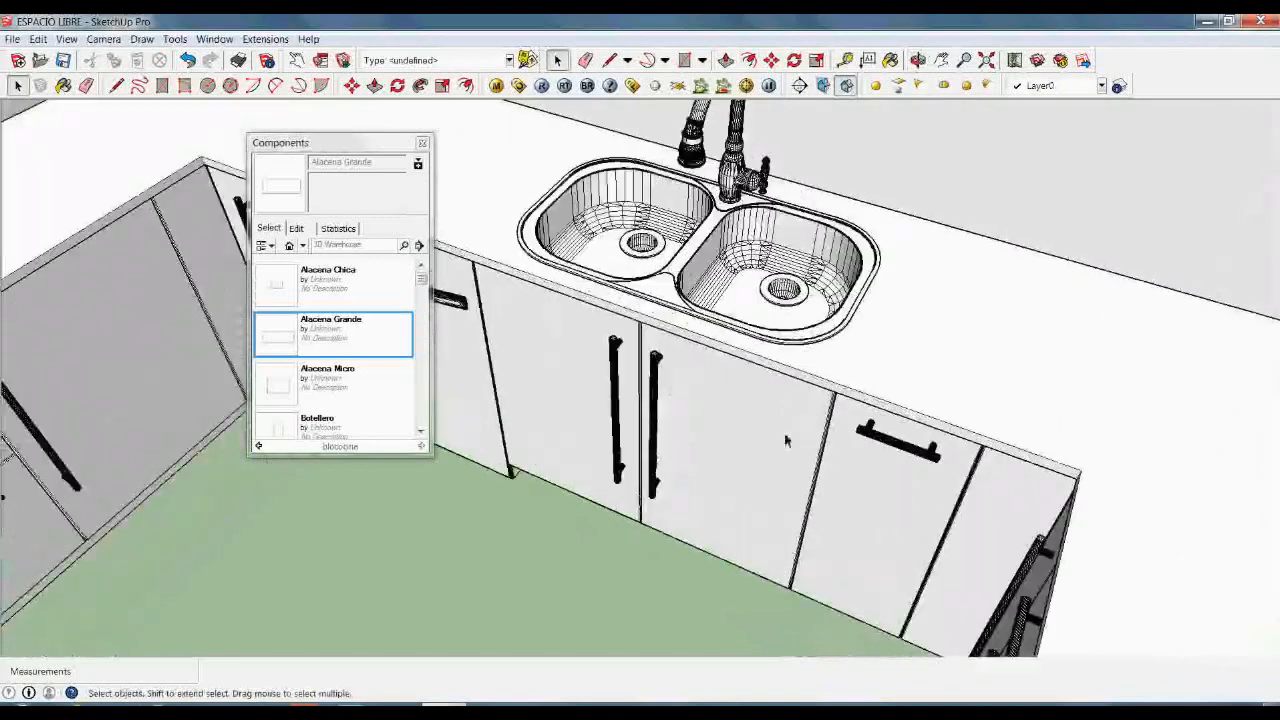
pyautogui.scroll(-6, 780, 438)
pyautogui.scroll(-1, 737, 434)
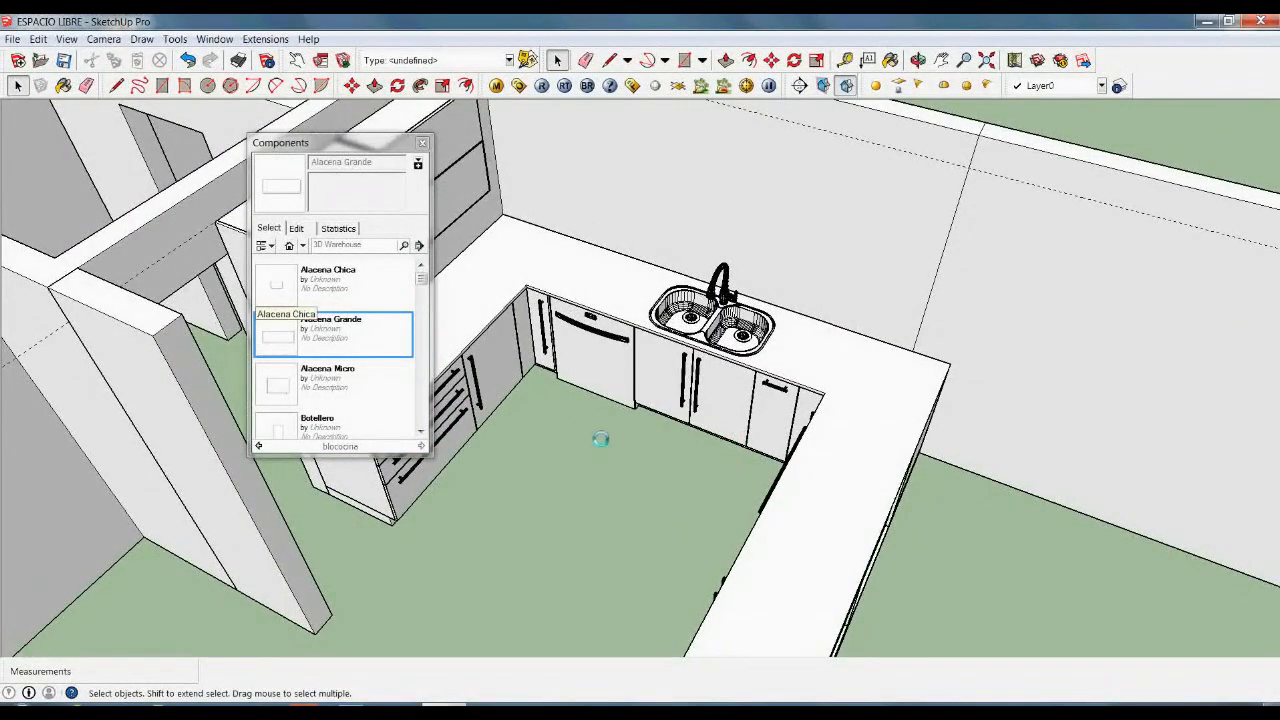
# - Copy the pair of wall cupboards above the drawer run to the open ground beyond the sink wall
pyautogui.moveTo(593, 441); pyautogui.dragTo(603, 311, button='middle')
pyautogui.scroll(-2, 620, 400)
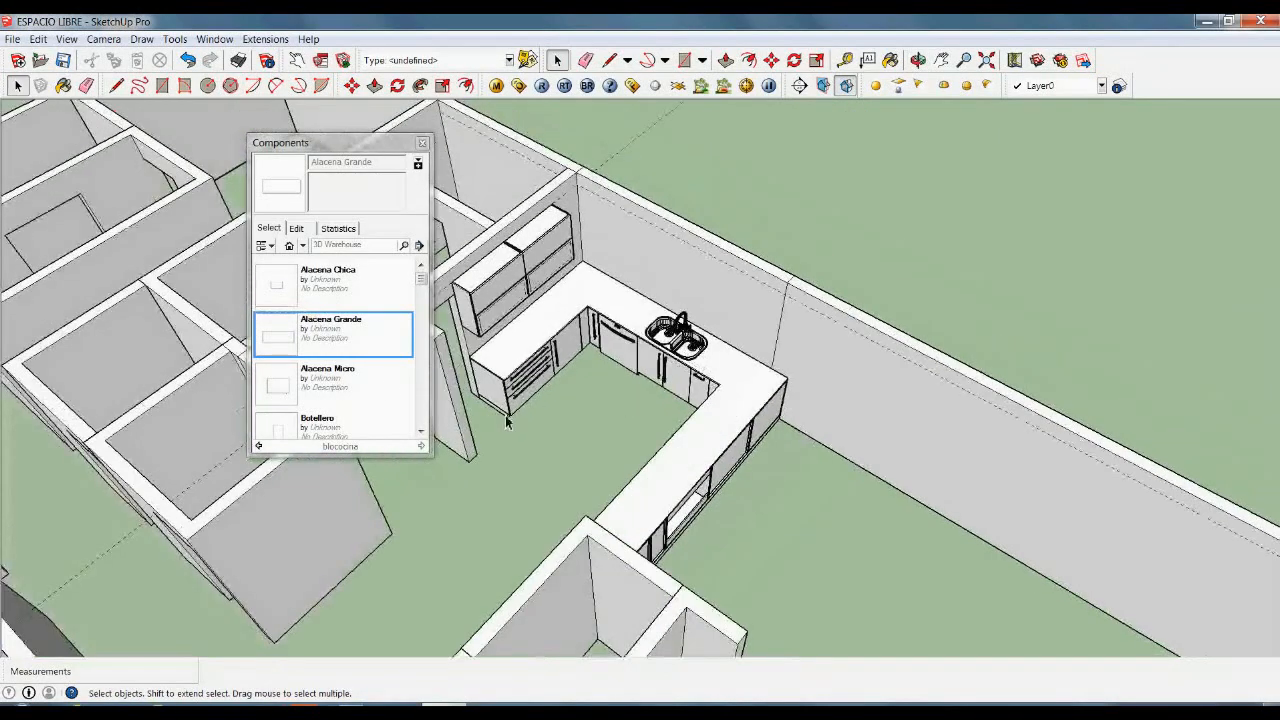
pyautogui.scroll(4, 430, 420)
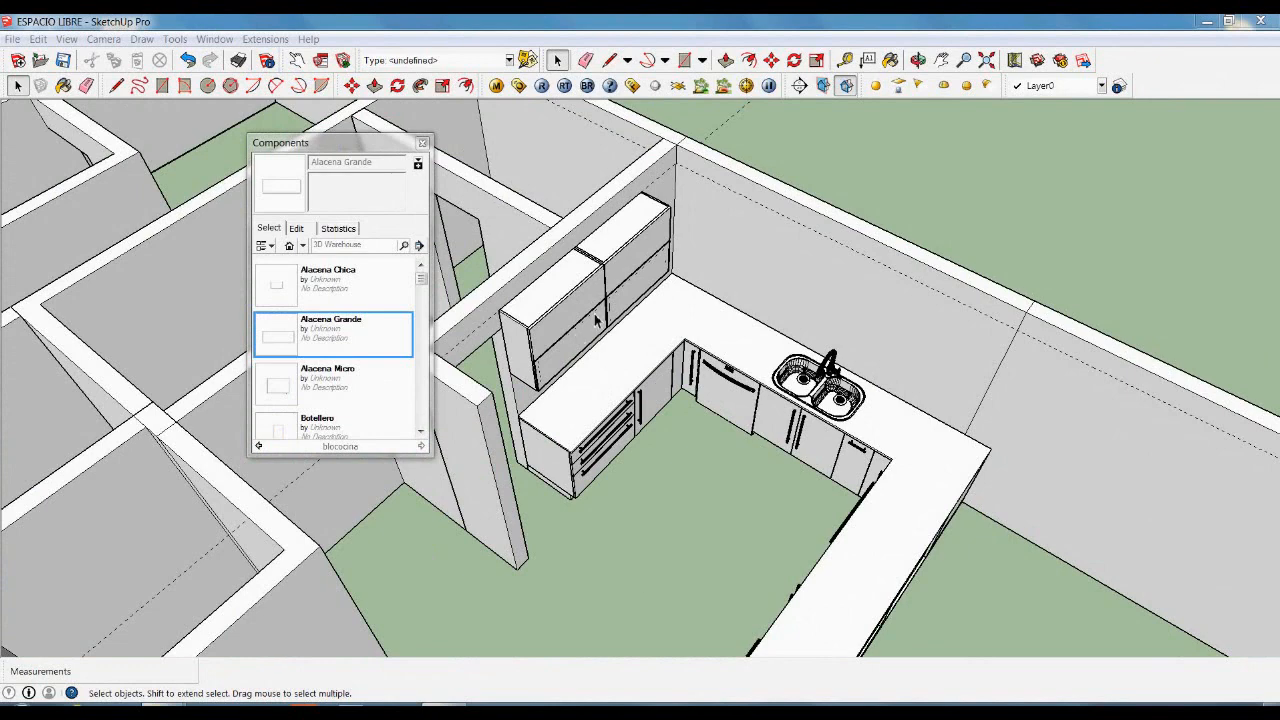
pyautogui.moveTo(724, 562); pyautogui.dragTo(571, 347, button='middle')
pyautogui.click(531, 290)
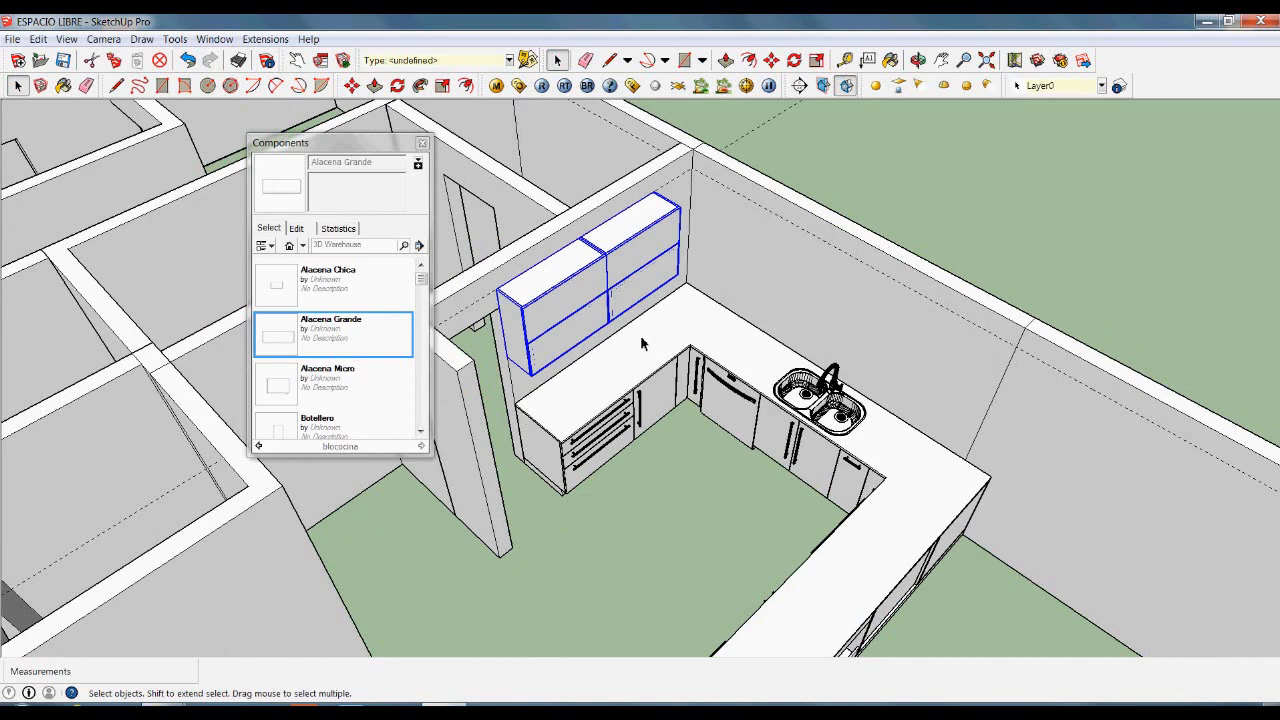
pyautogui.press('m')
pyautogui.click(652, 556)
pyautogui.press('ctrl')
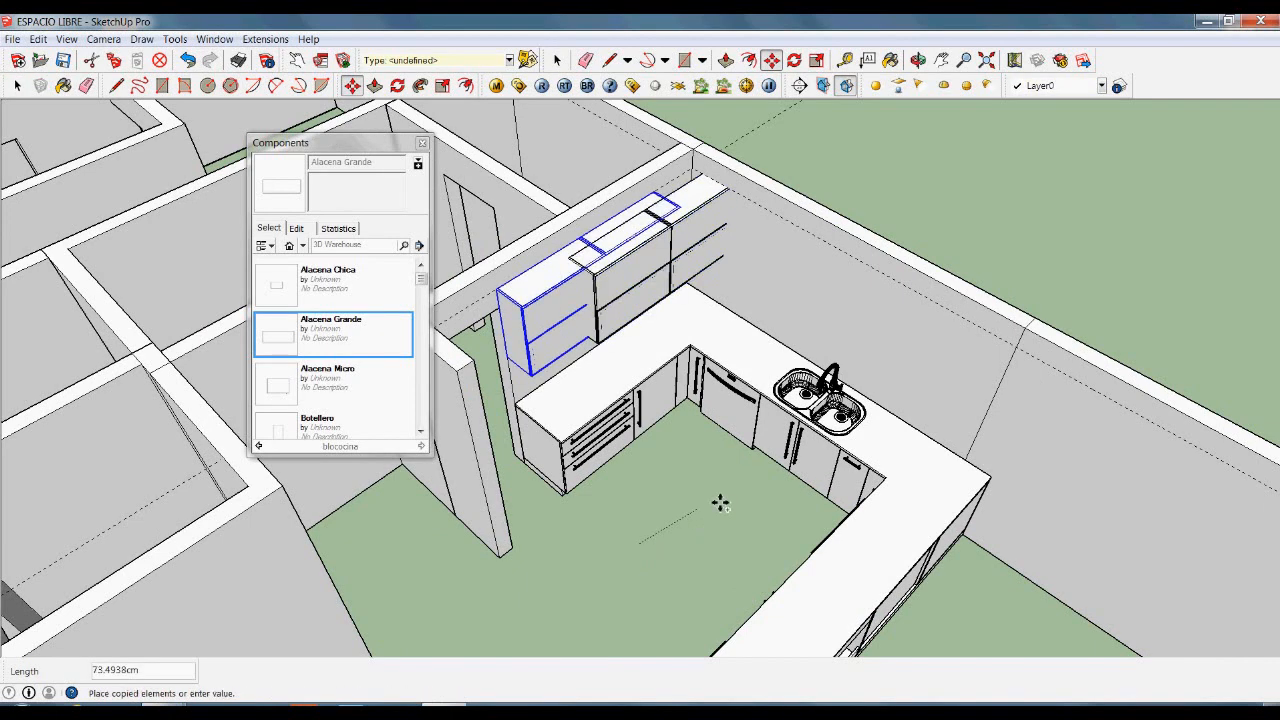
pyautogui.click(985, 265)
# - Rotate the copied cupboard pair a quarter turn so that it runs parallel to the sink wall
pyautogui.scroll(-3, 850, 390)
pyautogui.scroll(2, 986, 180)
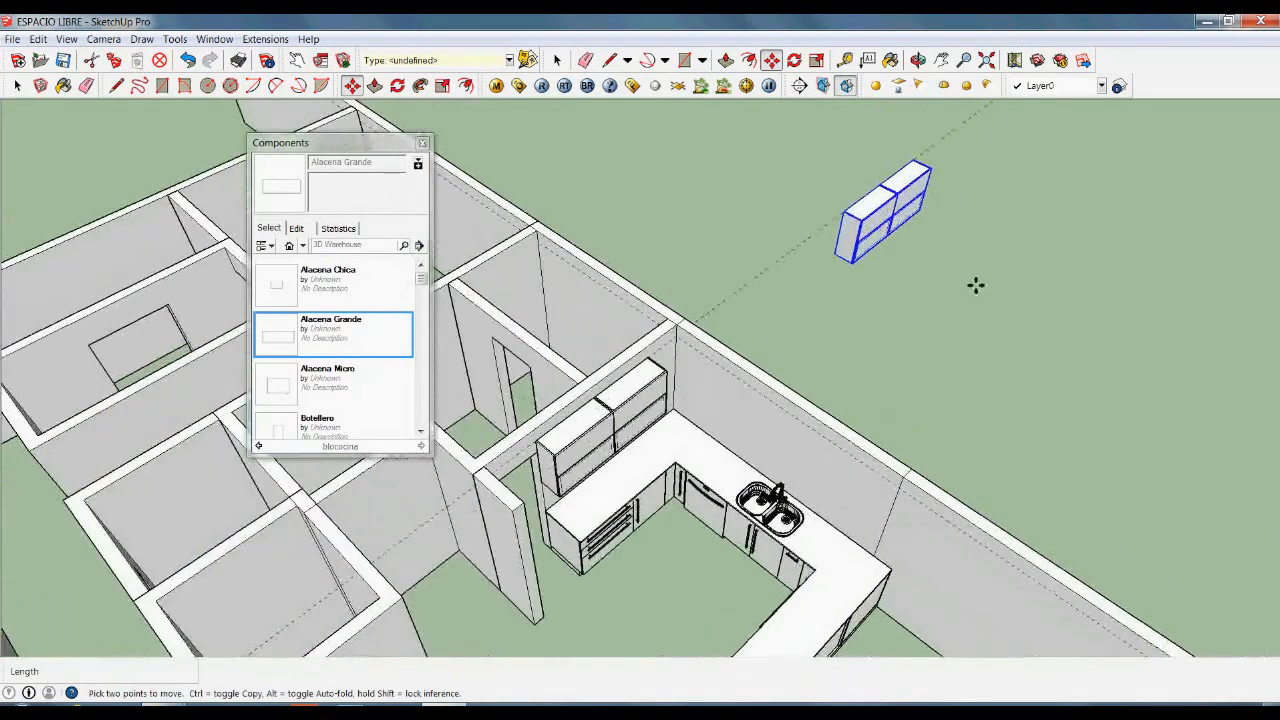
pyautogui.press('q')
pyautogui.click(943, 293)
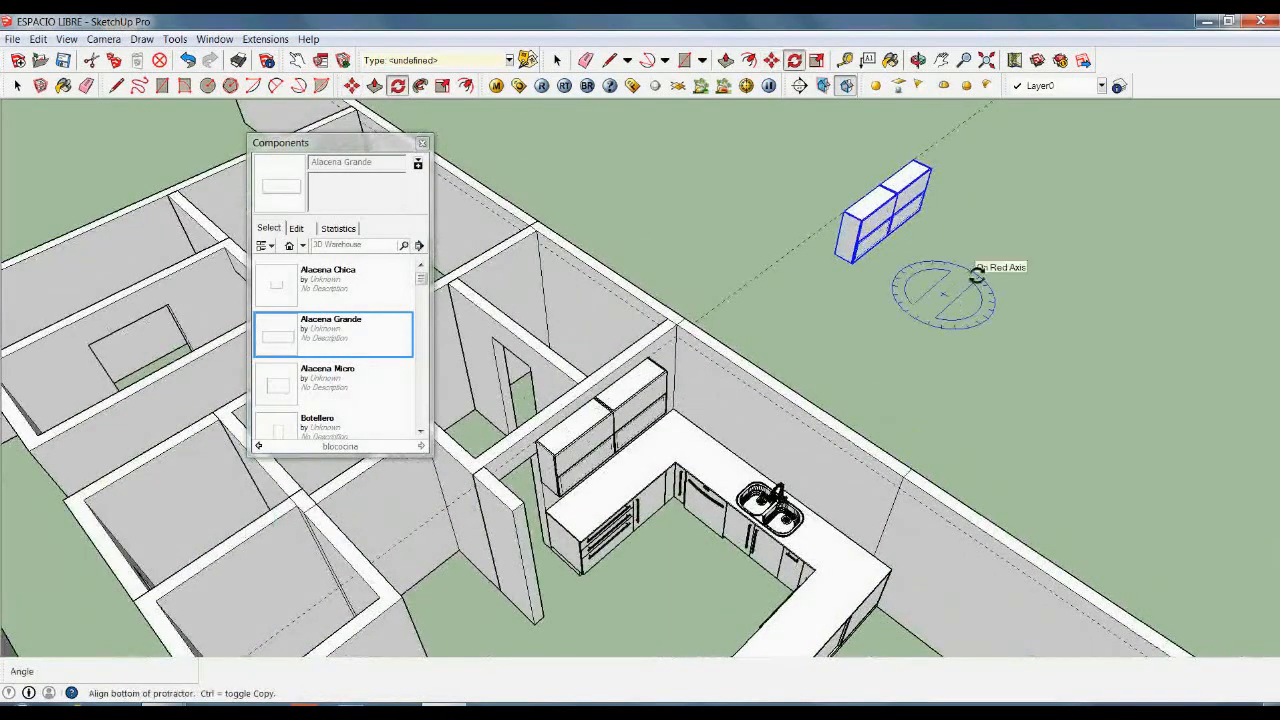
pyautogui.click(972, 279)
pyautogui.click(1013, 340)
# - Move the rotated cupboard pair by its upper rear corner into the kitchen's inner corner at the height guide
pyautogui.scroll(5, 916, 198)
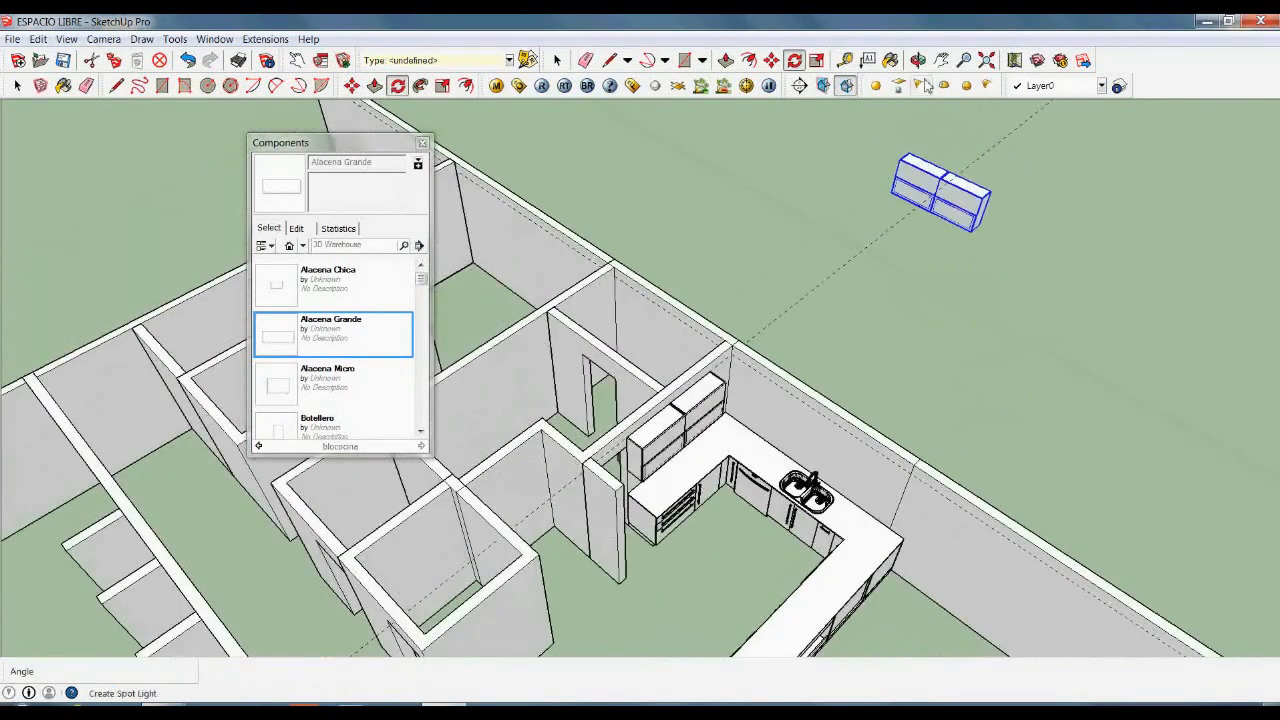
pyautogui.scroll(4, 910, 190)
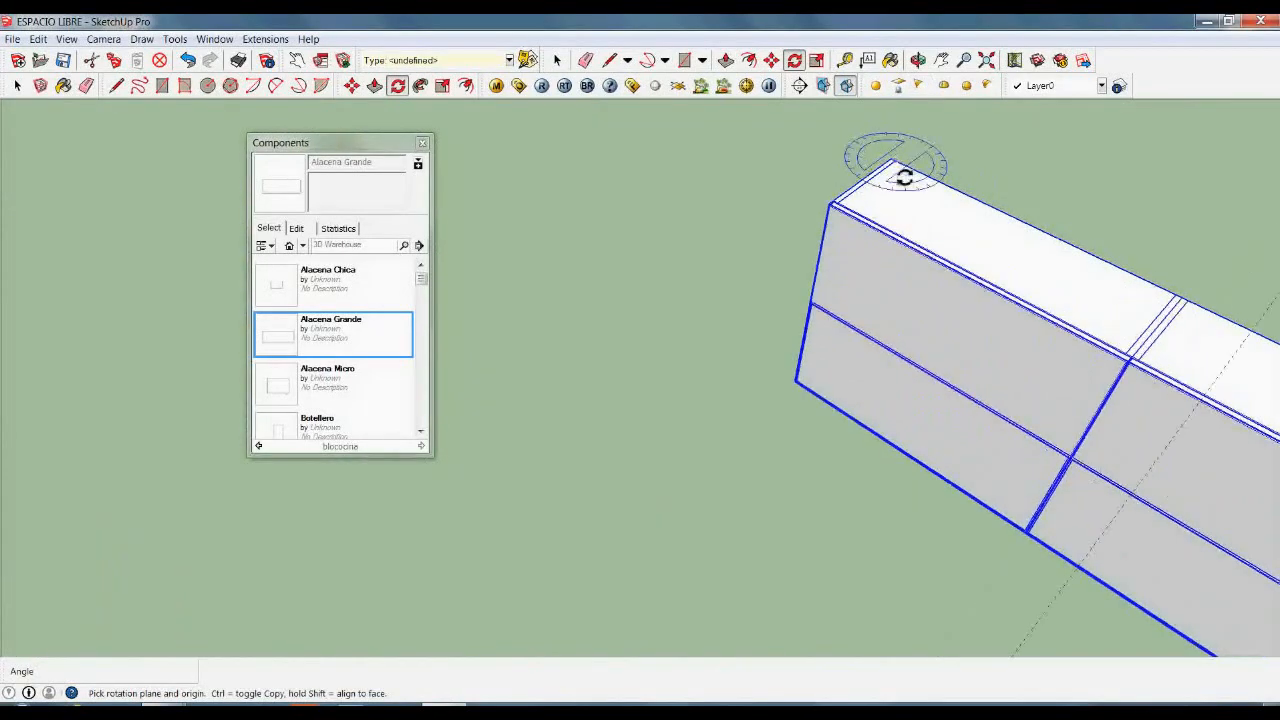
pyautogui.press('m')
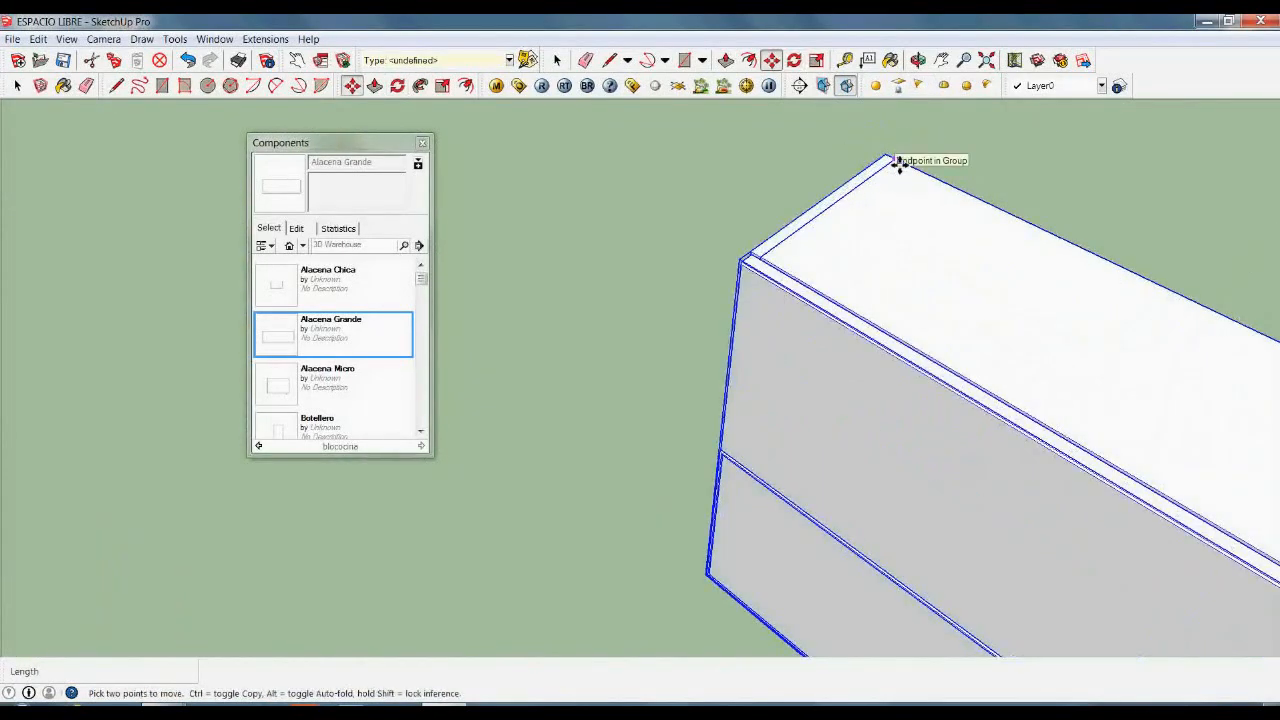
pyautogui.click(898, 163)
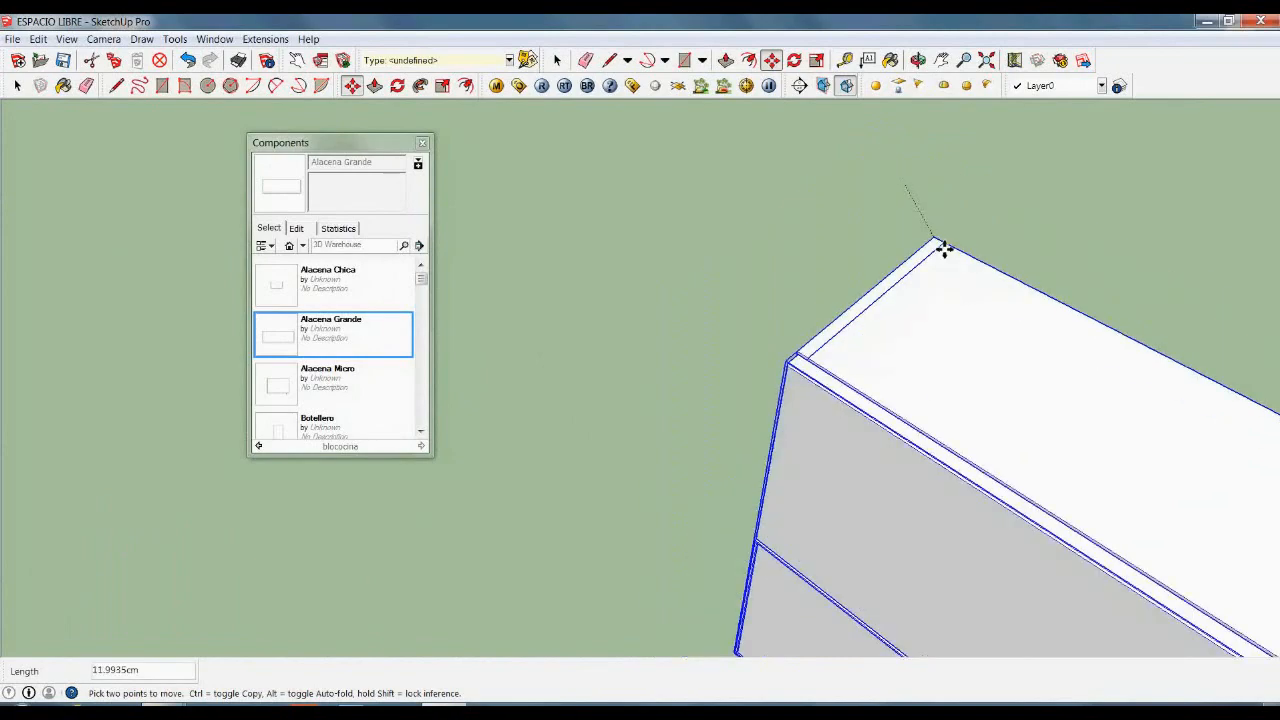
pyautogui.scroll(-5, 943, 249)
pyautogui.scroll(-5, 763, 434)
pyautogui.scroll(10, 765, 430)
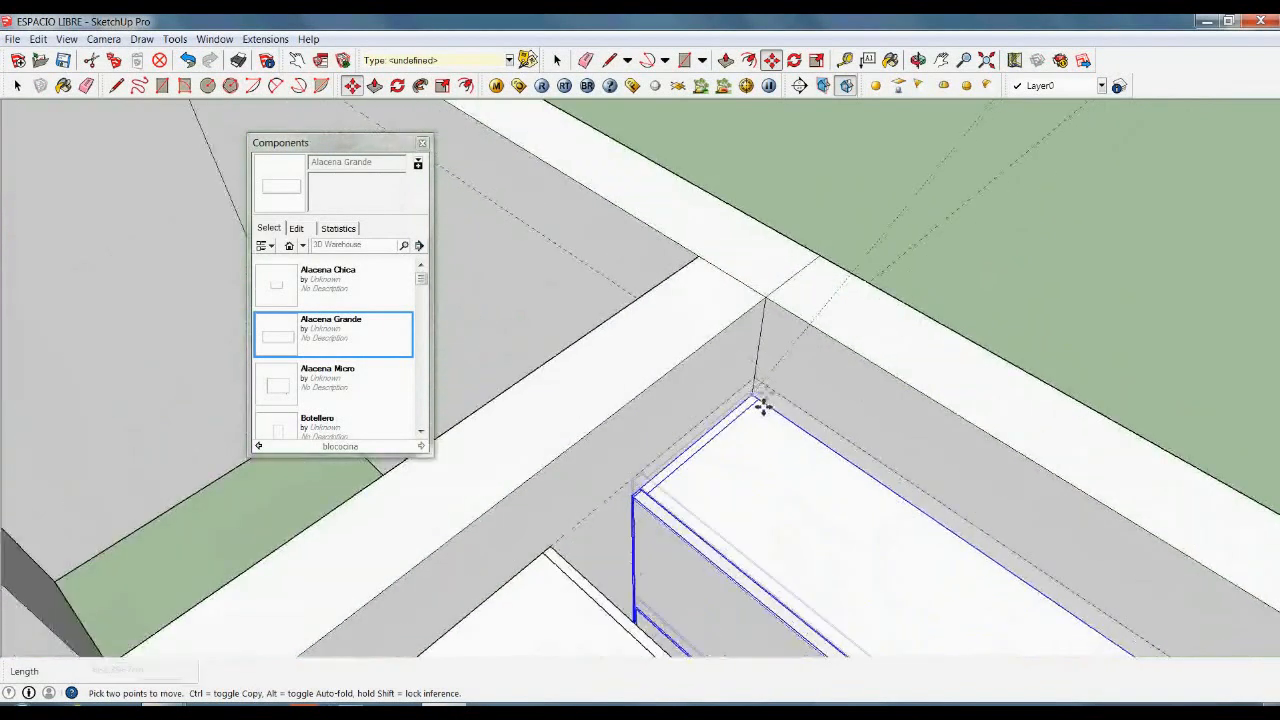
# - Shift the cupboard pair 80 cm along the sink wall, away from the corner
pyautogui.scroll(-6, 734, 429)
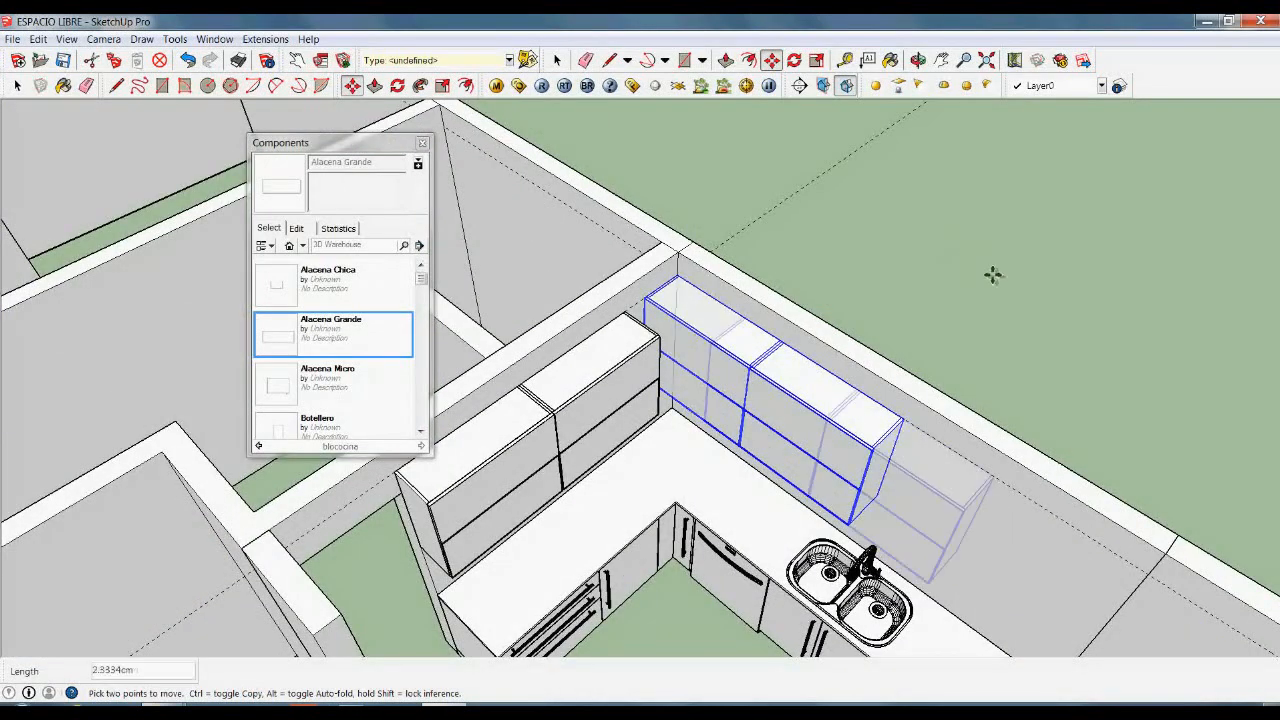
pyautogui.write('8')
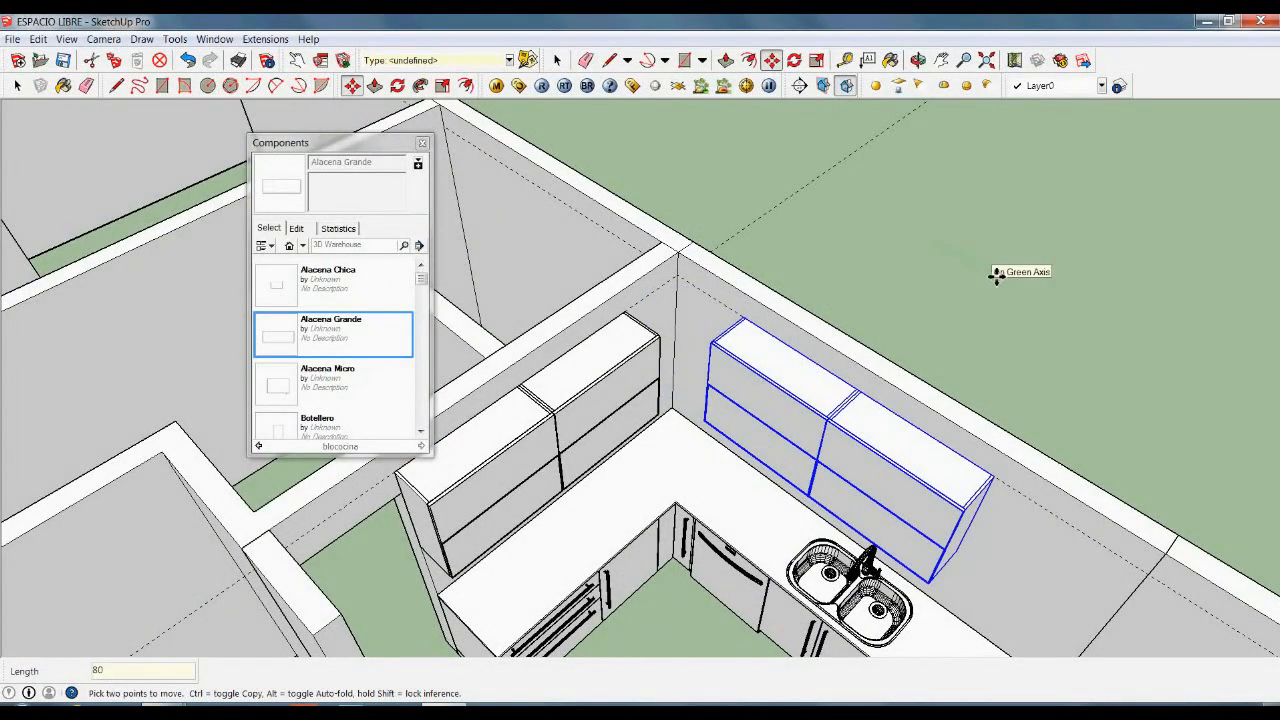
pyautogui.write('0')
pyautogui.press('Return')
# - Copy the outer cupboard of the sink-wall pair along the wall so that three cupboards stand side by side
pyautogui.moveTo(971, 360); pyautogui.dragTo(812, 262, button='middle')
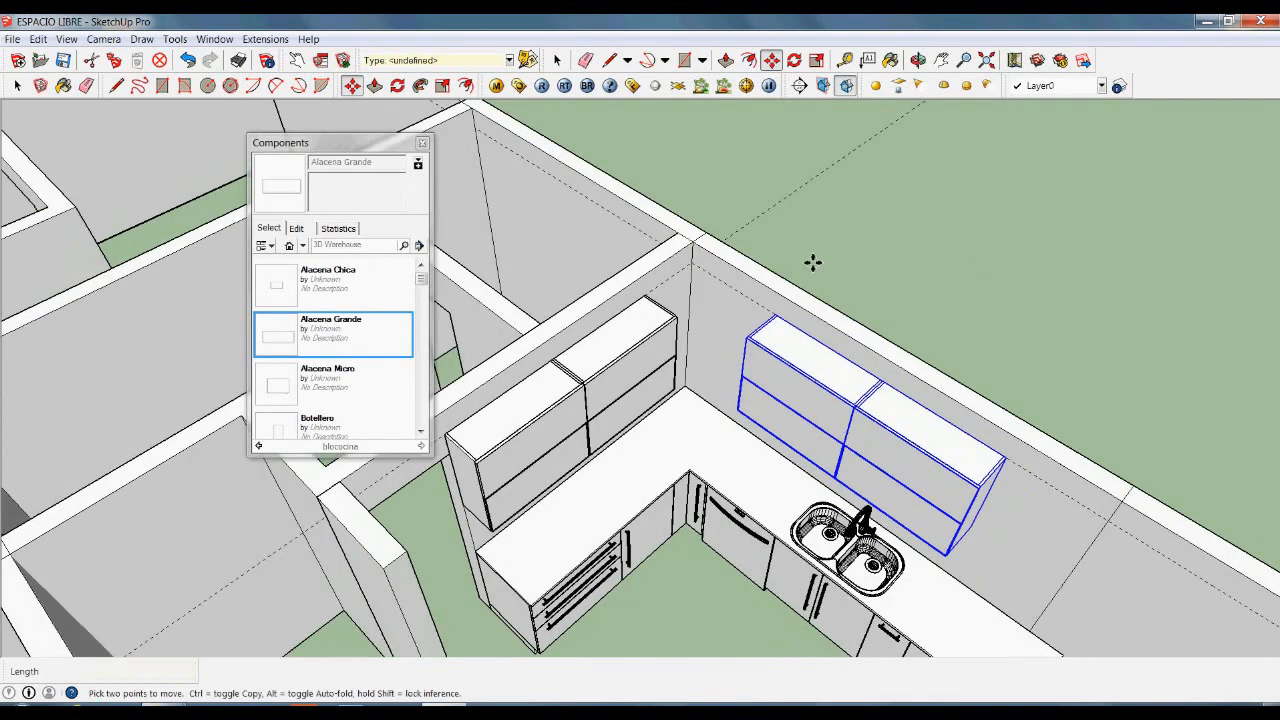
pyautogui.scroll(-2, 813, 262)
pyautogui.scroll(1, 947, 409)
pyautogui.scroll(2, 947, 409)
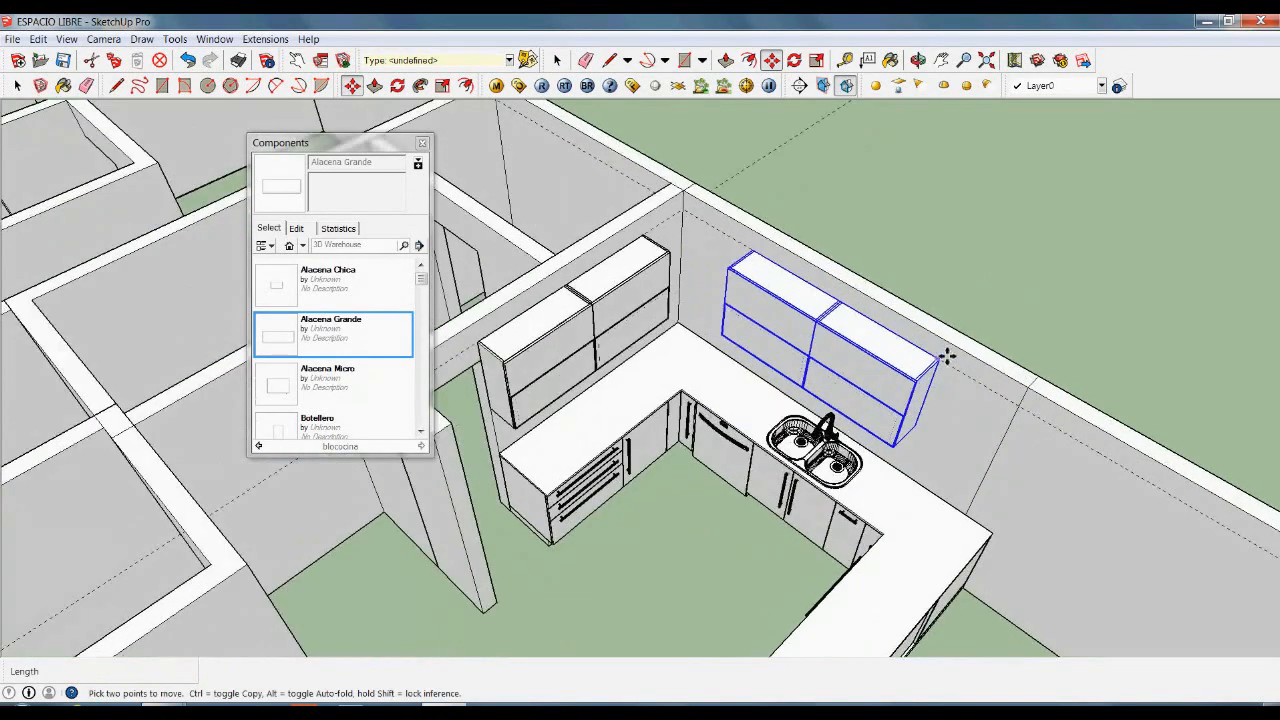
pyautogui.press('space')
pyautogui.click(895, 370)
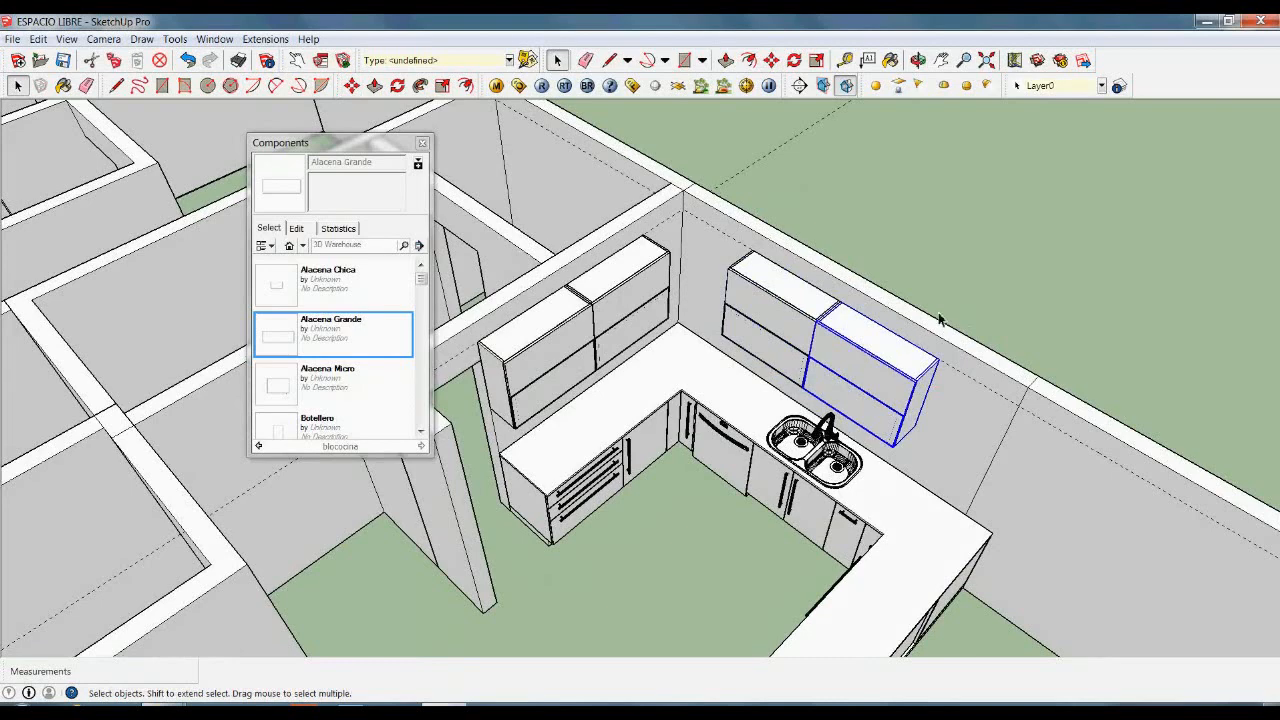
pyautogui.press('m')
pyautogui.click(903, 260)
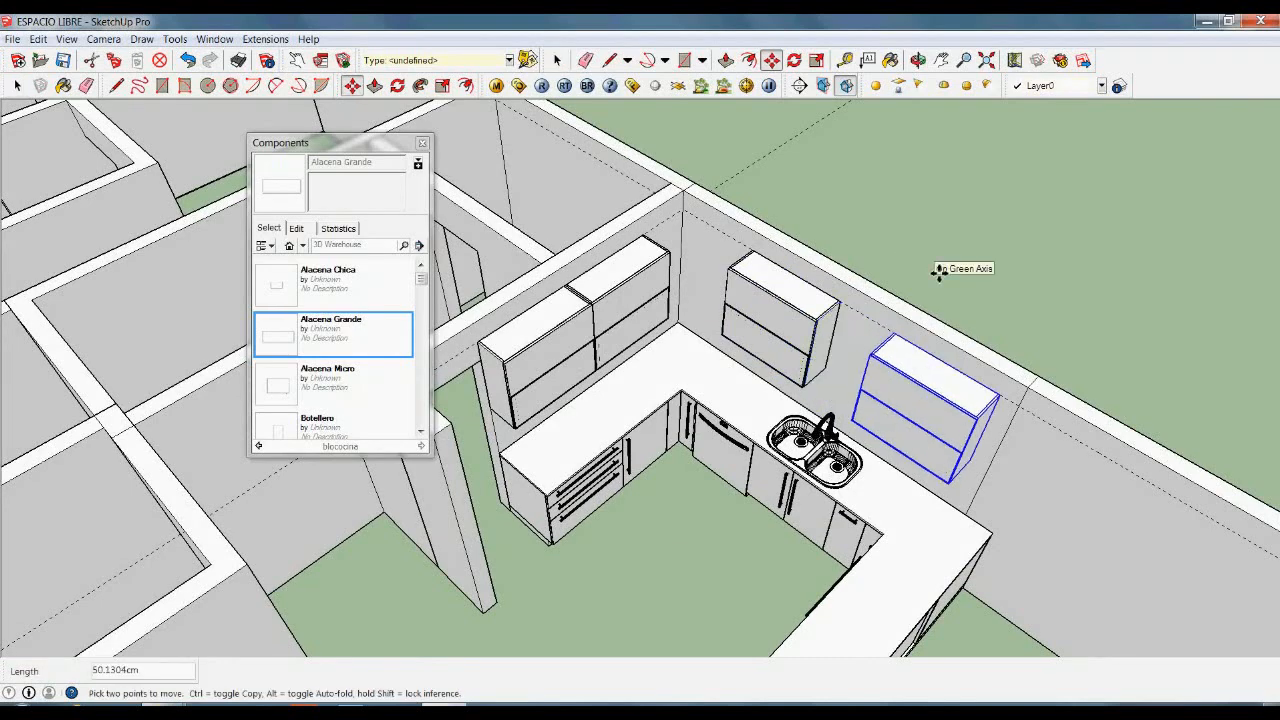
pyautogui.press('ctrl')
pyautogui.write('-50')
pyautogui.press('Return')
pyautogui.press('space')
pyautogui.click(941, 292)
# - Examine the kitchen from several sides, checking the wall cupboards, the worktop and the outer side of the long arm
pyautogui.moveTo(941, 292); pyautogui.dragTo(840, 278, button='middle')
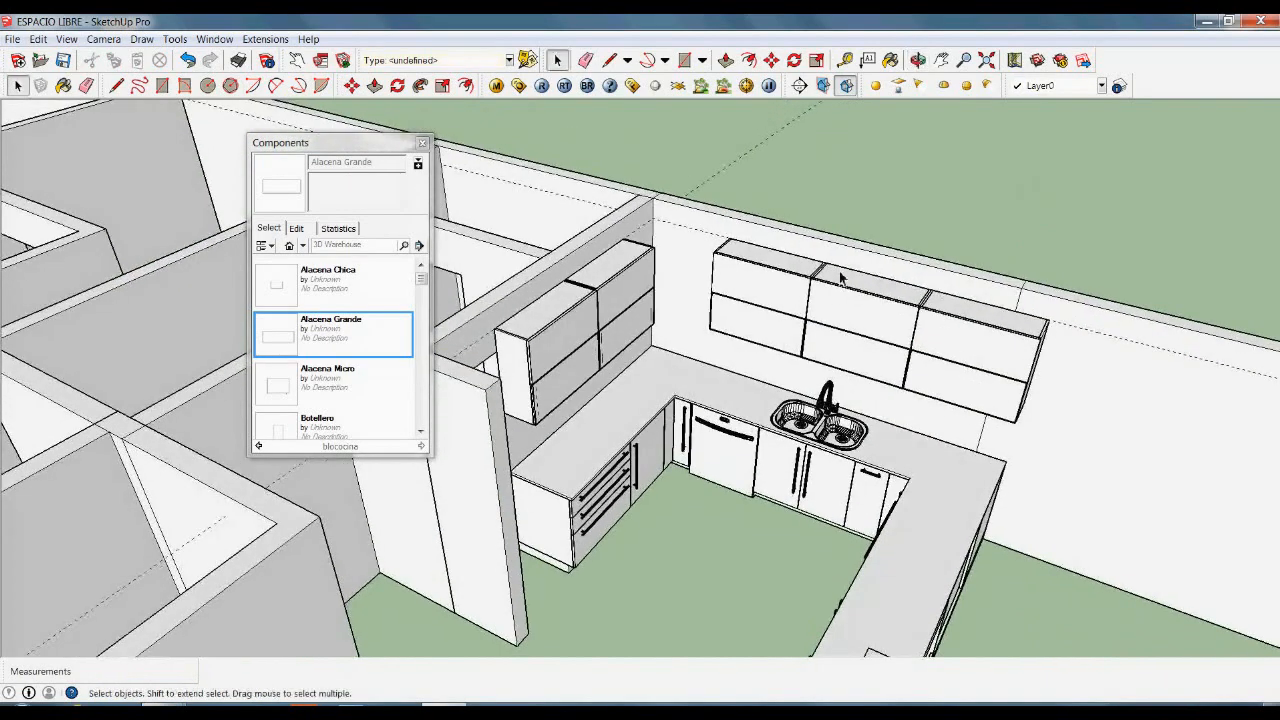
pyautogui.scroll(-3, 838, 280)
pyautogui.moveTo(692, 458); pyautogui.dragTo(606, 530, button='middle')
pyautogui.moveTo(826, 585); pyautogui.dragTo(643, 349, button='middle')
pyautogui.scroll(2, 643, 349)
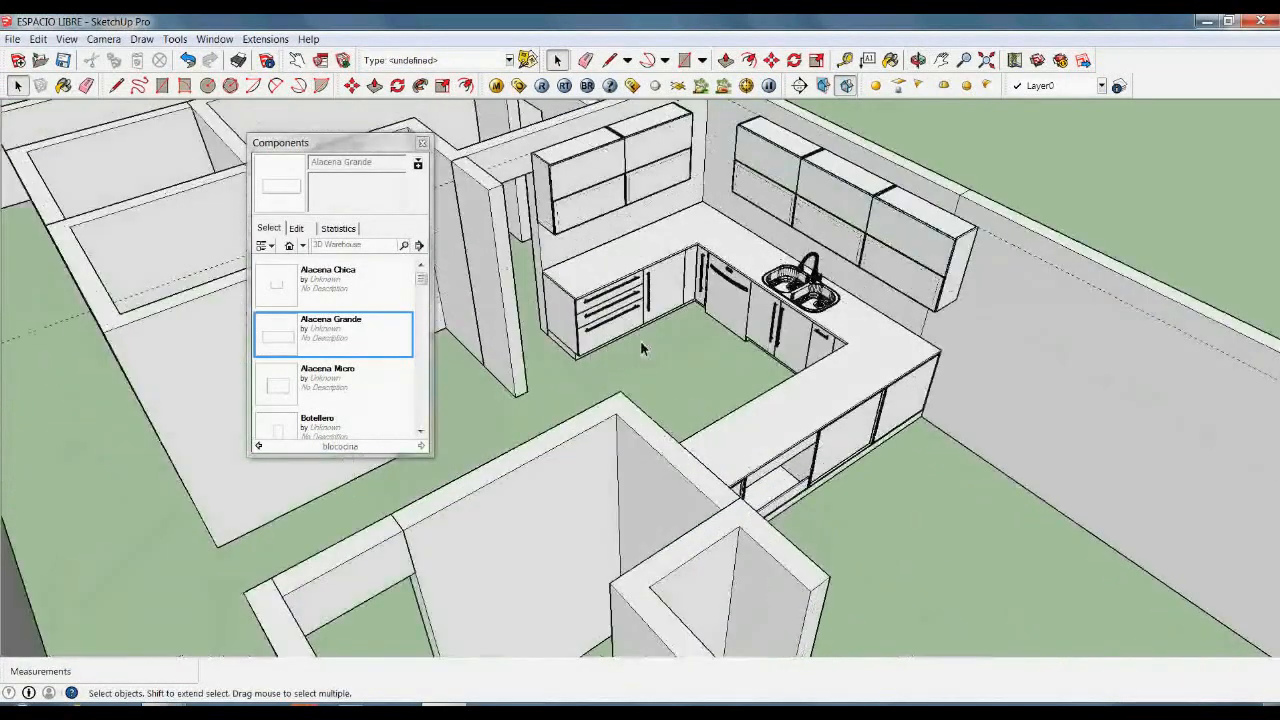
pyautogui.scroll(2, 808, 487)
pyautogui.scroll(-3, 808, 487)
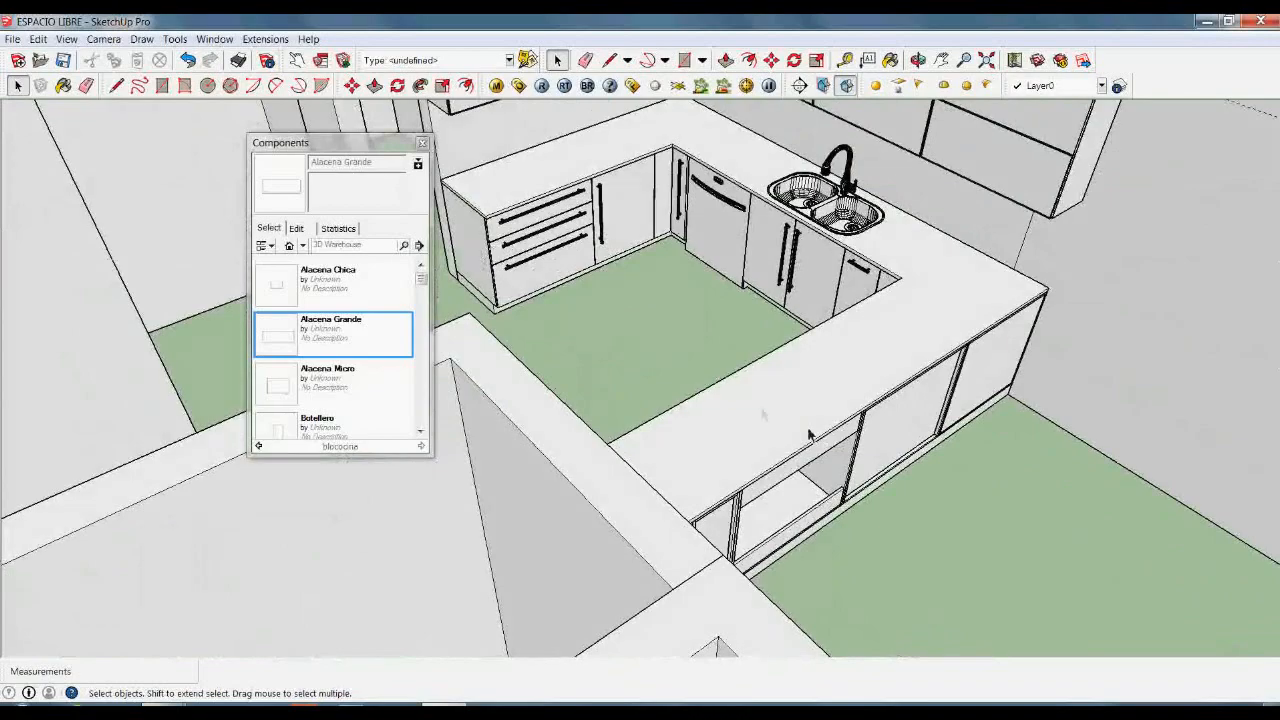
pyautogui.scroll(2, 773, 427)
pyautogui.scroll(-3, 773, 427)
# - Draw a 380 x 78 cm rectangle over the backs of the long arm's cabinets, between worktop and plinth
pyautogui.moveTo(773, 427); pyautogui.dragTo(666, 420, button='middle')
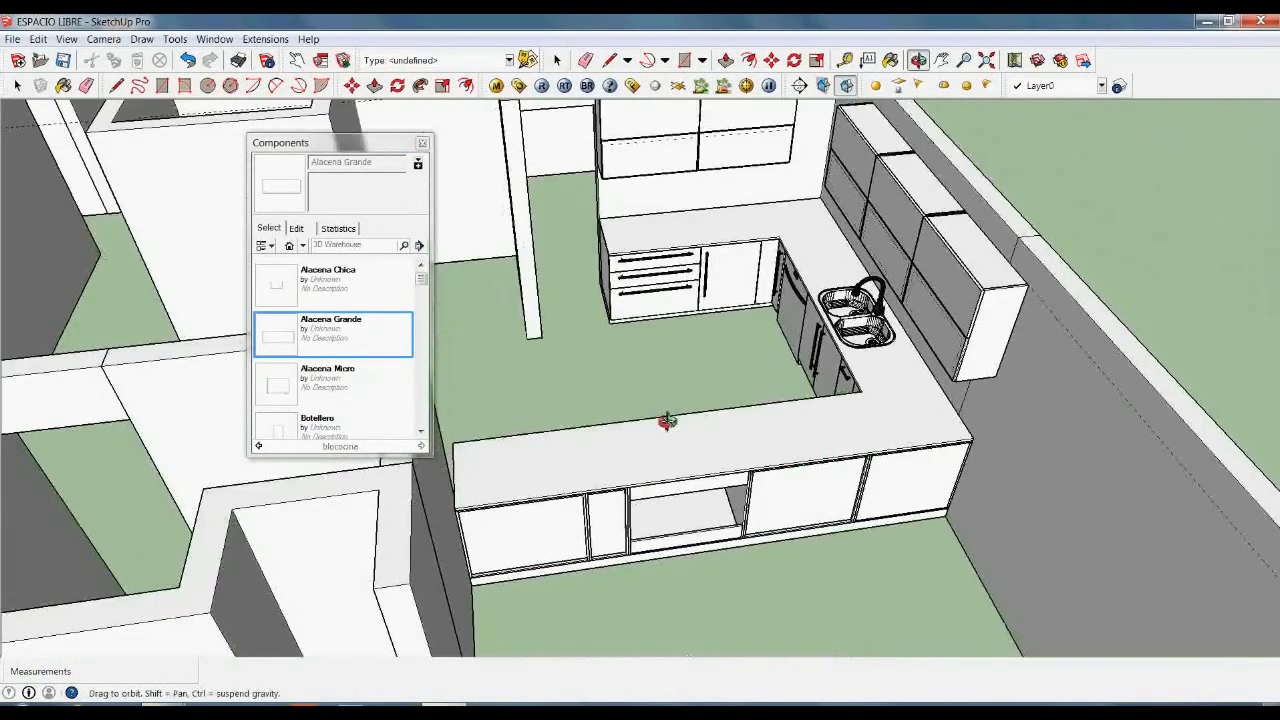
pyautogui.scroll(3, 403, 550)
pyautogui.scroll(-3, 403, 550)
pyautogui.scroll(3, 515, 455)
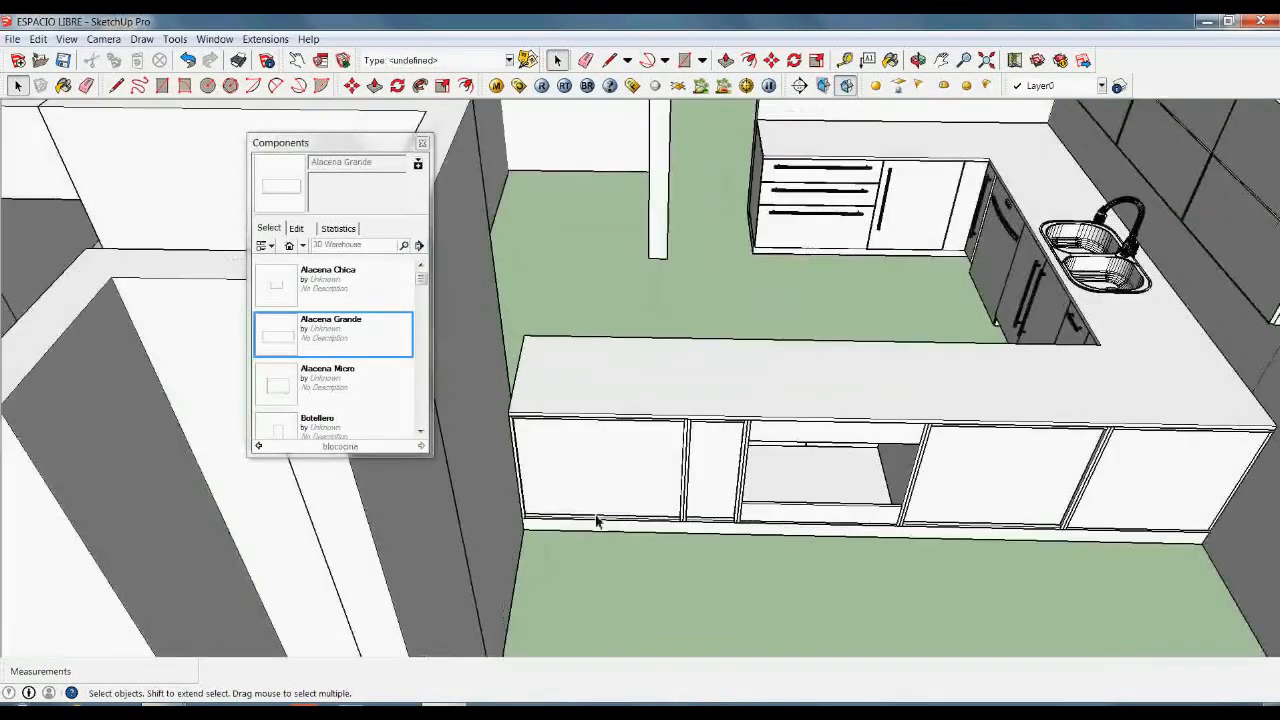
pyautogui.scroll(1, 515, 455)
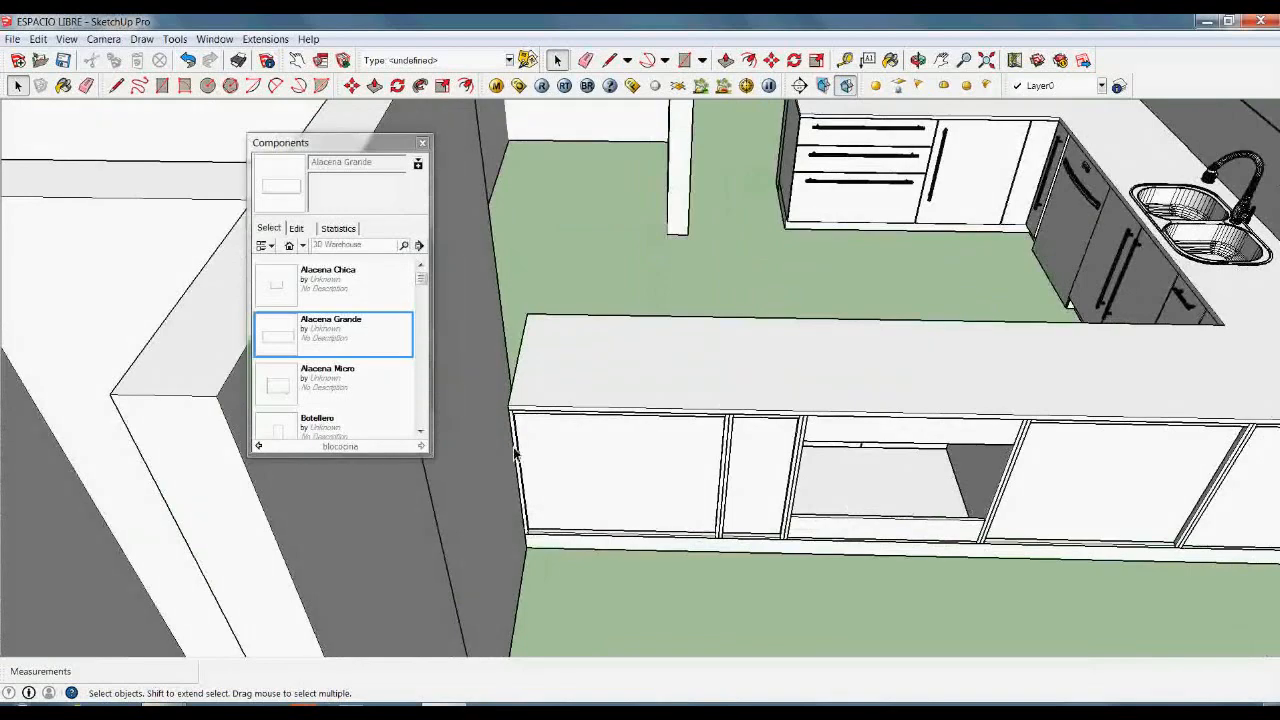
pyautogui.press('r')
pyautogui.click(521, 430)
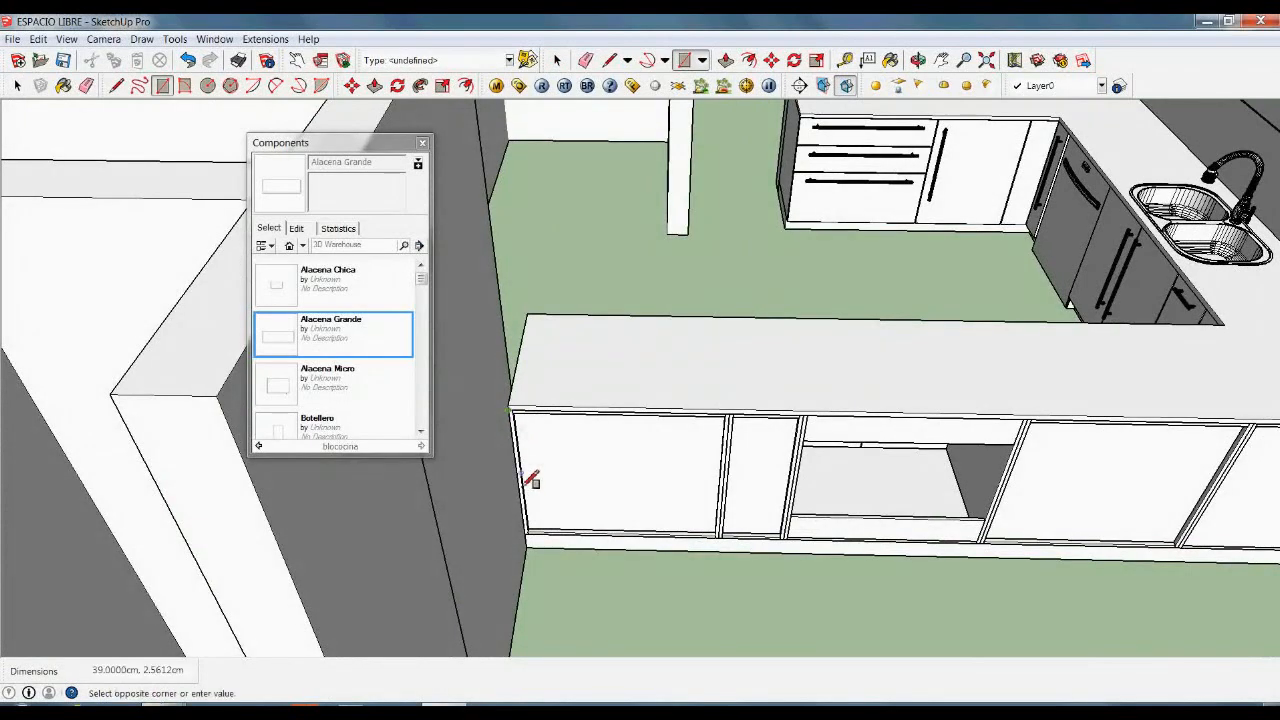
pyautogui.scroll(-3, 560, 490)
pyautogui.scroll(3, 1078, 530)
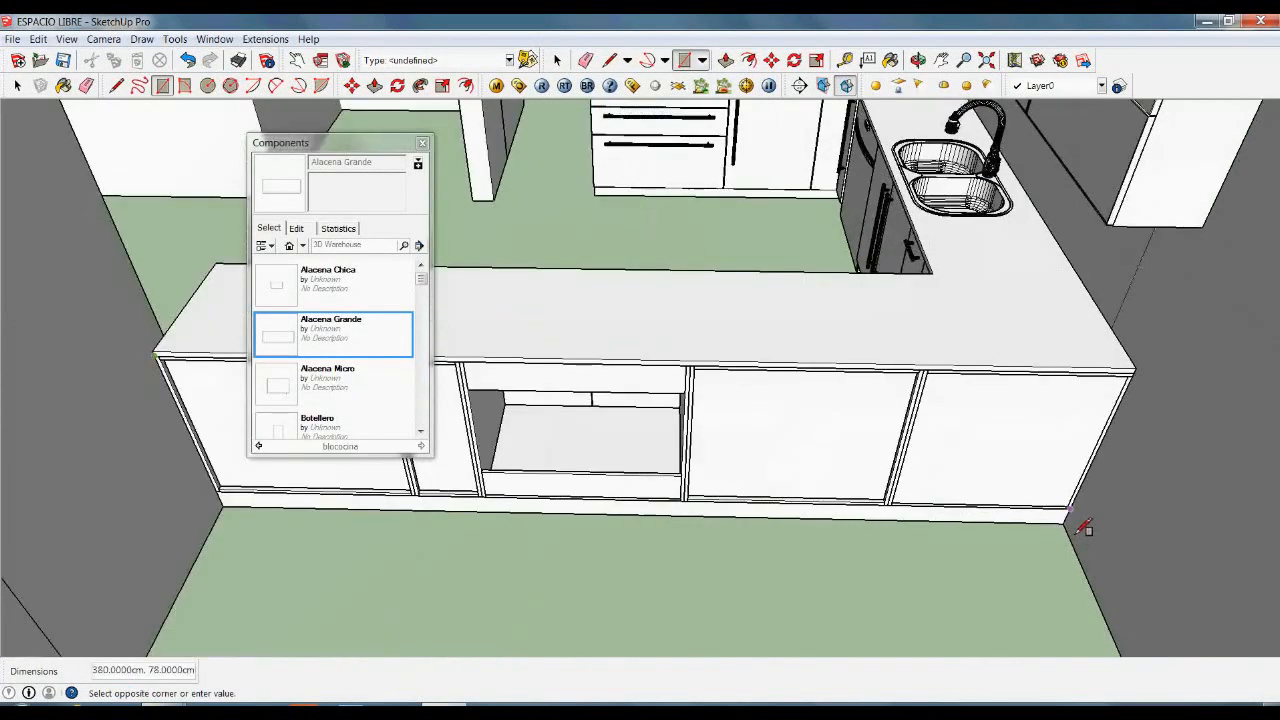
pyautogui.scroll(4, 1082, 527)
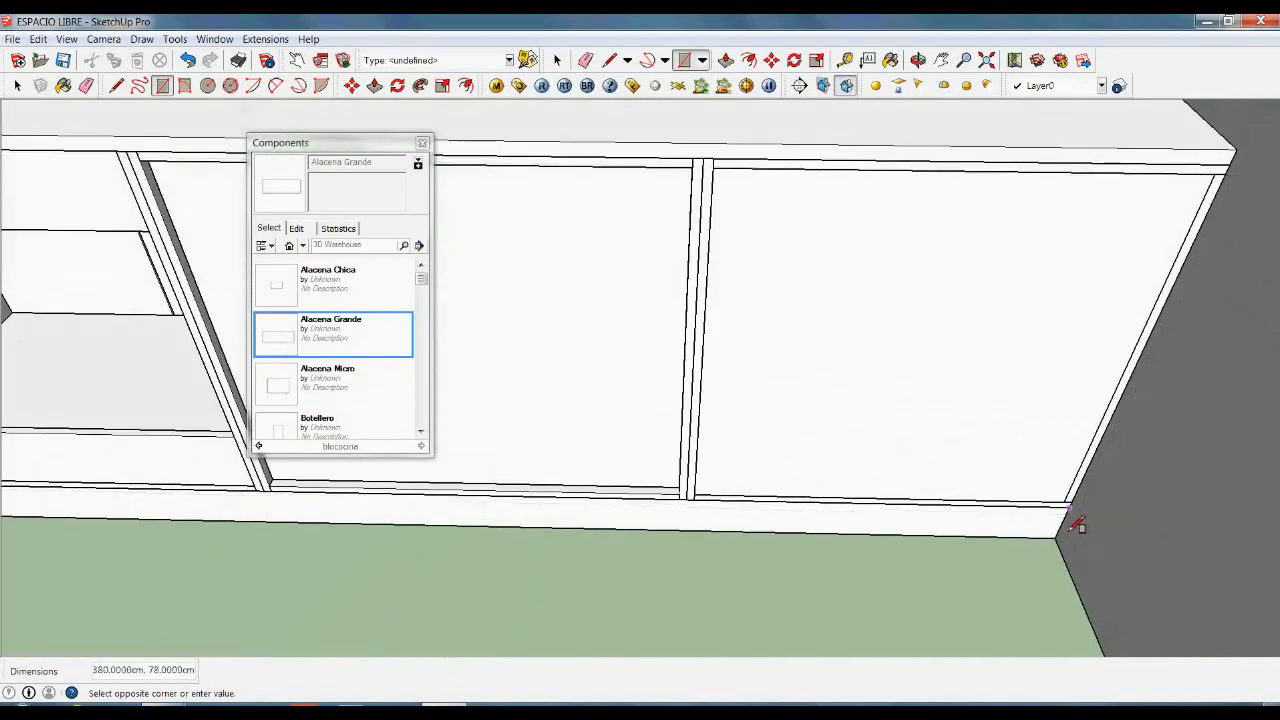
pyautogui.click(1078, 525)
# - Pull the new back face of the long arm out by 1 cm to form a panel
pyautogui.scroll(-5, 1100, 500)
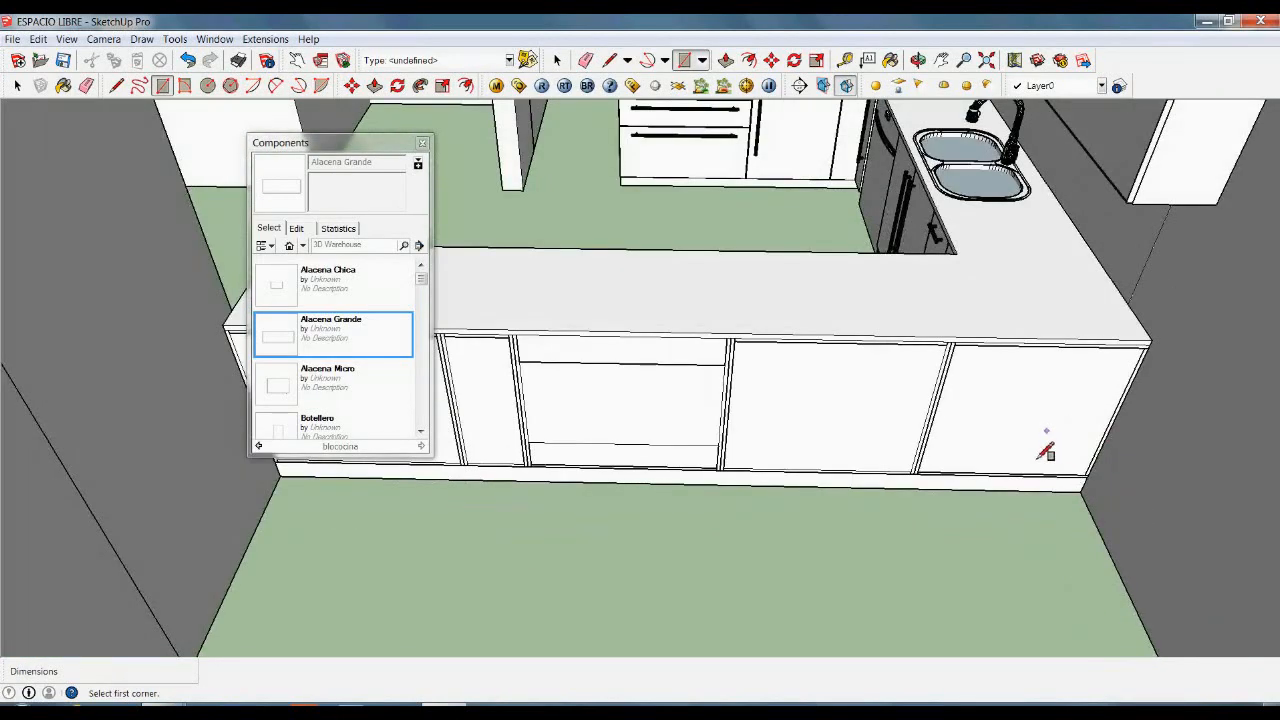
pyautogui.press('p')
pyautogui.click(1006, 423)
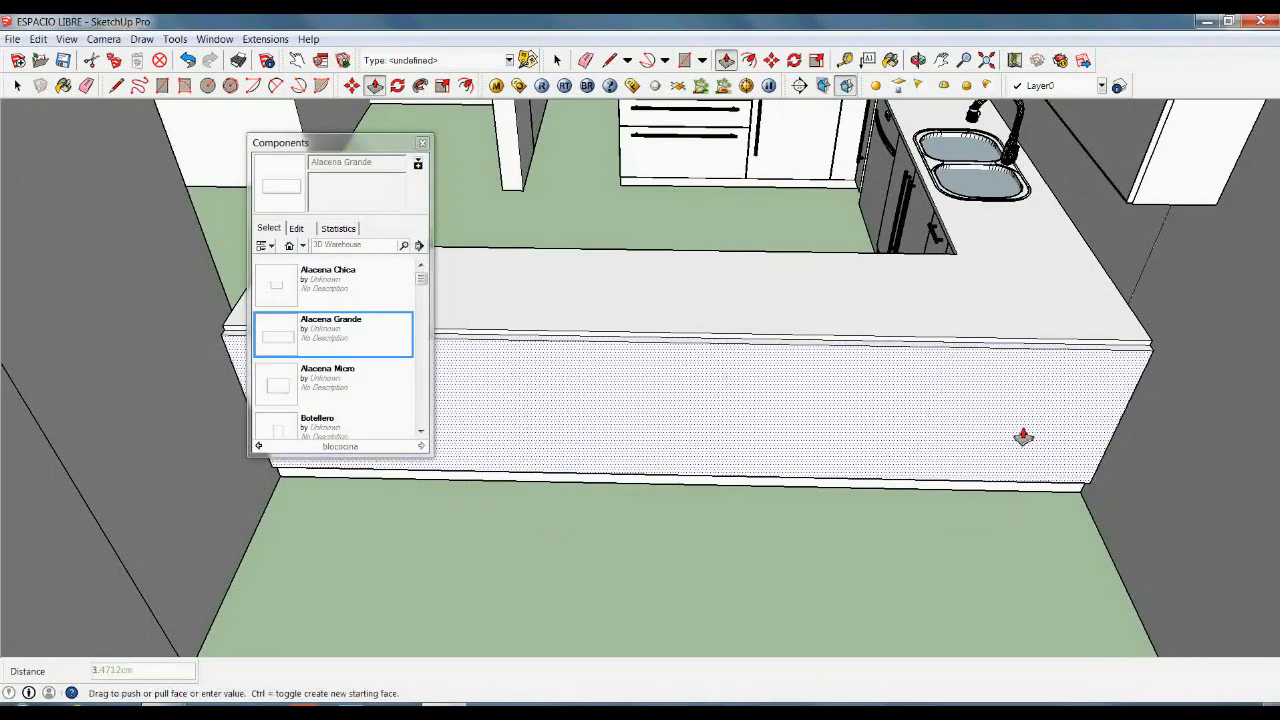
pyautogui.write('1')
pyautogui.press('Return')
pyautogui.press('space')
# - Extend the long arm's worktop edge outward by 30 cm over the back panel as a bar overhang
pyautogui.moveTo(1006, 514); pyautogui.dragTo(1003, 474, button='middle')
pyautogui.scroll(2, 1003, 474)
pyautogui.scroll(2, 911, 268)
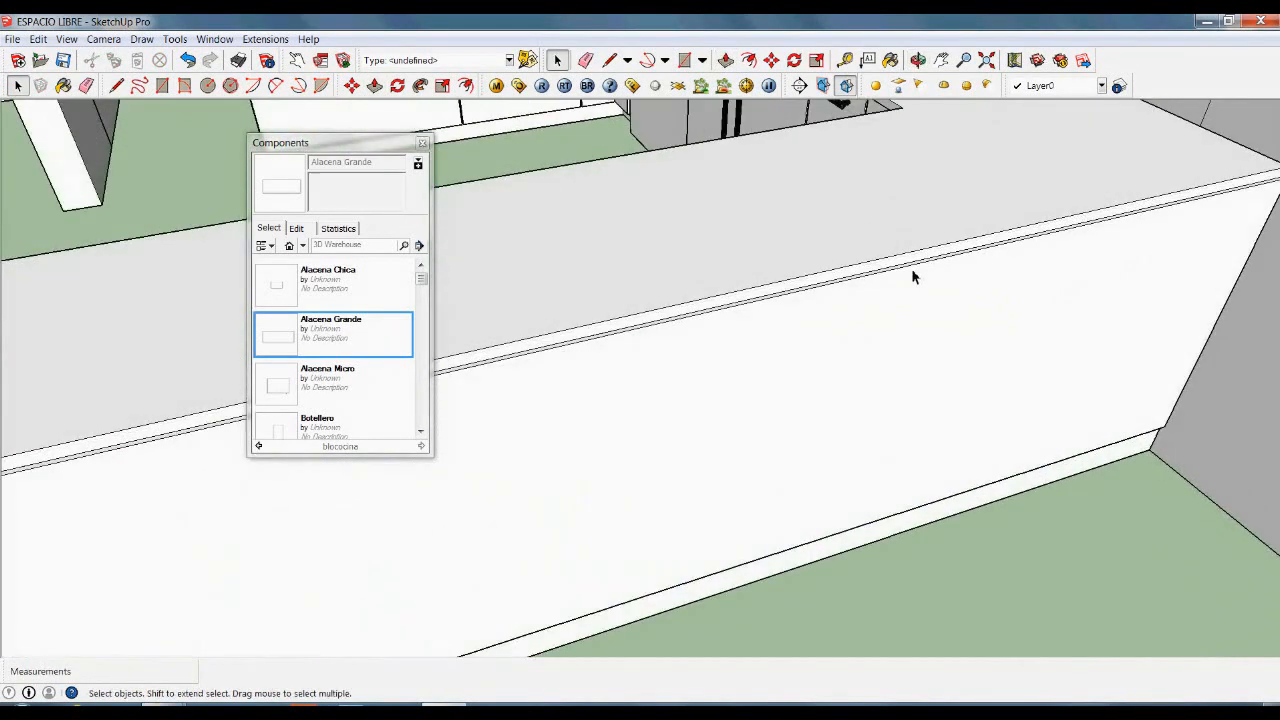
pyautogui.click(907, 263)
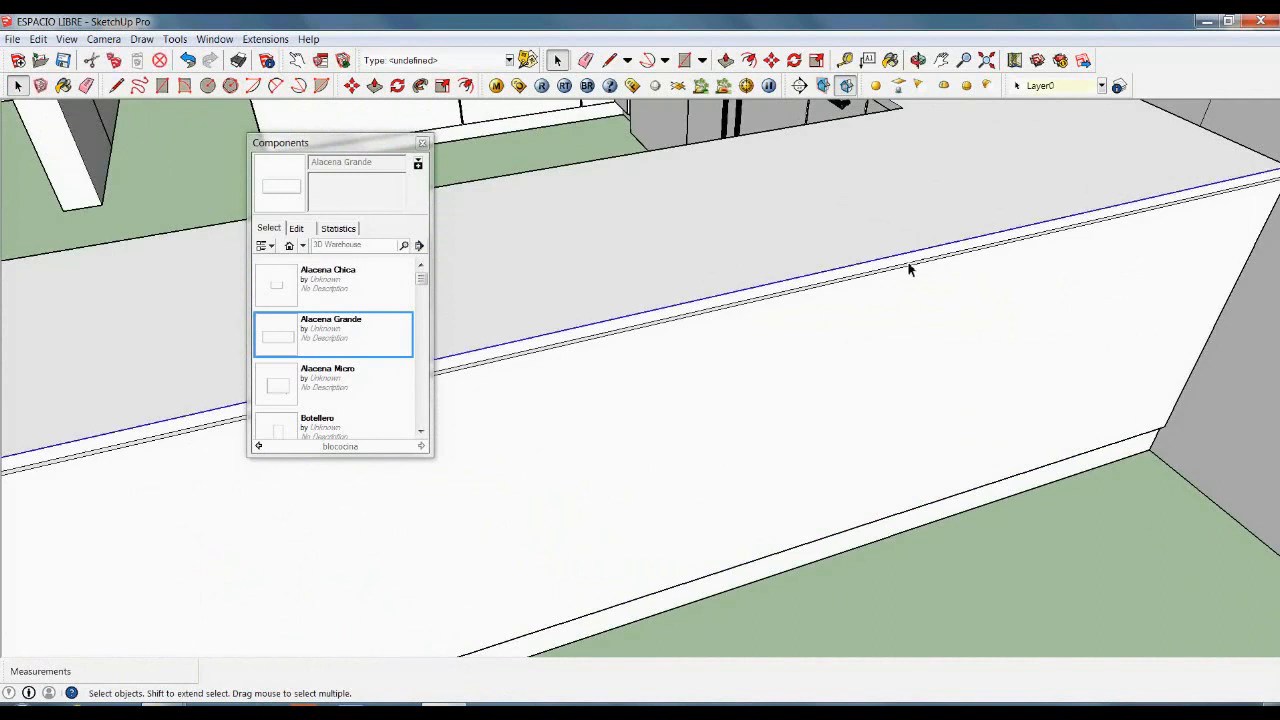
pyautogui.click(910, 263)
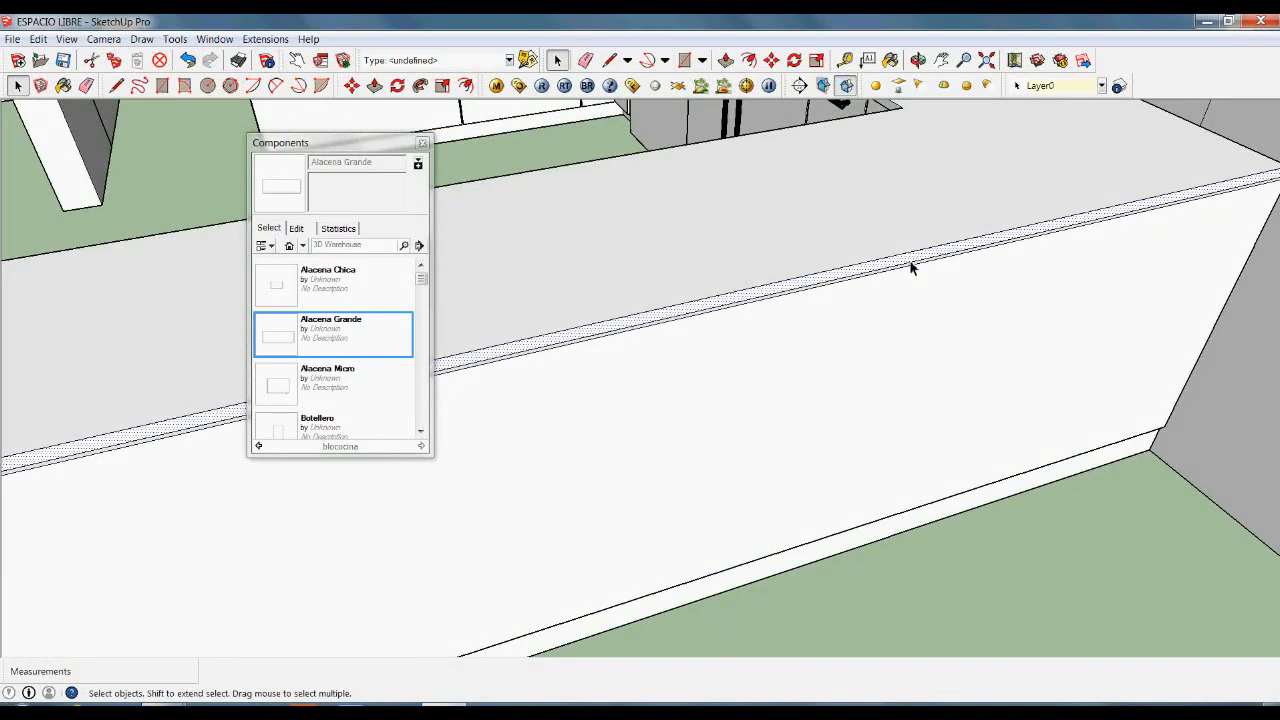
pyautogui.press('p')
pyautogui.moveTo(920, 264); pyautogui.dragTo(970, 318)
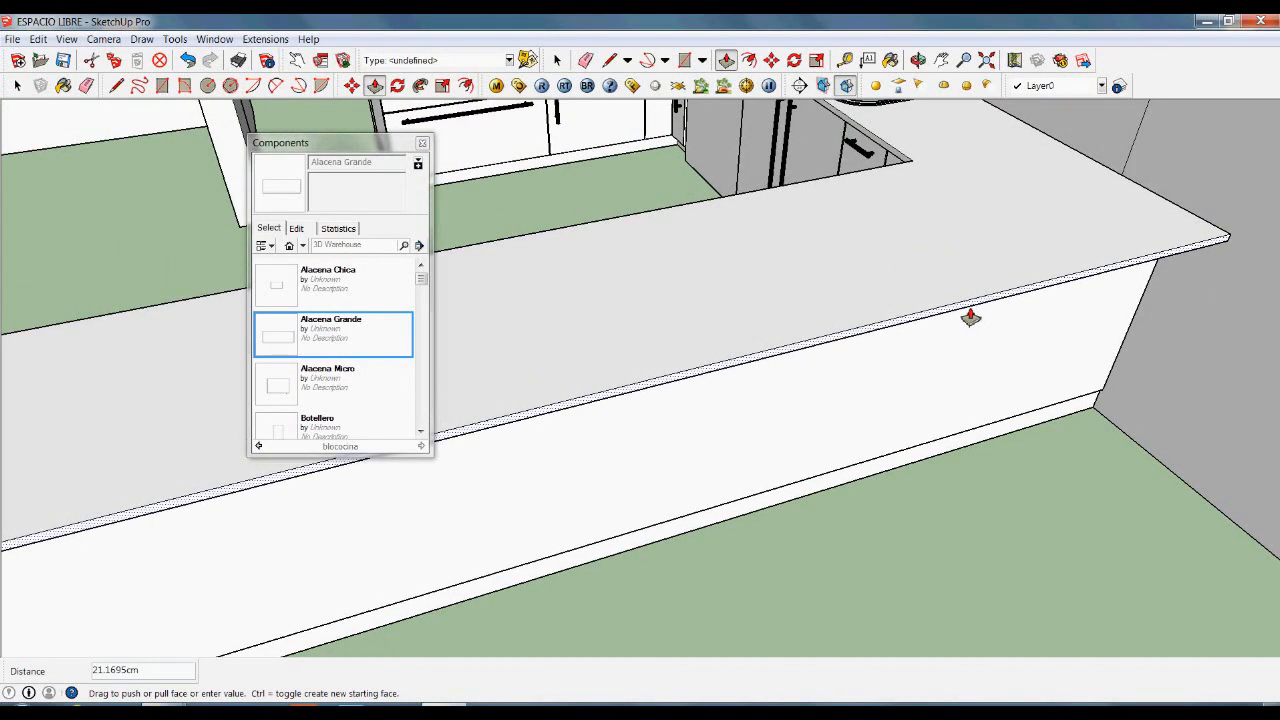
pyautogui.write('4')
pyautogui.press('Return')
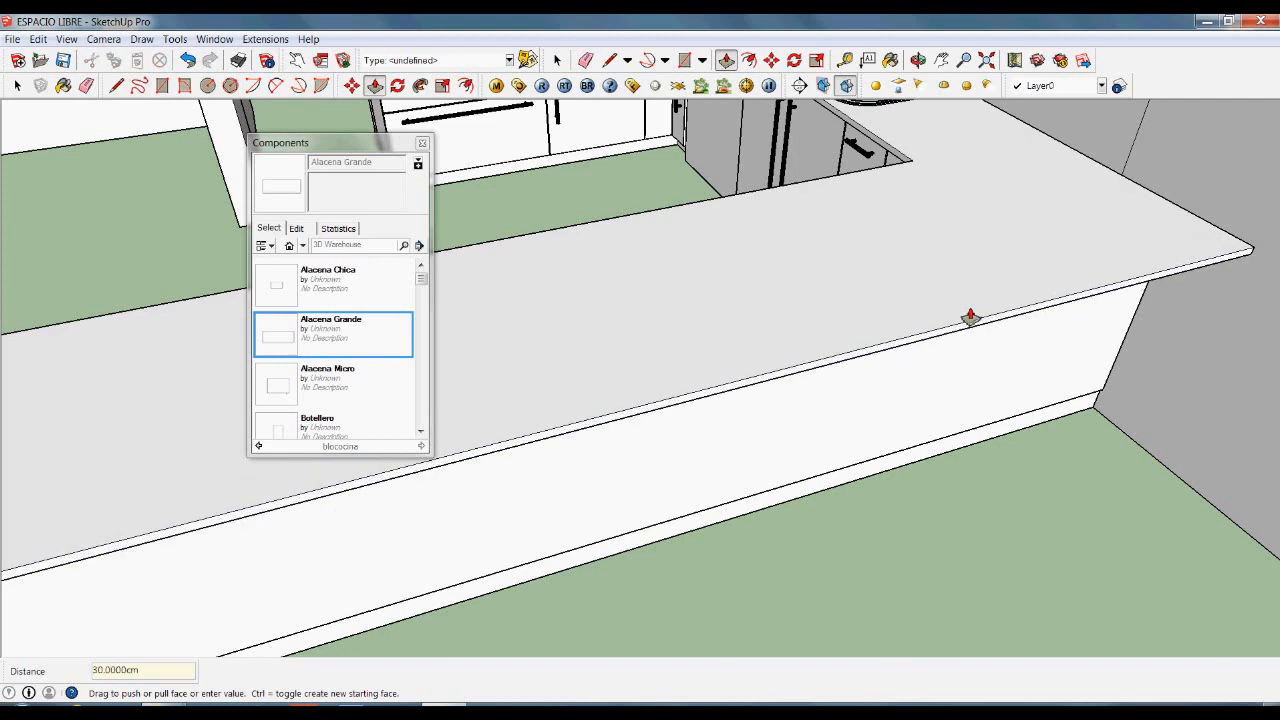
pyautogui.press('space')
# - Draw a rectangle about 695 x 380 cm on the floor, from the bar's back panel to the opposite corner of the adjoining room
pyautogui.moveTo(857, 286); pyautogui.dragTo(585, 476, button='middle')
pyautogui.scroll(3, 517, 484)
pyautogui.press('r')
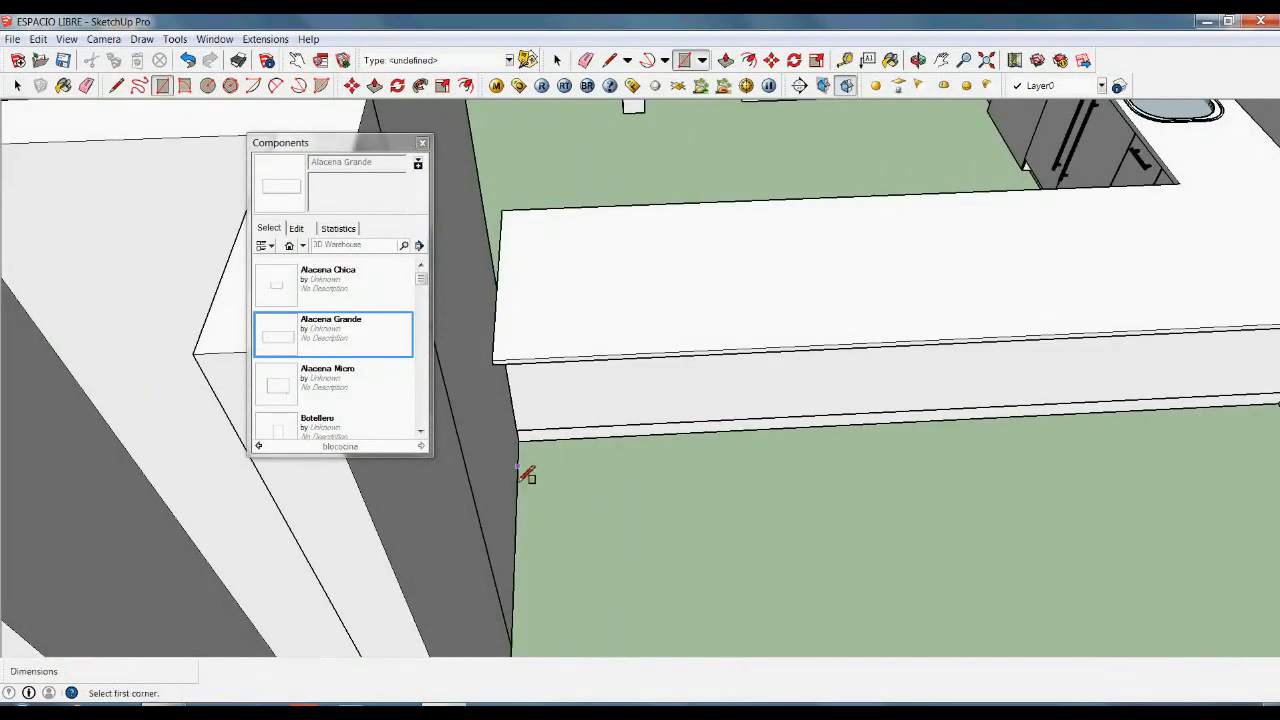
pyautogui.click(518, 441)
pyautogui.scroll(-5, 629, 556)
pyautogui.moveTo(600, 443); pyautogui.dragTo(733, 350, button='middle')
pyautogui.scroll(-4, 712, 342)
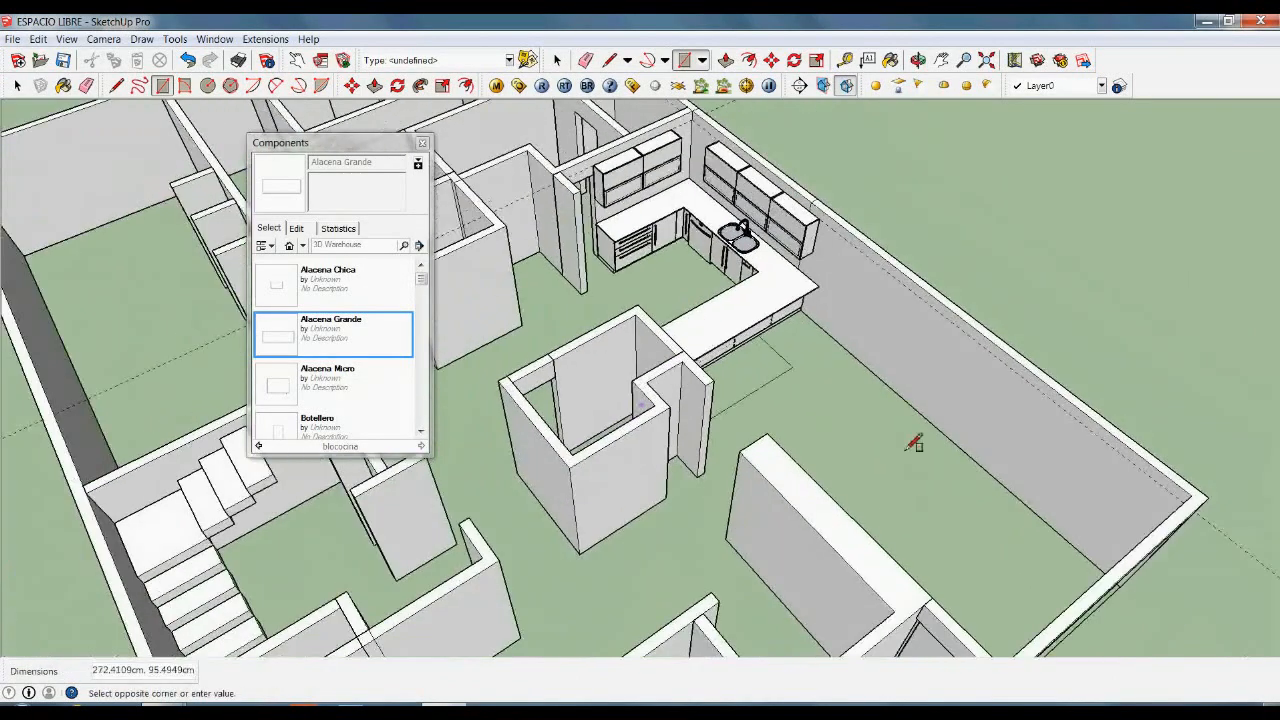
pyautogui.scroll(2, 1040, 522)
pyautogui.moveTo(1091, 600); pyautogui.dragTo(1177, 437, button='middle')
pyautogui.scroll(3, 1177, 437)
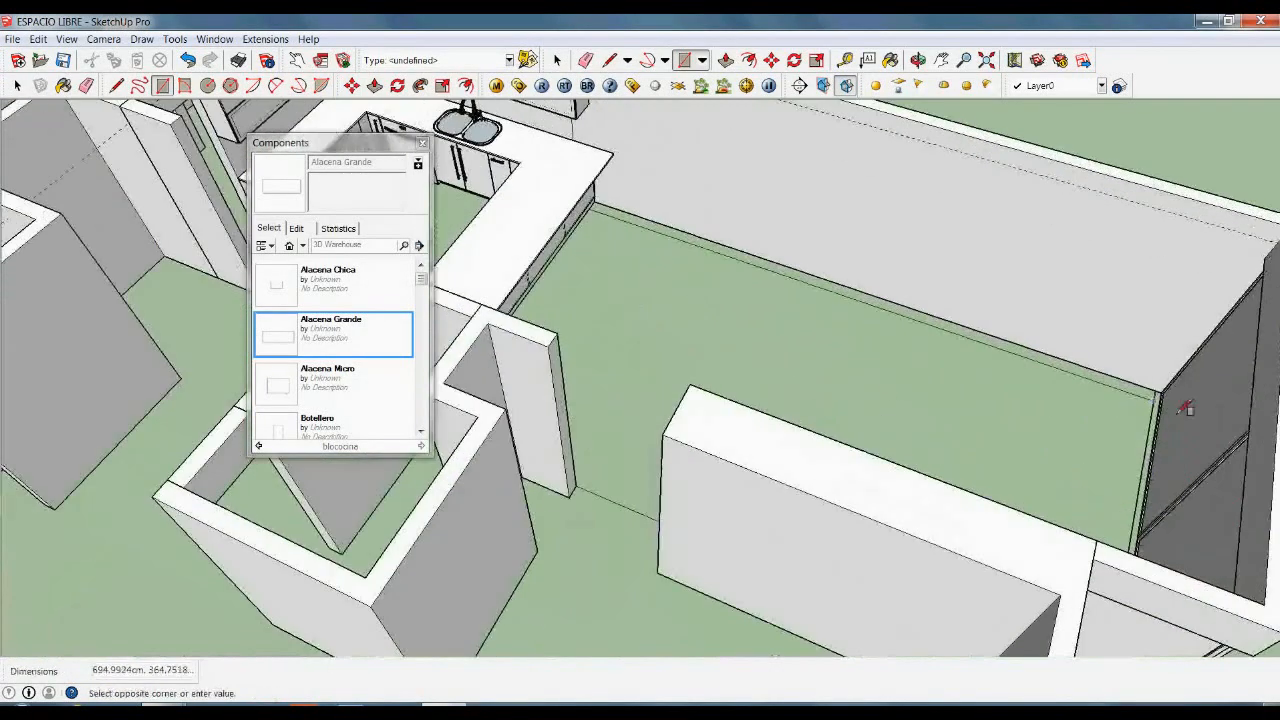
pyautogui.click(1162, 404)
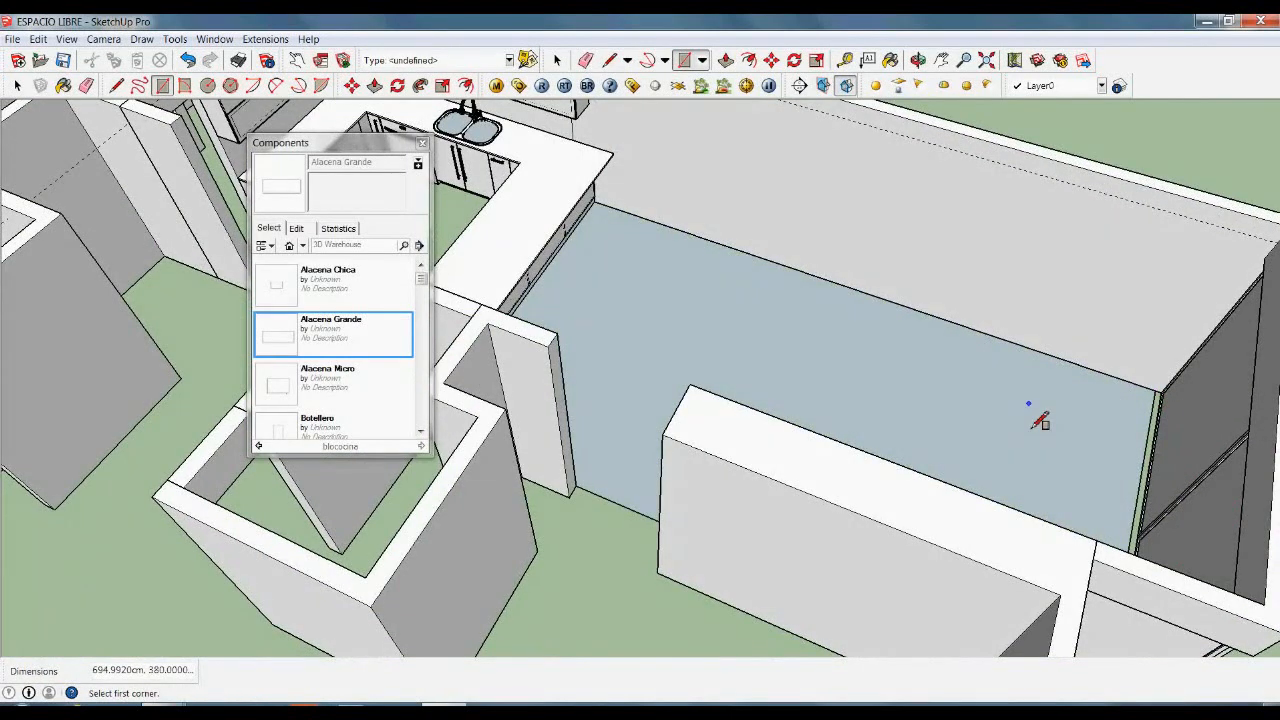
pyautogui.press('p')
pyautogui.click(950, 413)
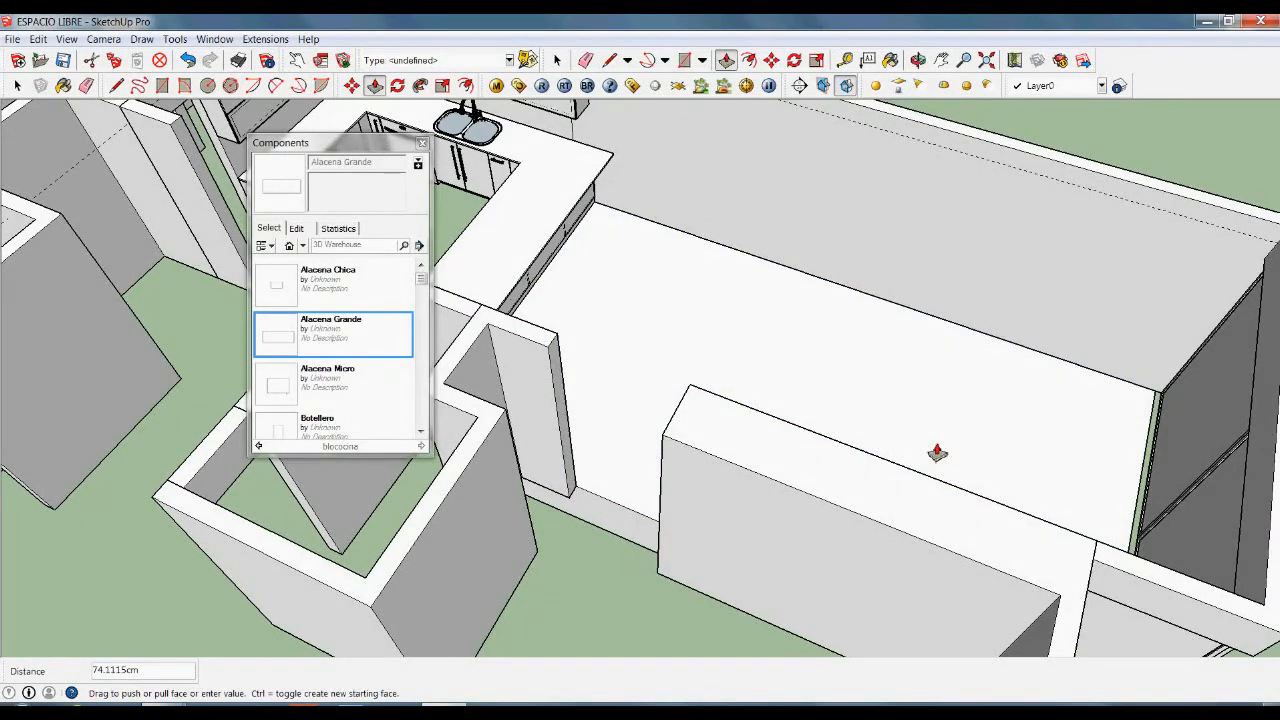
pyautogui.click(937, 453)
pyautogui.press('space')
pyautogui.click(936, 446)
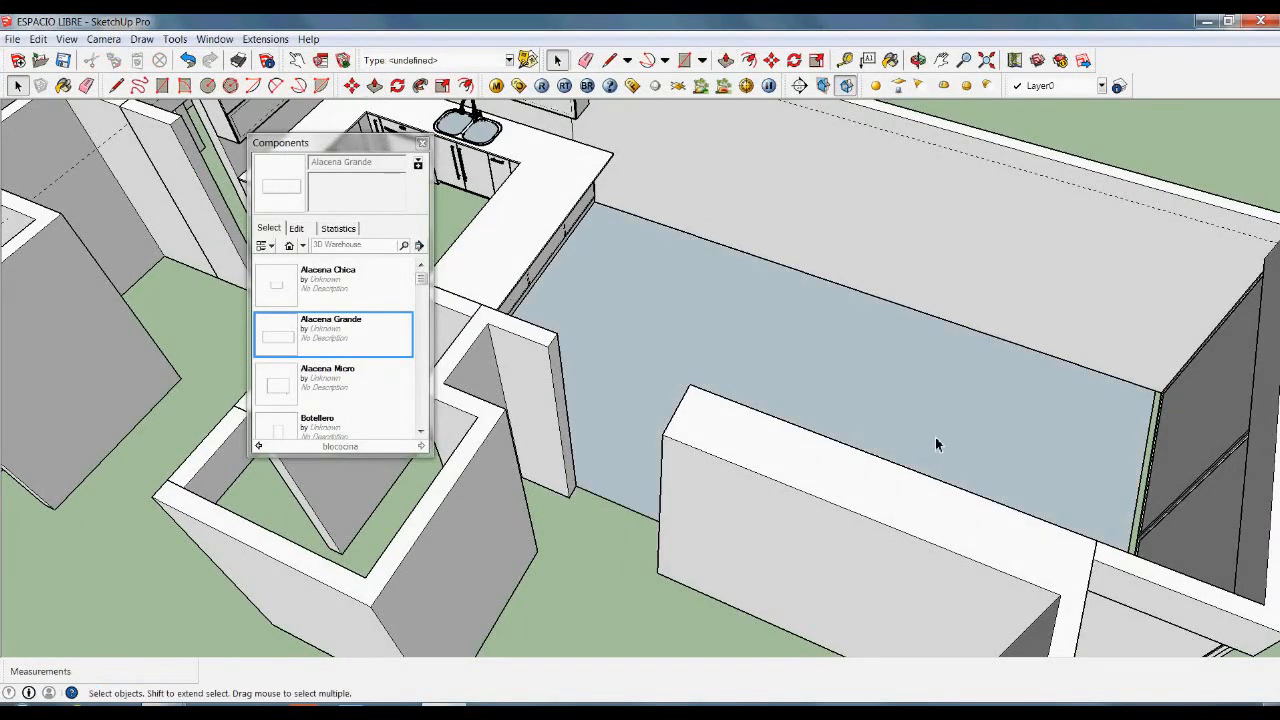
pyautogui.click(938, 436)
pyautogui.press('m')
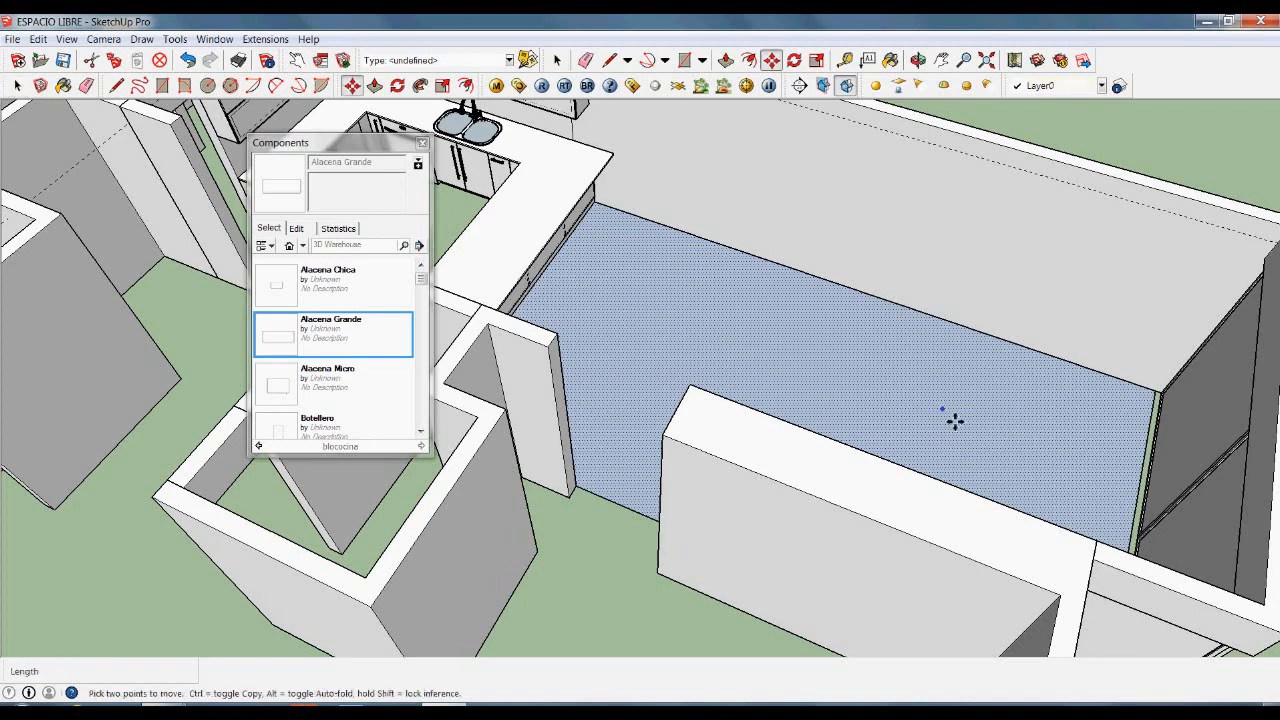
pyautogui.click(954, 421)
pyautogui.press('space')
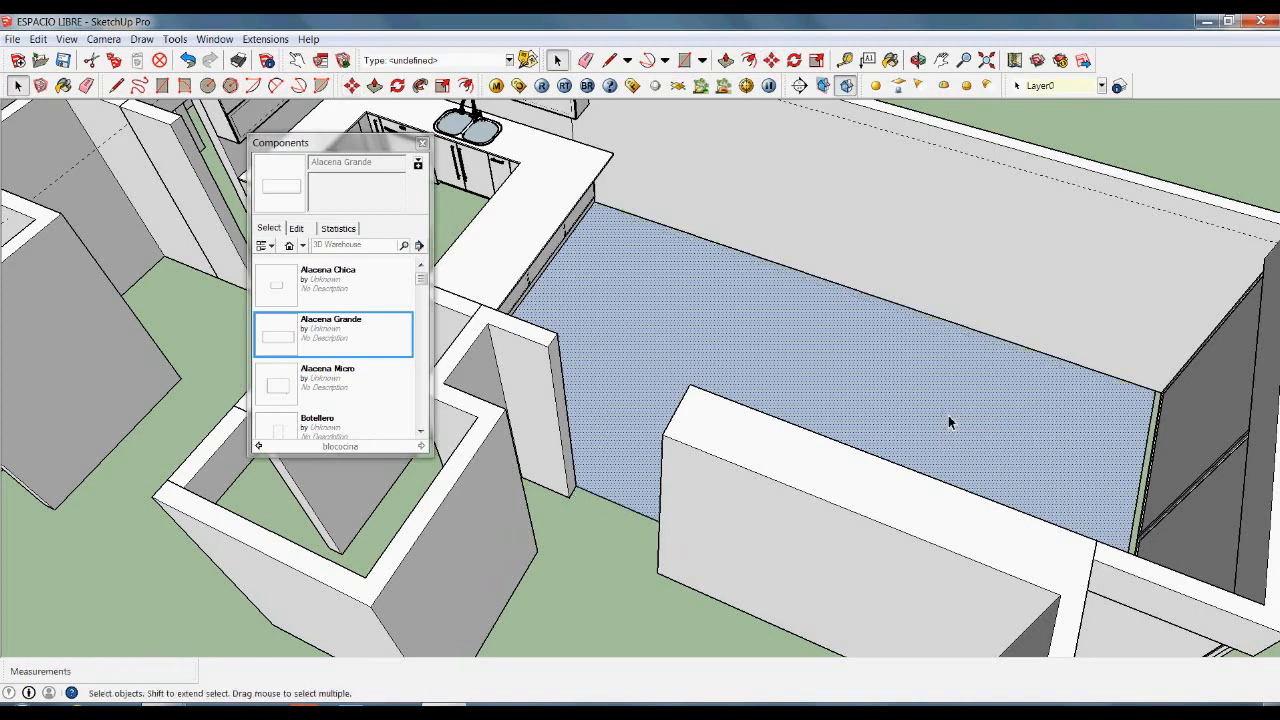
# - Pull the adjoining room's new floor face up by 15 cm and remove the raised top face
pyautogui.press('p')
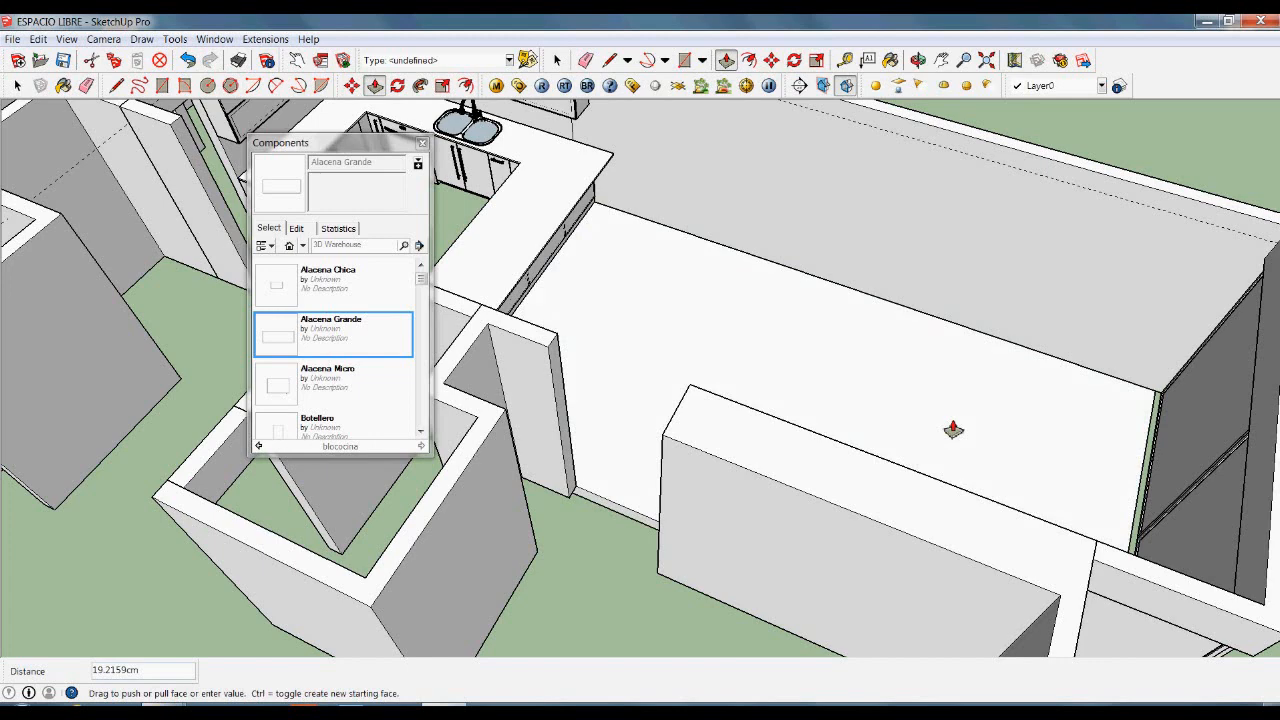
pyautogui.write('15')
pyautogui.press('Return')
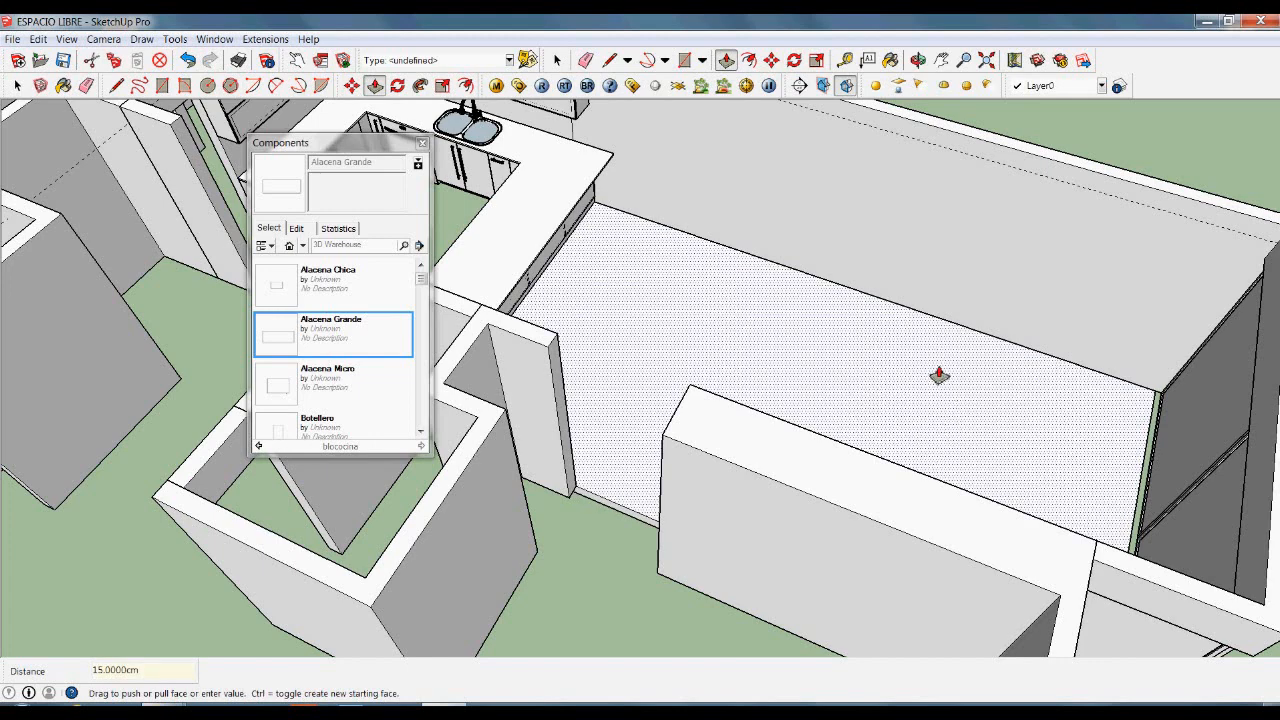
pyautogui.press('space')
pyautogui.click(934, 420)
# - Examine the adjoining room's floor, the sink area and the kitchen cupboards from several angles
pyautogui.moveTo(937, 420); pyautogui.dragTo(616, 222, button='middle')
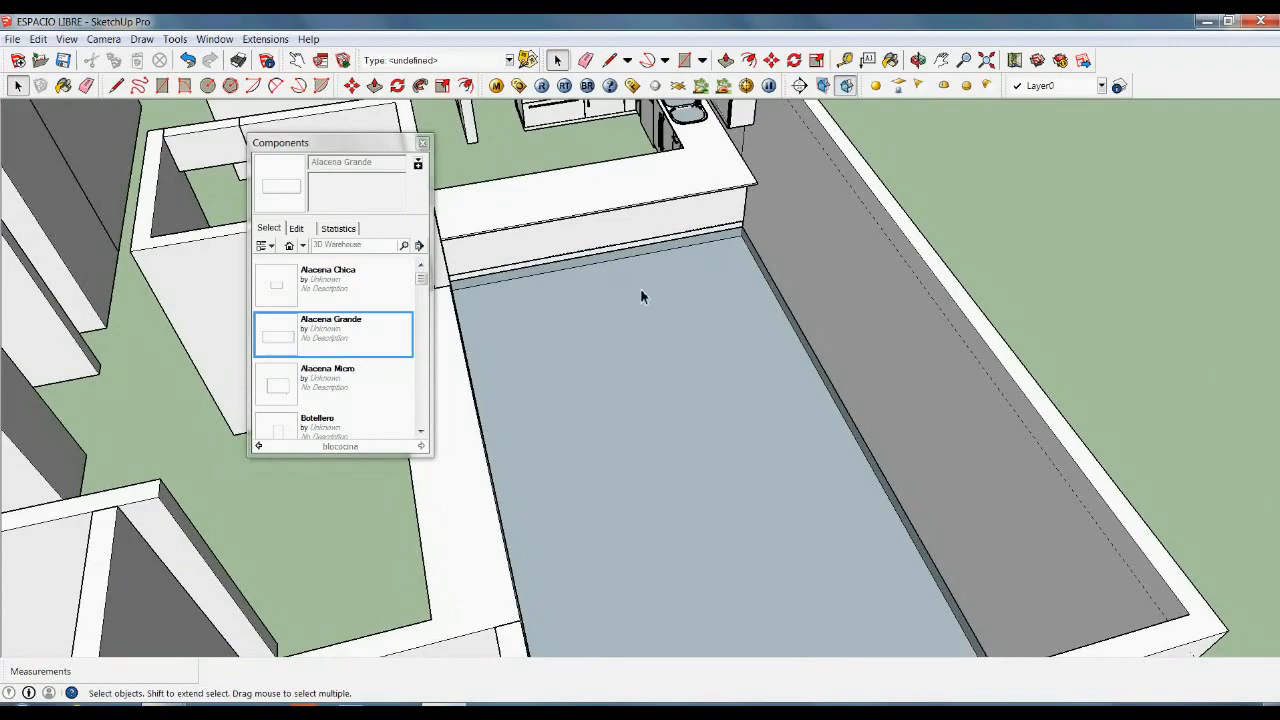
pyautogui.moveTo(620, 281)
pyautogui.mouseDown(button='middle')
pyautogui.moveTo(680, 291)
pyautogui.moveTo(734, 369)
pyautogui.moveTo(674, 420)
pyautogui.moveTo(634, 330)
pyautogui.moveTo(626, 271)
pyautogui.mouseUp(button='middle')
pyautogui.scroll(3, 700, 320)
pyautogui.moveTo(700, 320); pyautogui.dragTo(570, 320, button='middle')
pyautogui.scroll(-3, 570, 320)
pyautogui.moveTo(700, 329); pyautogui.dragTo(733, 432, button='middle')
pyautogui.scroll(4, 672, 358)
pyautogui.scroll(2, 700, 400)
pyautogui.scroll(2, 740, 380)
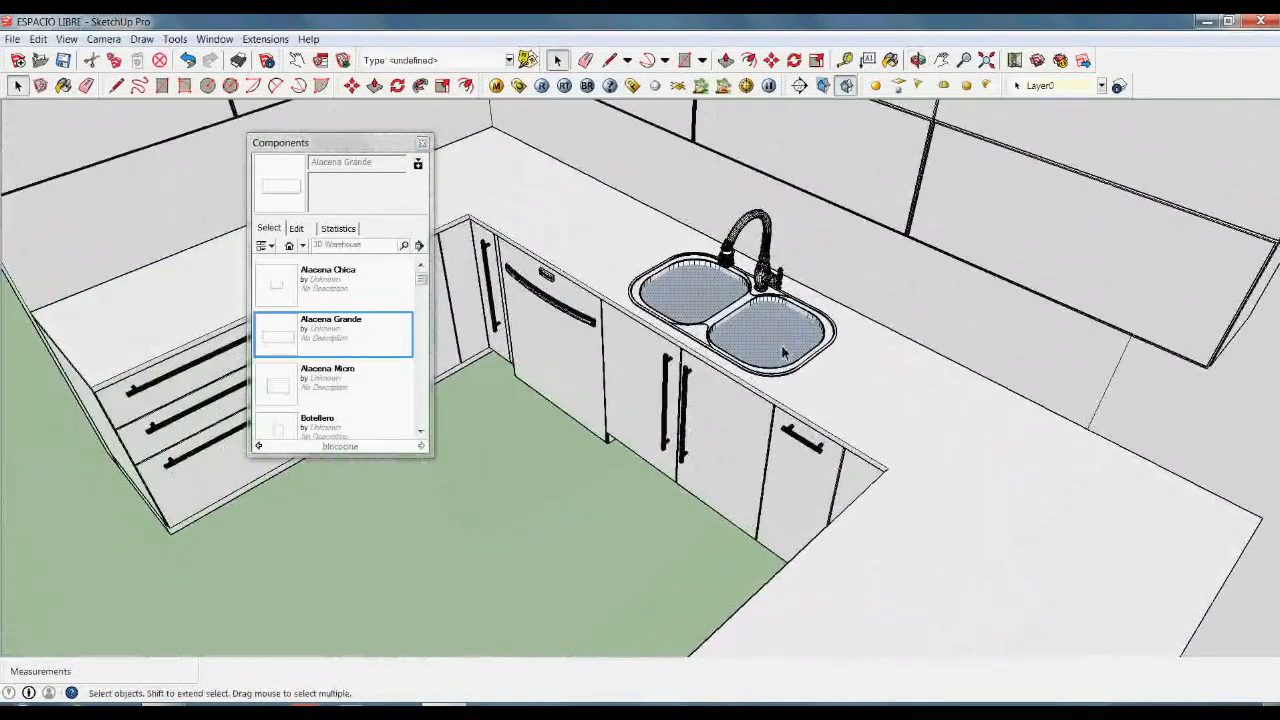
pyautogui.scroll(-4, 998, 524)
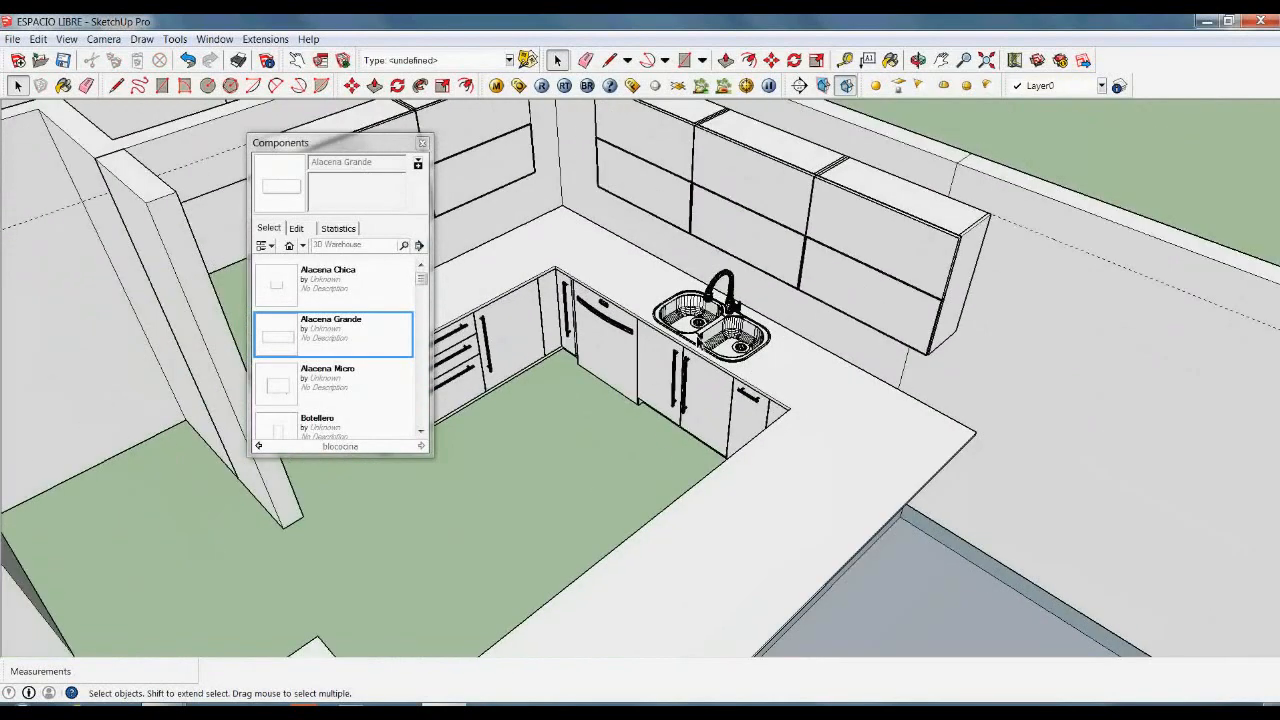
pyautogui.scroll(2, 998, 524)
pyautogui.scroll(-3, 634, 462)
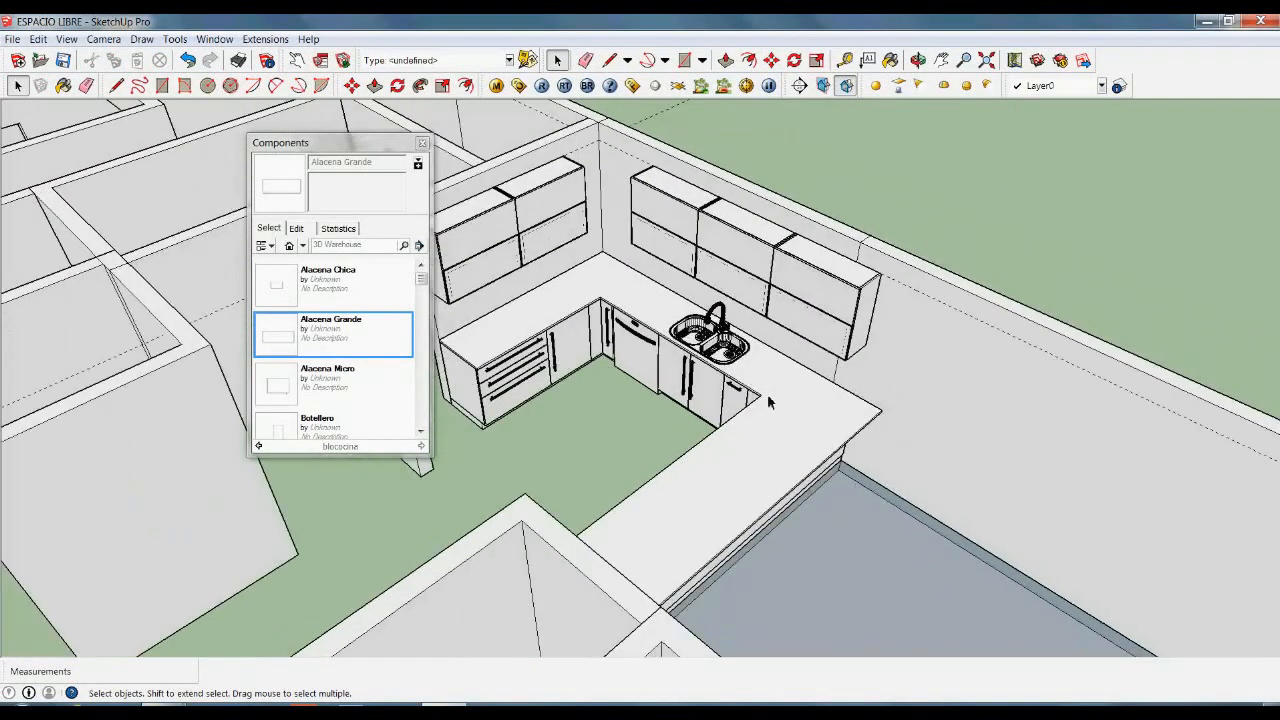
pyautogui.moveTo(664, 411); pyautogui.dragTo(537, 400, button='middle')
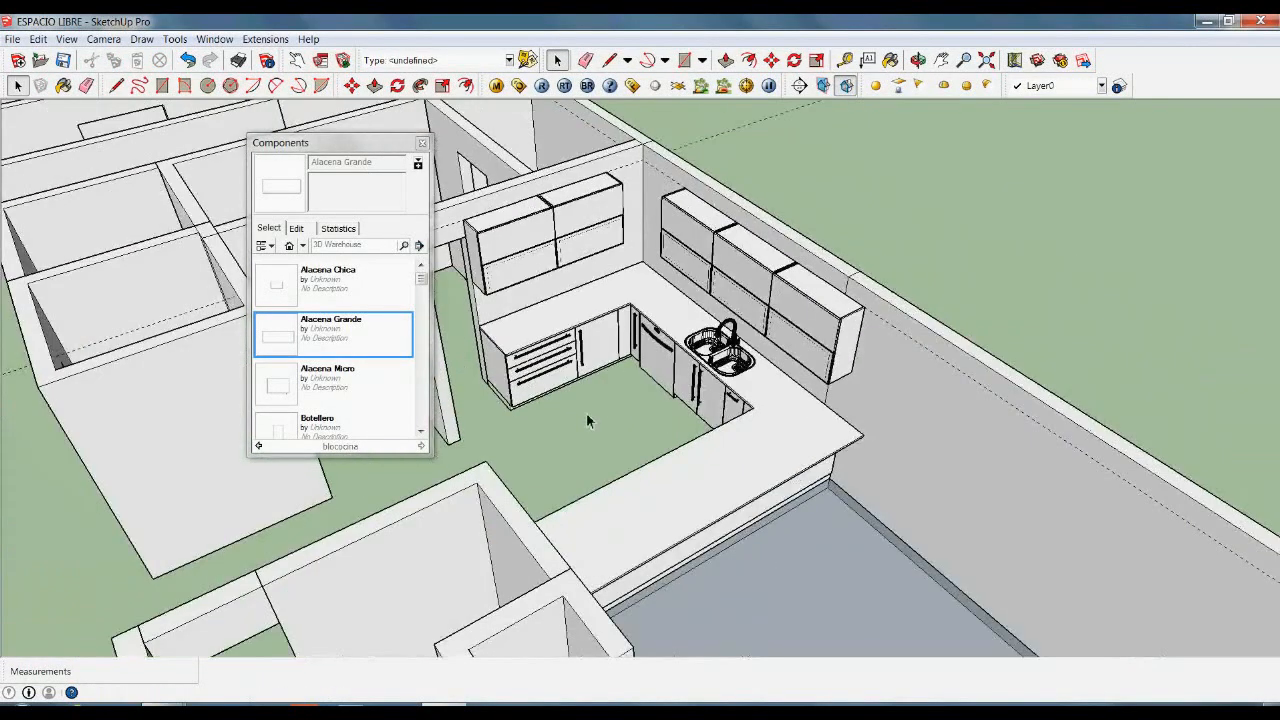
# - Paint the lower door panel inside the wall cupboard component with Translucent_Glass_Blue and leave component editing
pyautogui.doubleClick(528, 278)
pyautogui.hotkey('ctrl', 'a')
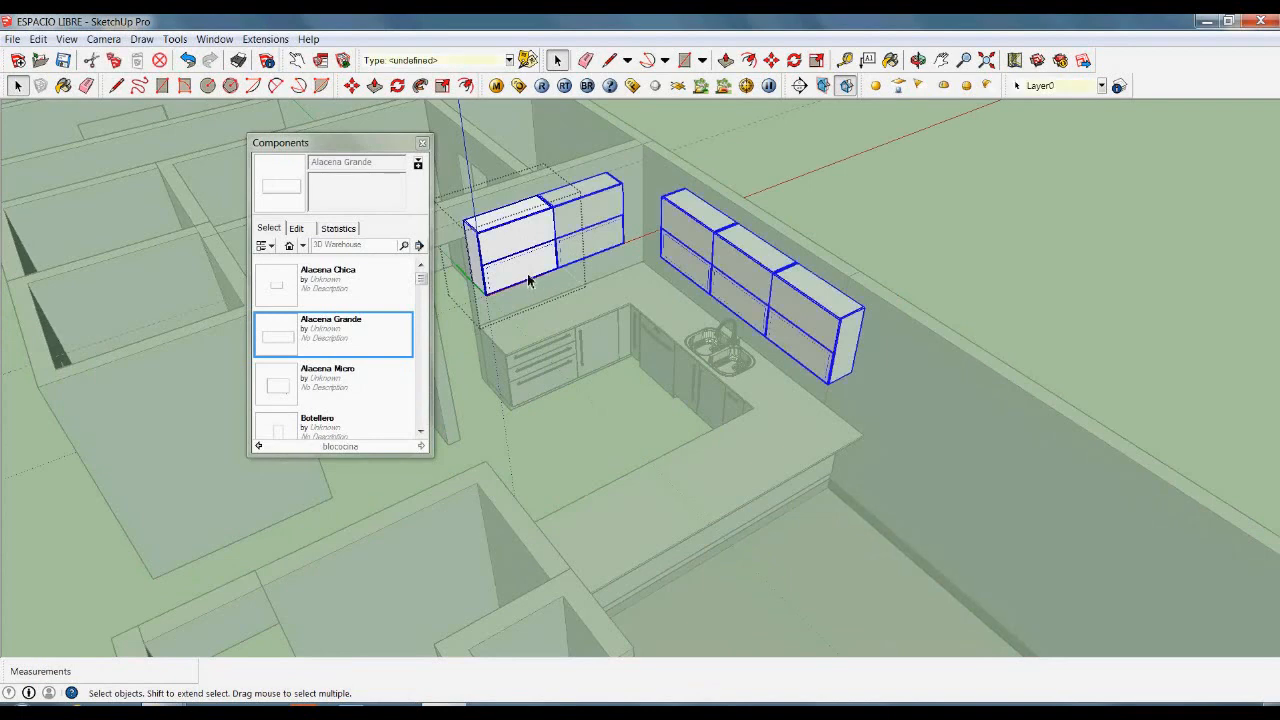
pyautogui.click(528, 278)
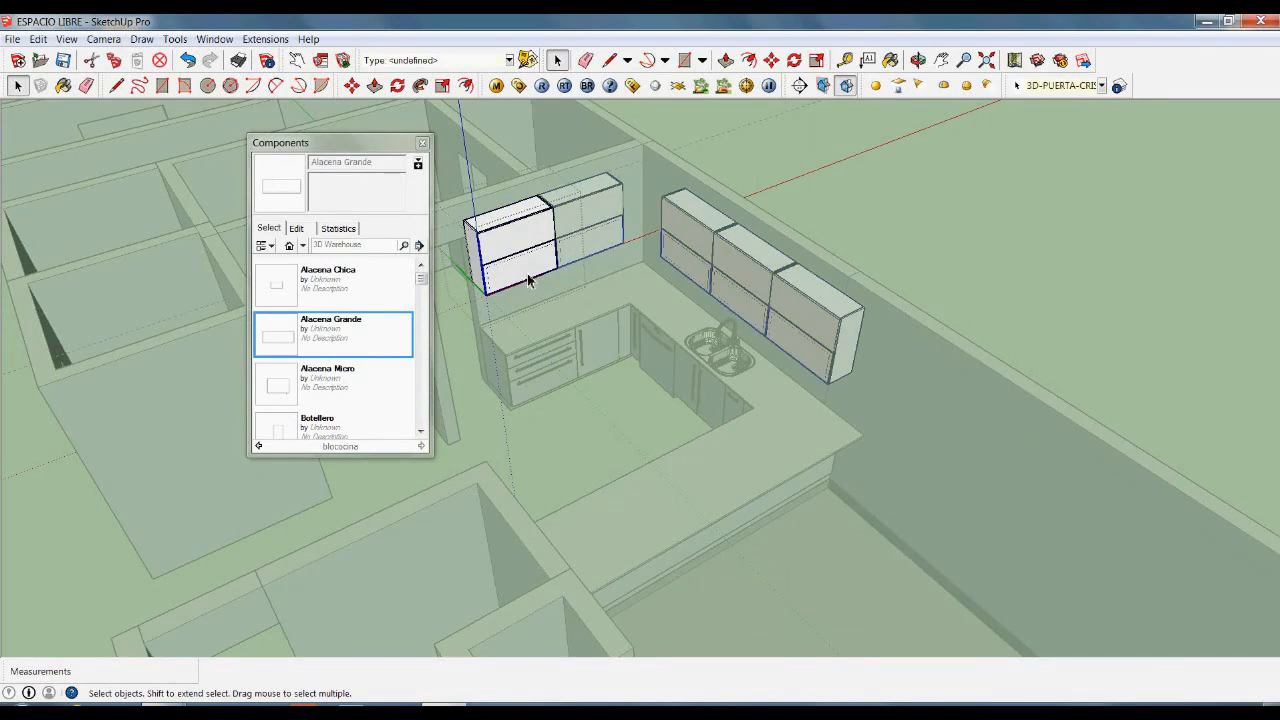
pyautogui.doubleClick(528, 278)
pyautogui.press('b')
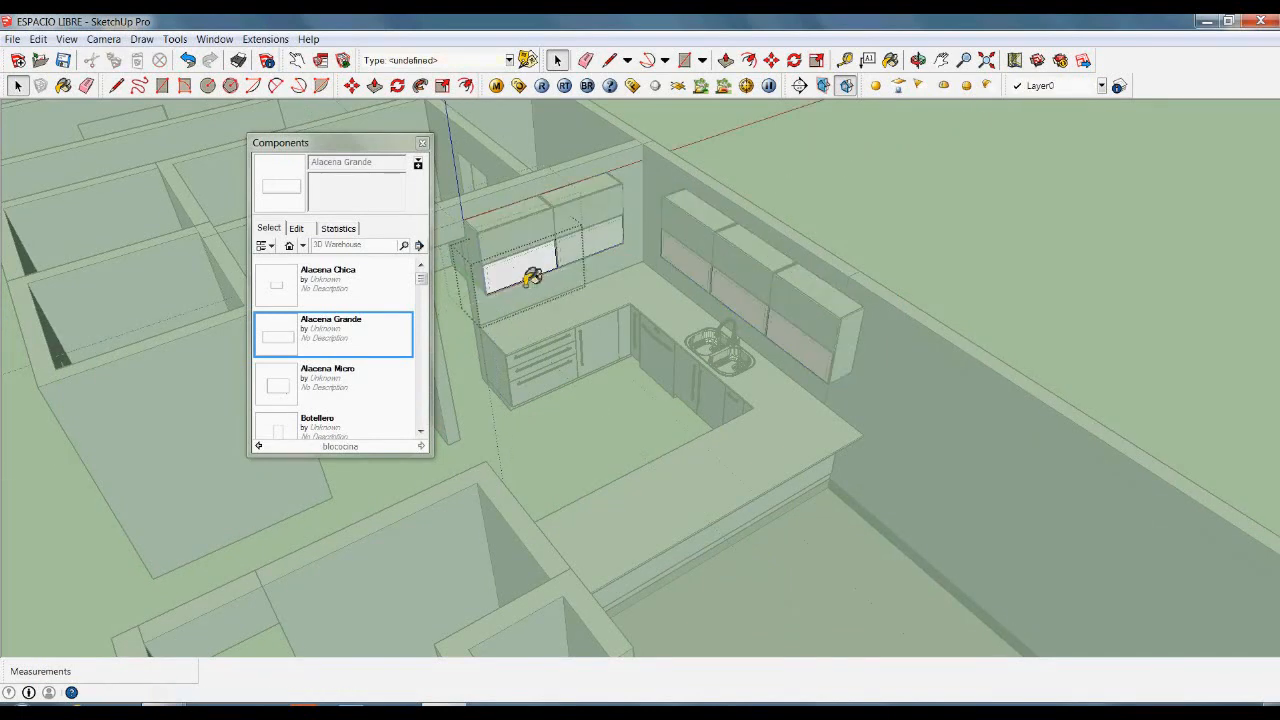
pyautogui.click(540, 503)
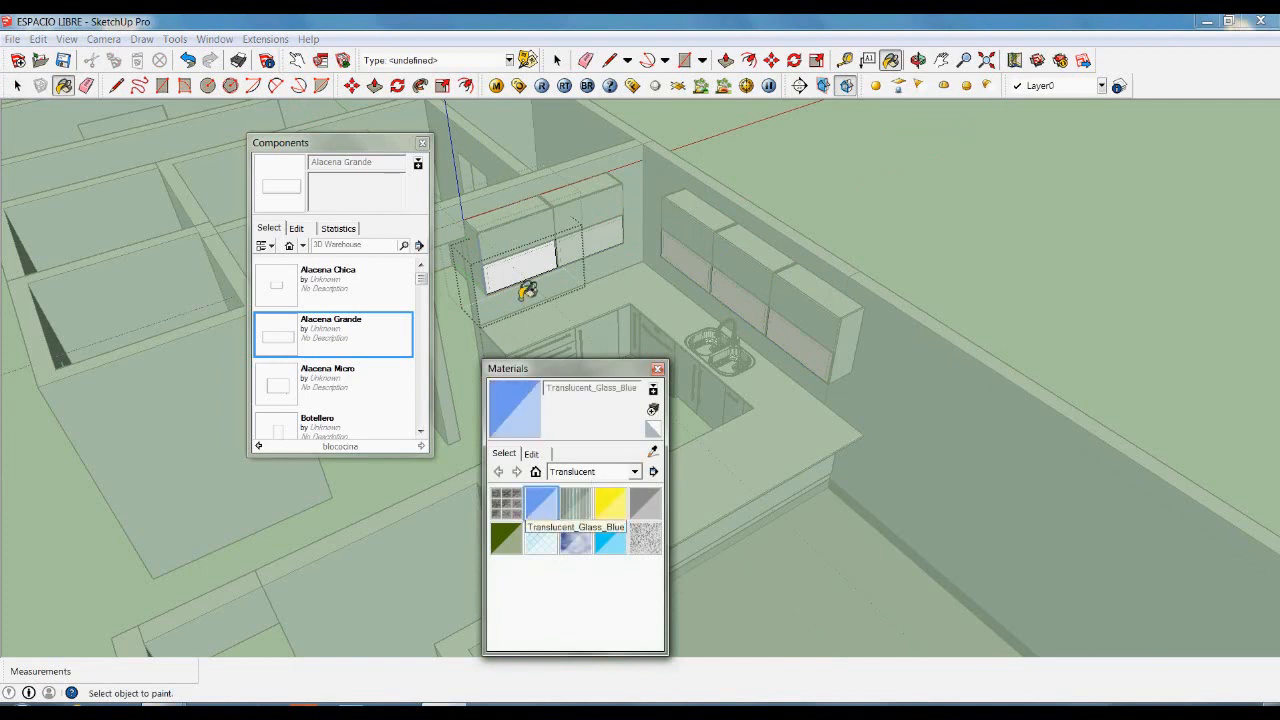
pyautogui.click(532, 282)
pyautogui.press('space')
pyautogui.click(657, 368)
pyautogui.press('Escape')
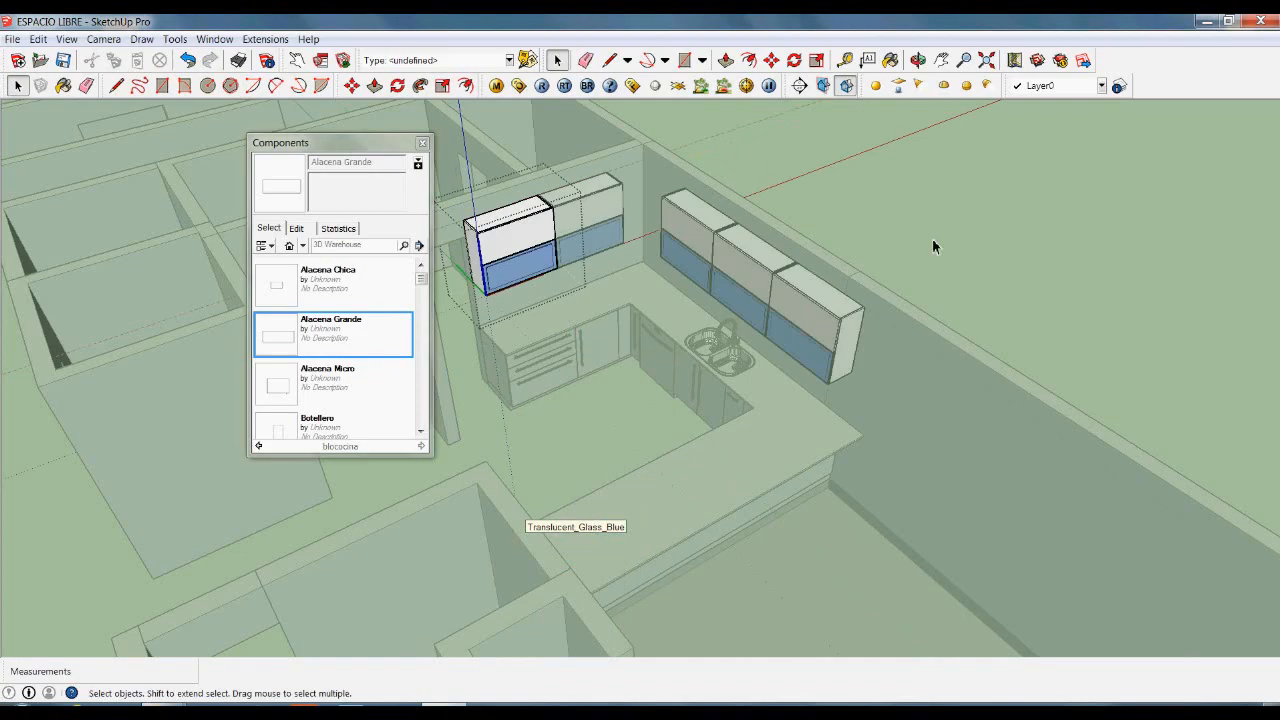
pyautogui.click(932, 238)
# - Check the blue glass doors of the wall cupboards on both kitchen walls from different sides
pyautogui.moveTo(933, 247); pyautogui.dragTo(614, 378, button='middle')
pyautogui.scroll(1, 614, 381)
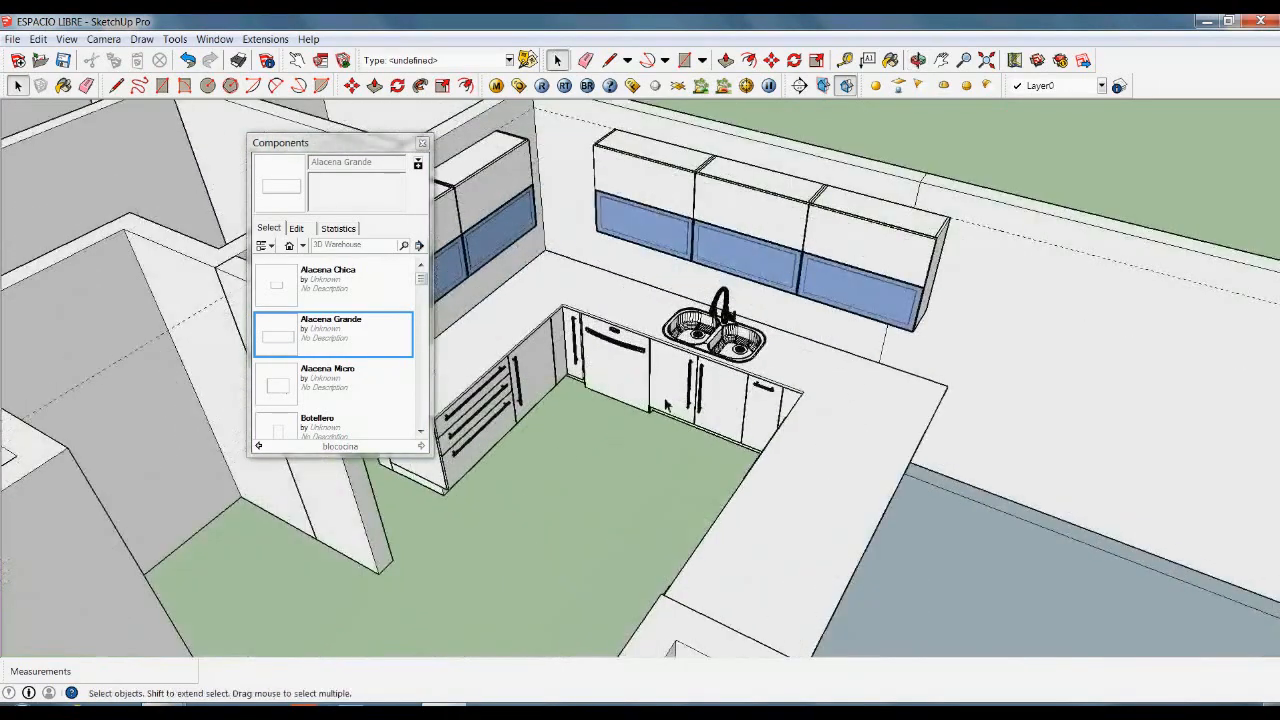
pyautogui.scroll(-1, 782, 381)
pyautogui.moveTo(770, 396); pyautogui.dragTo(666, 397, button='middle')
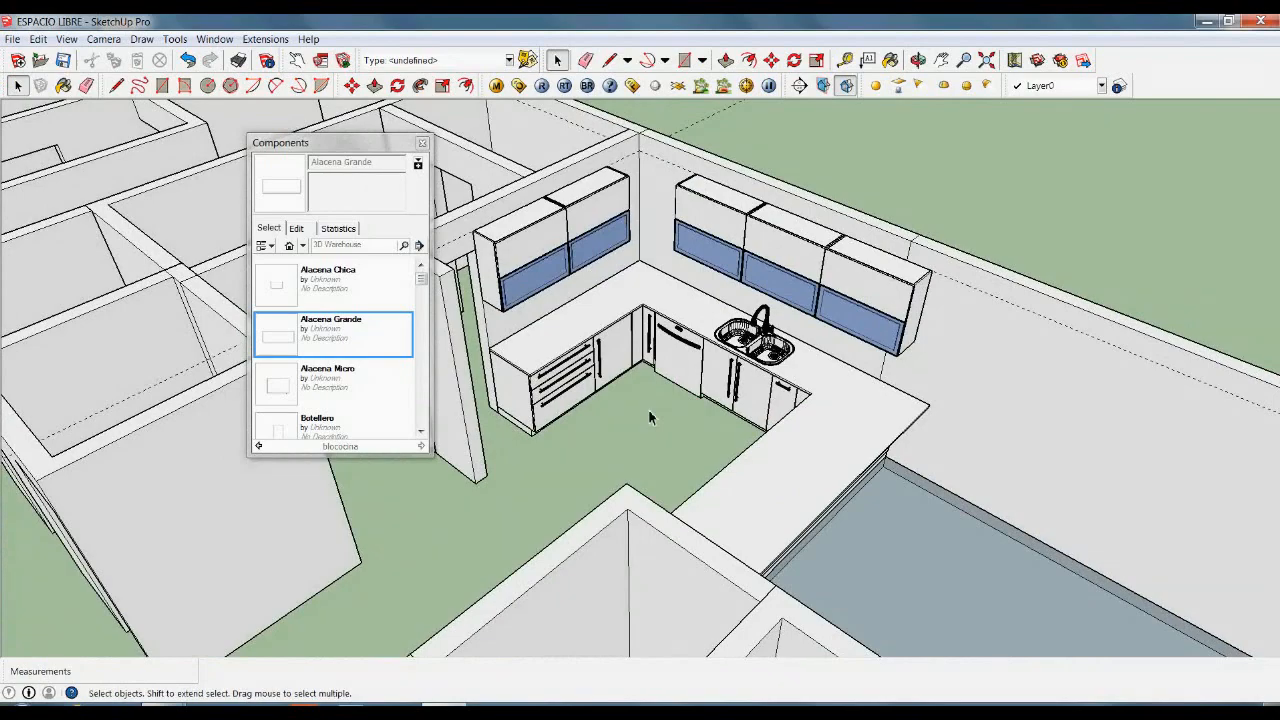
pyautogui.scroll(2, 622, 432)
pyautogui.moveTo(622, 432); pyautogui.dragTo(688, 433, button='middle')
pyautogui.scroll(-2, 895, 351)
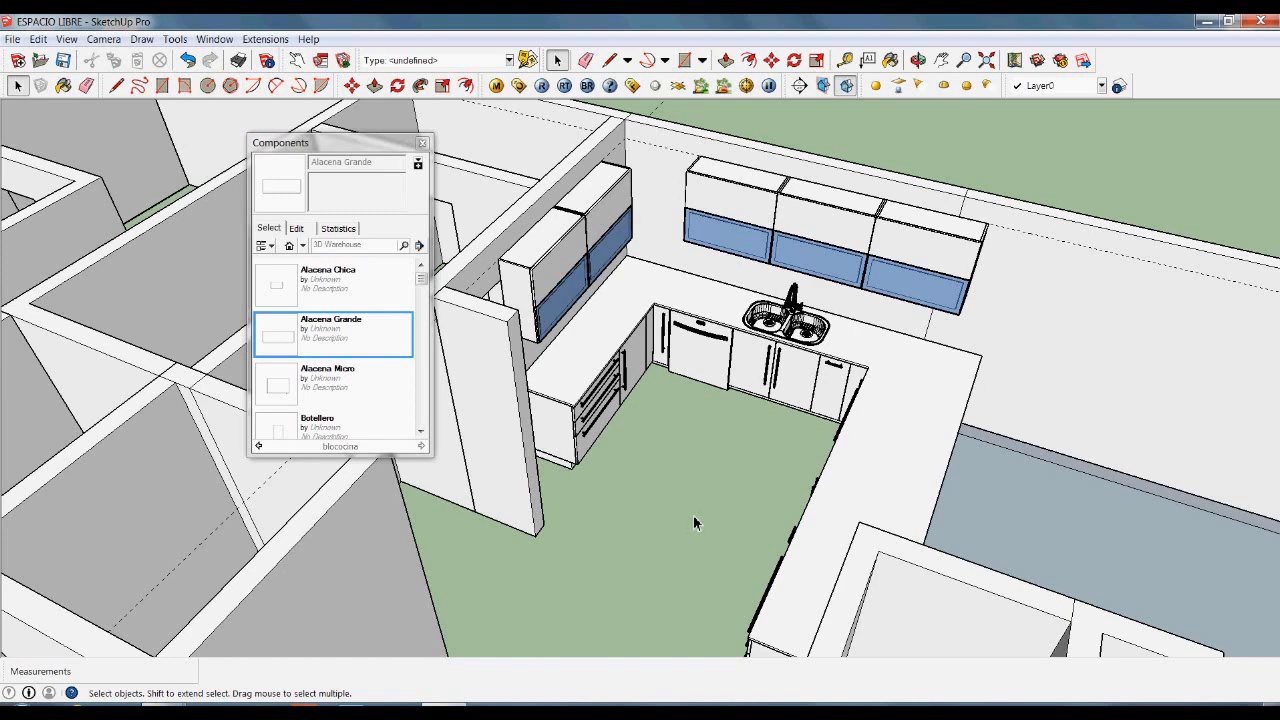
# - Close the component library and review the furnished kitchen together with the neighbouring rooms
pyautogui.click(422, 142)
pyautogui.moveTo(757, 464); pyautogui.dragTo(629, 470, button='middle')
pyautogui.scroll(2, 752, 200)
pyautogui.scroll(1, 718, 107)
pyautogui.scroll(2, 776, 225)
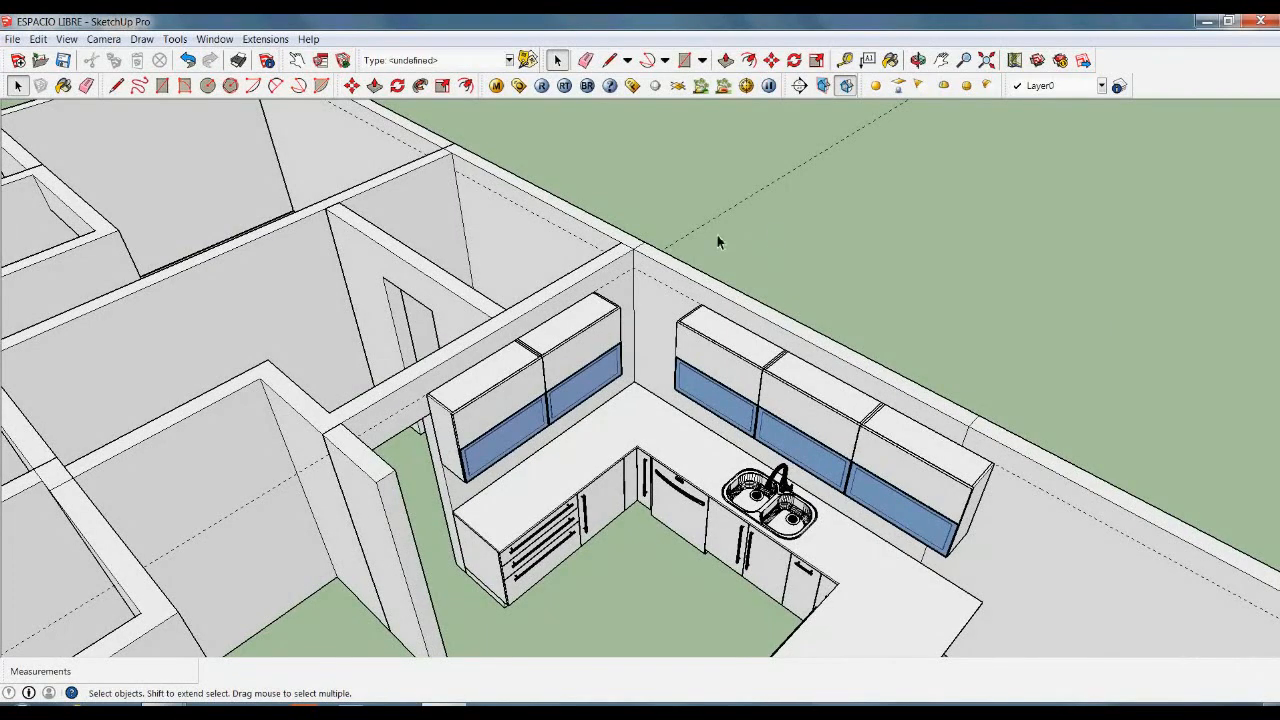
pyautogui.scroll(-2, 553, 438)
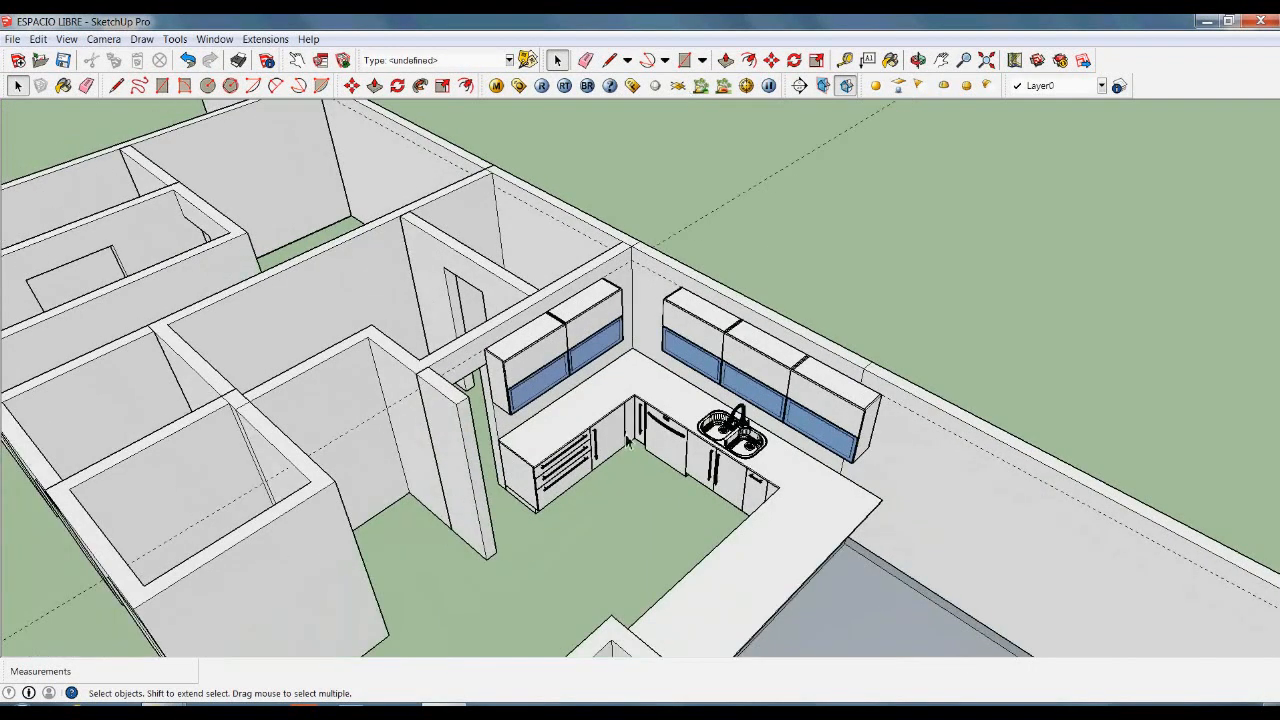
pyautogui.moveTo(606, 523)
pyautogui.mouseDown(button='middle')
pyautogui.moveTo(640, 523)
pyautogui.moveTo(586, 514)
pyautogui.moveTo(600, 500)
pyautogui.mouseUp(button='middle')
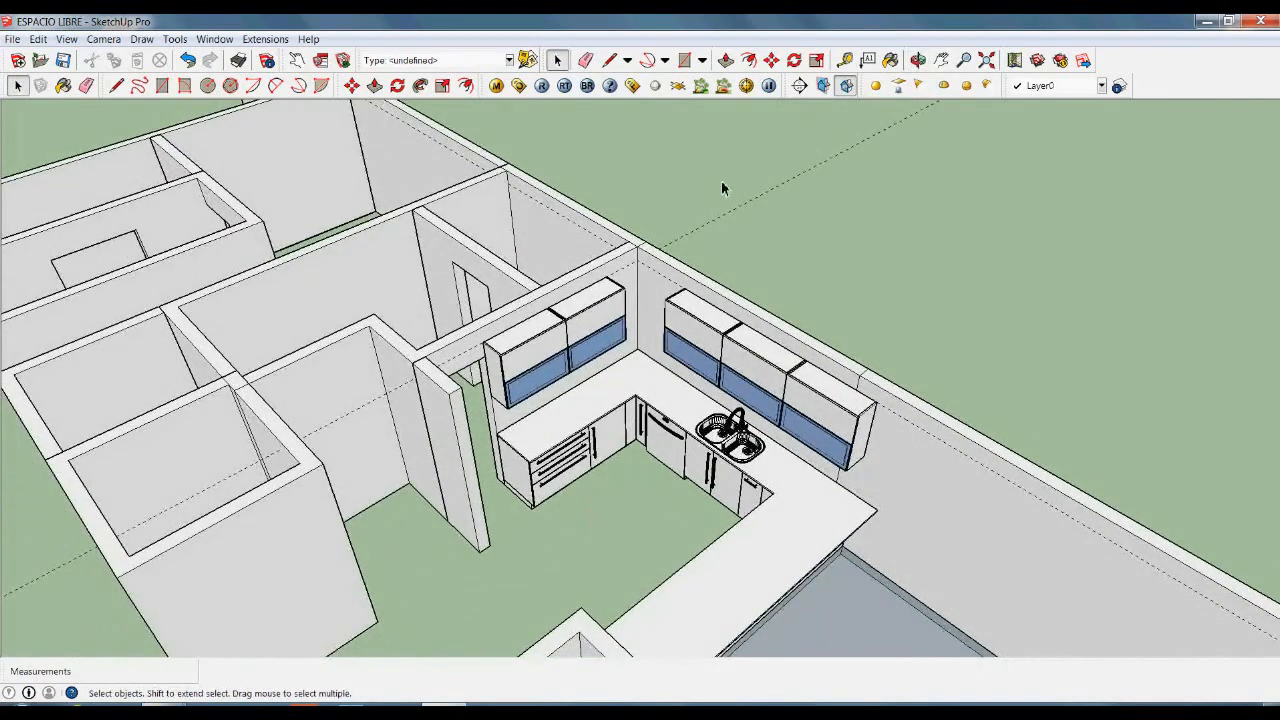
pyautogui.scroll(1, 721, 188)
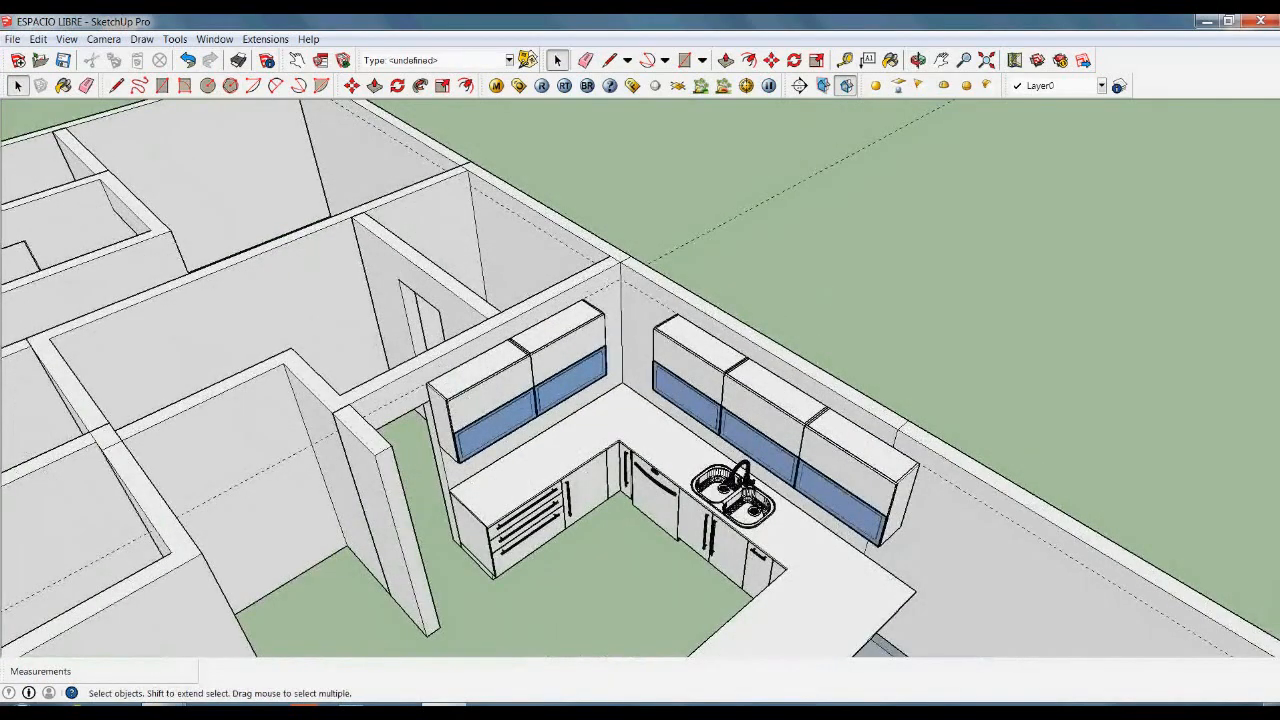